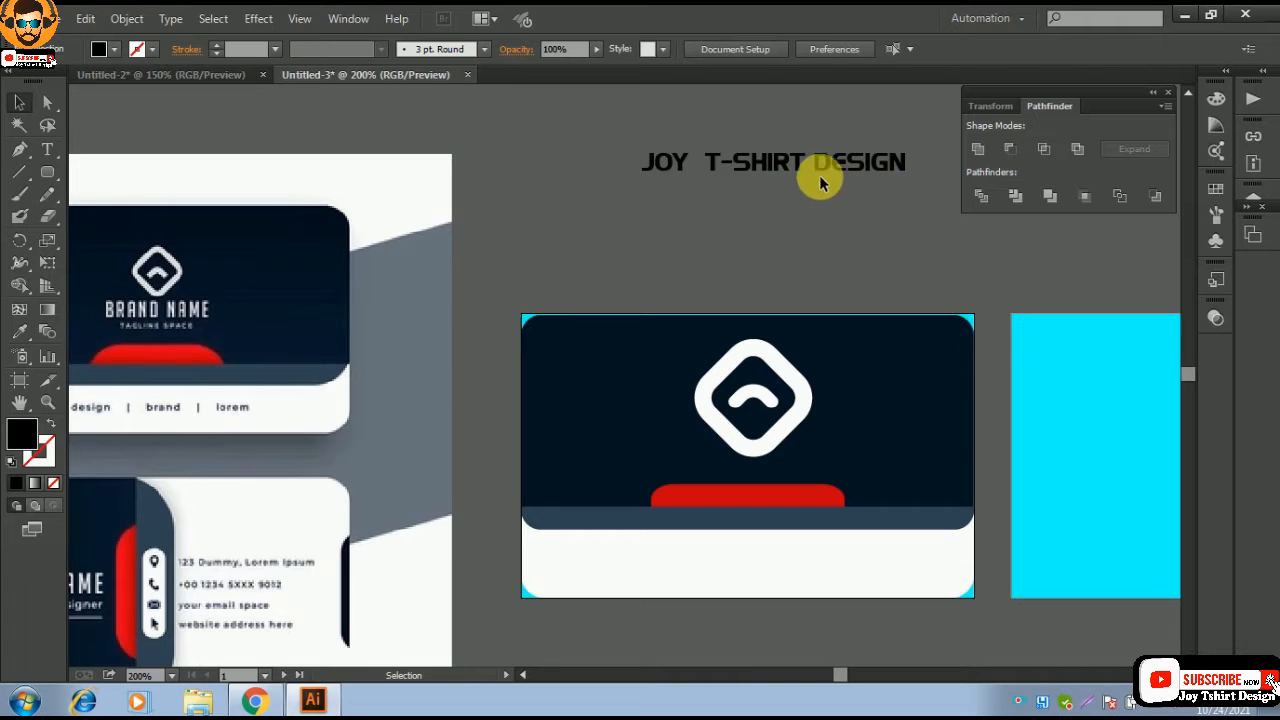
- Move the JOY T-SHIRT DESIGN text closer above the card and expand its object and fill into shapes
left_click(778, 172)
left_click_drag(800, 163, 682, 245)
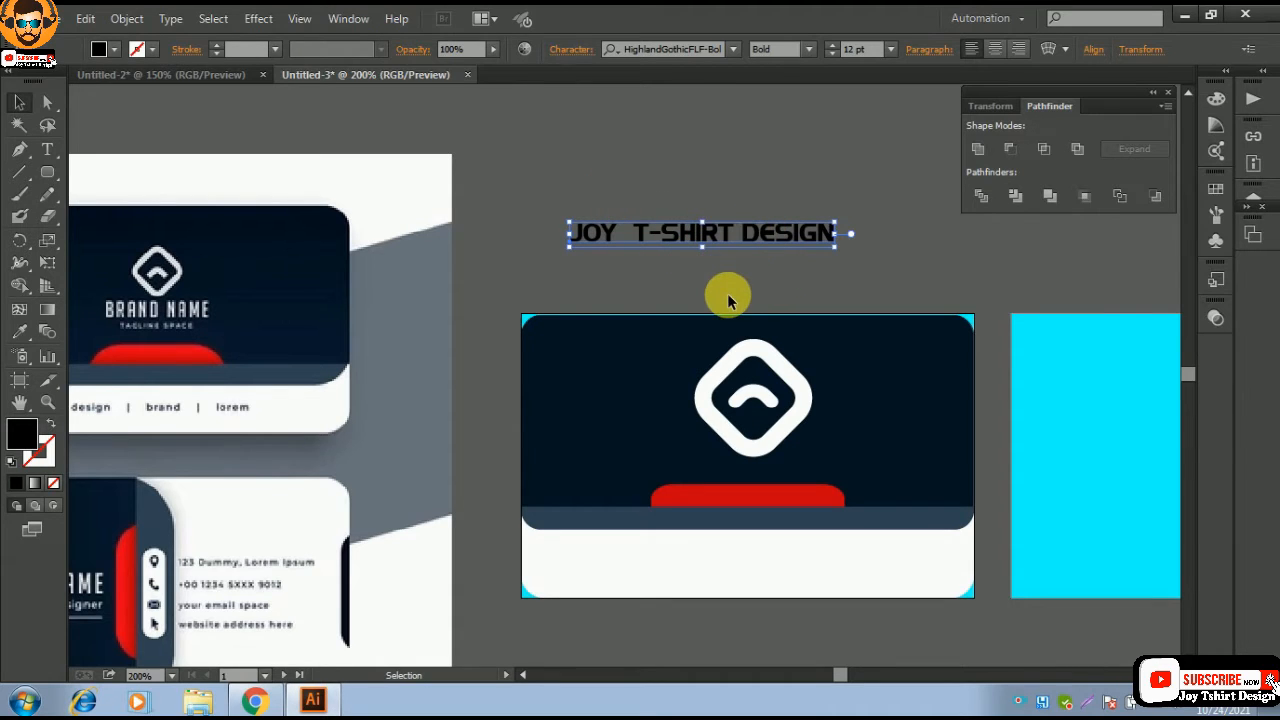
left_click(127, 19)
left_click(165, 228)
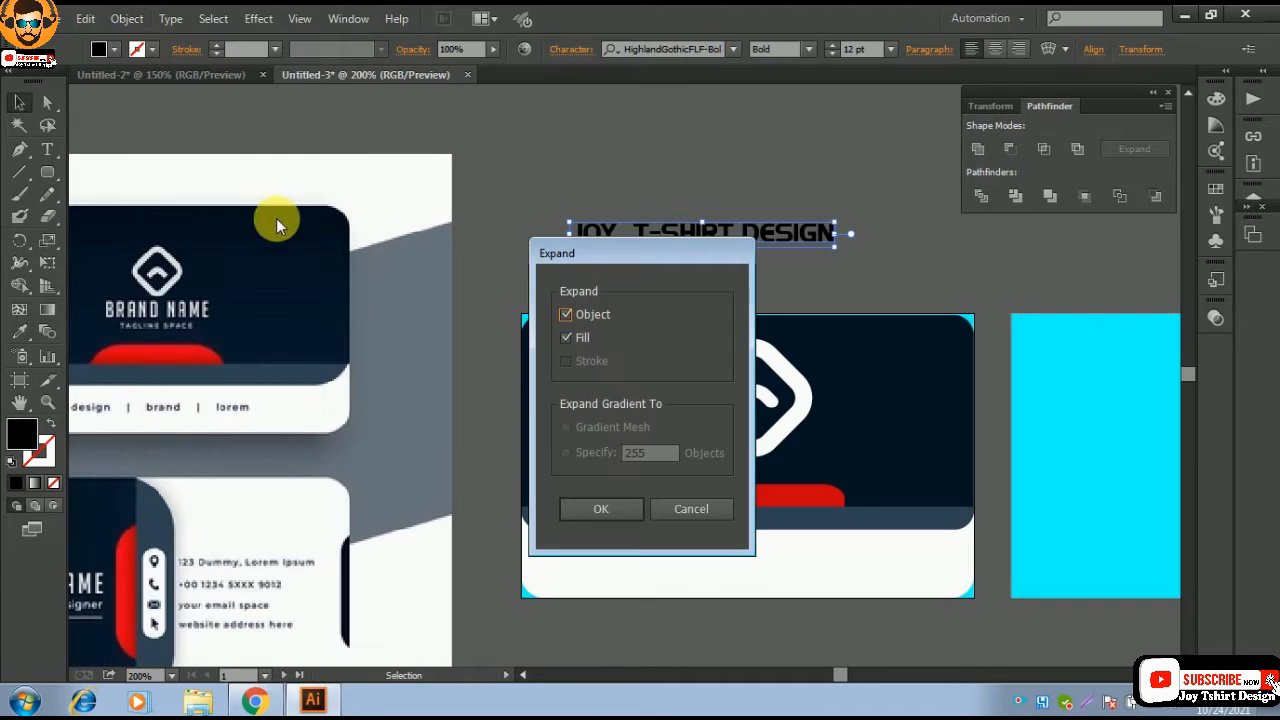
left_click(592, 507)
left_click(553, 152)
- Recolor the expanded lettering with the logo's white fill and place it on the card between the logo and the red tab
left_click_drag(556, 207, 826, 274)
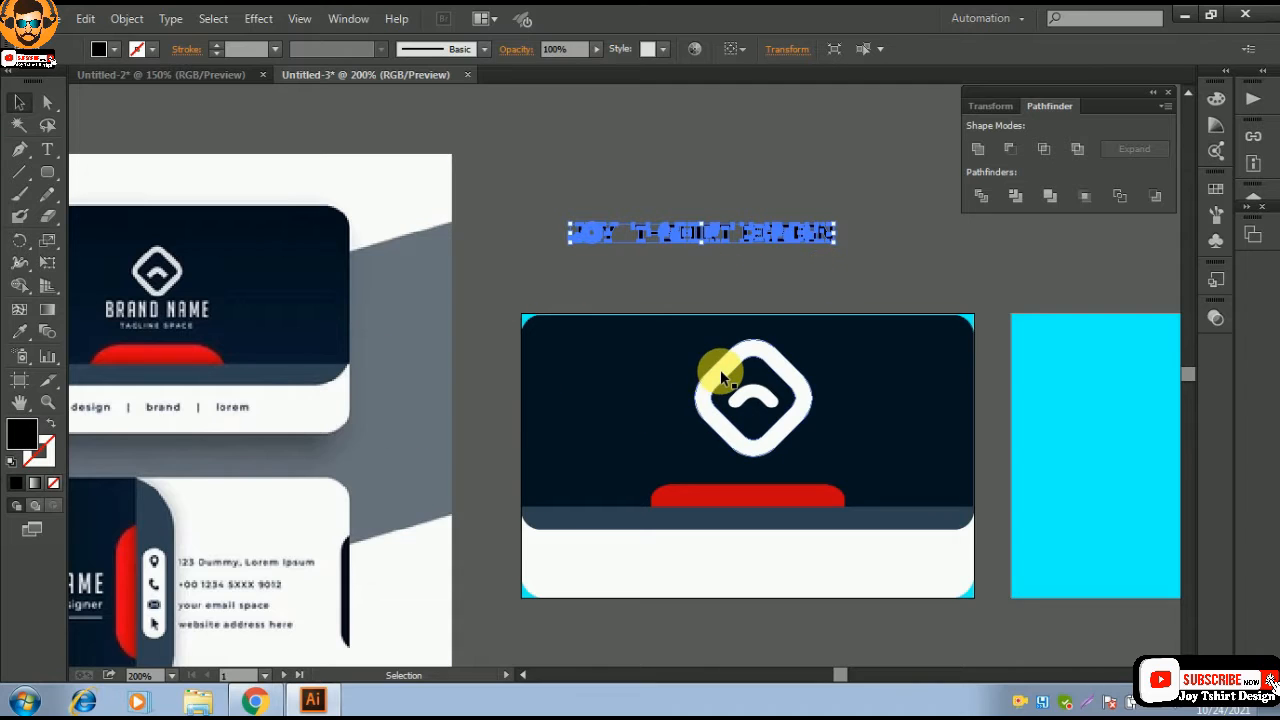
left_click(19, 331)
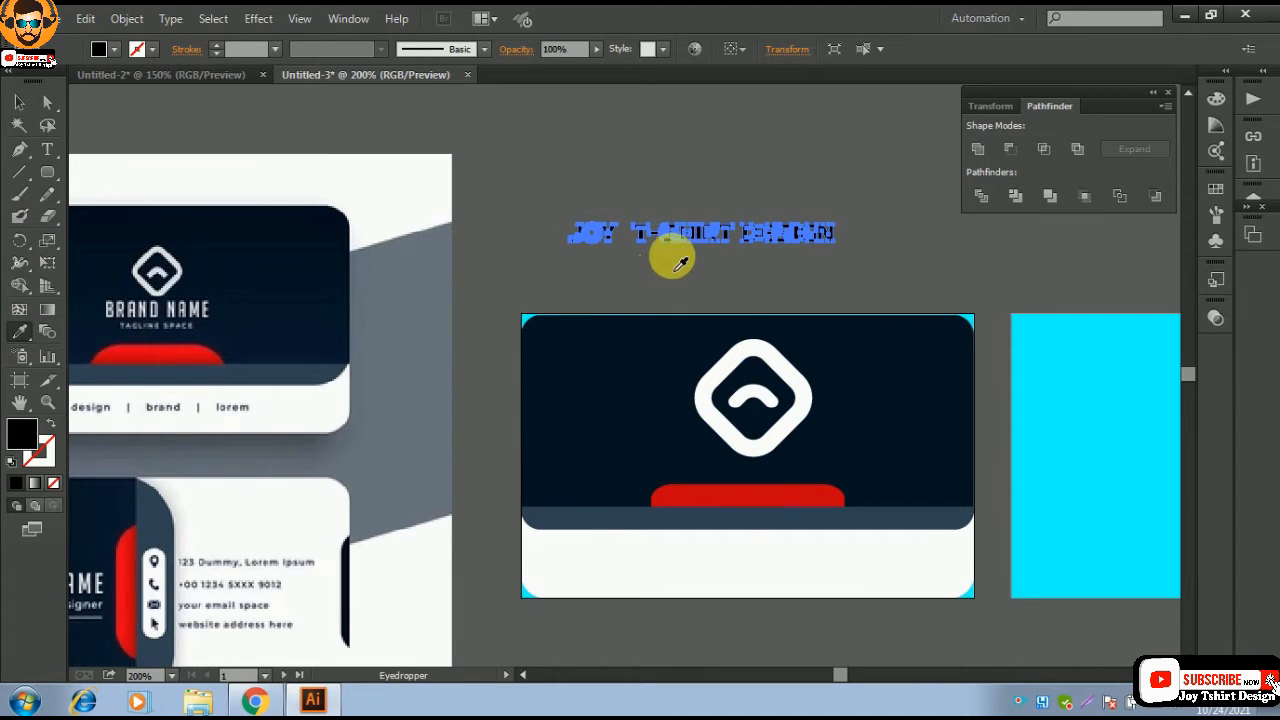
left_click(755, 357)
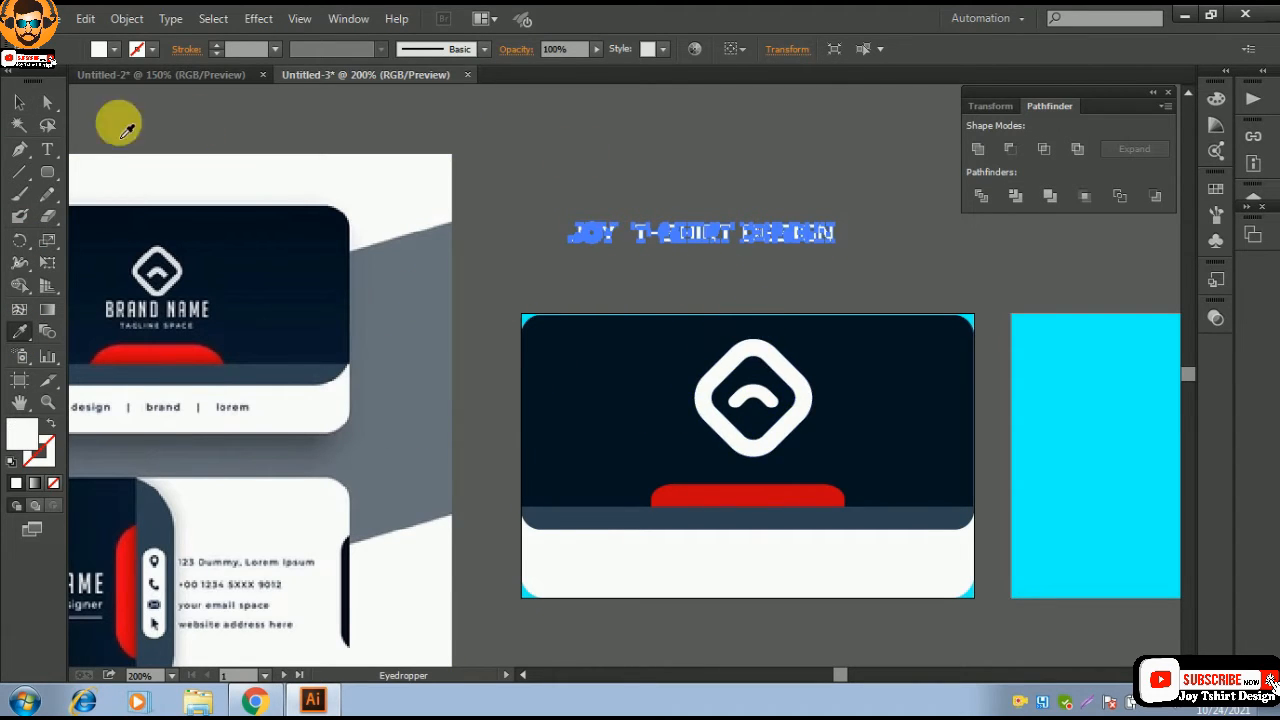
left_click(19, 102)
left_click(408, 135)
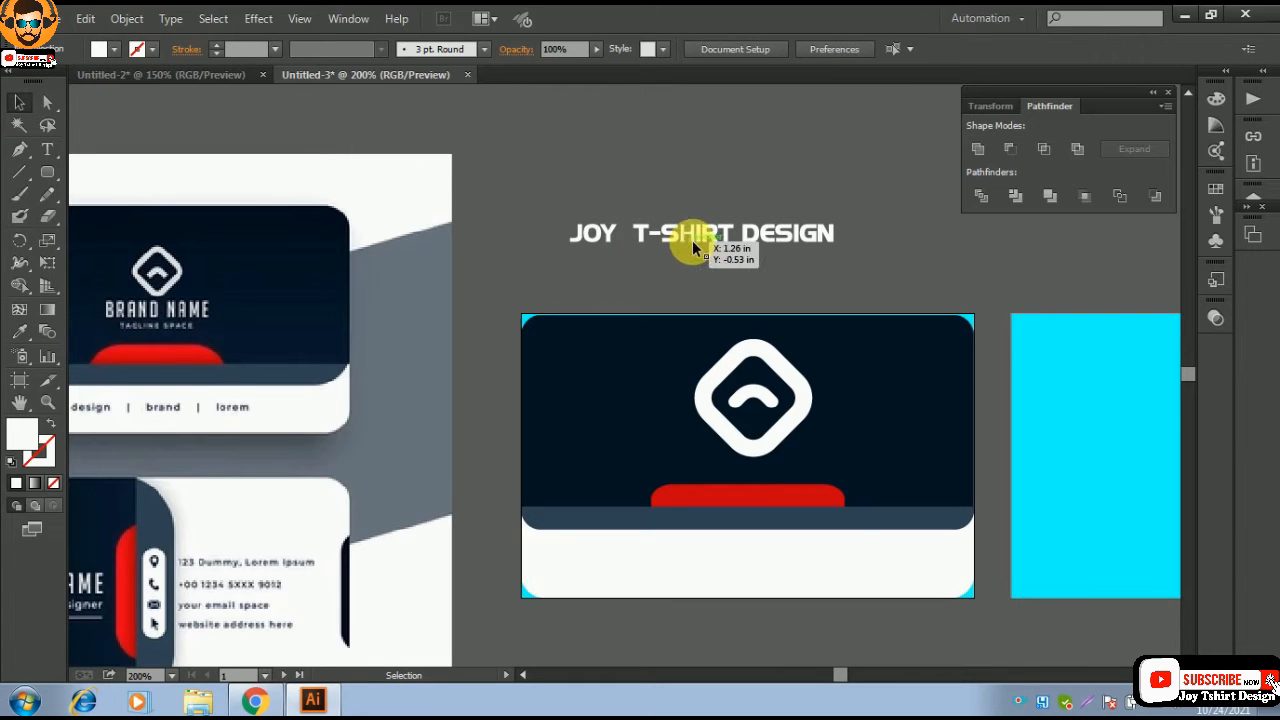
left_click_drag(694, 236, 745, 471)
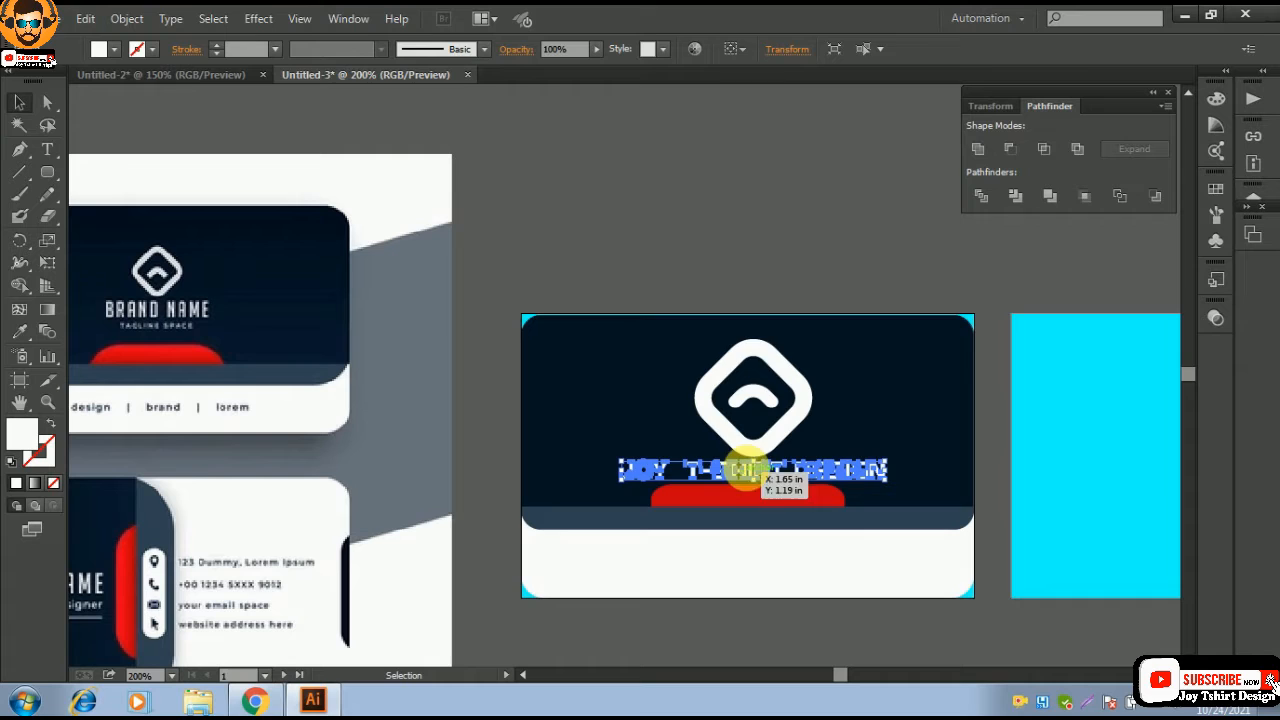
left_click(760, 218)
- Lock the card's dark navy panel, slate band and white base shapes
key("ctrl+plus")
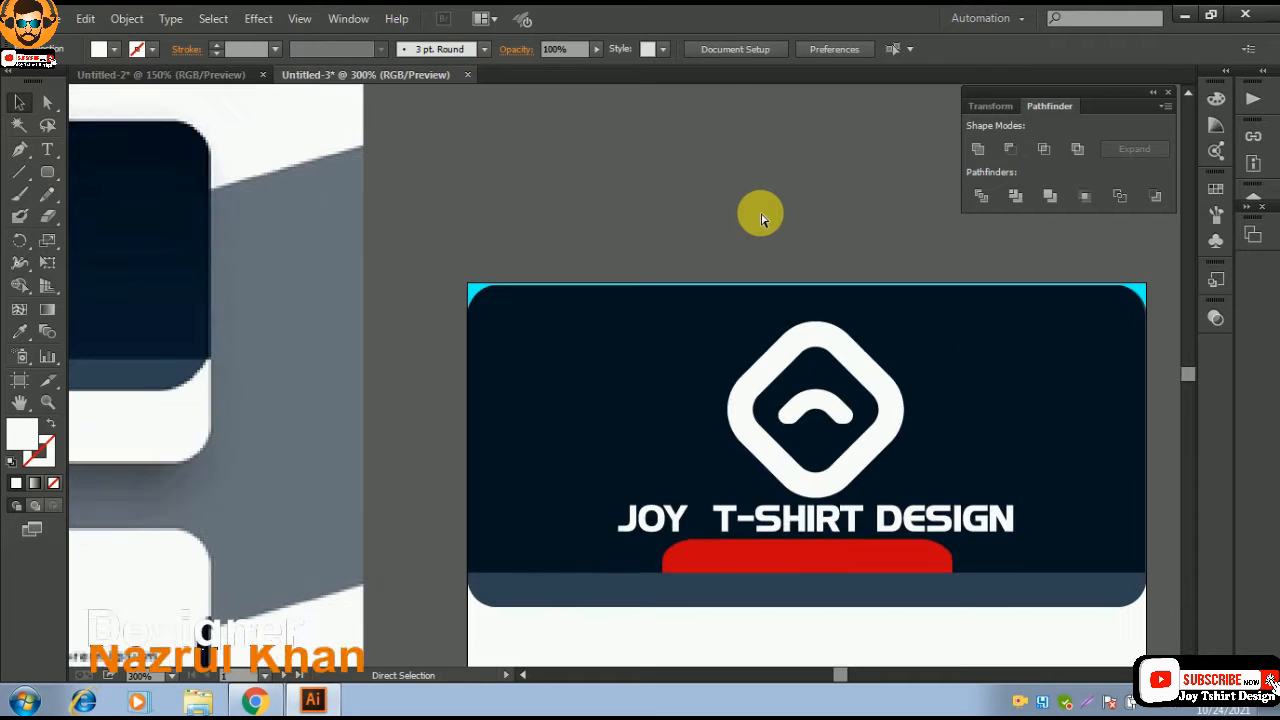
left_click_drag(749, 240, 623, 134)
left_click(351, 223)
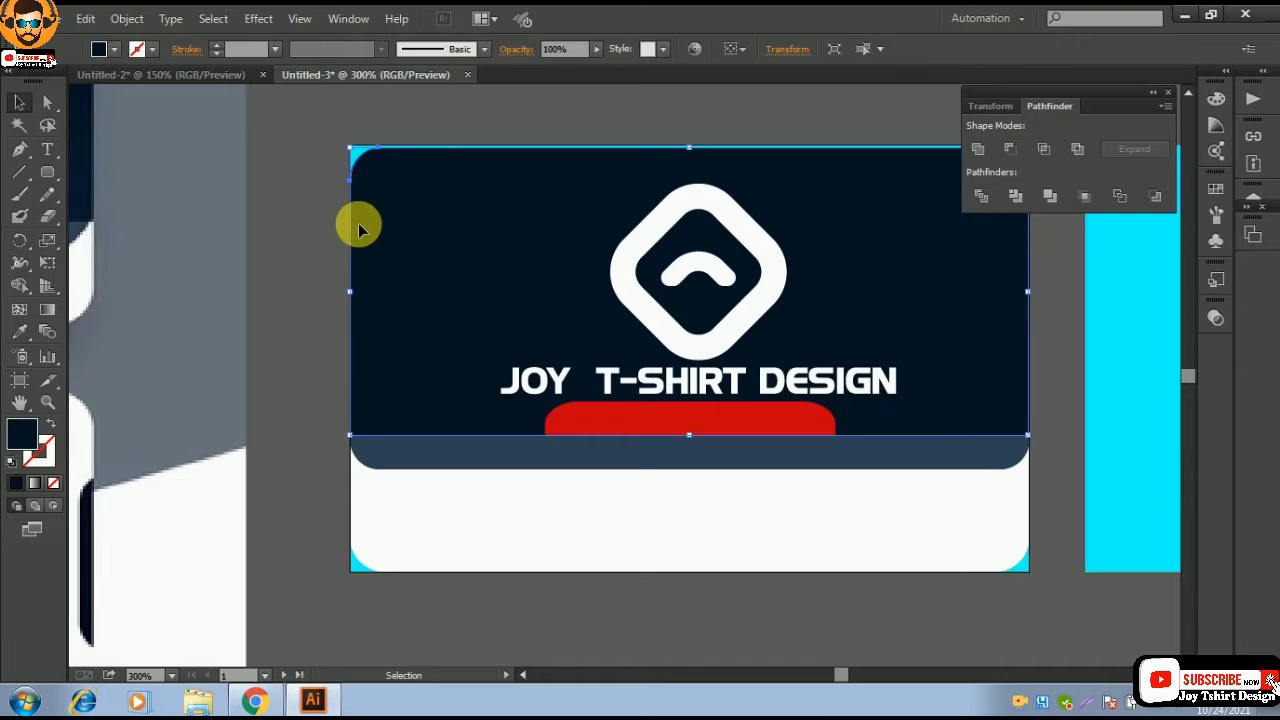
left_click_drag(432, 113, 366, 588)
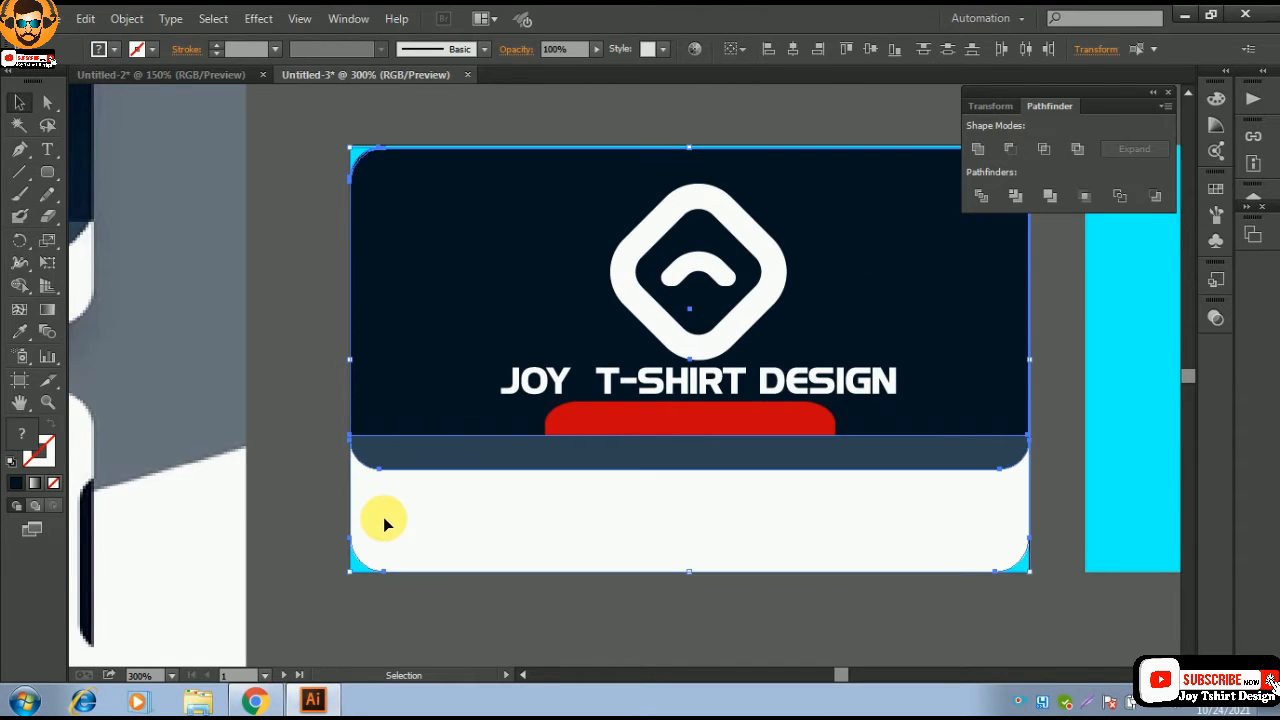
key("ctrl+2")
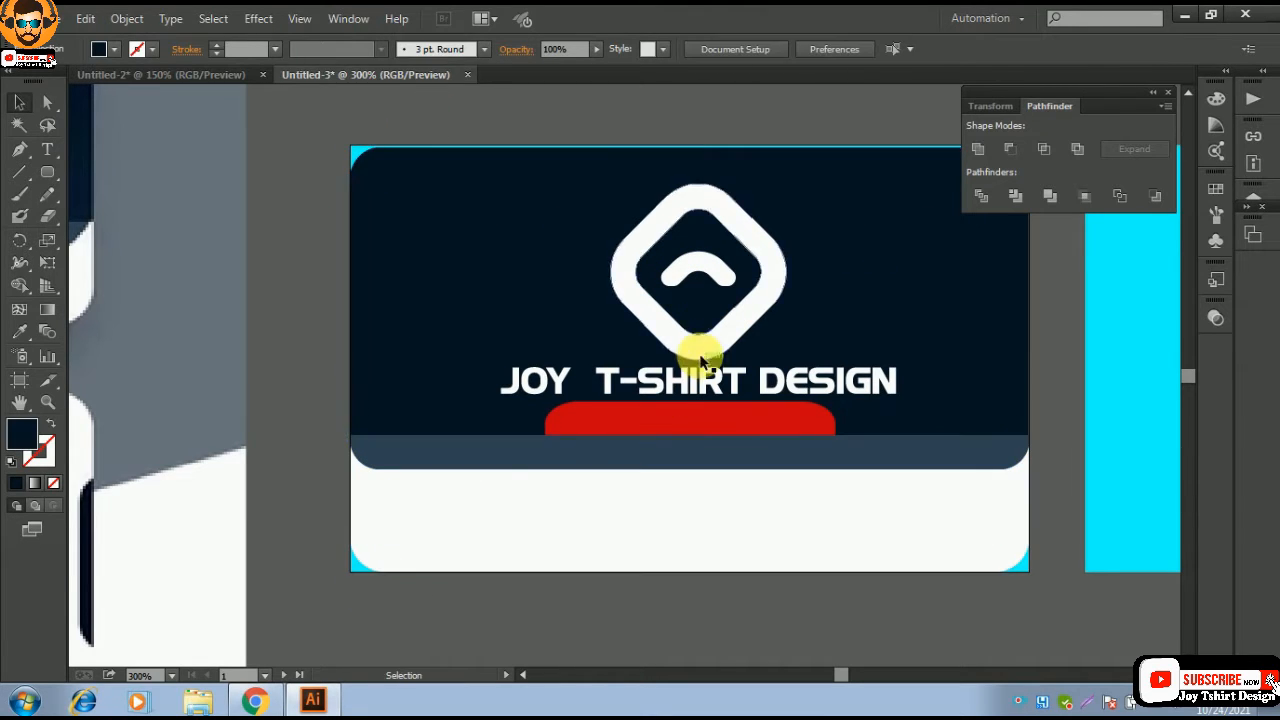
- Group the logo's white diamond and inner arc
left_click_drag(594, 181, 753, 293)
right_click(752, 293)
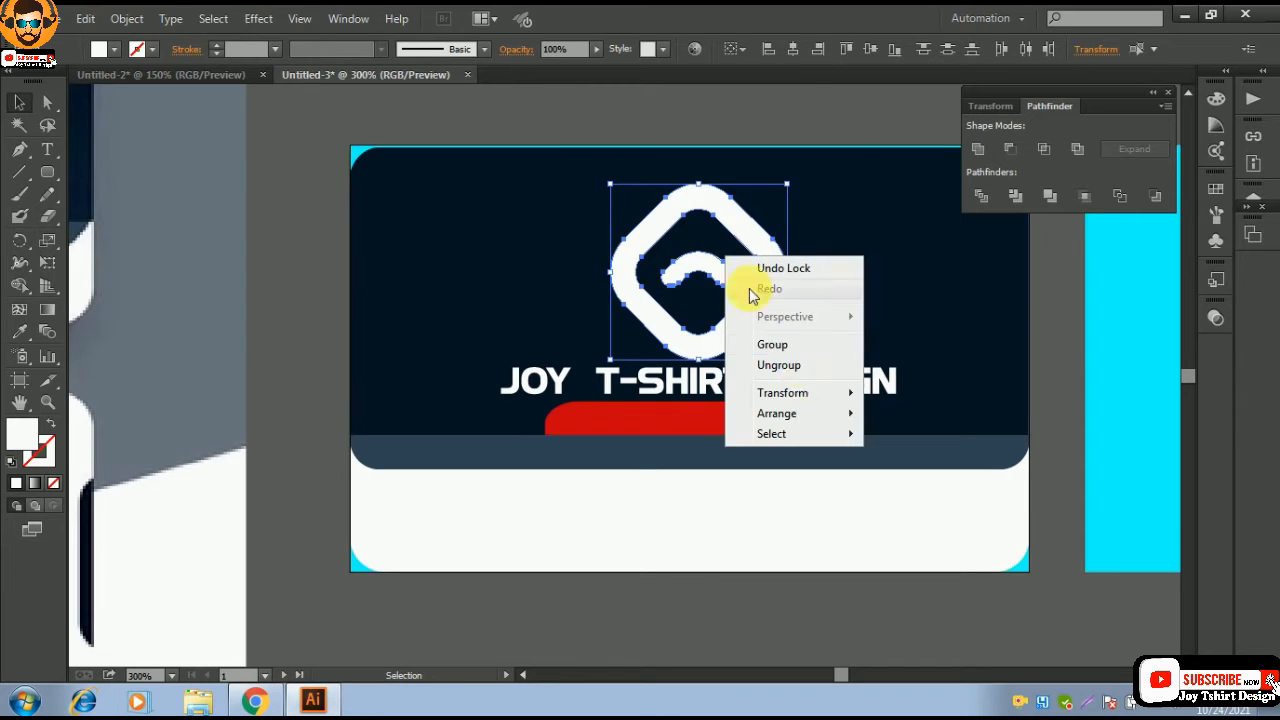
left_click(772, 344)
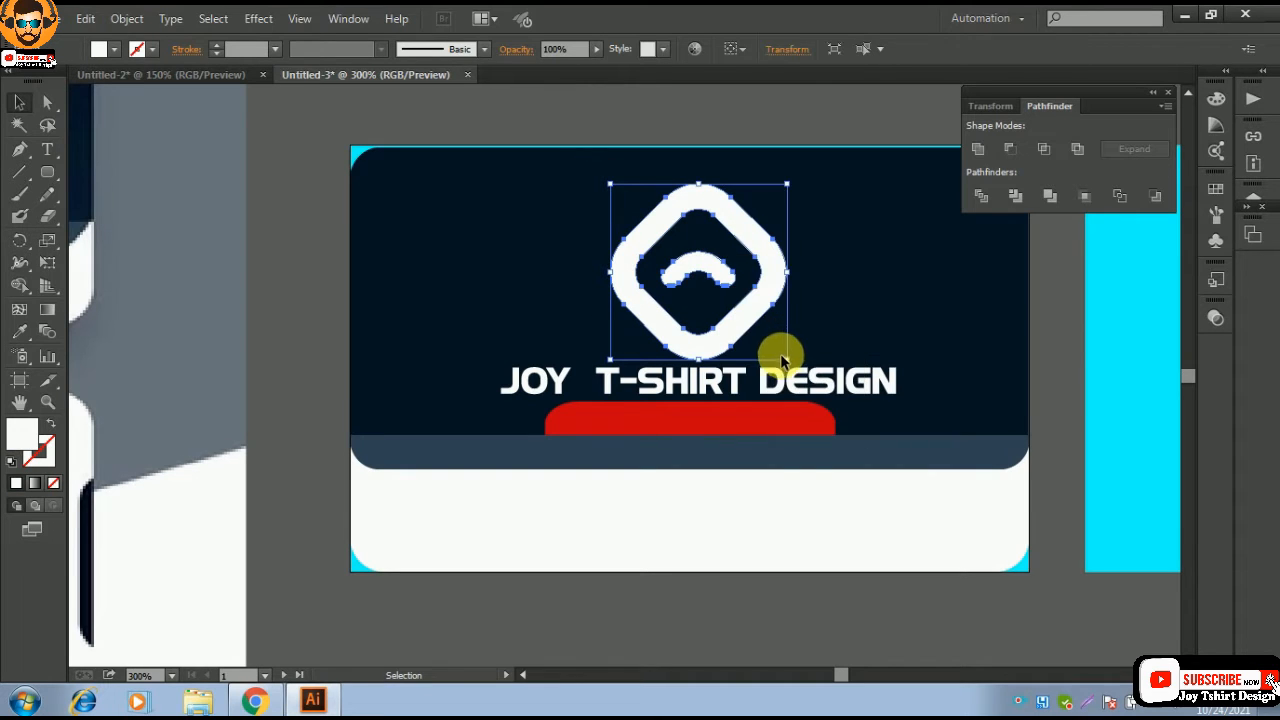
- Scale the grouped logo down slightly about its center and move it up toward the card's upper edge
left_click(790, 359, "shift")
left_click_drag(790, 359, 785, 356)
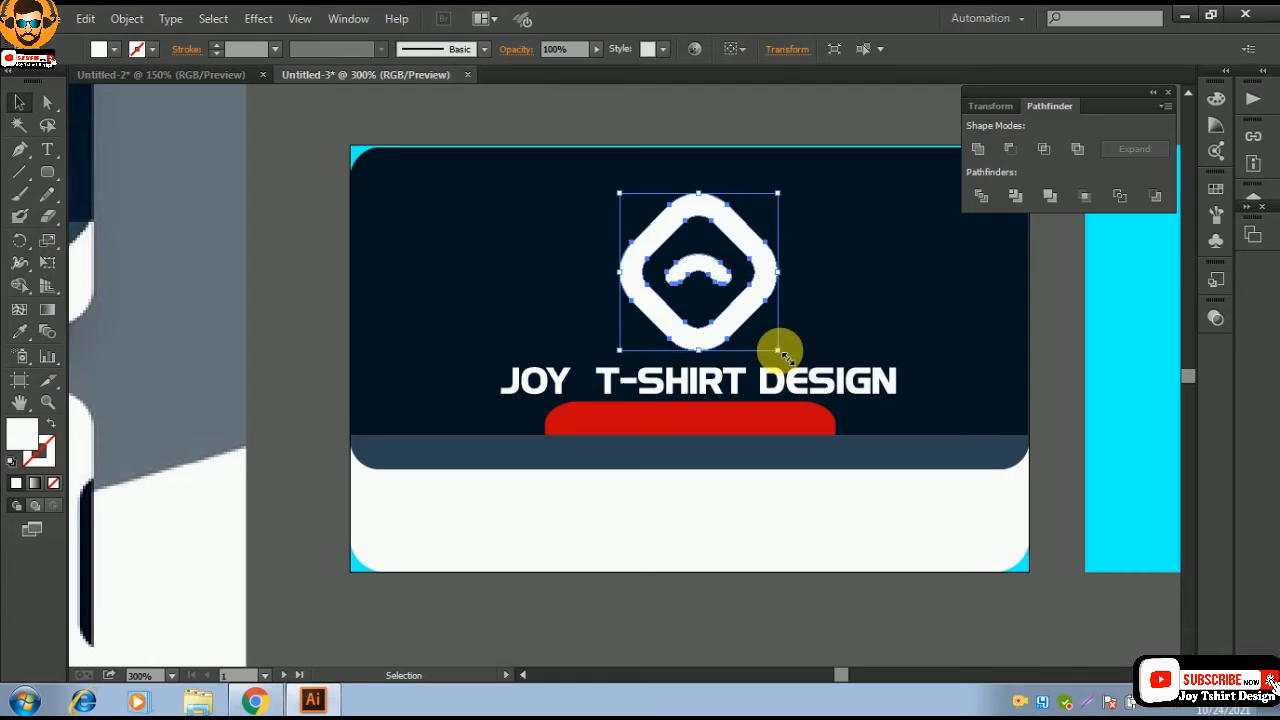
key("Up")
key("Up")
key("Up")
key("Up")
key("Up")
key("Up")
key("Up")
key("Up")
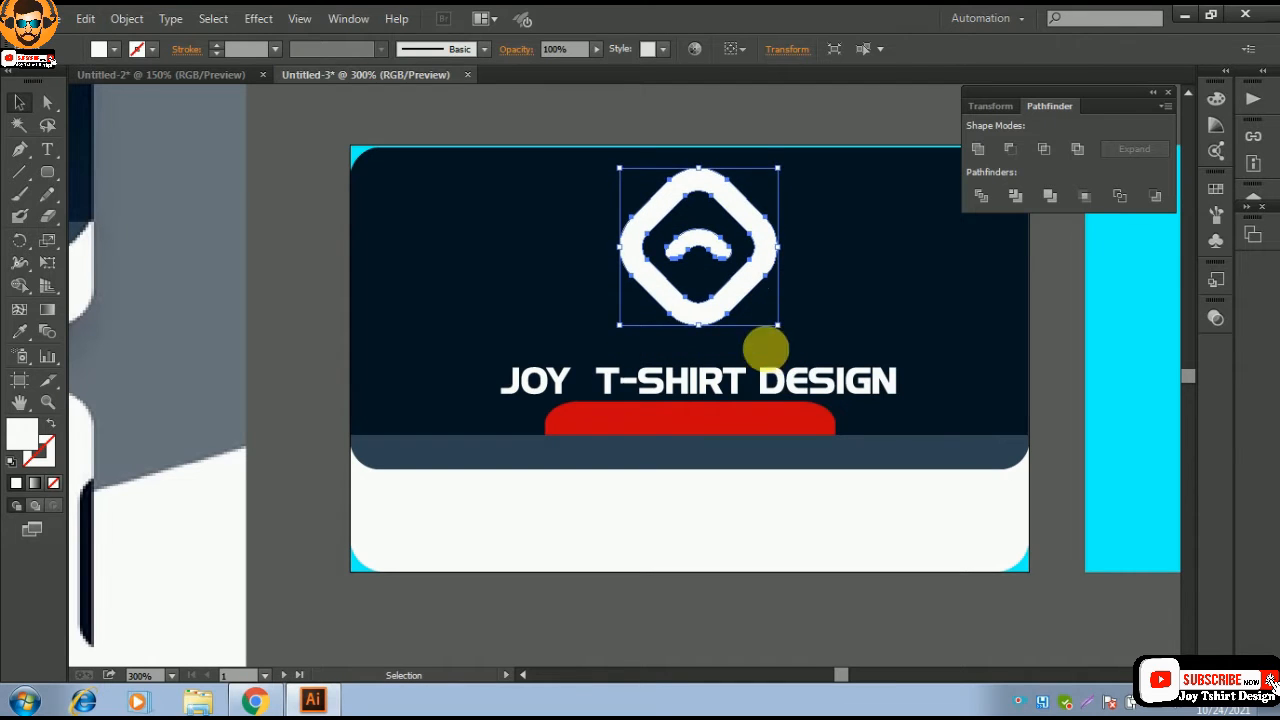
left_click(755, 118)
- Nudge the JOY T-SHIRT DESIGN lettering up so it sits evenly spaced between the logo and the red tab
left_click(708, 391)
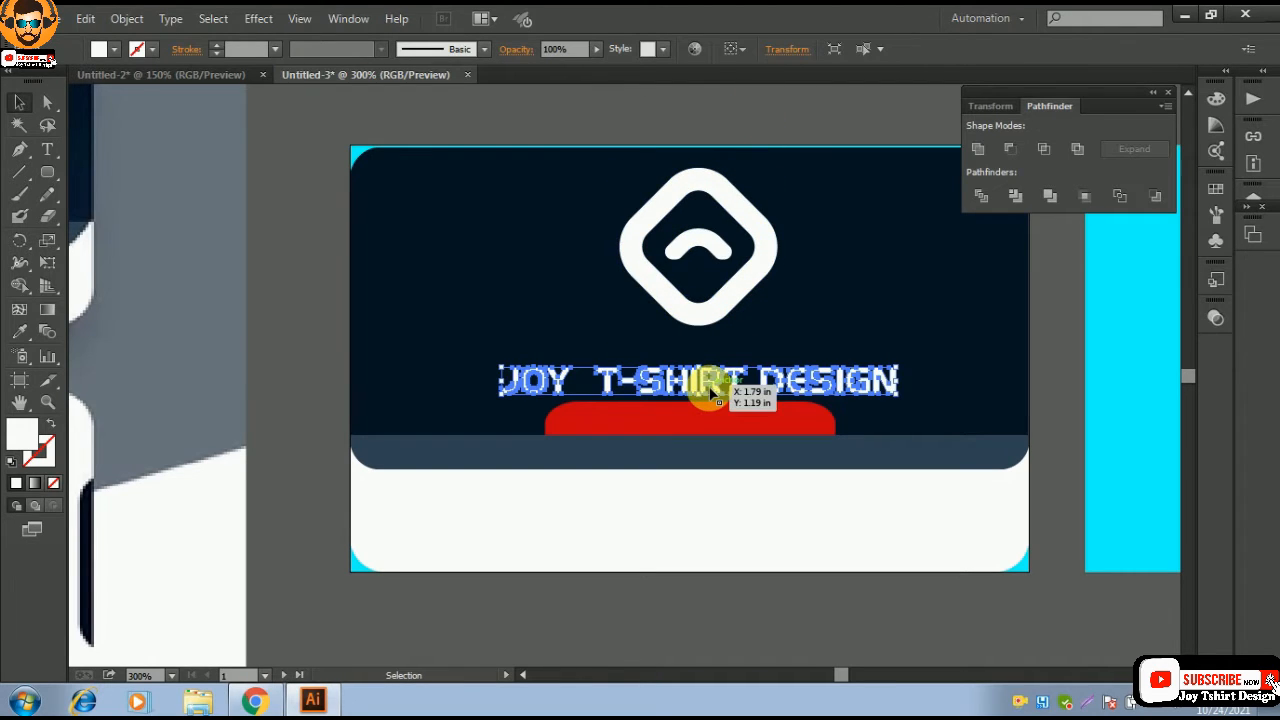
key("Up")
key("Up")
key("Up")
key("Up")
key("Up")
key("Up")
key("Up")
key("Up")
key("Up")
key("Up")
key("Up")
key("Up")
key("Up")
key("Up")
key("Up")
key("Up")
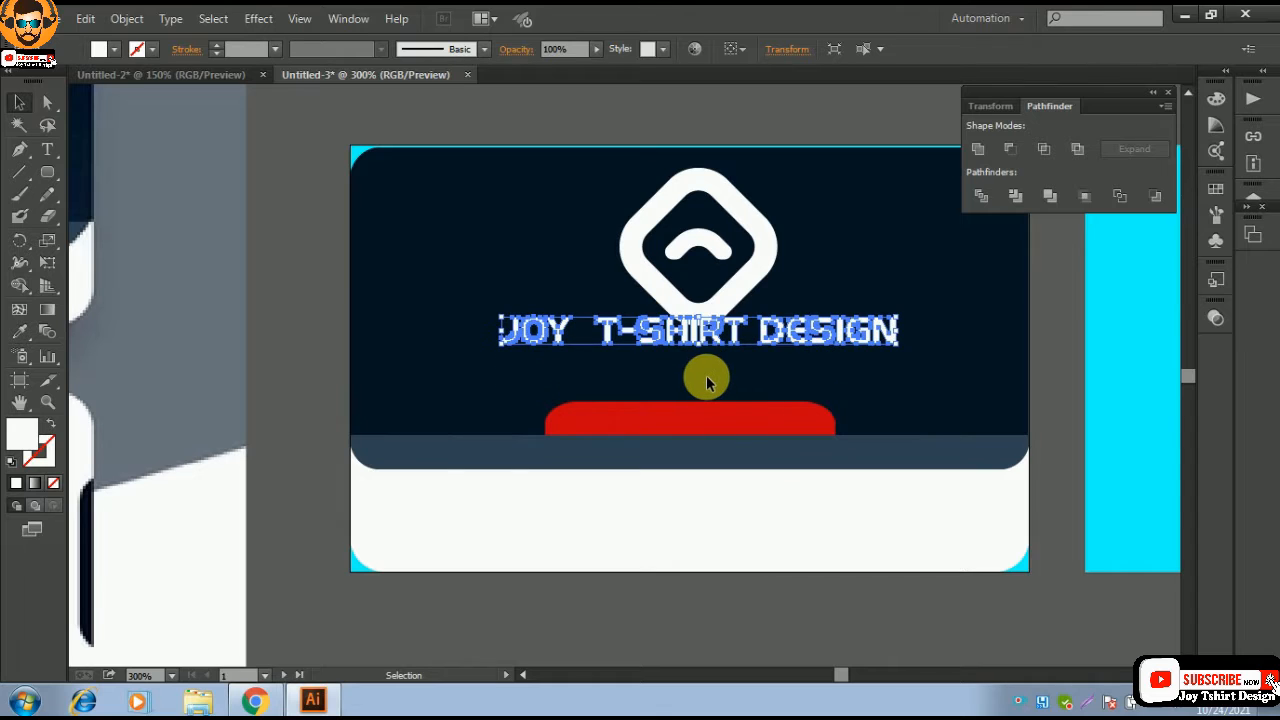
key("Down")
key("Down")
key("Down")
key("Down")
key("Down")
key("Down")
key("Down")
key("Down")
key("Down")
key("Down")
key("Down")
key("Down")
key("Down")
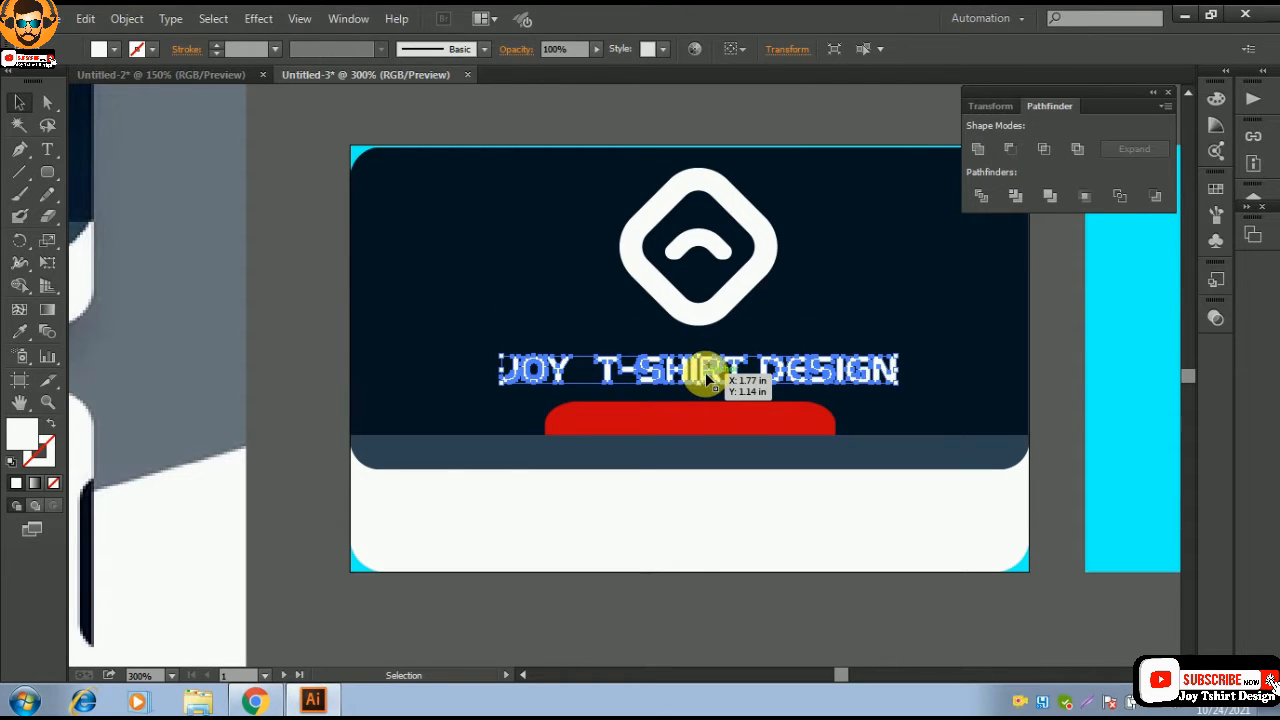
key("Up")
key("Up")
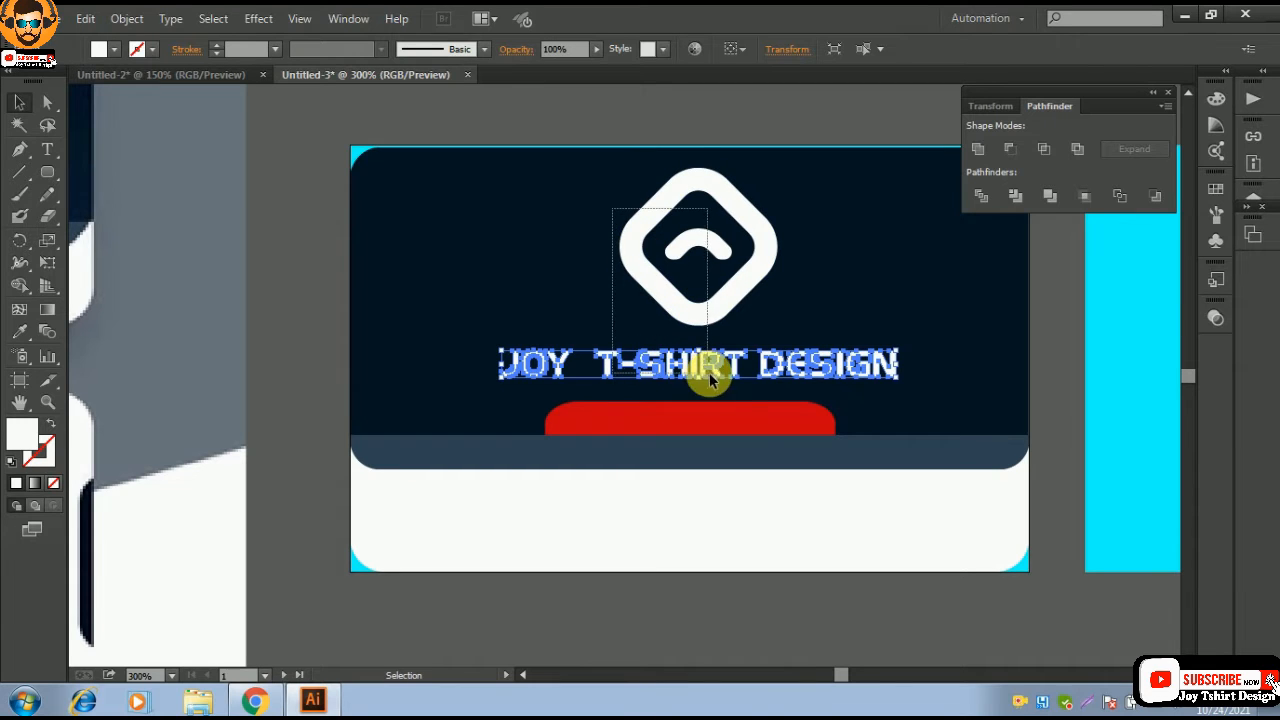
left_click_drag(709, 372, 715, 385)
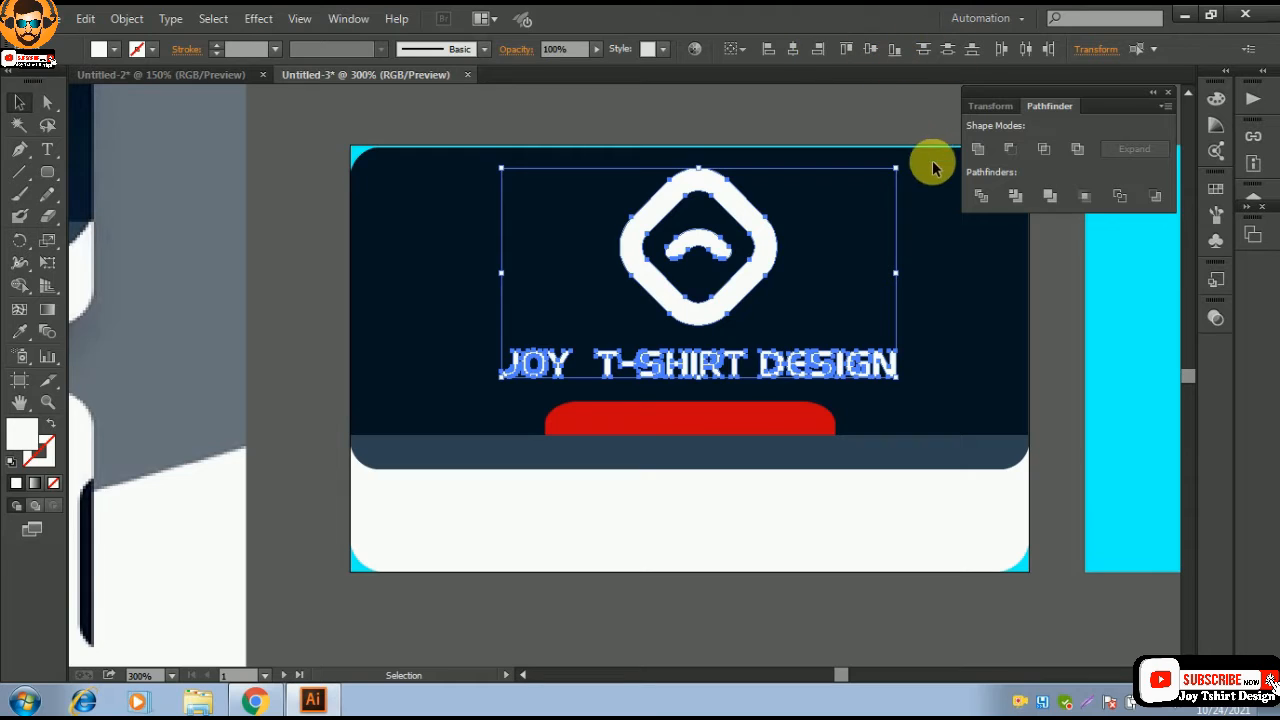
left_click(826, 116)
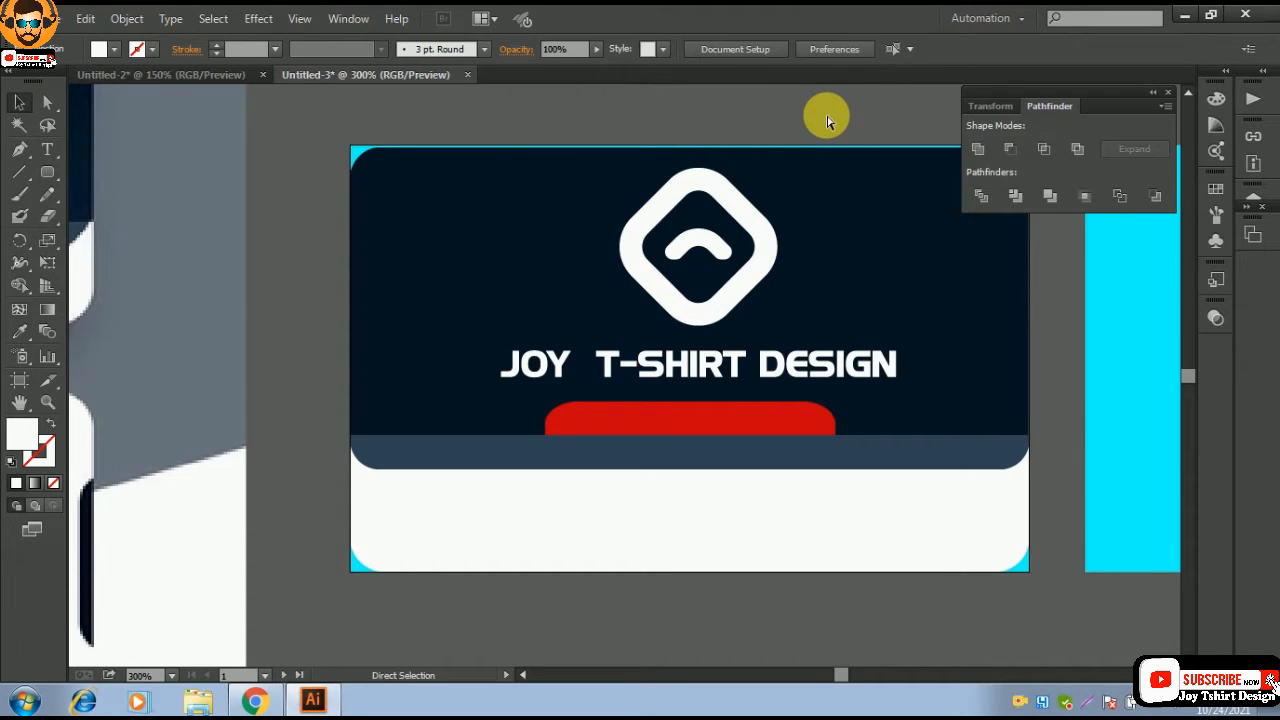
- Duplicate the JOY T-SHIRT DESIGN lettering and place the copy below the card
key("ctrl+minus")
key("ctrl+minus")
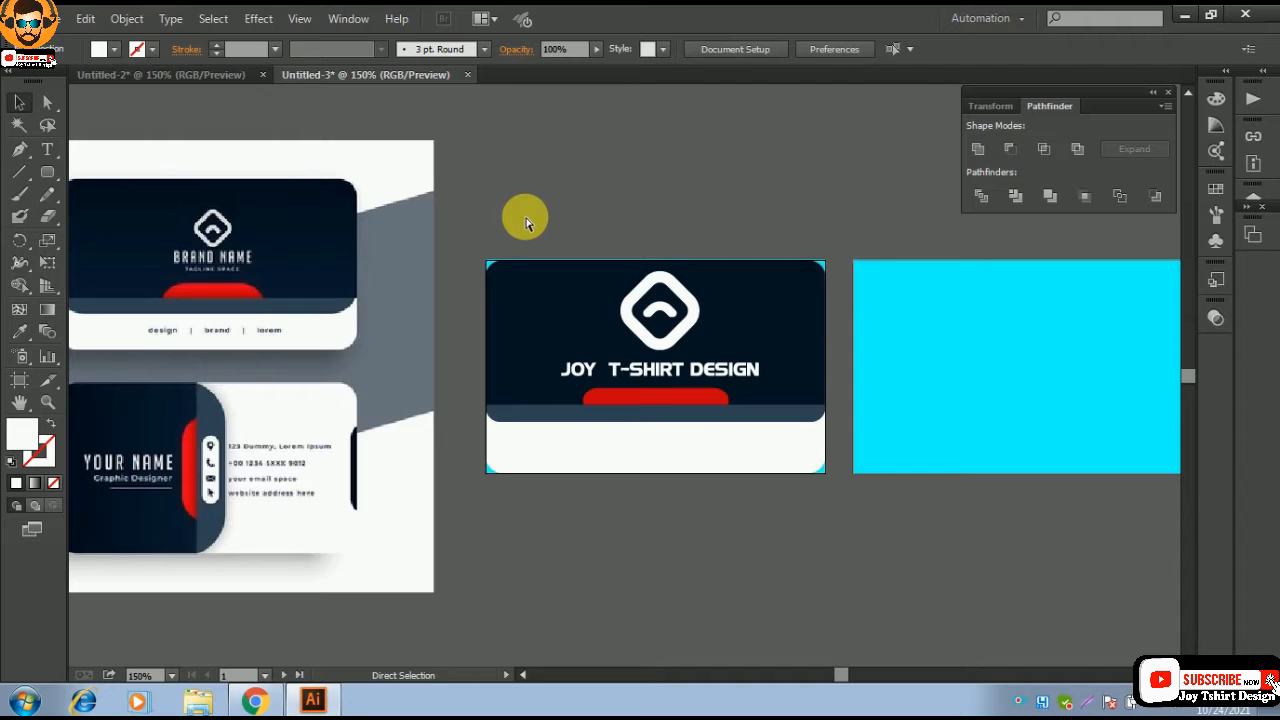
key("ctrl+plus")
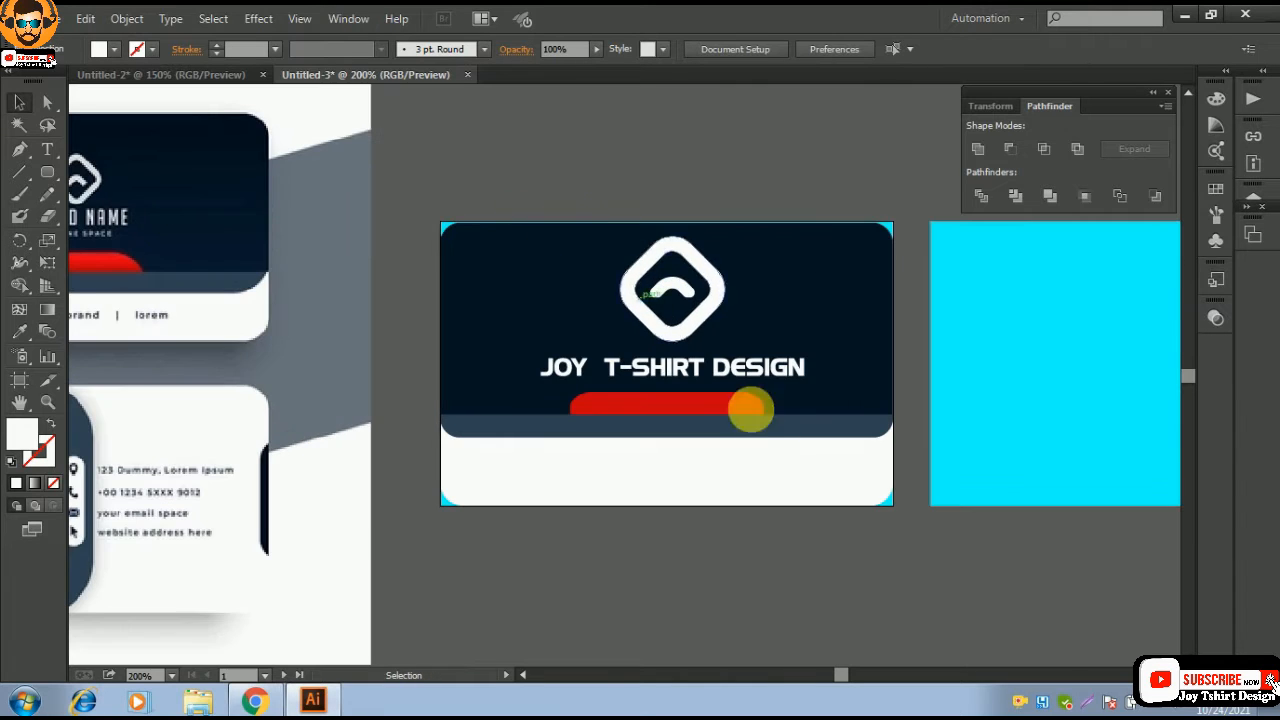
left_click(688, 380)
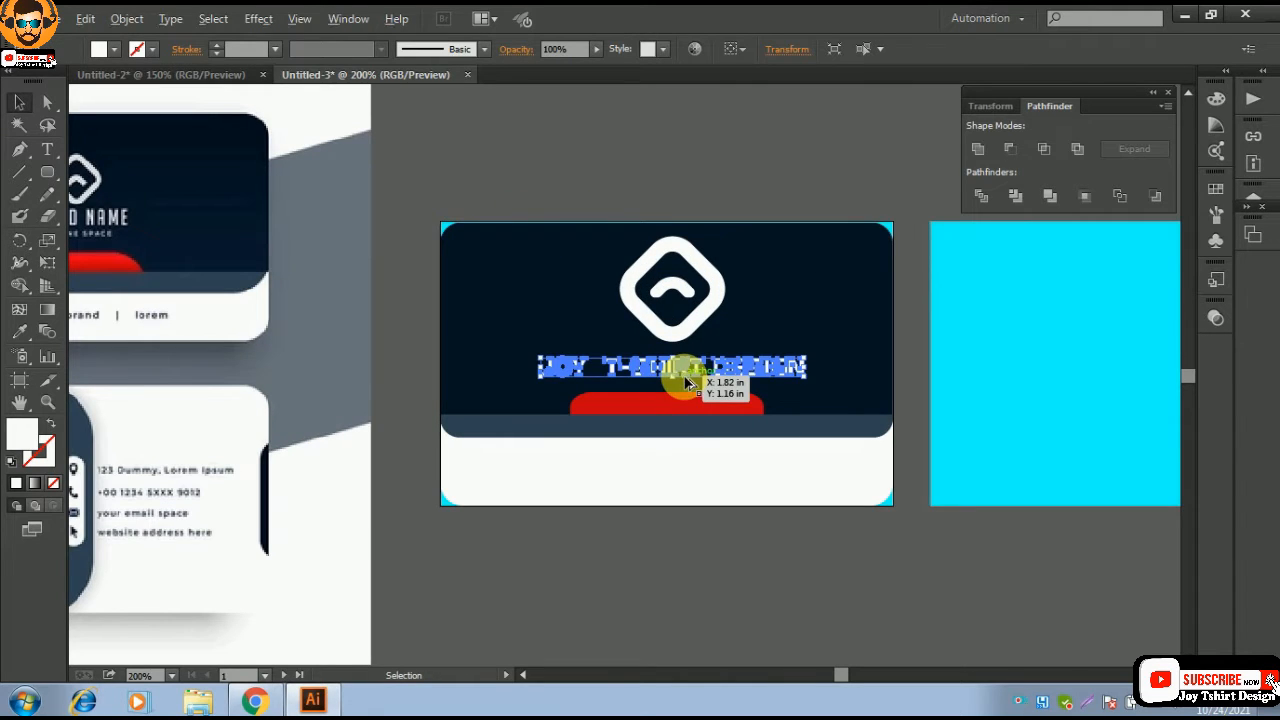
left_click_drag(686, 382, 677, 580)
left_click(688, 543)
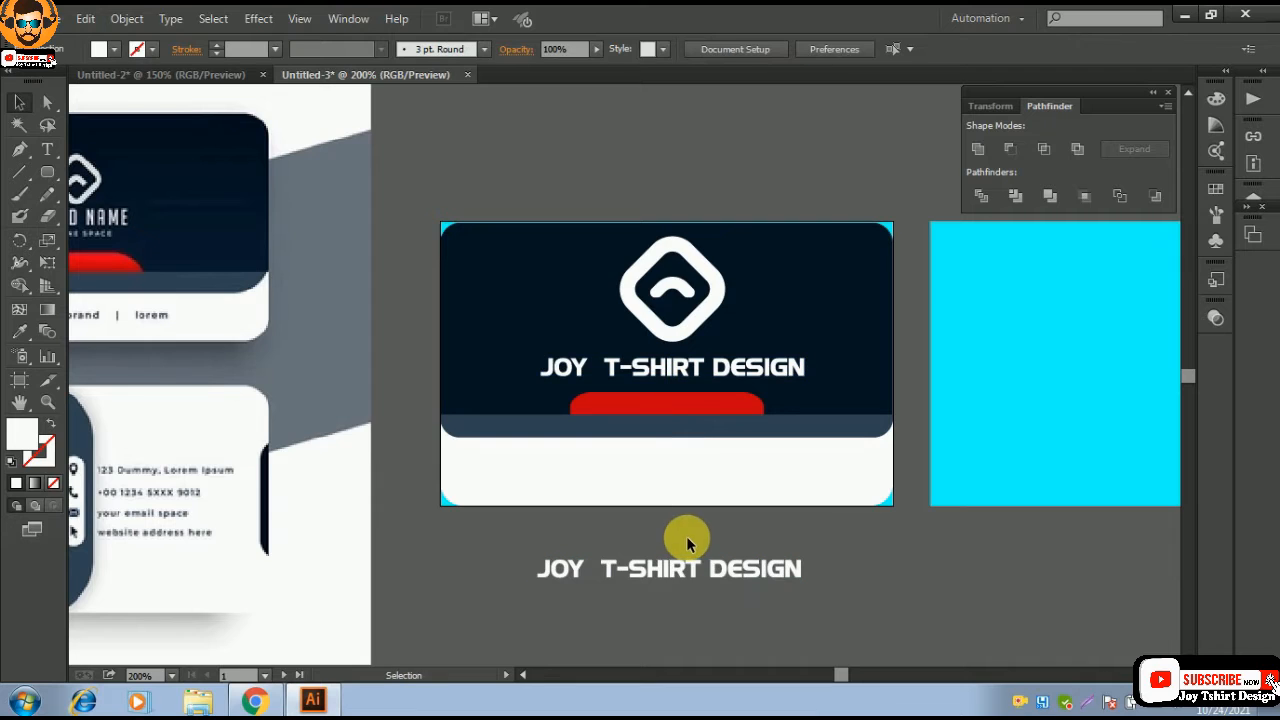
- Ungroup the copied lettering below the card into individual letters
right_click(679, 577)
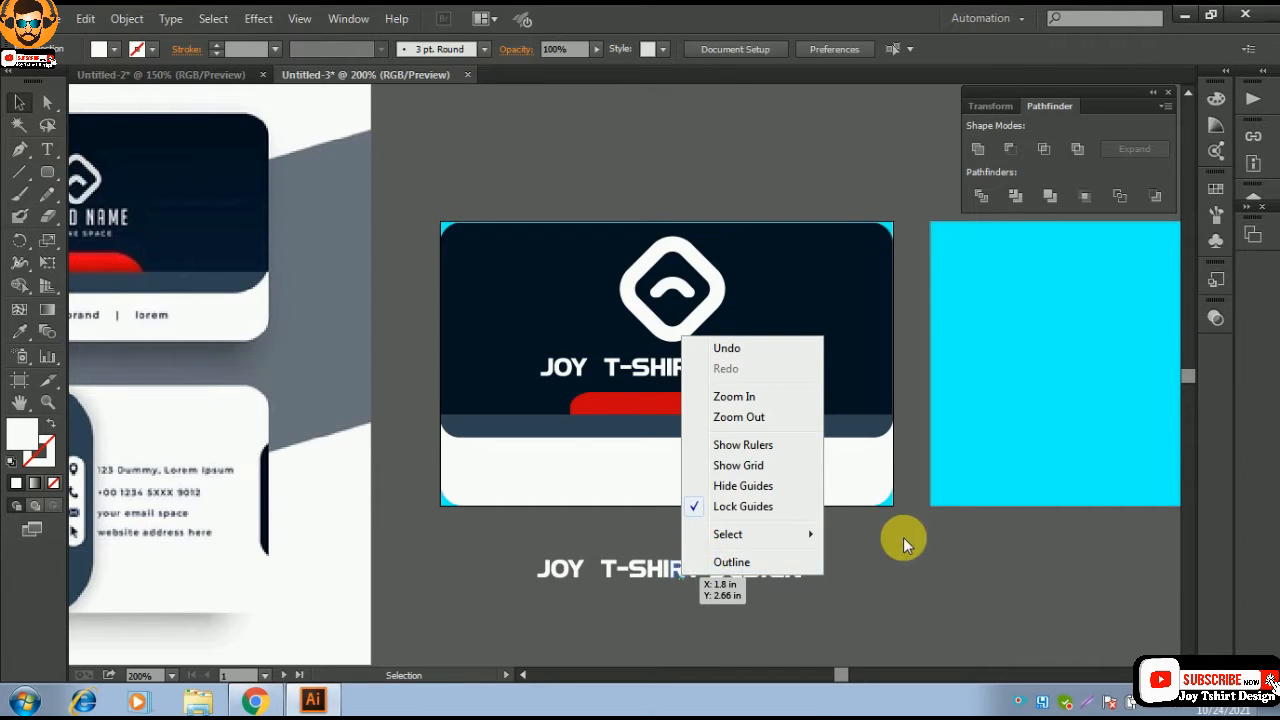
left_click(903, 543)
left_click(663, 571)
right_click(668, 574)
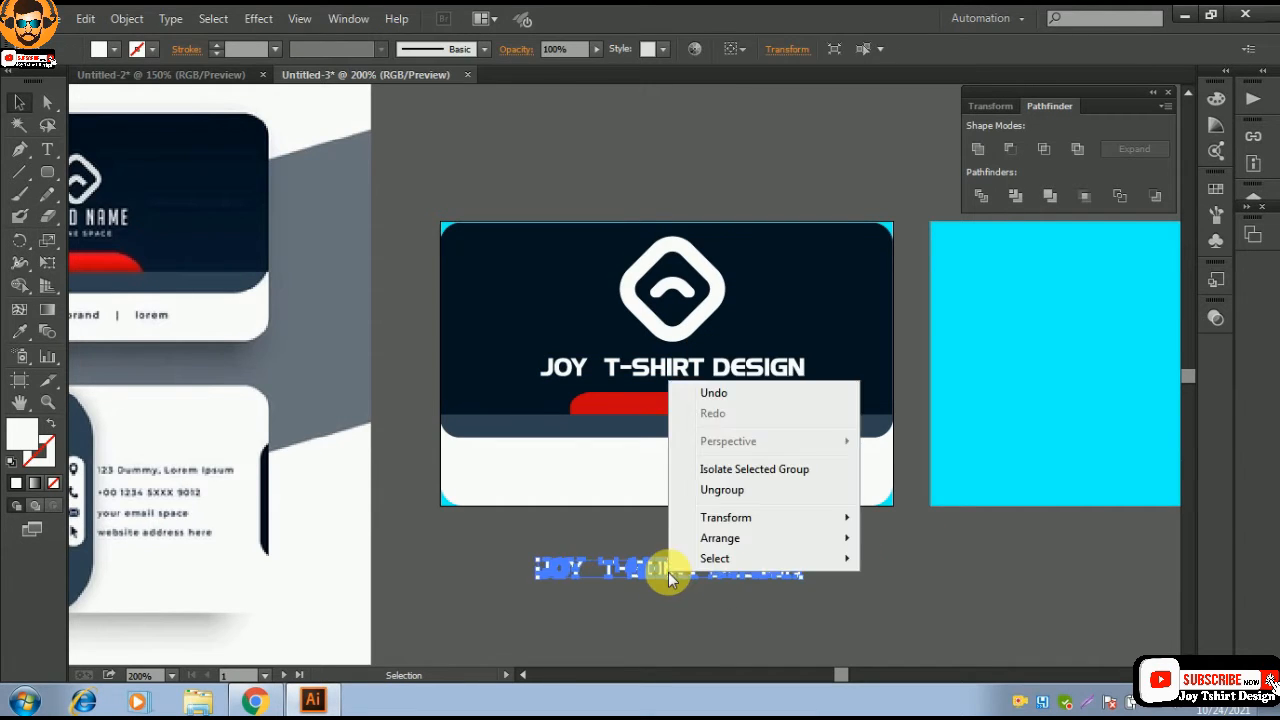
left_click(722, 489)
left_click(820, 626)
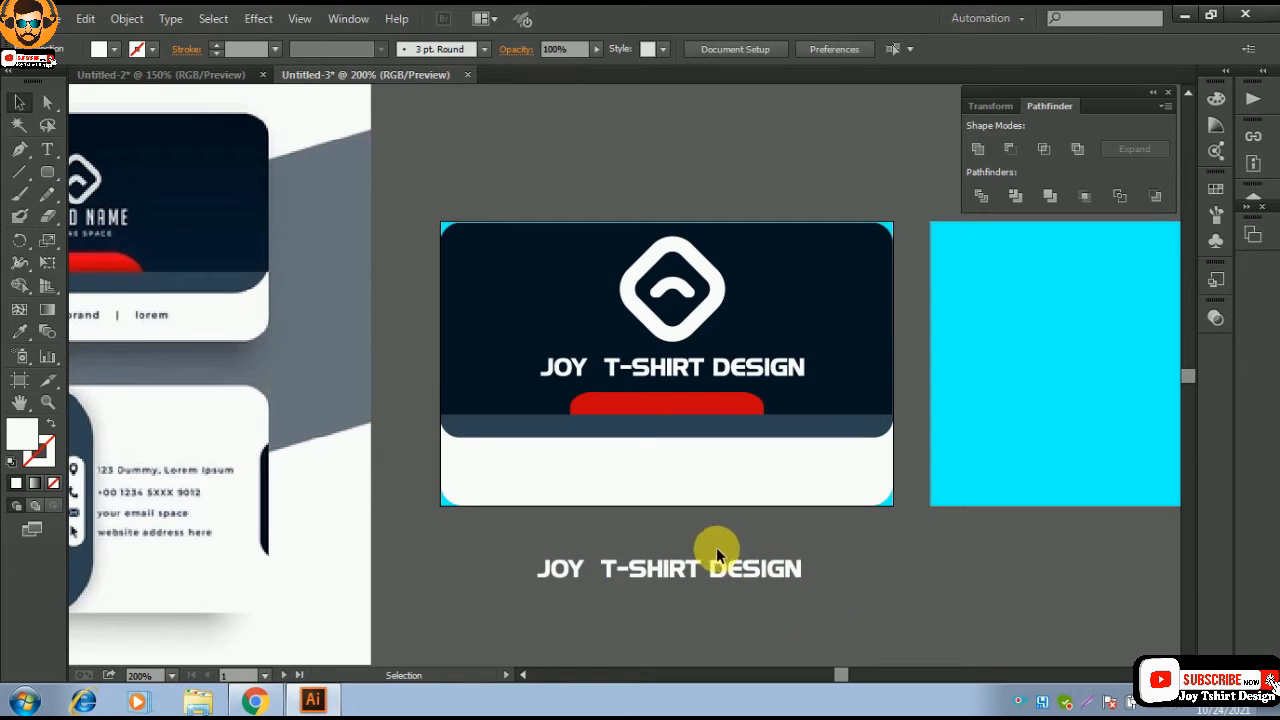
left_click_drag(724, 589, 809, 590)
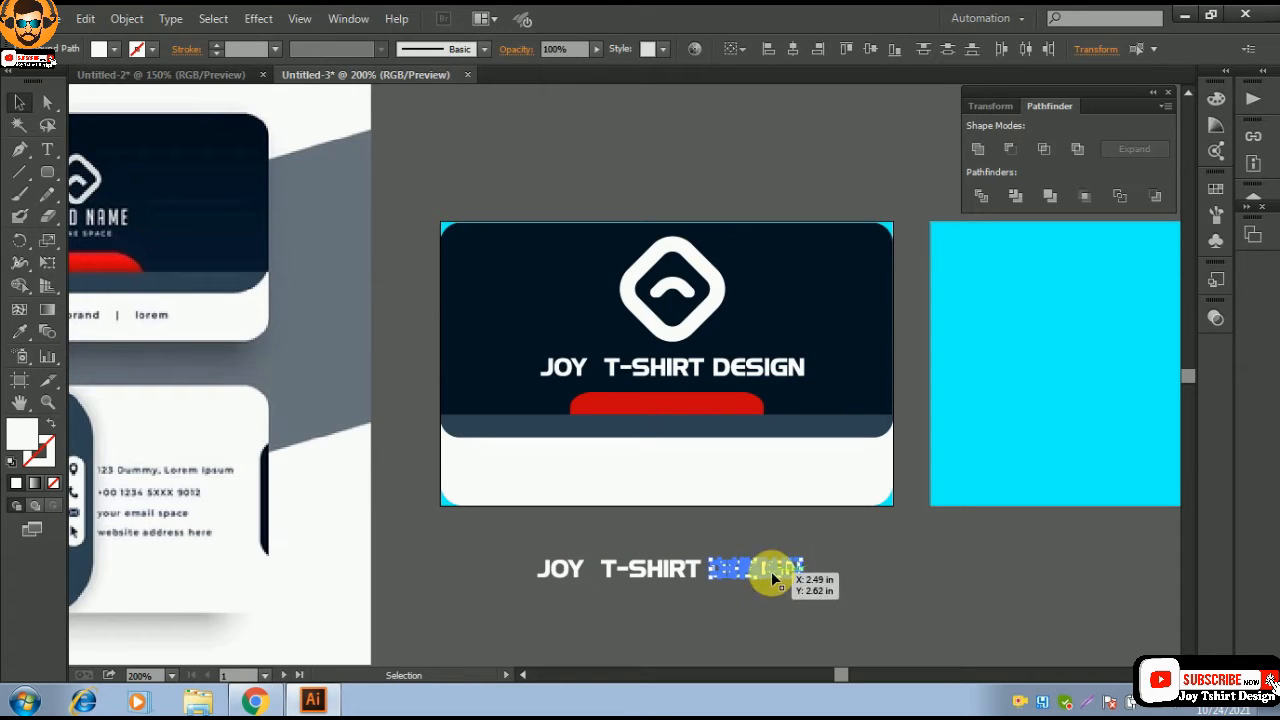
right_click(769, 569)
left_click(945, 587)
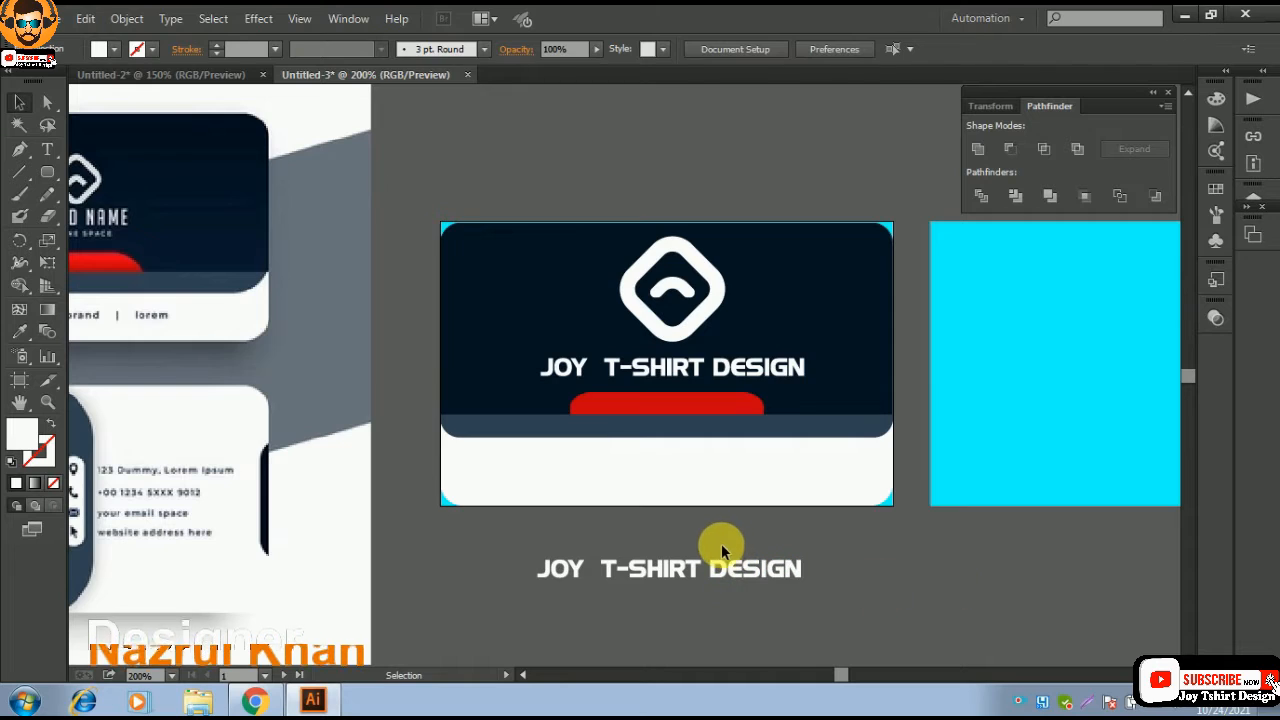
- Group the letters of the word DESIGN in the copied lettering below the card
left_click_drag(707, 539, 810, 595)
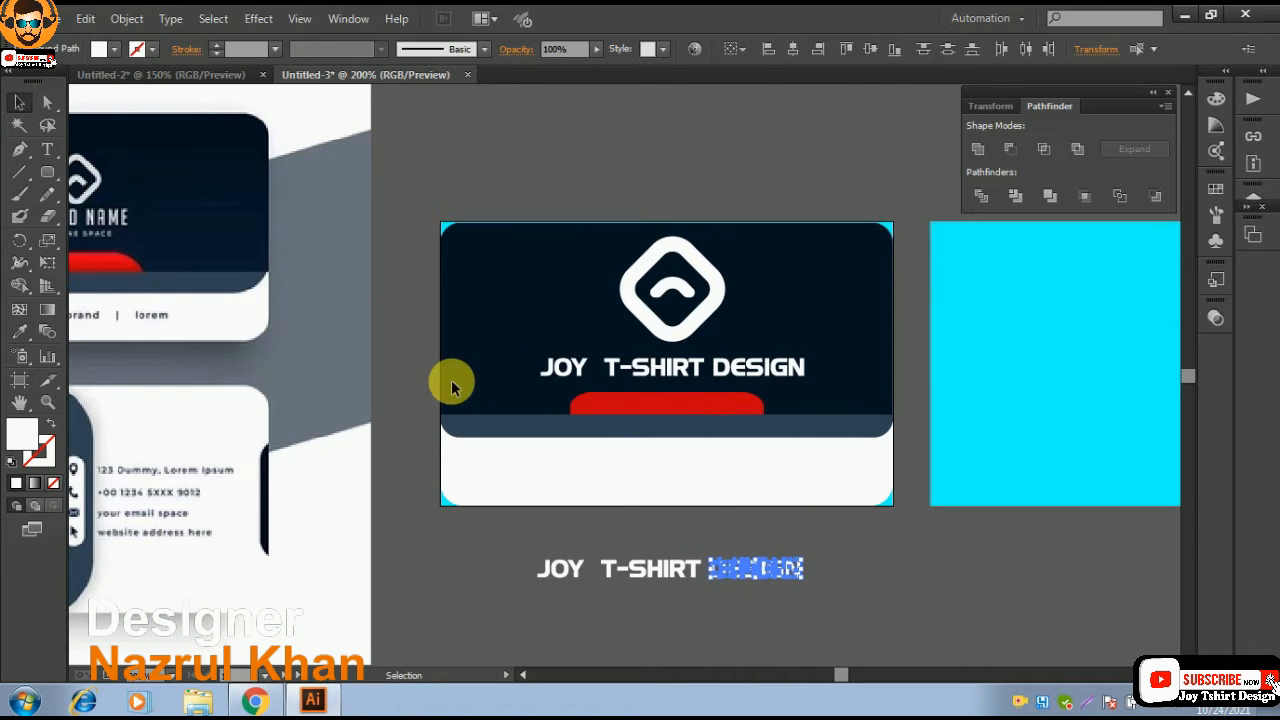
left_click(127, 19)
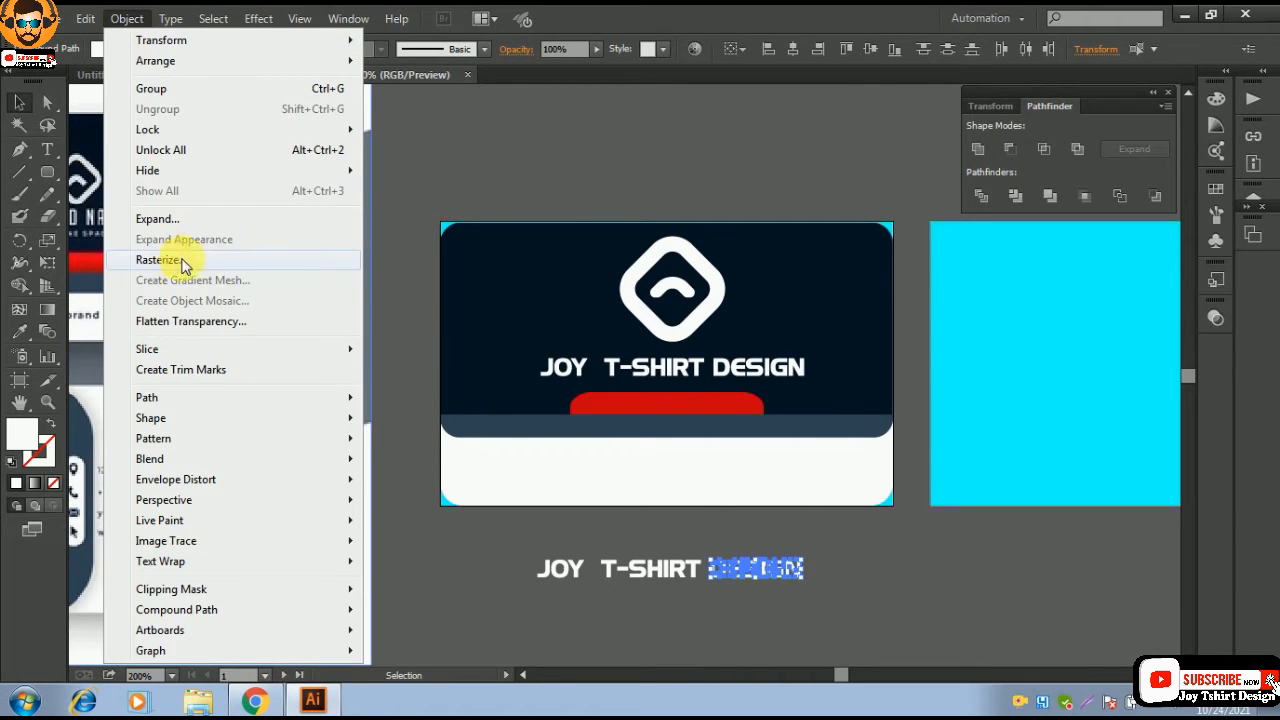
left_click(155, 89)
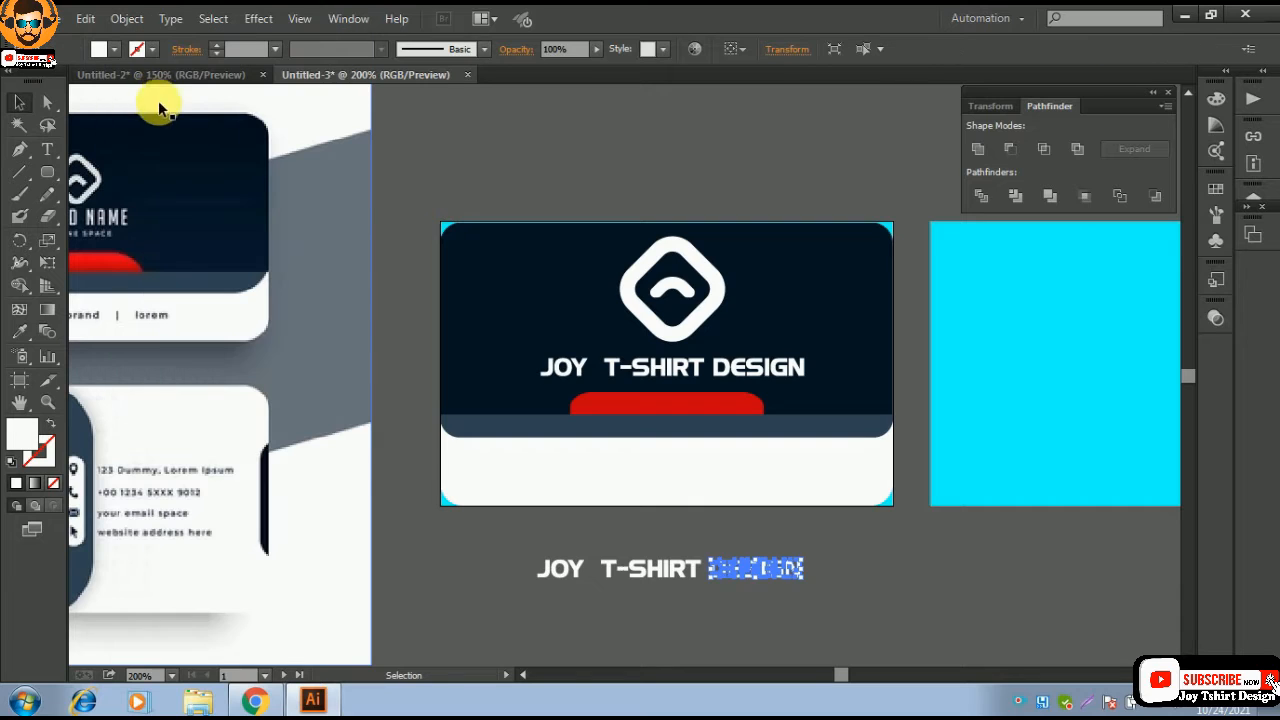
left_click(855, 570)
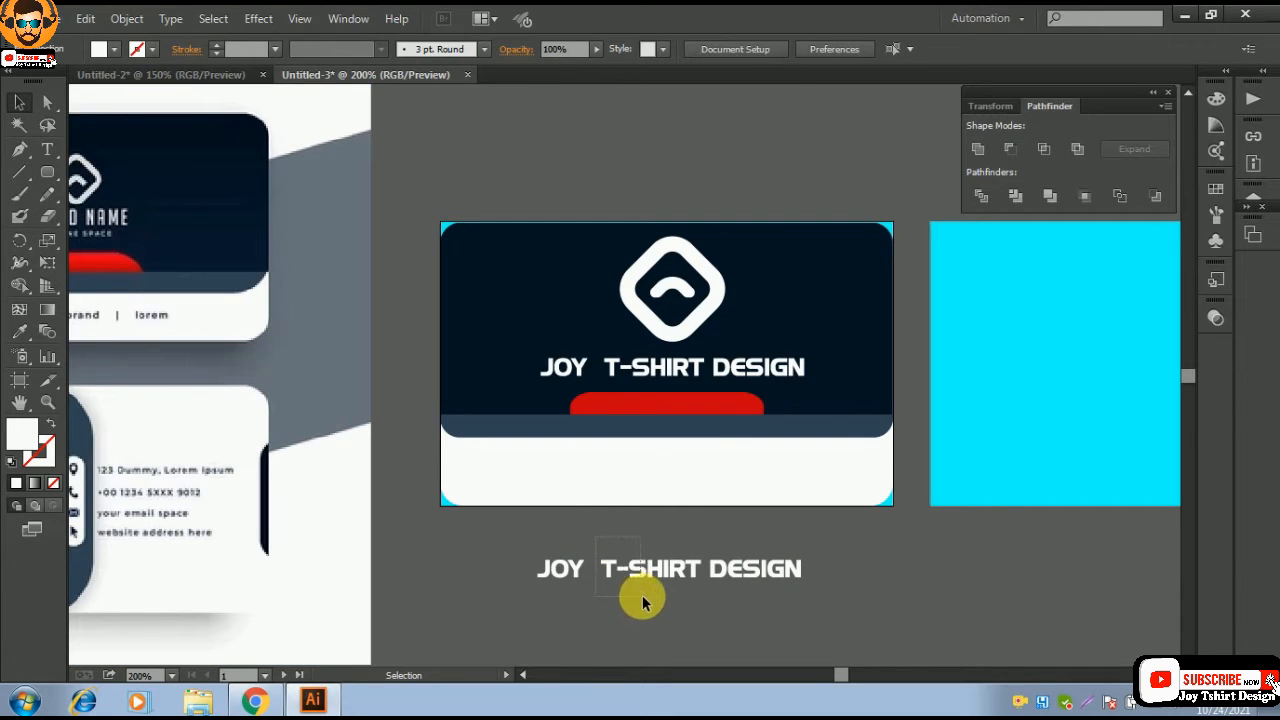
- Group the letters of the word T-SHIRT in the copied lettering below the card
left_click(697, 594)
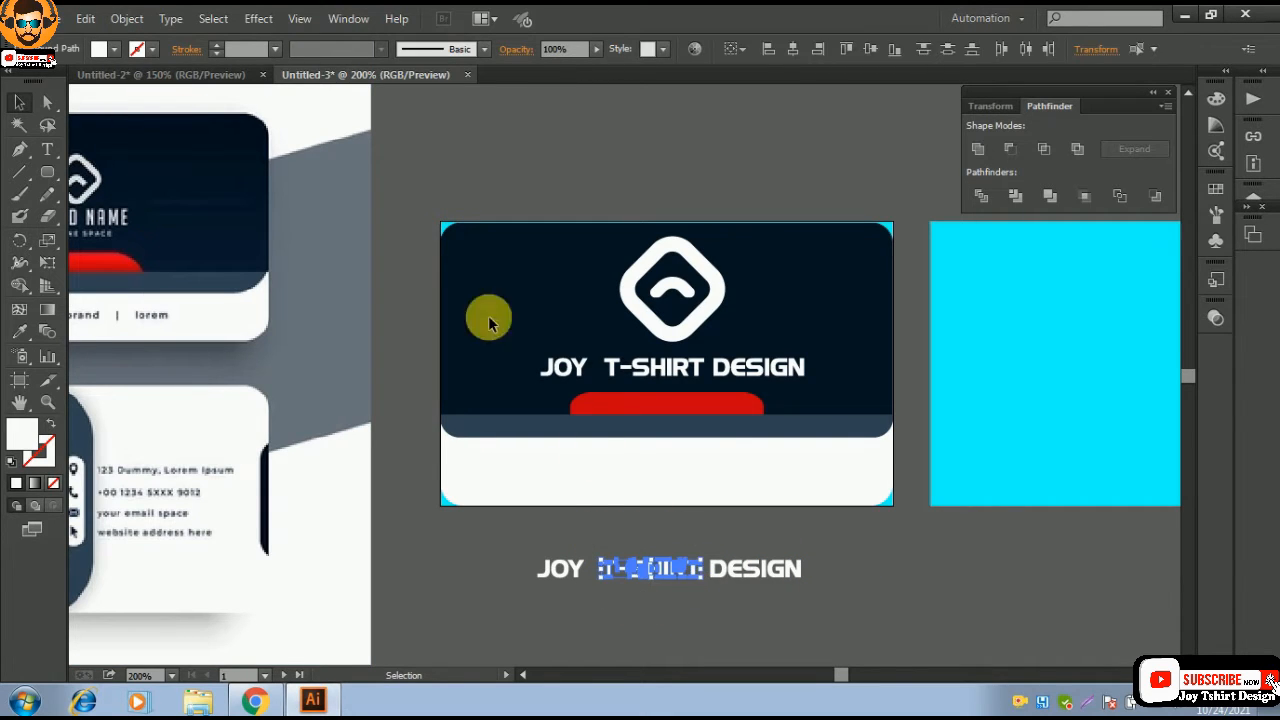
left_click(127, 18)
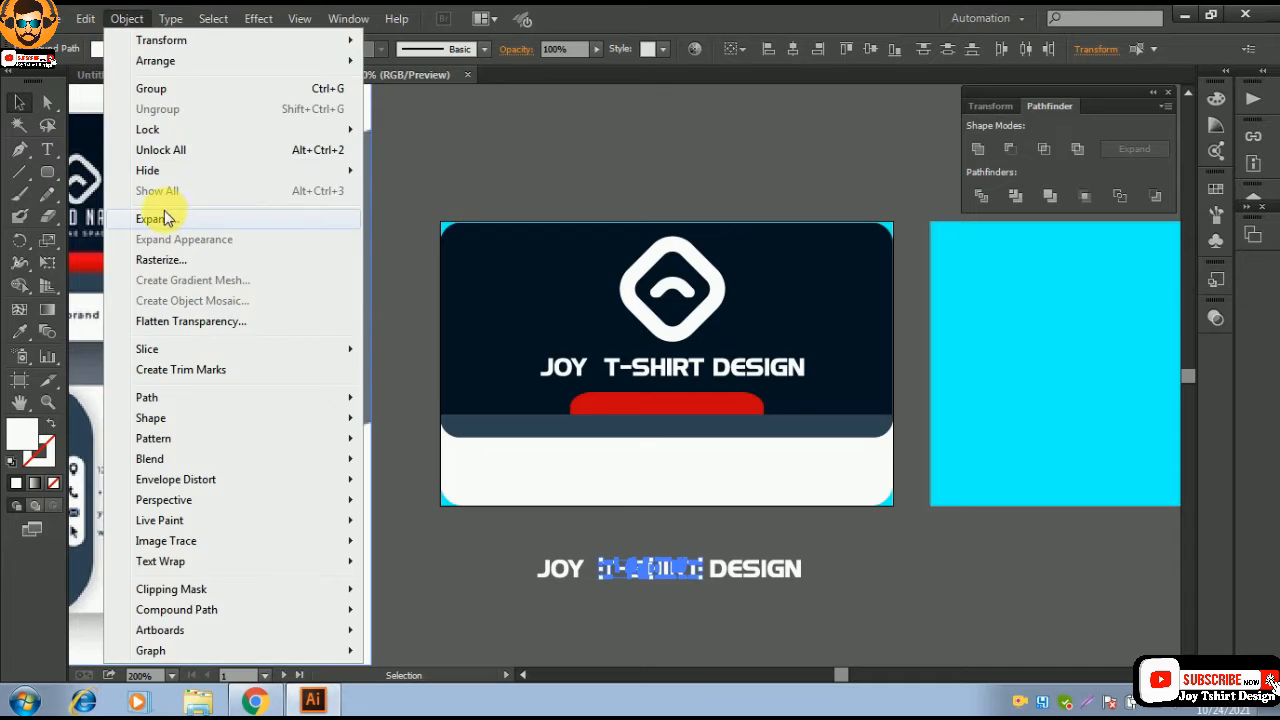
left_click(150, 88)
left_click(498, 528)
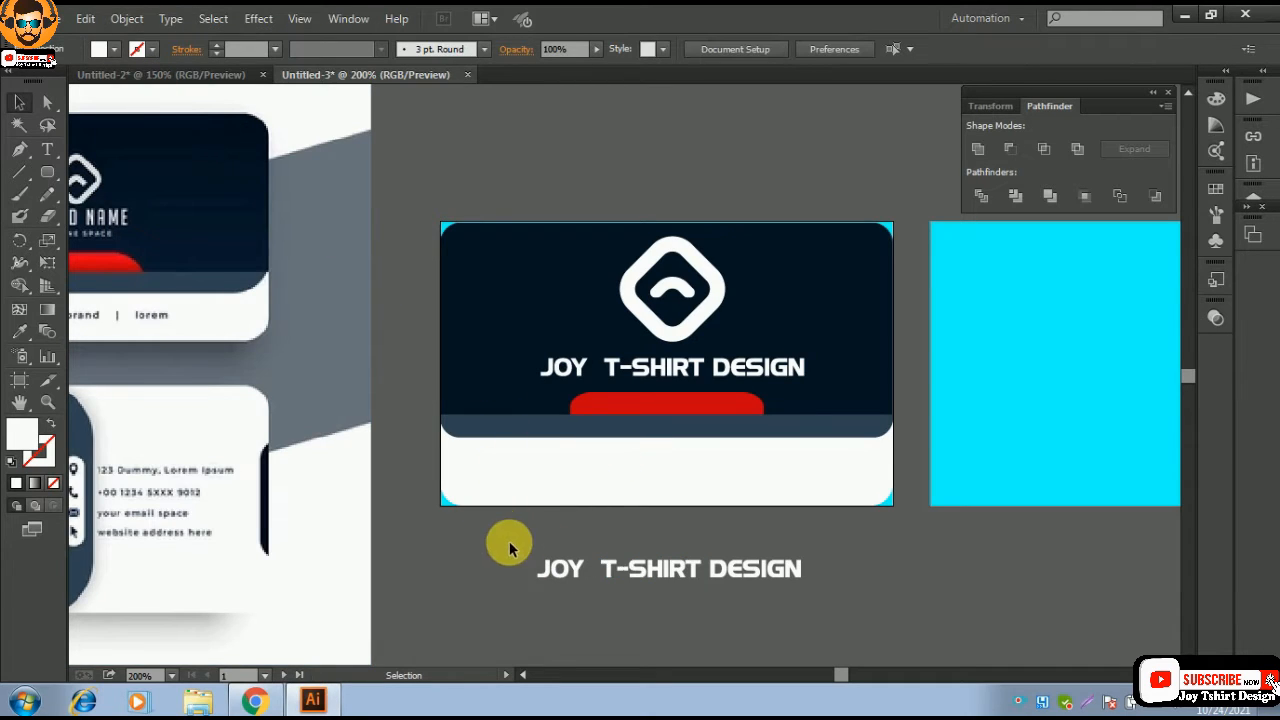
- Group the letters of the word JOY in the copied lettering below the card
left_click(576, 578)
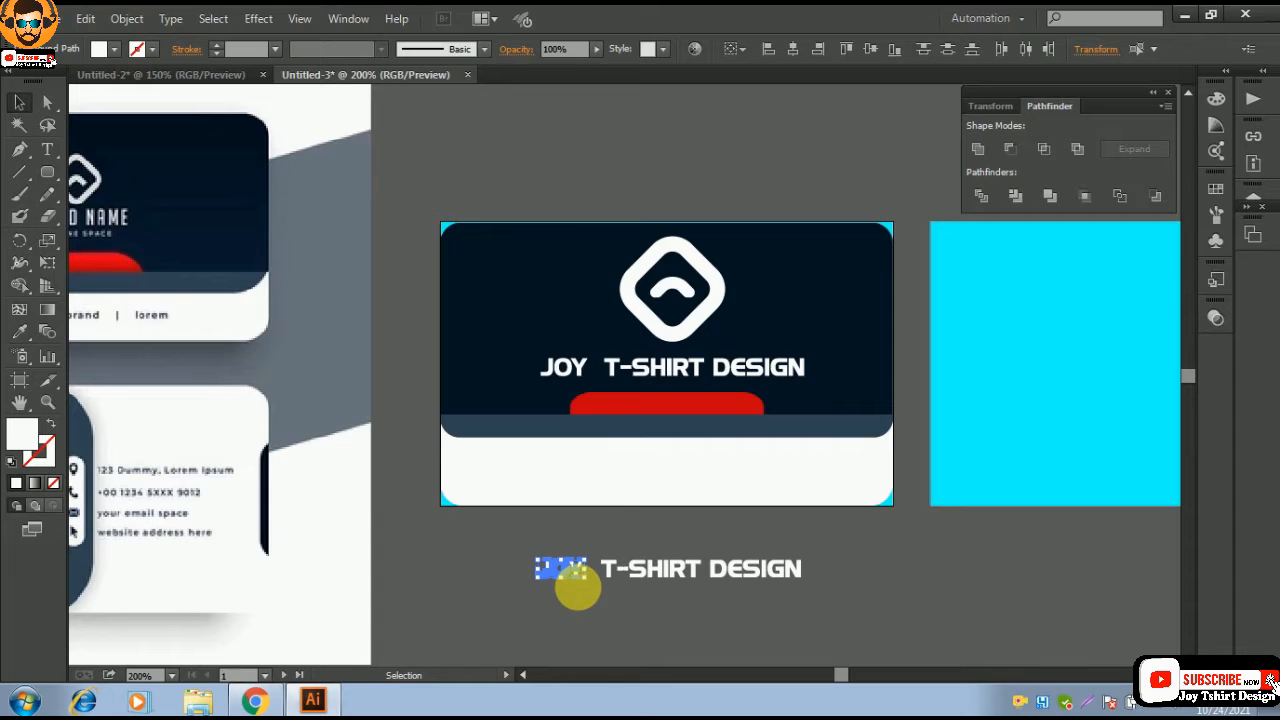
key("ctrl+g")
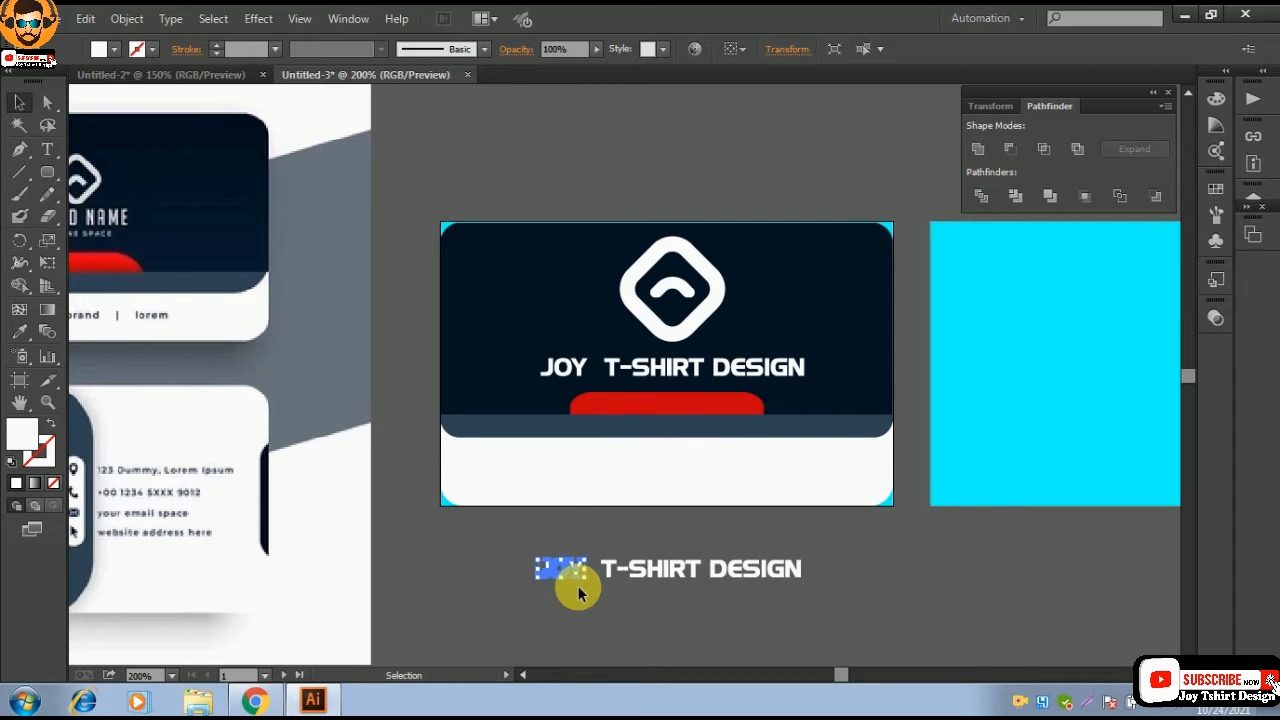
left_click(834, 563)
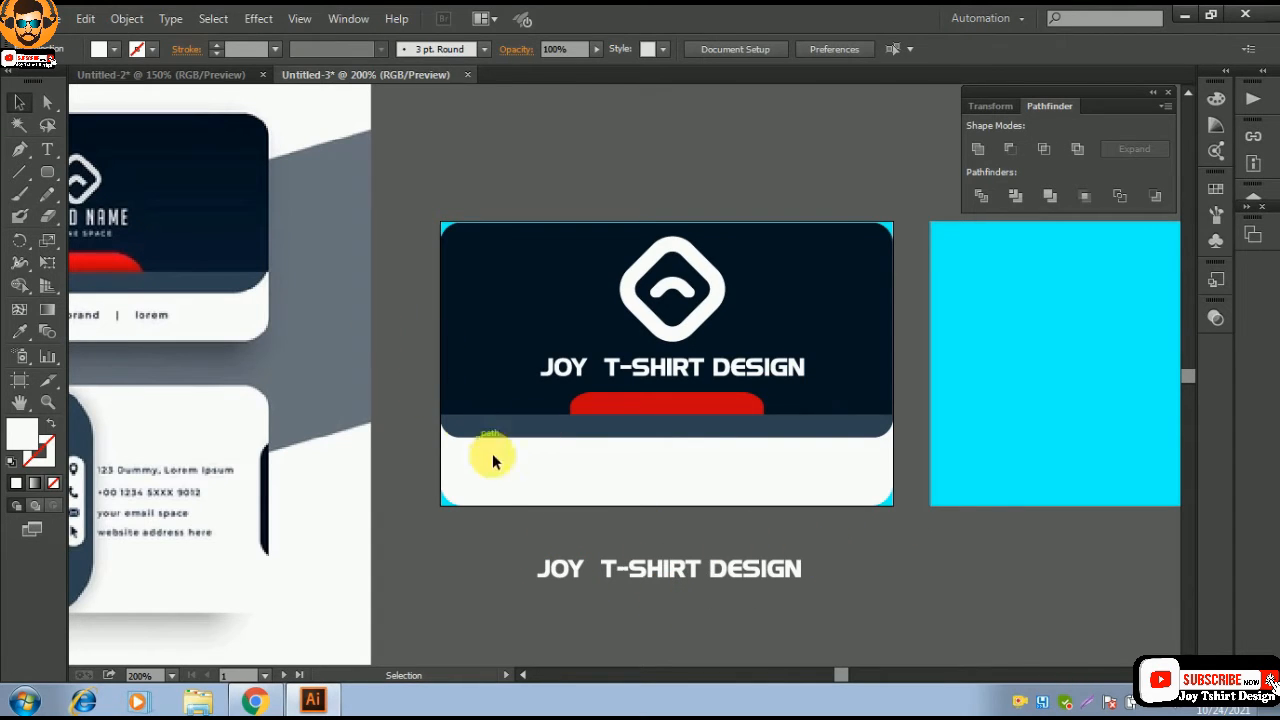
- Recolor all the copied lettering below the card with the slate blue sampled from the card's band
left_click_drag(423, 277, 589, 265)
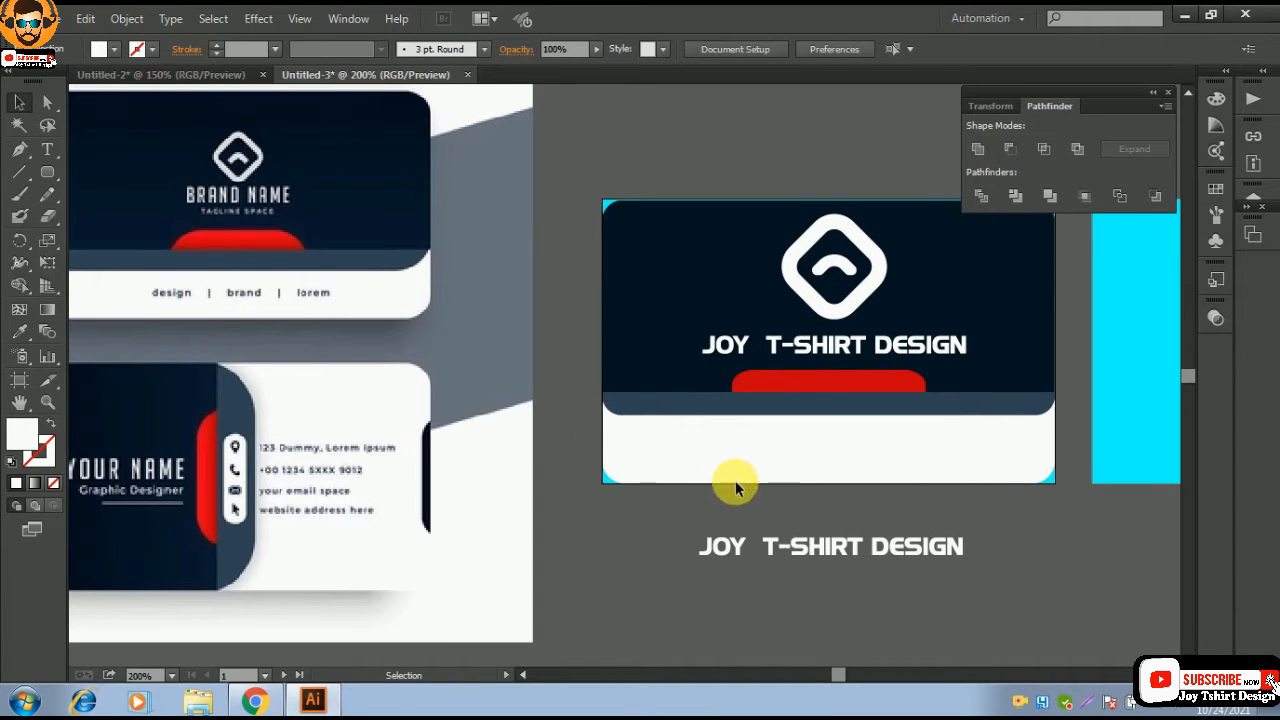
left_click_drag(677, 517, 1005, 597)
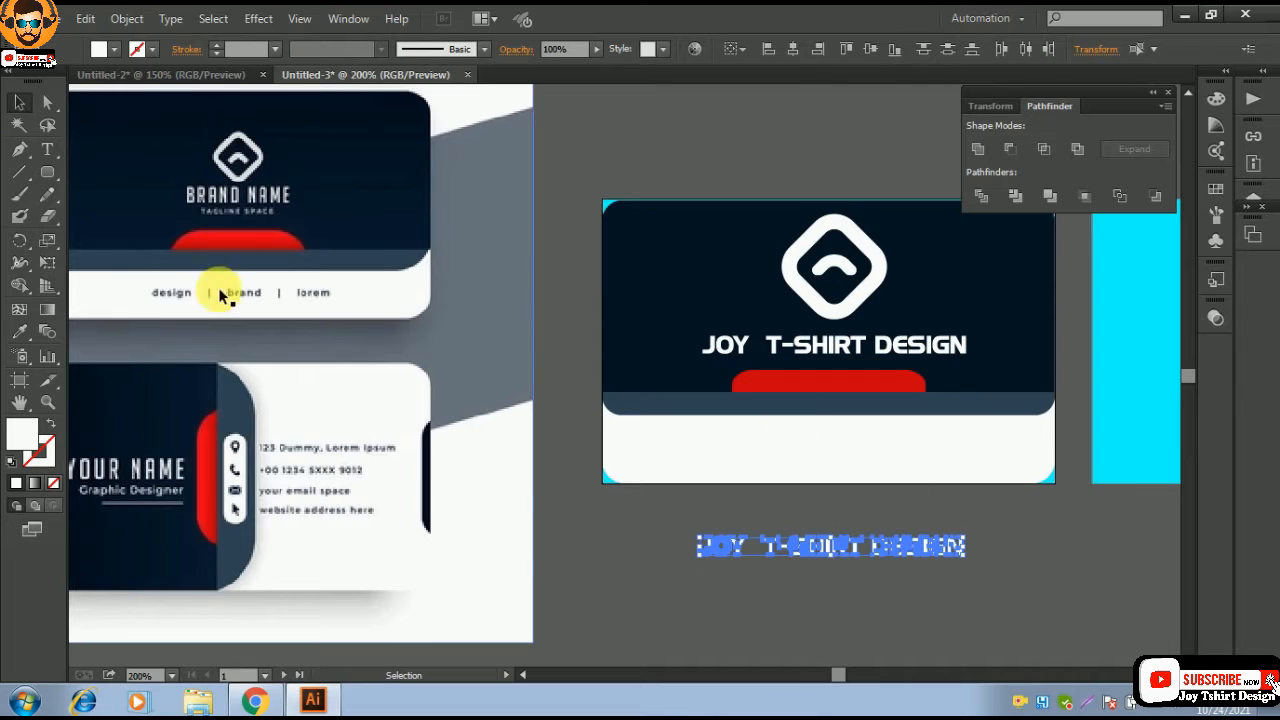
left_click(19, 335)
left_click(688, 406)
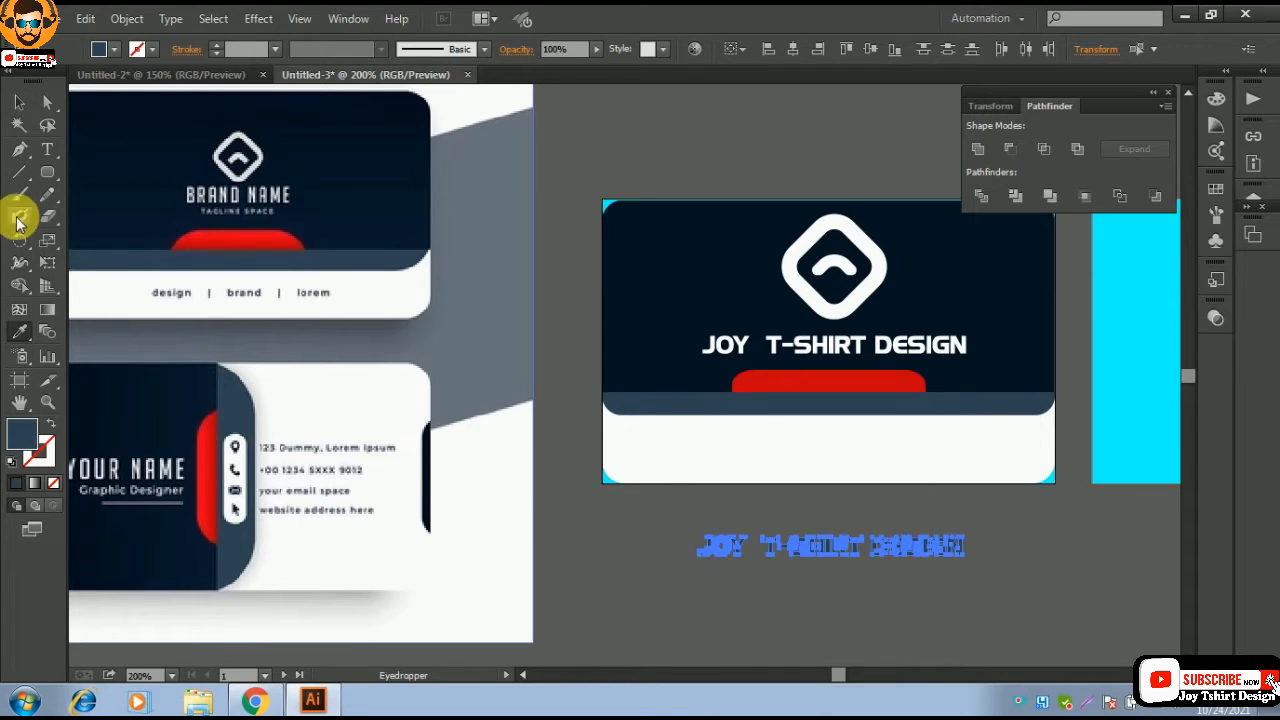
left_click(20, 104)
left_click(651, 177)
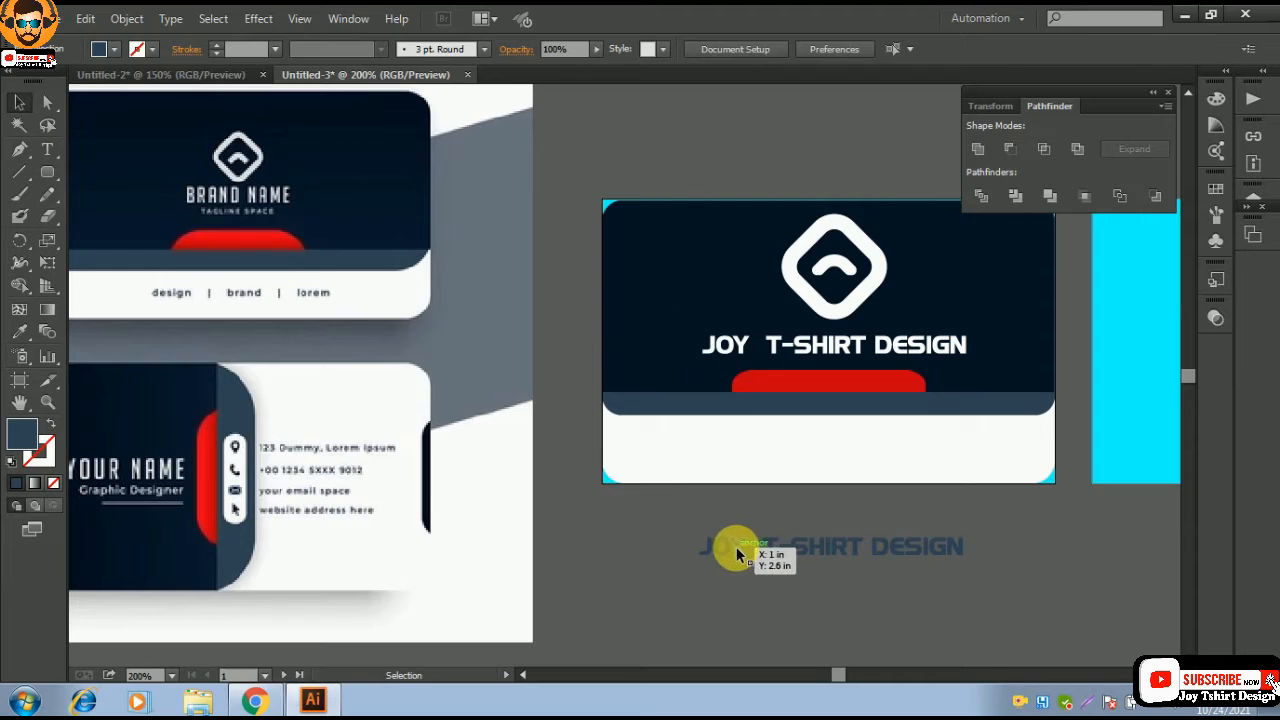
- Move the words JOY, T-SHIRT and DESIGN onto the card's white strip, spaced apart in one row
left_click_drag(736, 548, 706, 451)
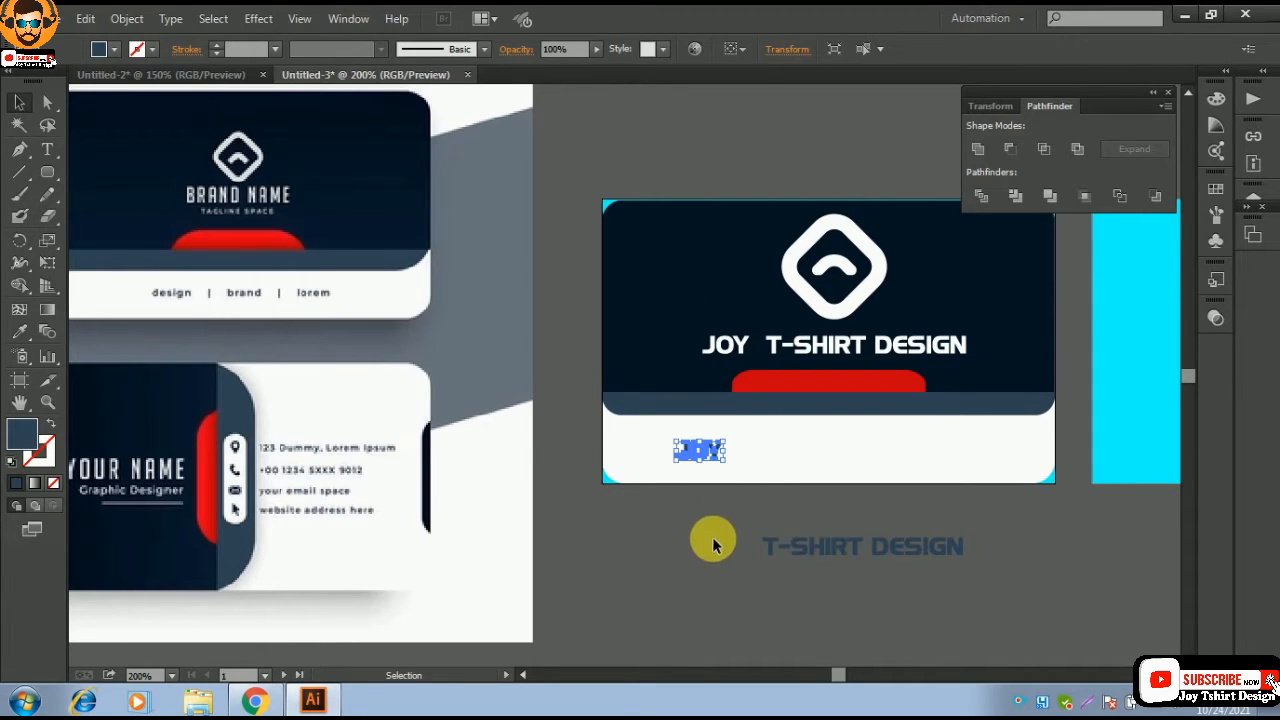
left_click_drag(815, 553, 807, 457)
left_click_drag(918, 545, 921, 451)
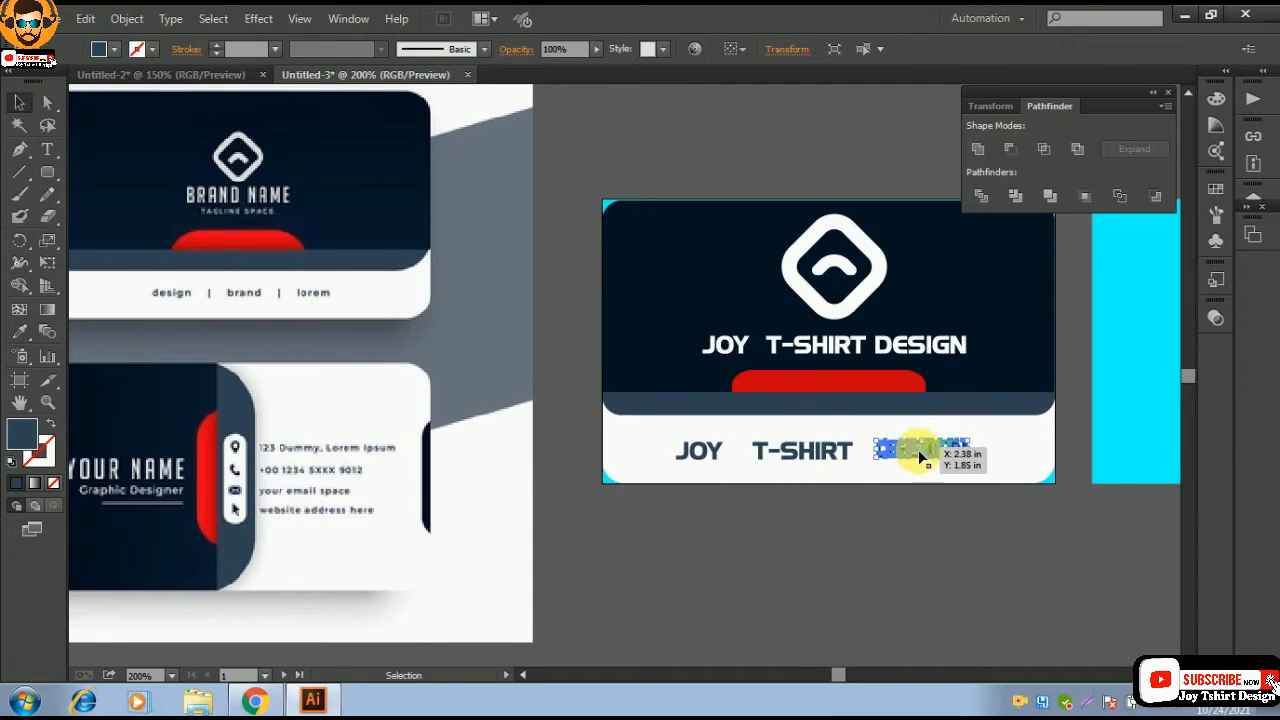
left_click(913, 539)
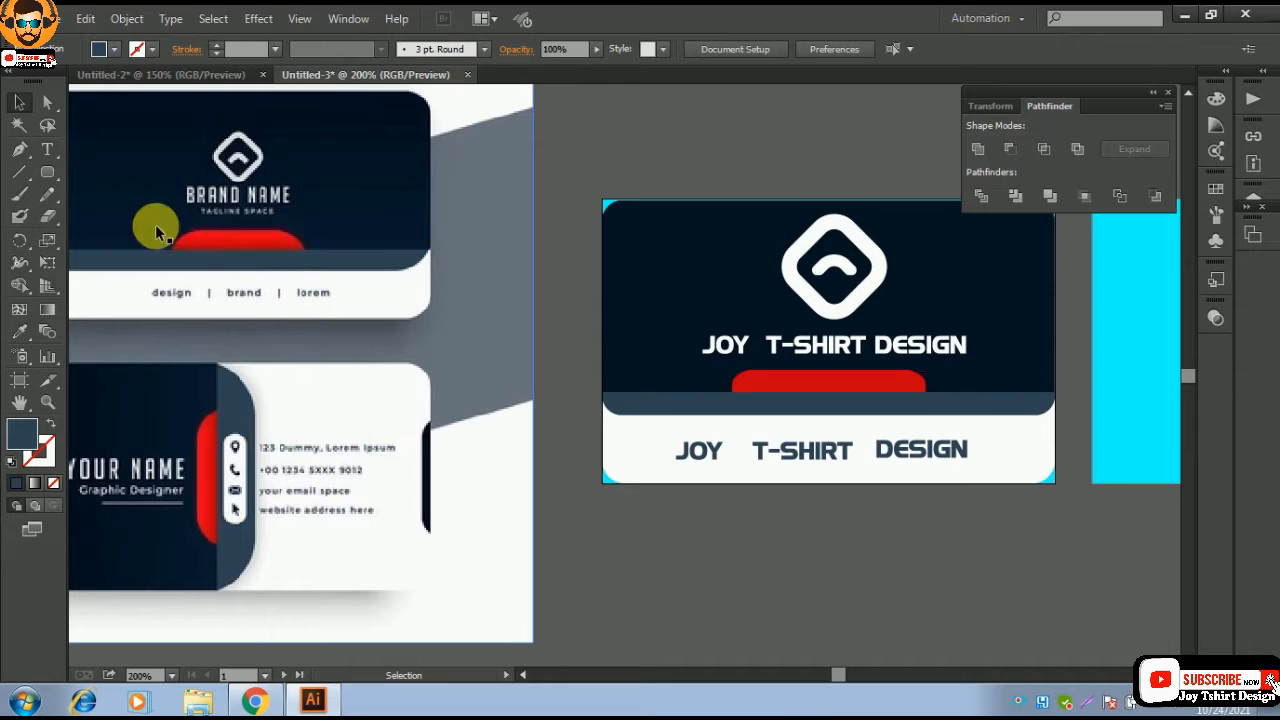
- Draw a thin vertical slate-blue rectangle about 0.035 by 0.181 in above the card as a word divider
left_click(47, 172)
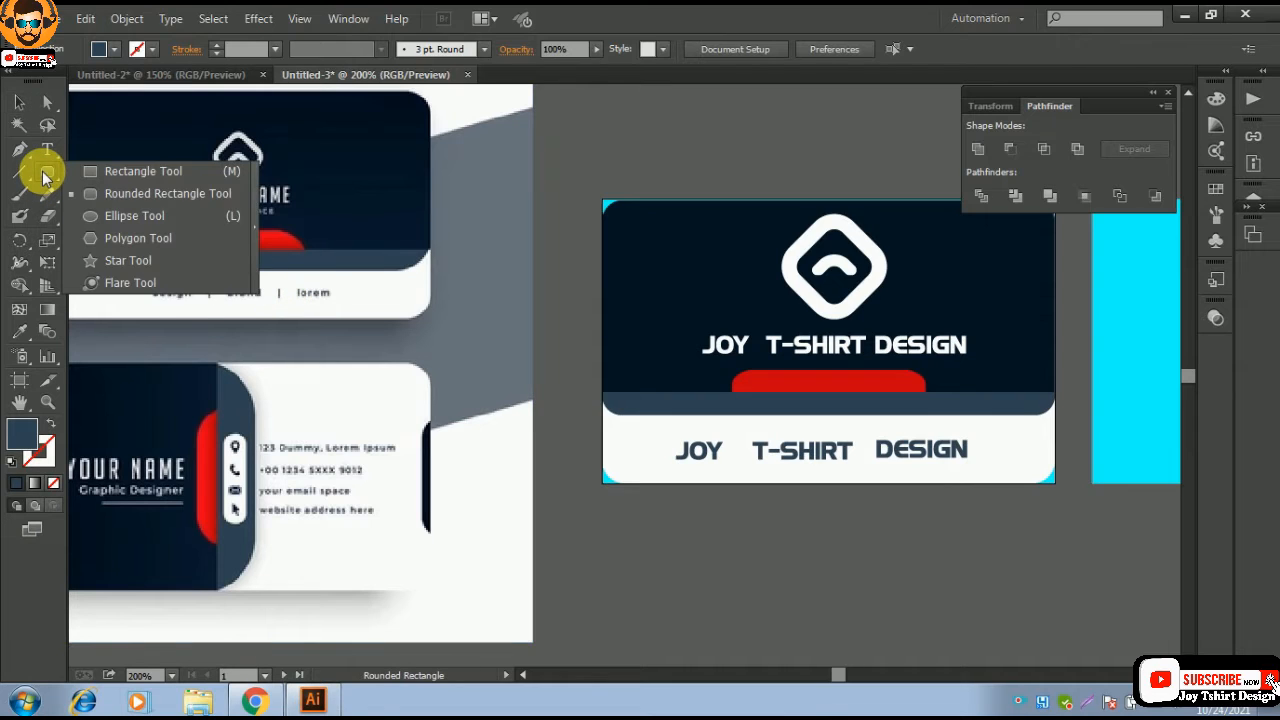
left_click(110, 171)
left_click_drag(664, 129, 672, 156)
left_click(19, 102)
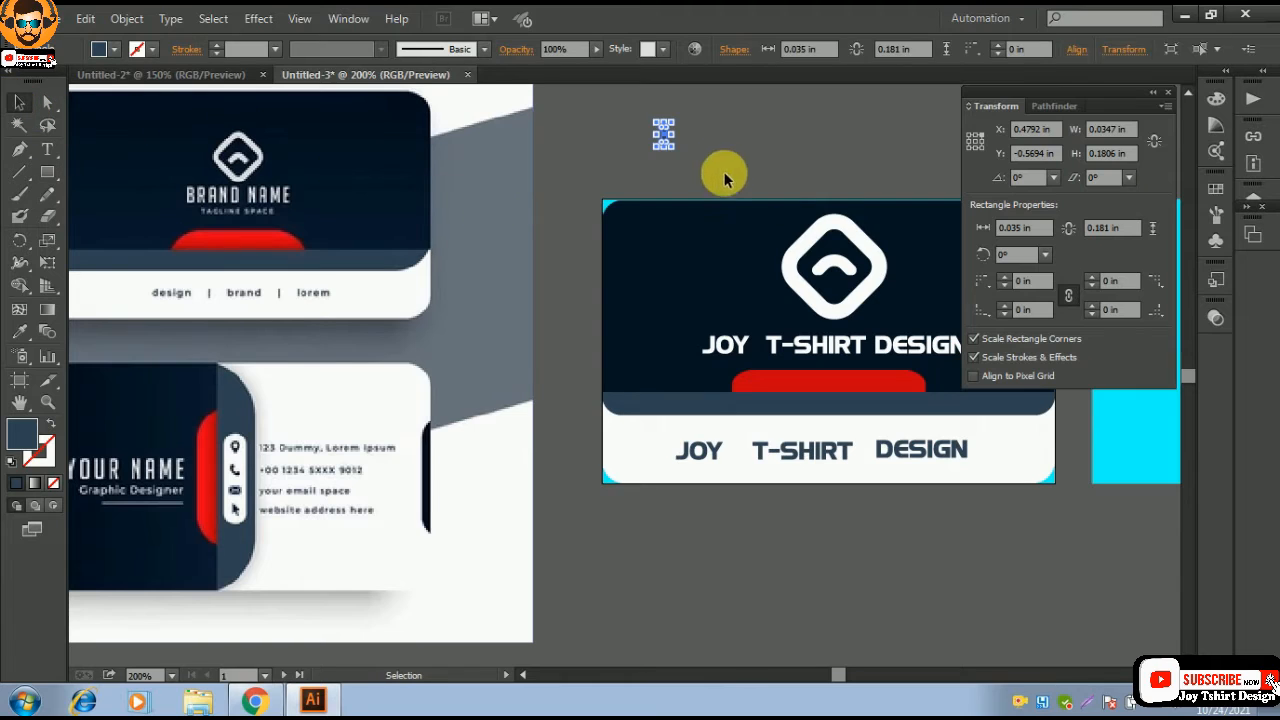
left_click(590, 148)
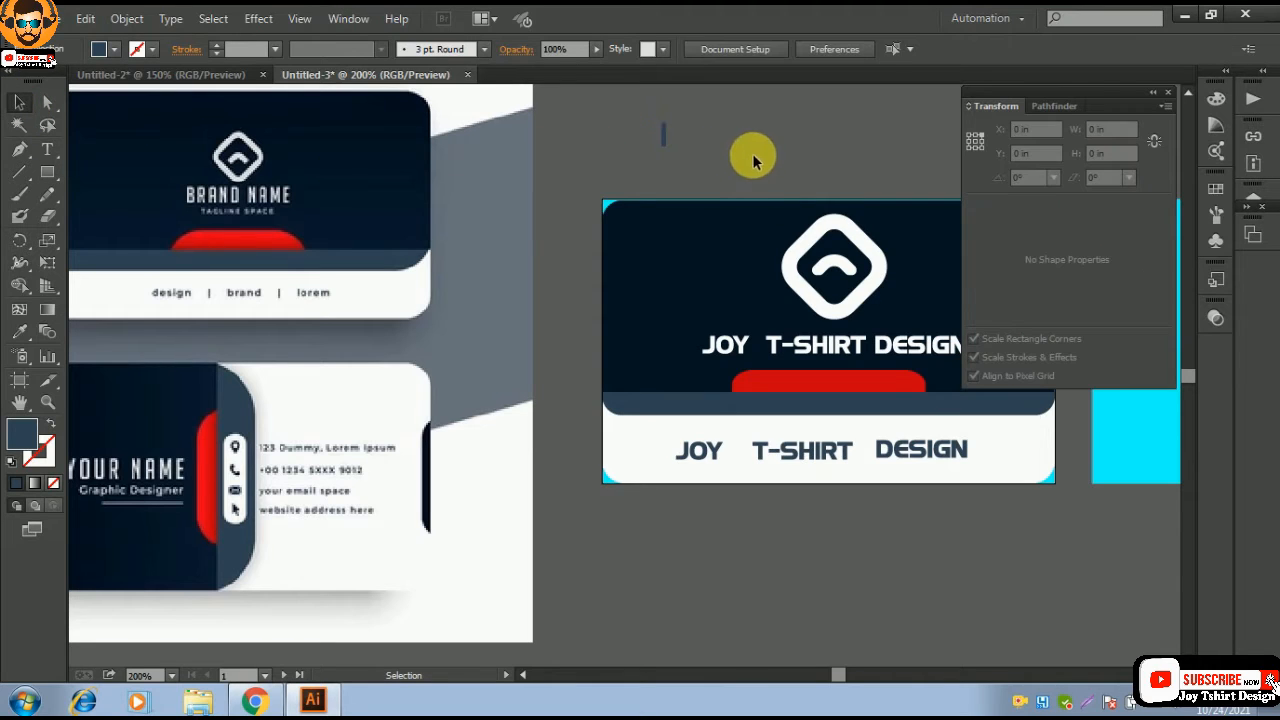
- Round the thin divider bar's corners to 0.02 in and duplicate it beside the original above the card
left_click(664, 138)
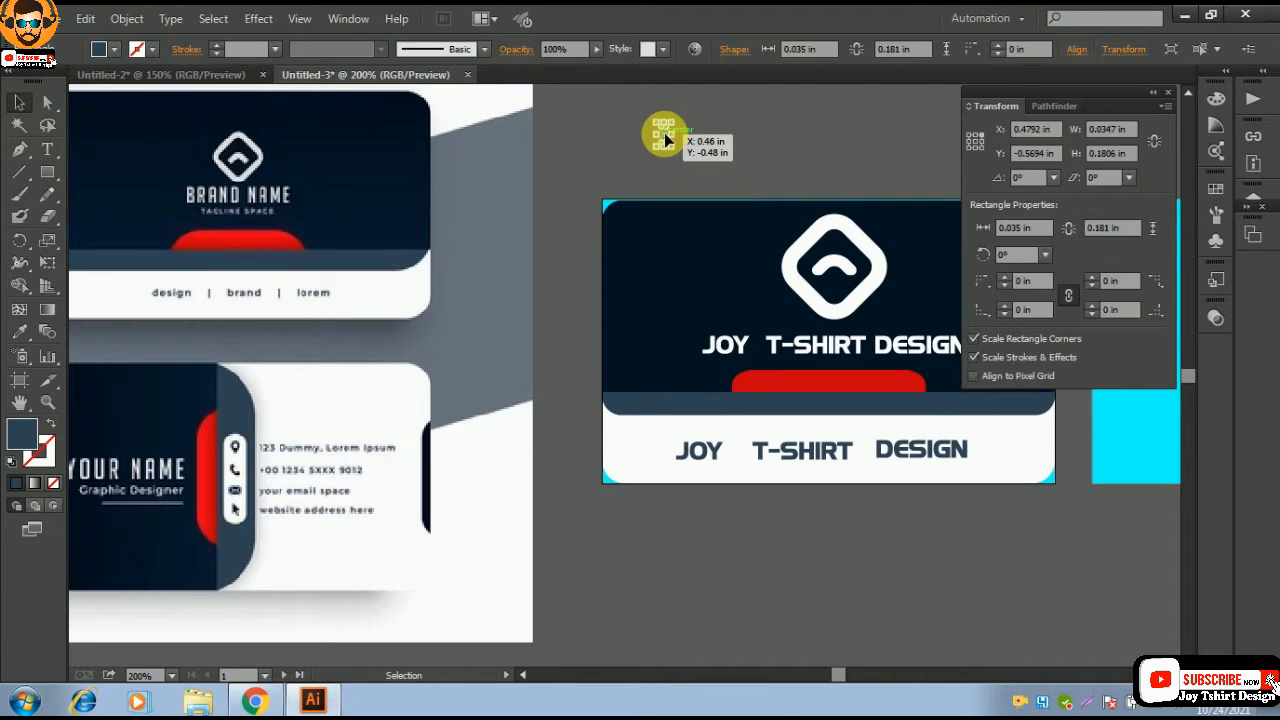
left_click_drag(664, 138, 777, 130)
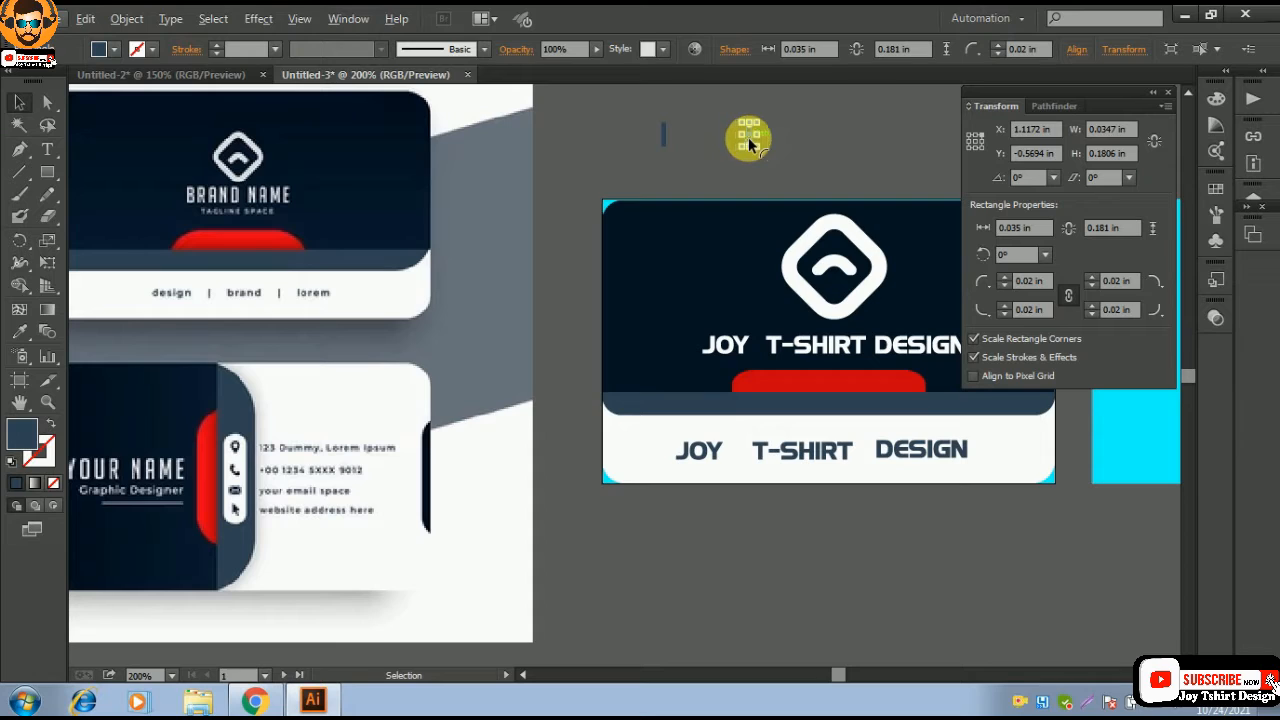
left_click_drag(748, 137, 802, 137)
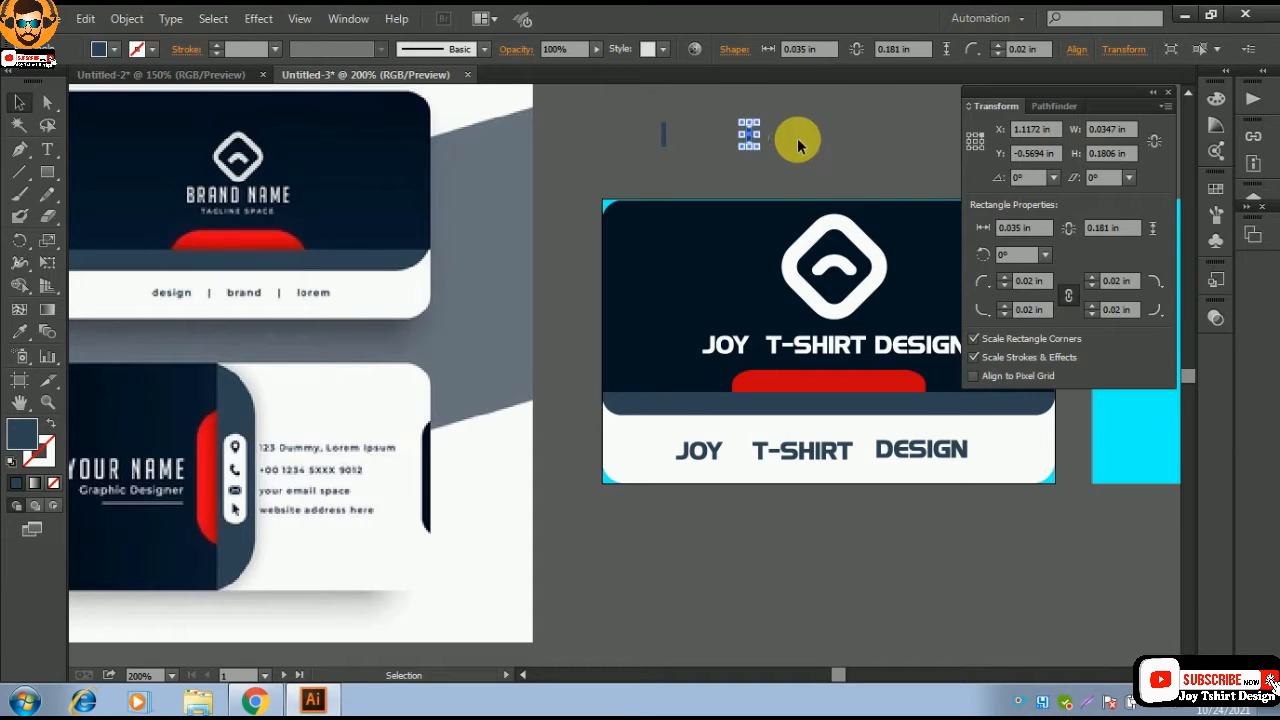
left_click(768, 148)
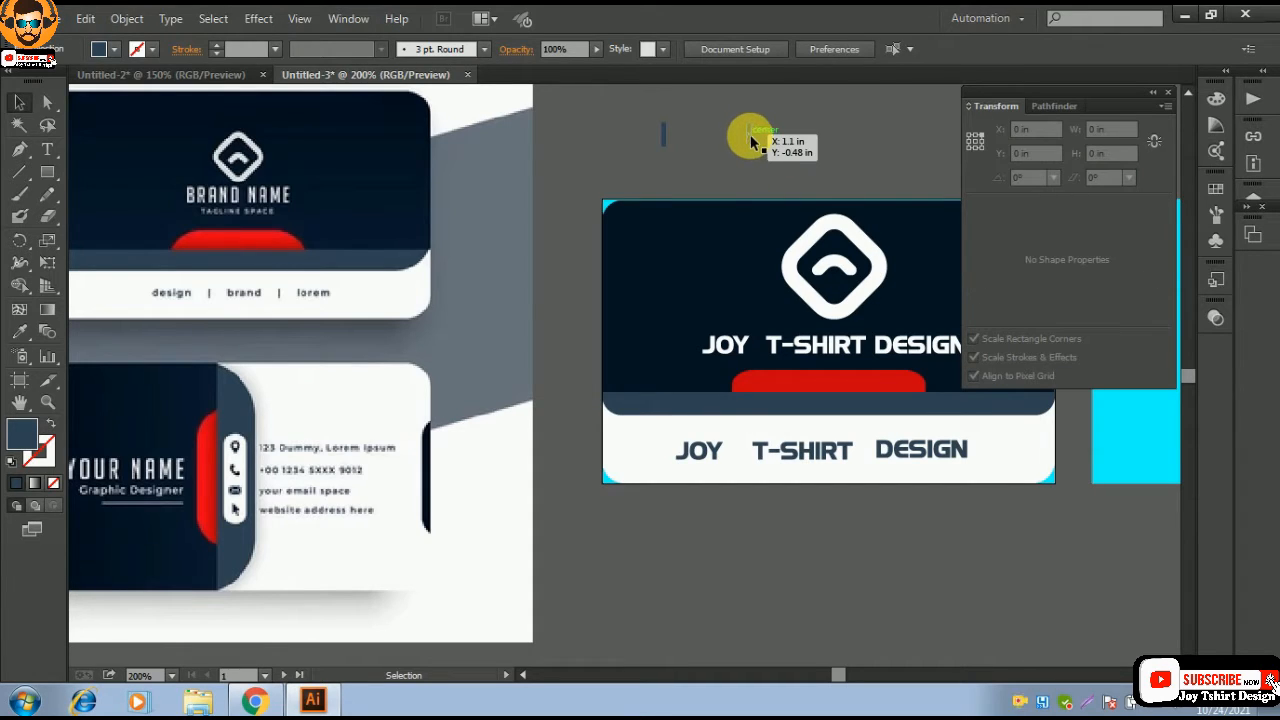
- Unlock all locked objects and group the complete front card artwork
key("ctrl+minus")
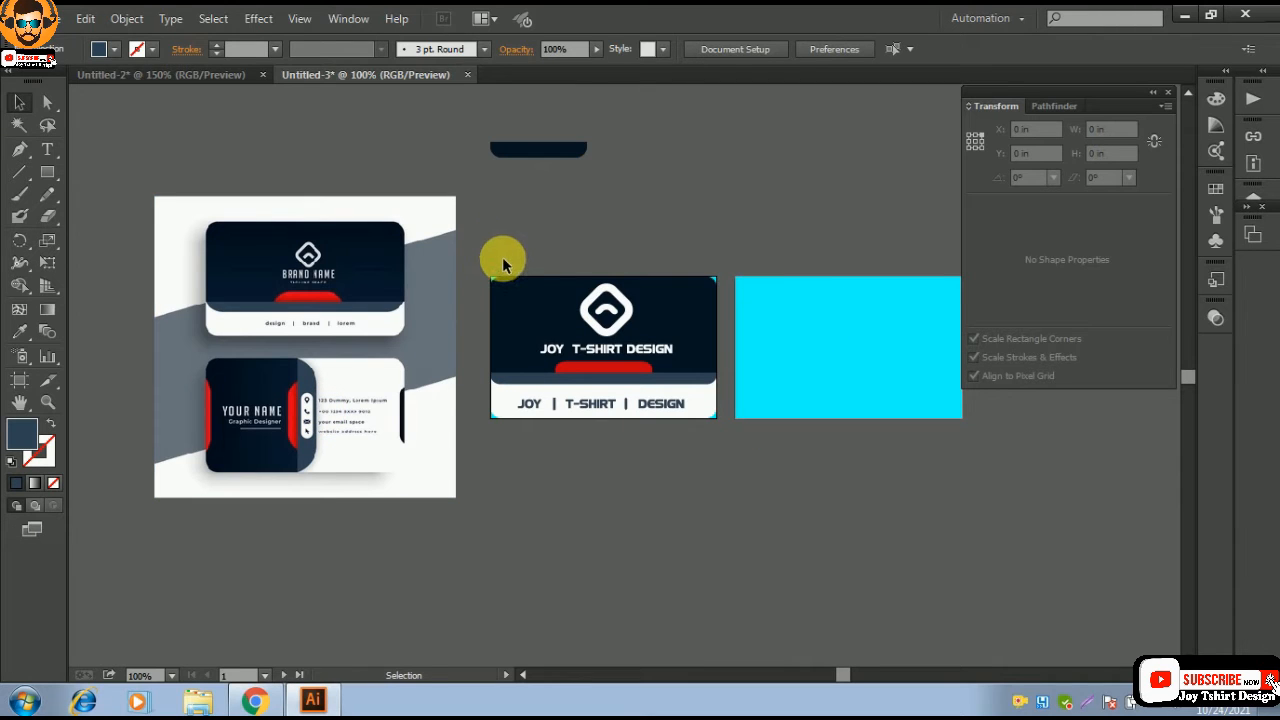
key("ctrl+alt+2")
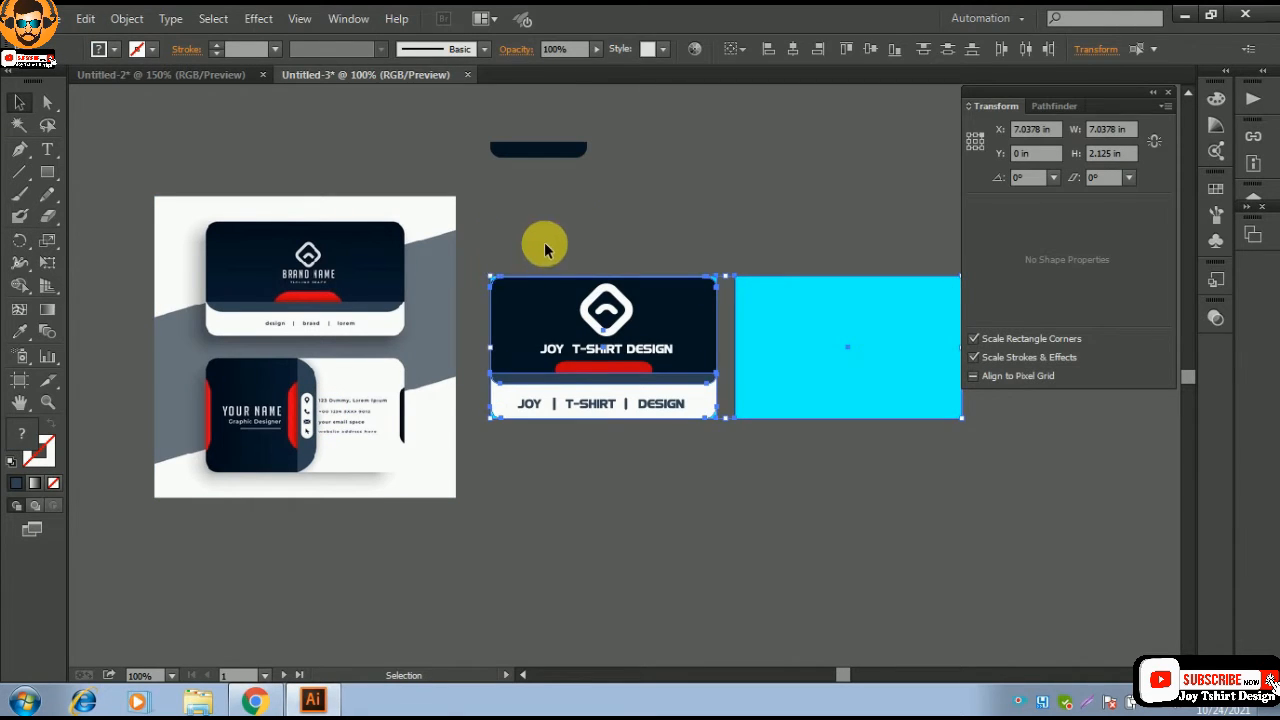
left_click(601, 218)
left_click_drag(485, 243, 716, 438)
right_click(568, 287)
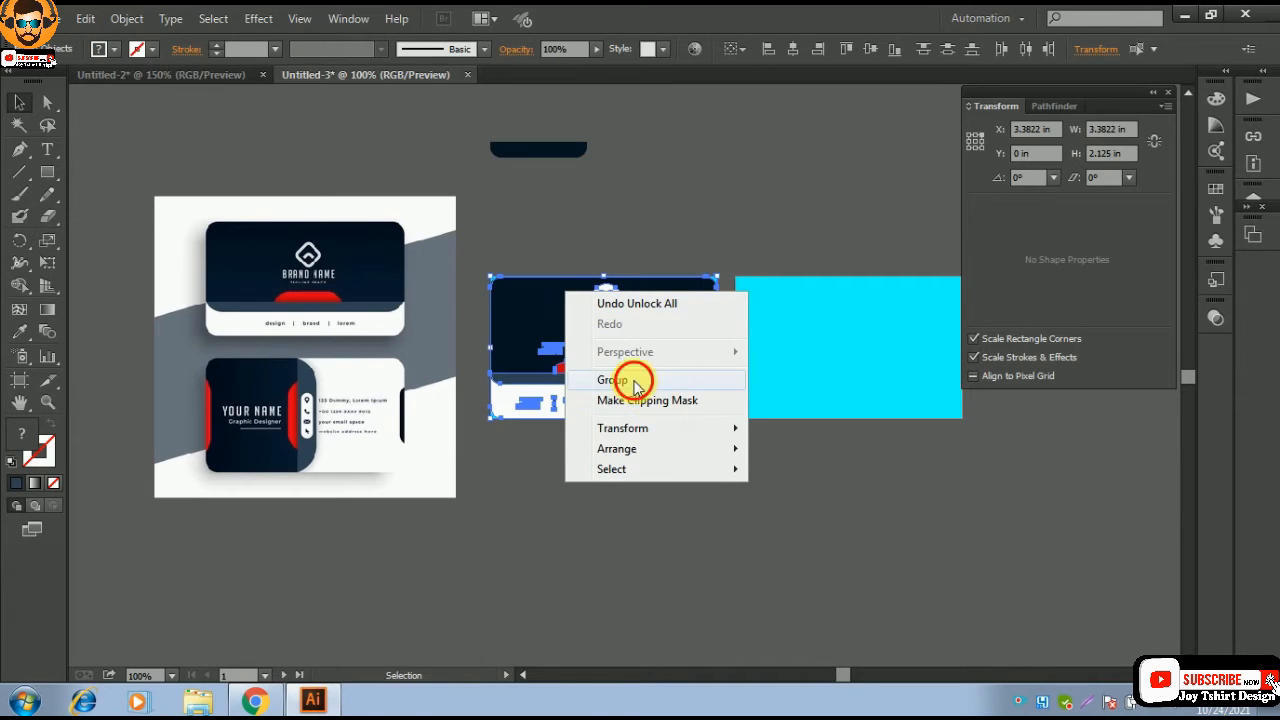
left_click(634, 378)
left_click(654, 179)
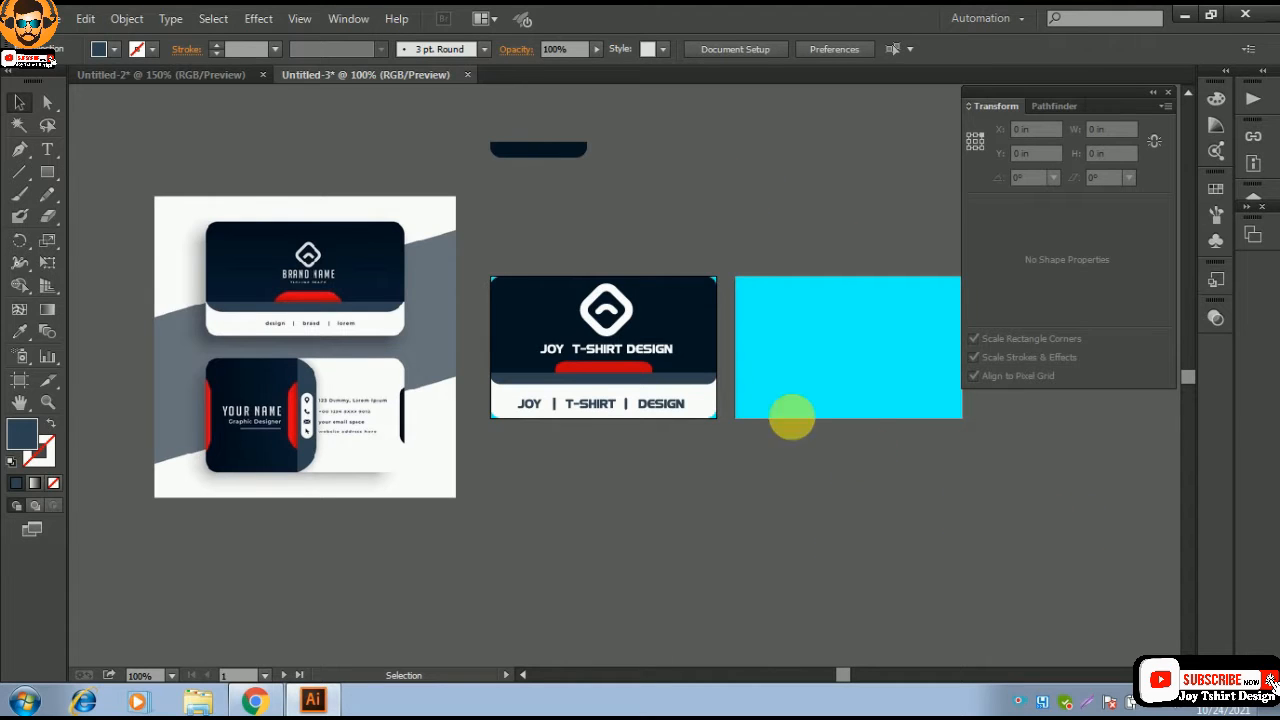
- Draw a rounded rectangle of 3.38 by 2.125 in covering the cyan second card
left_click_drag(869, 457, 766, 437)
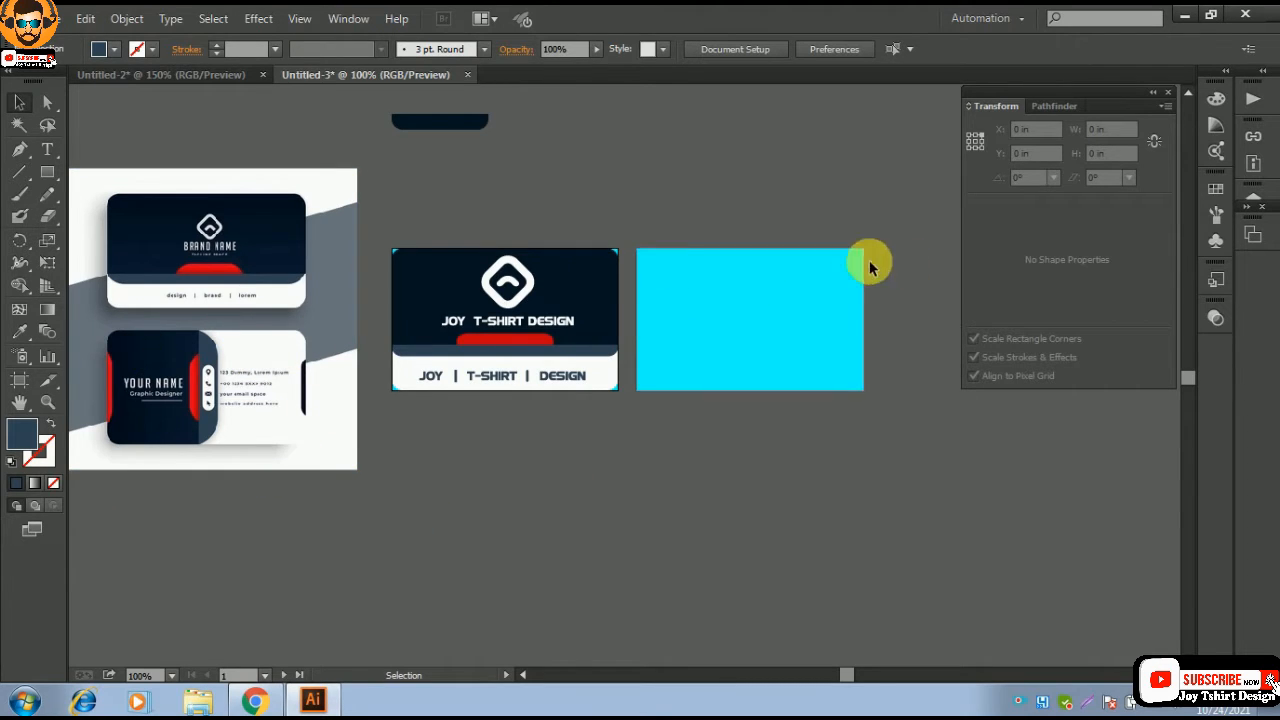
left_click(46, 175)
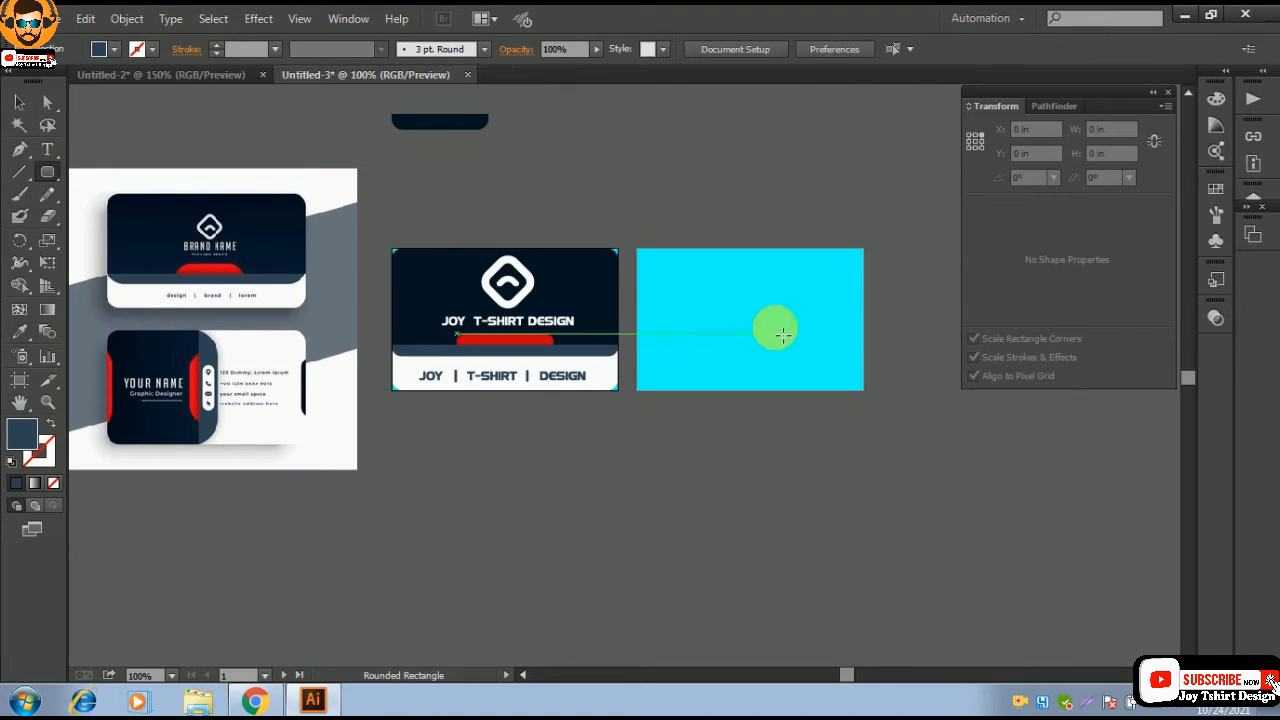
left_click_drag(643, 251, 866, 397)
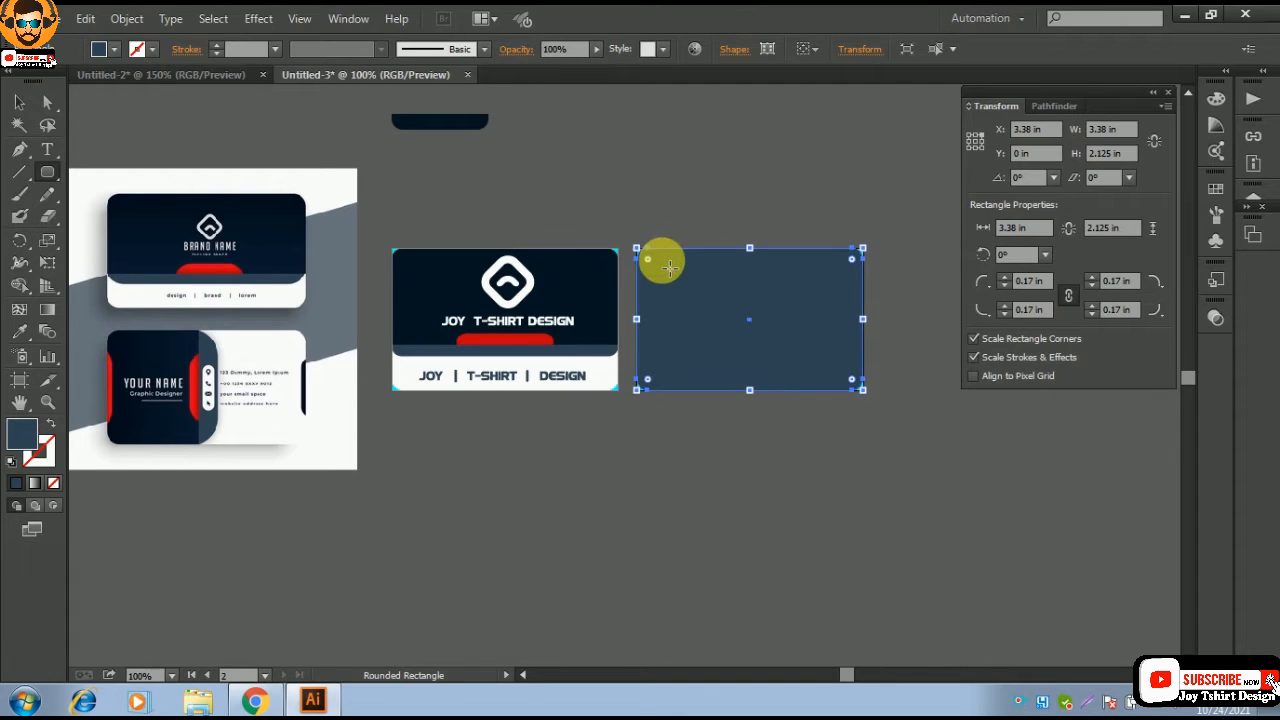
- Increase the corner radius of the second card's rounded rectangle to 0.25 in
left_click_drag(650, 268, 654, 271)
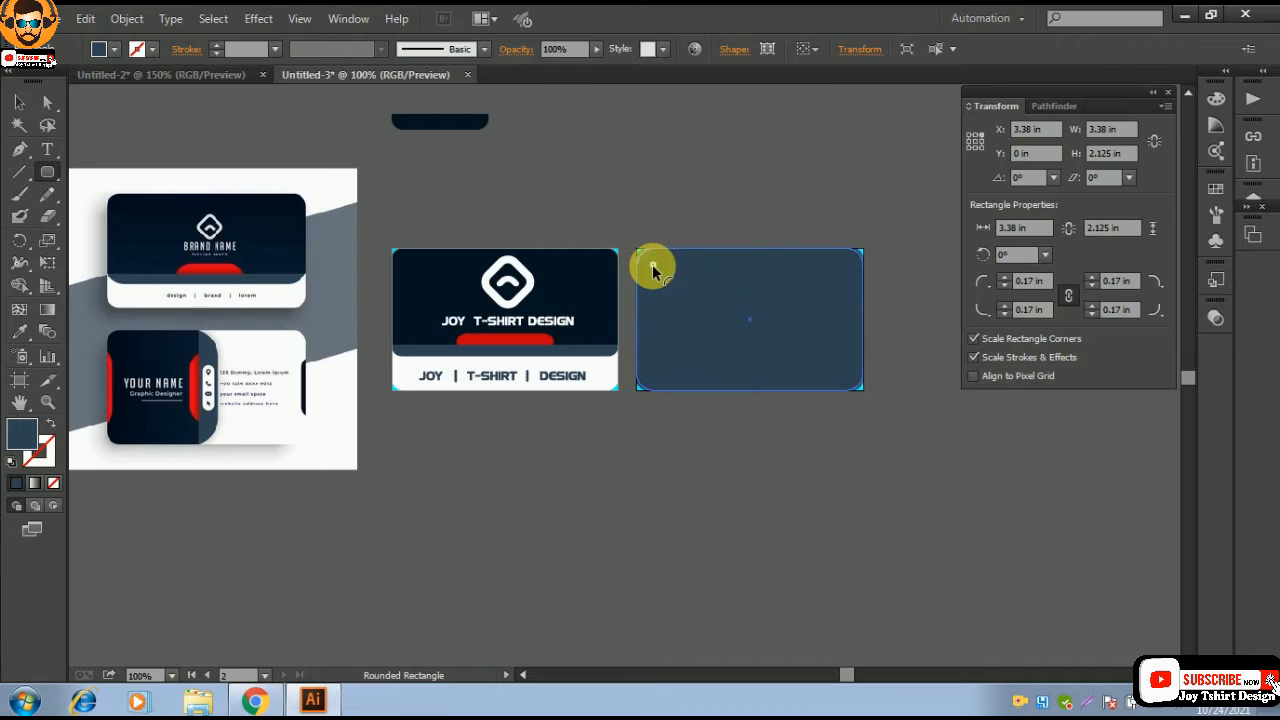
left_click(775, 350)
left_click(705, 466)
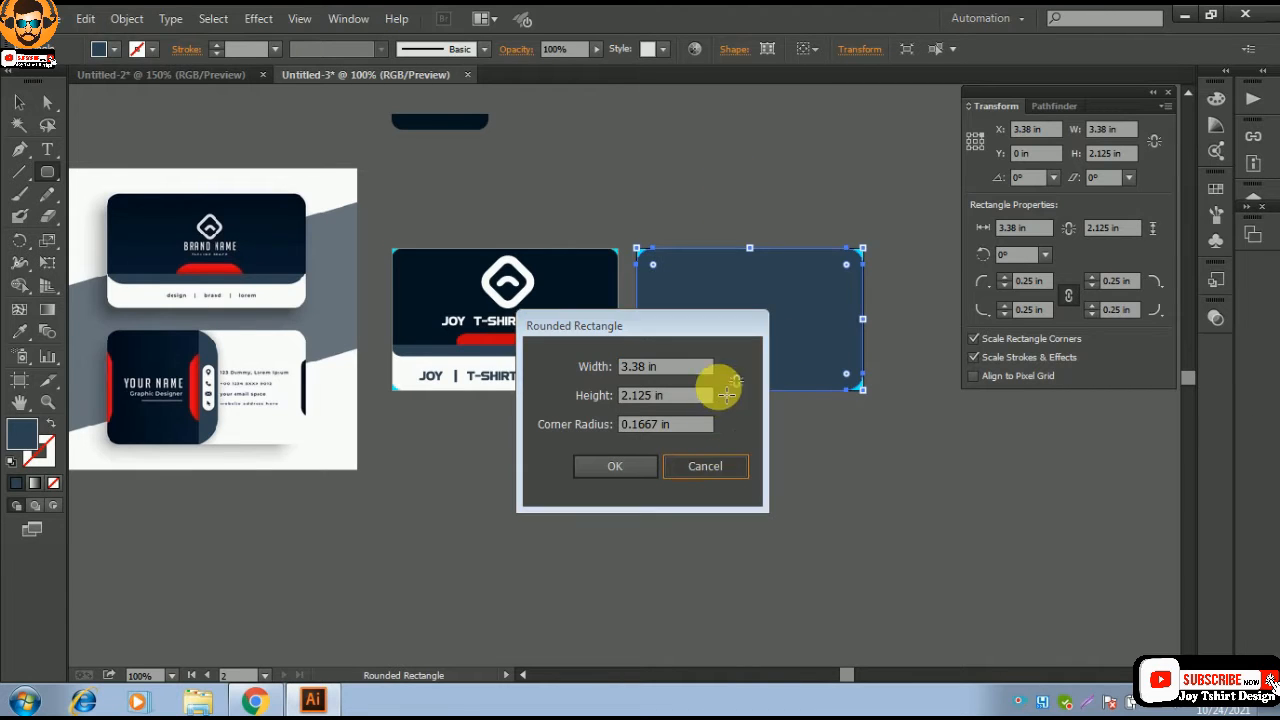
left_click(19, 104)
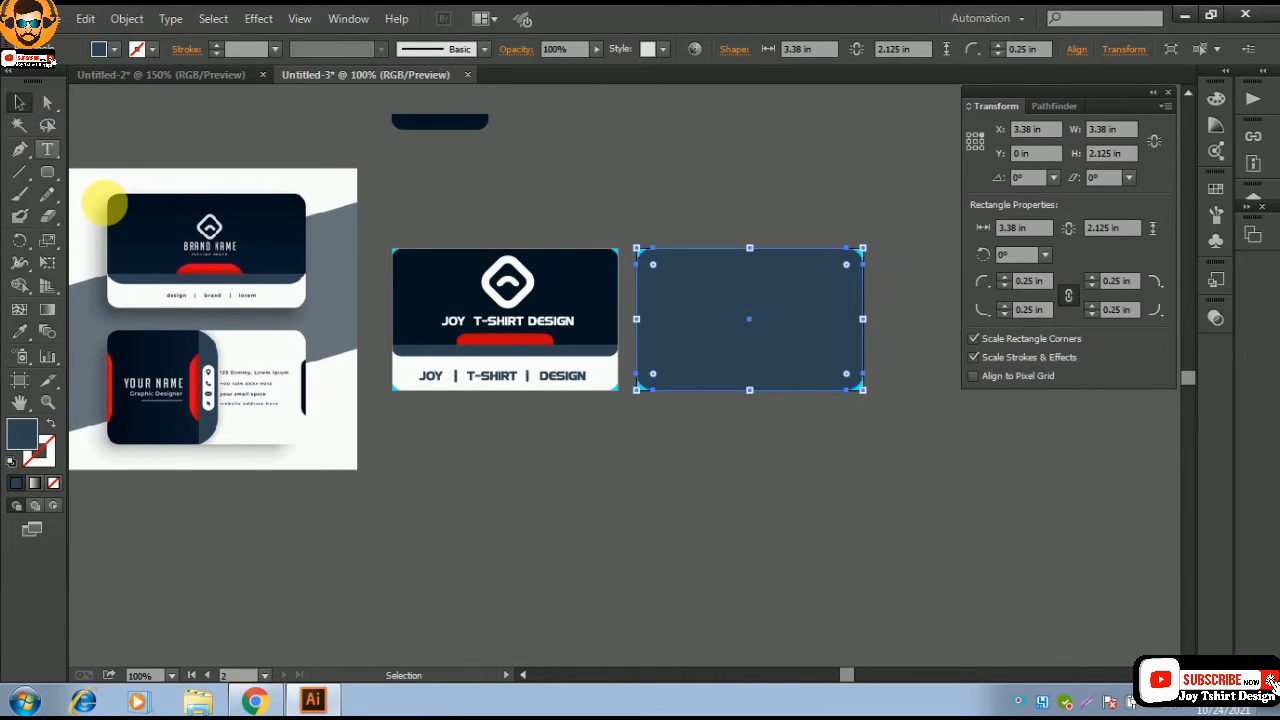
- Fill the second card's rounded rectangle with the white sampled from the reference card's back
left_click(20, 332)
left_click(280, 370)
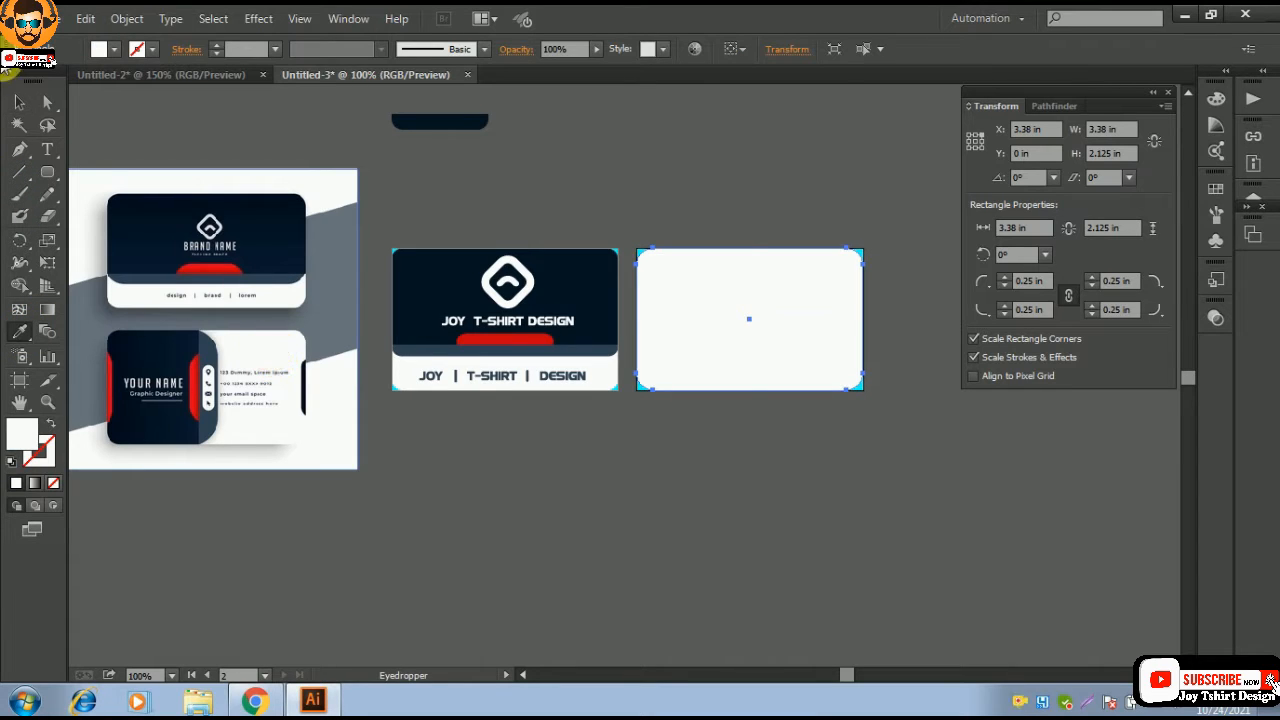
left_click(19, 103)
left_click(443, 220)
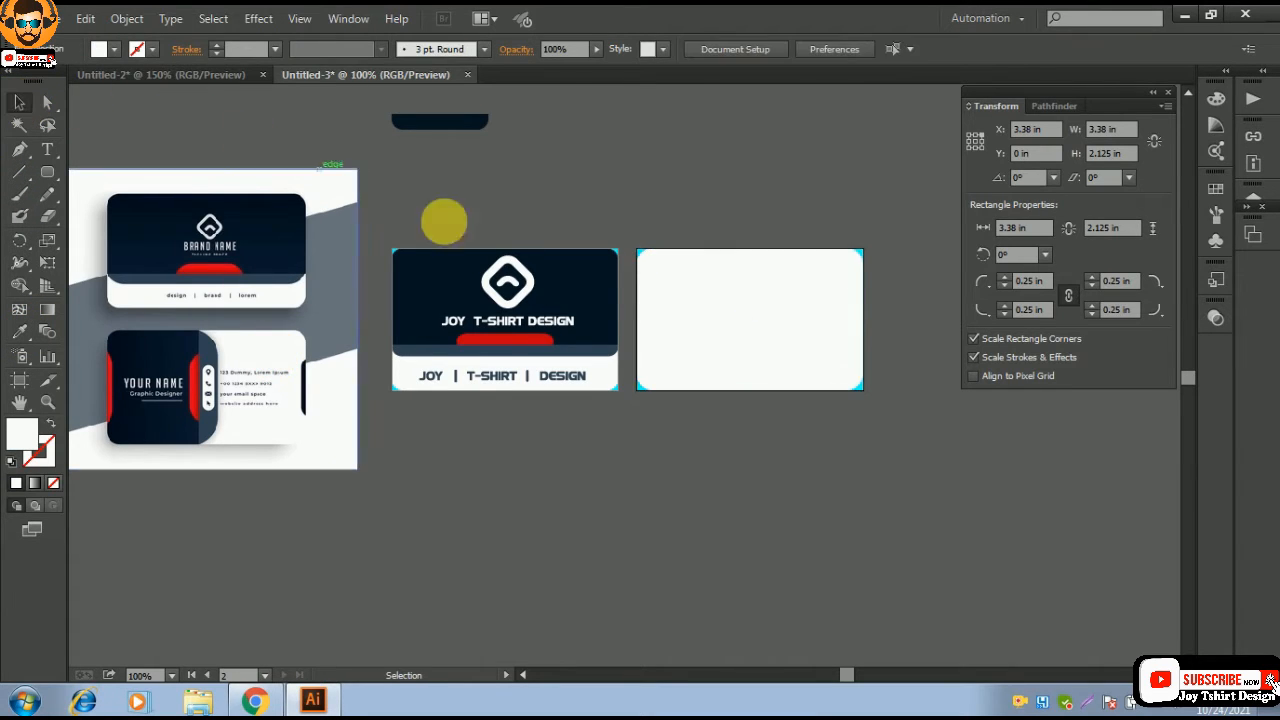
- Fill the second card's rounded shape with the slate blue sampled from the reference back card's panel
left_click(705, 295)
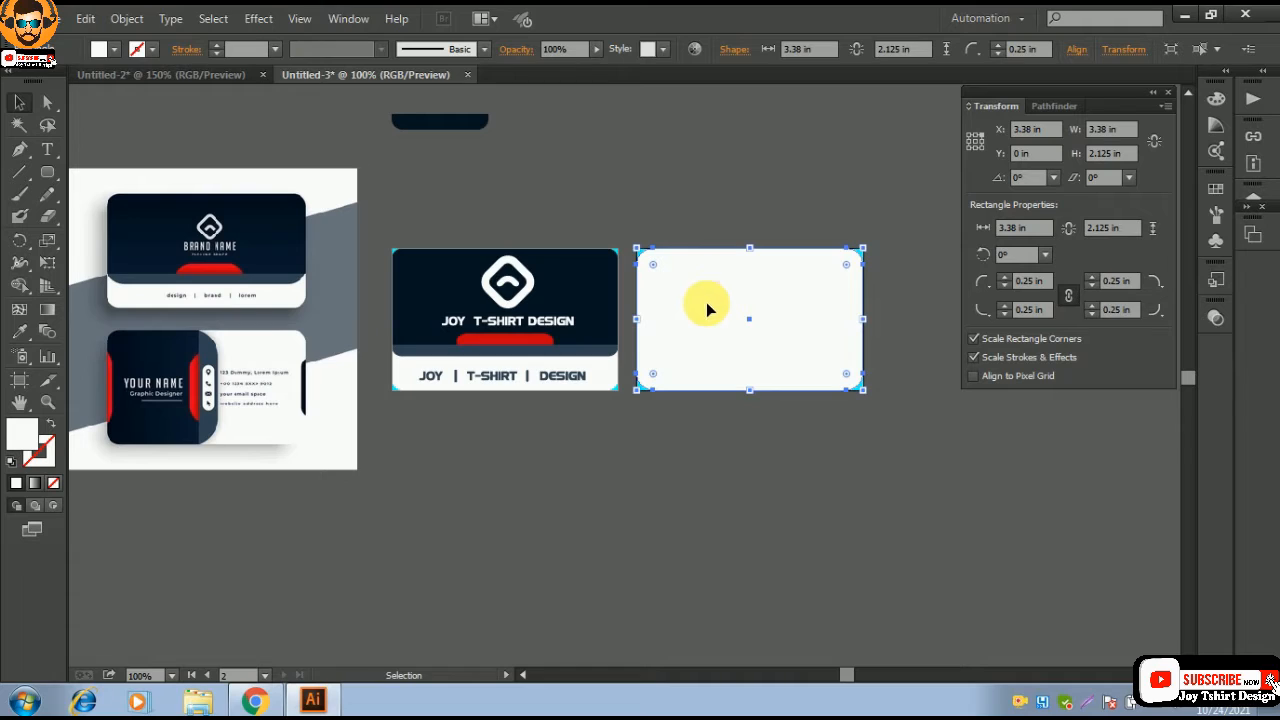
left_click(19, 331)
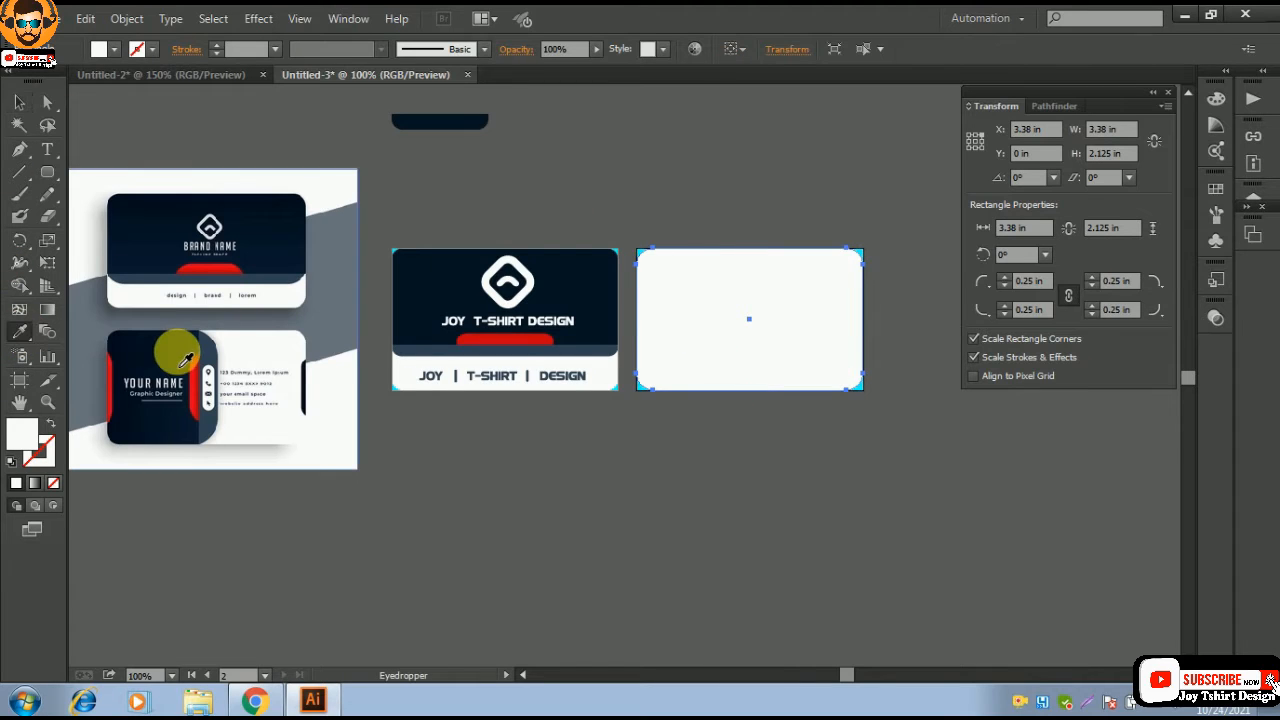
left_click(212, 365)
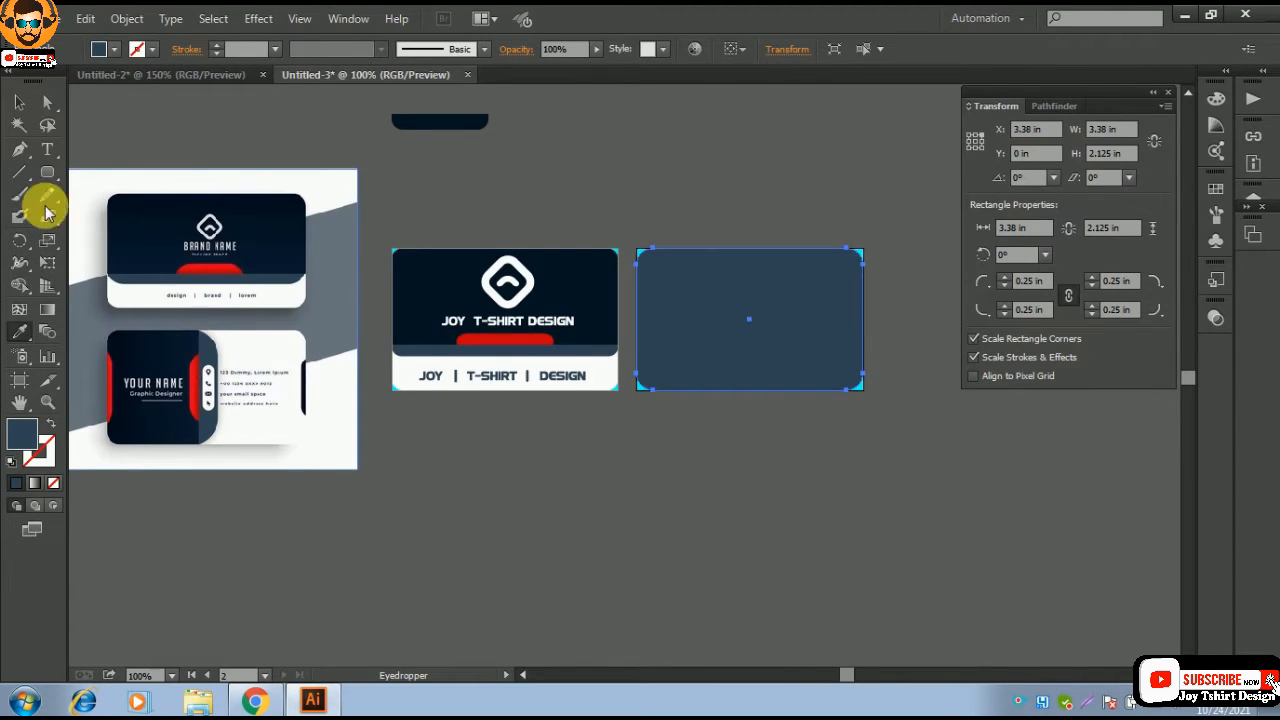
- Narrow the slate blue shape on the second card to about 1.88 in wide, keeping it against the card's left edge
left_click(20, 102)
left_click(575, 172)
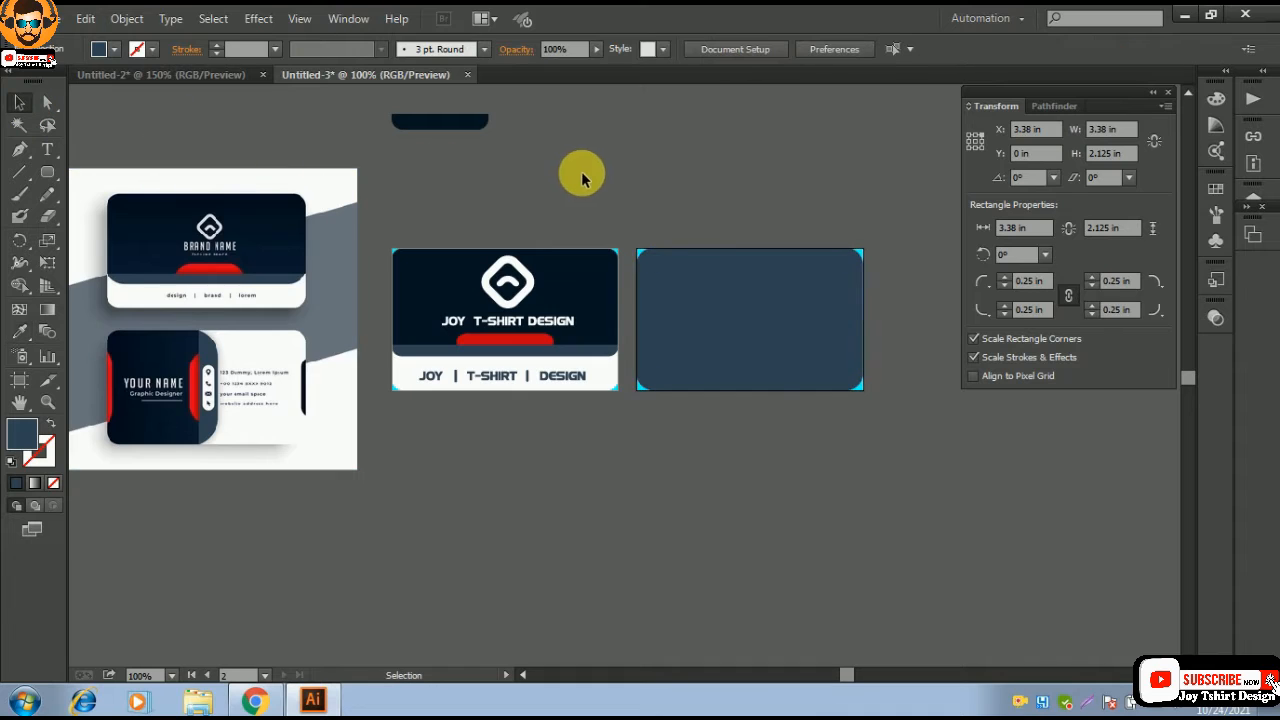
left_click(692, 292)
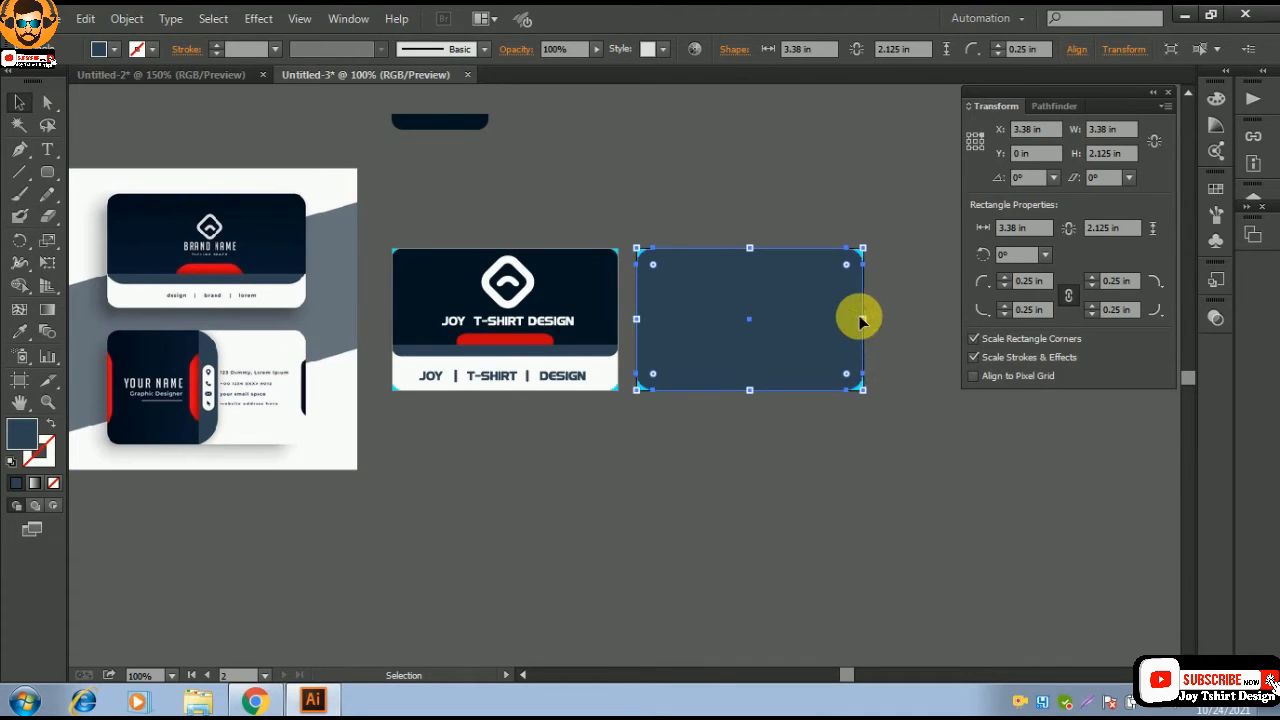
left_click_drag(863, 319, 763, 317)
left_click(774, 191)
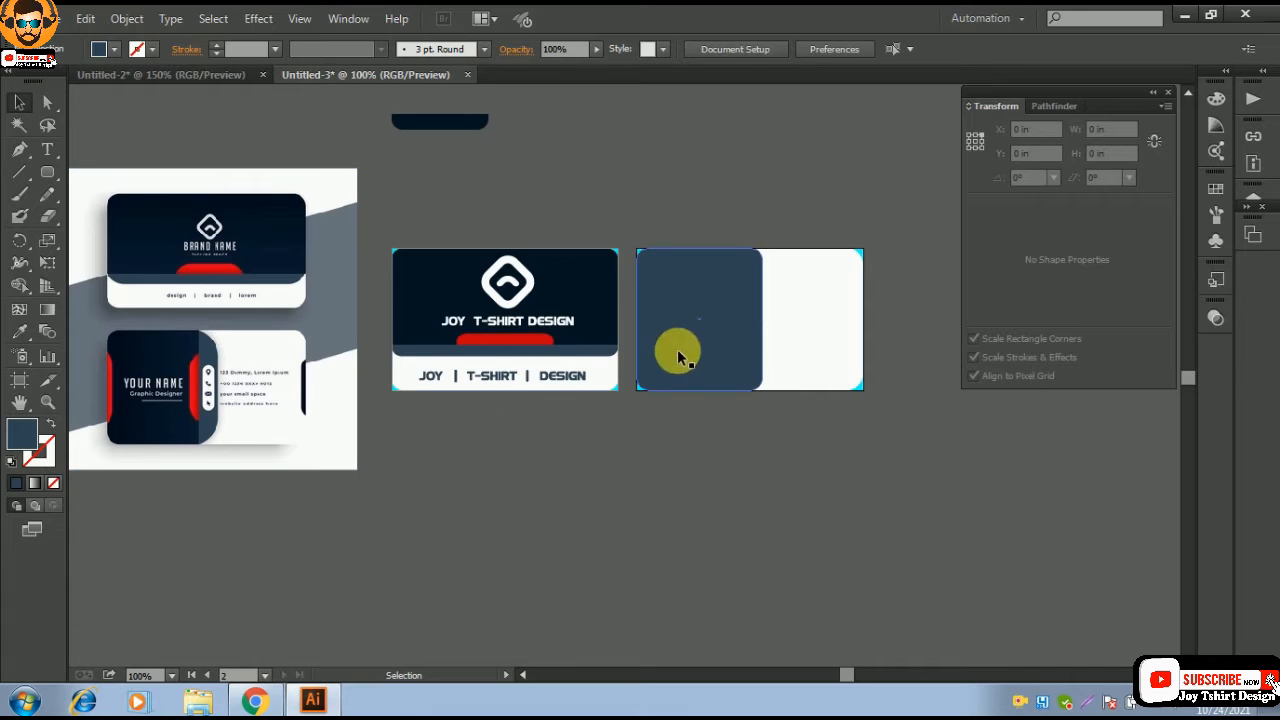
- Duplicate the slate blue panel and place the copy directly above the second card
left_click(727, 314)
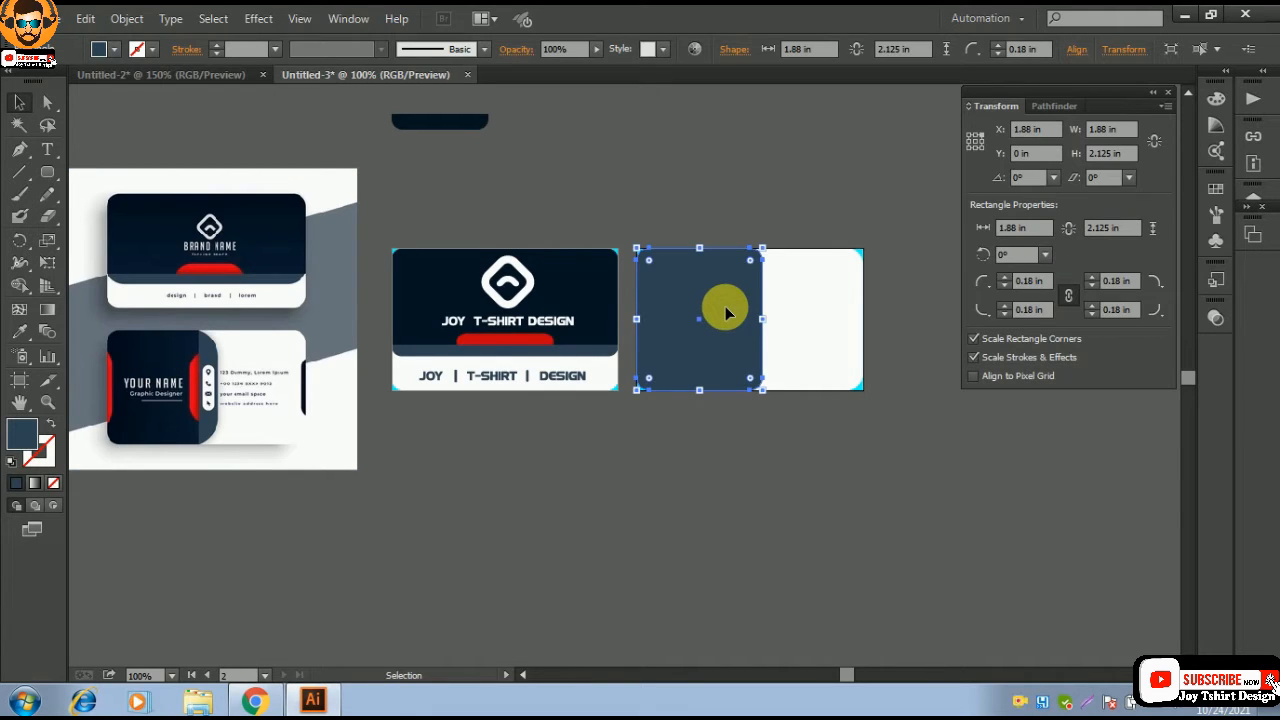
left_click_drag(727, 314, 731, 150)
scroll(820, 178, "up", 1)
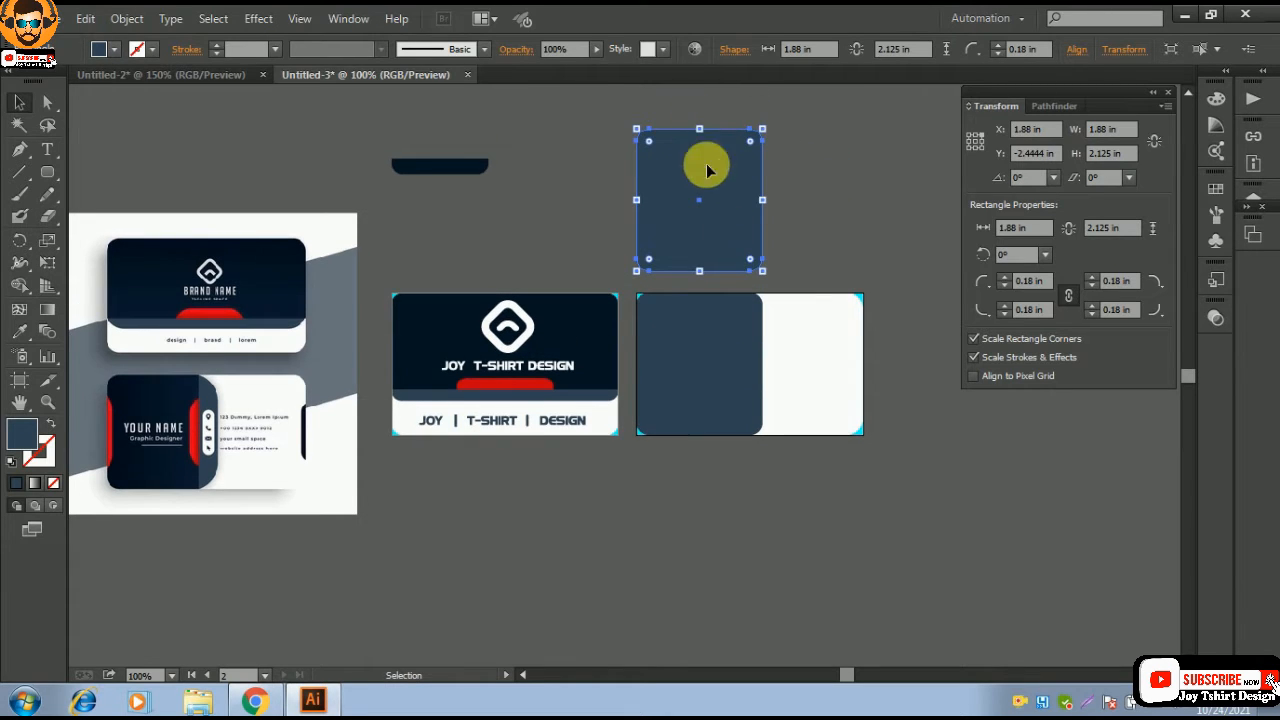
left_click_drag(721, 214, 745, 181)
scroll(846, 186, "up", 1)
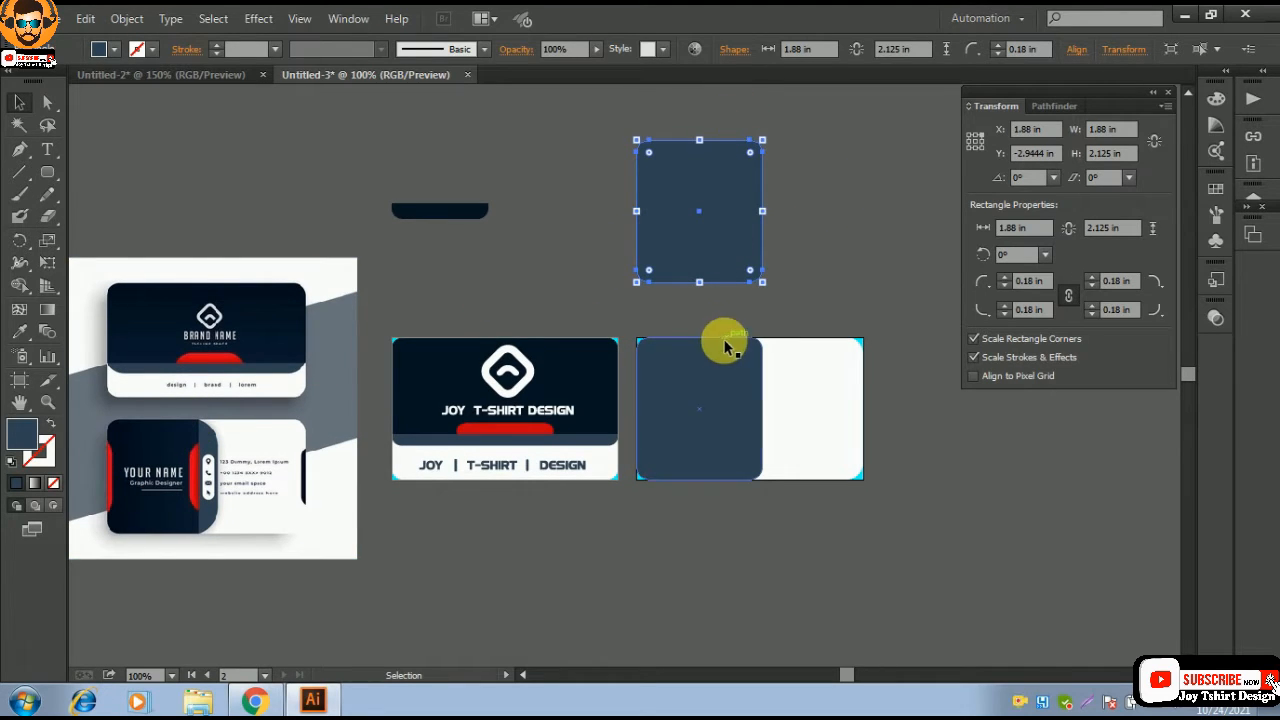
- Draw a vertical line through the panel copy just inside its right edge and divide the copy along it
left_click(20, 174)
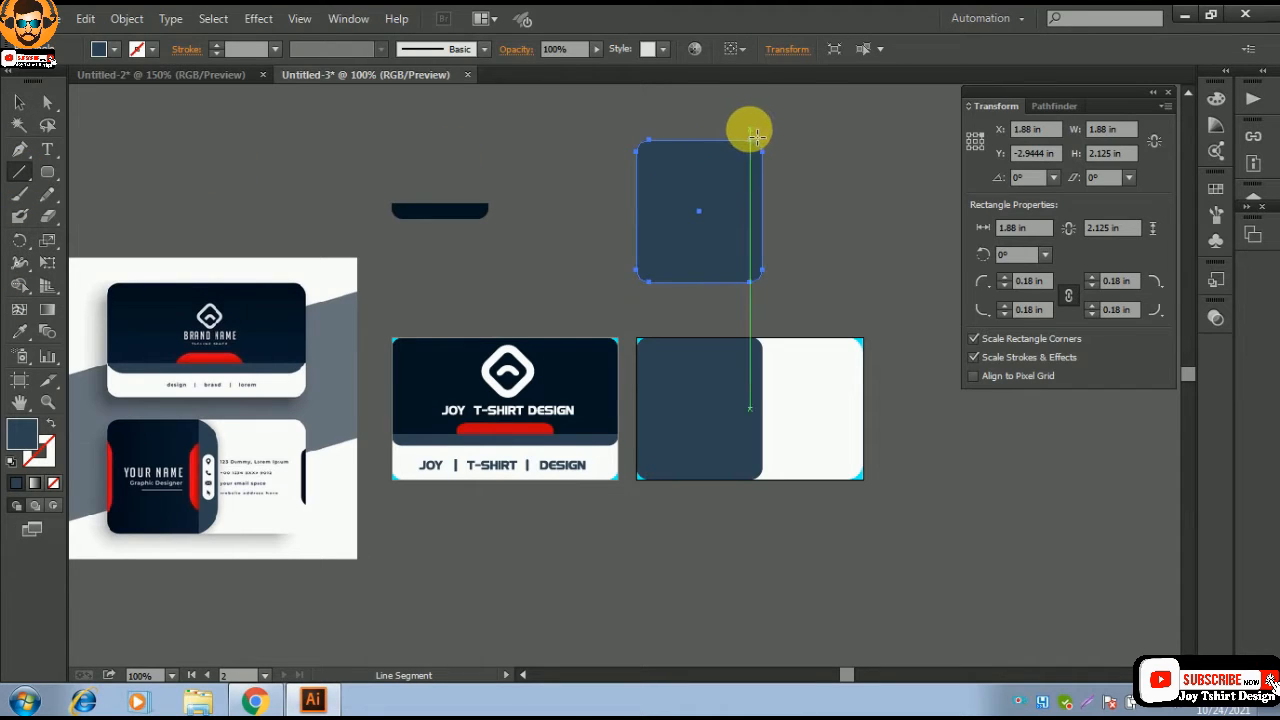
left_click_drag(757, 134, 758, 310)
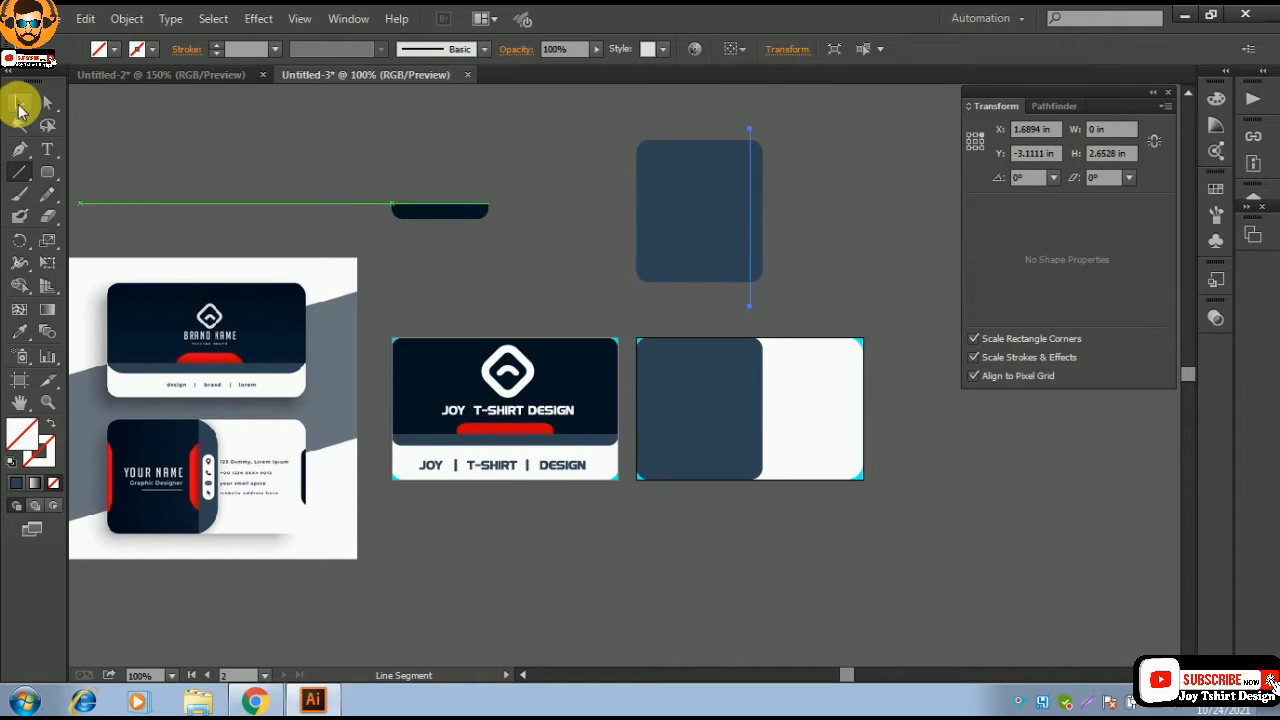
left_click(19, 102)
left_click_drag(612, 134, 823, 226)
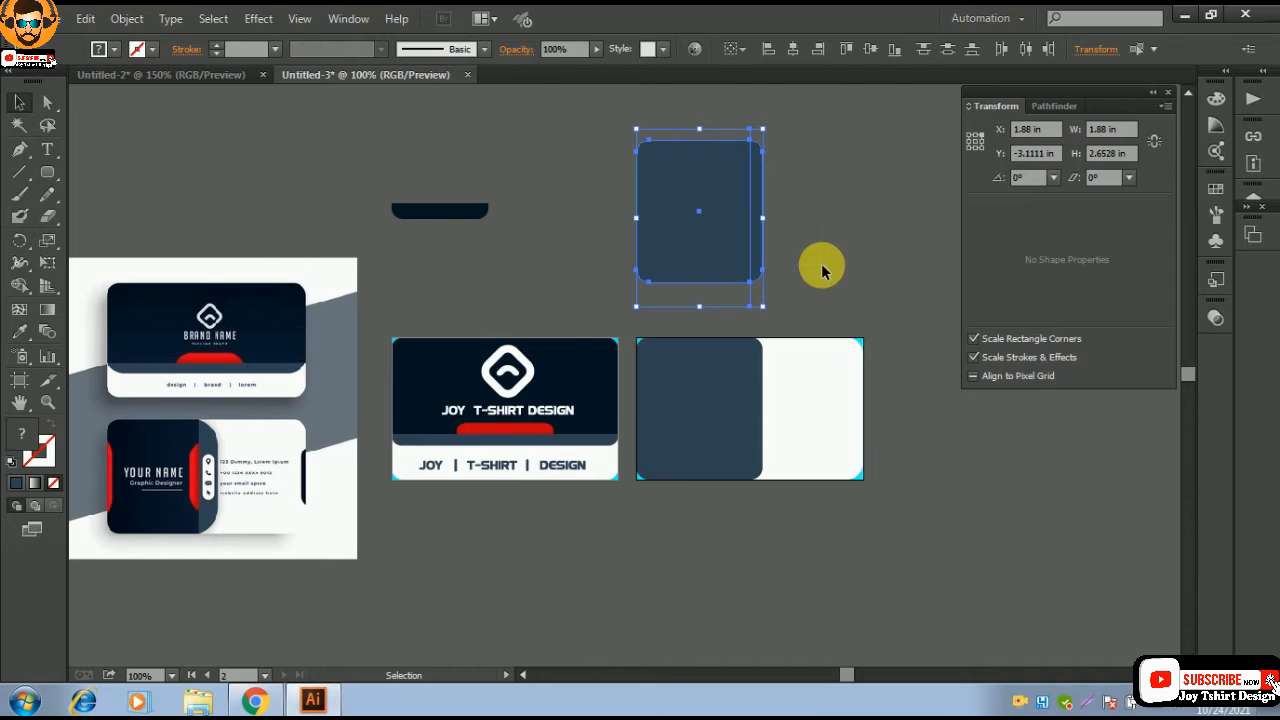
left_click(1050, 106)
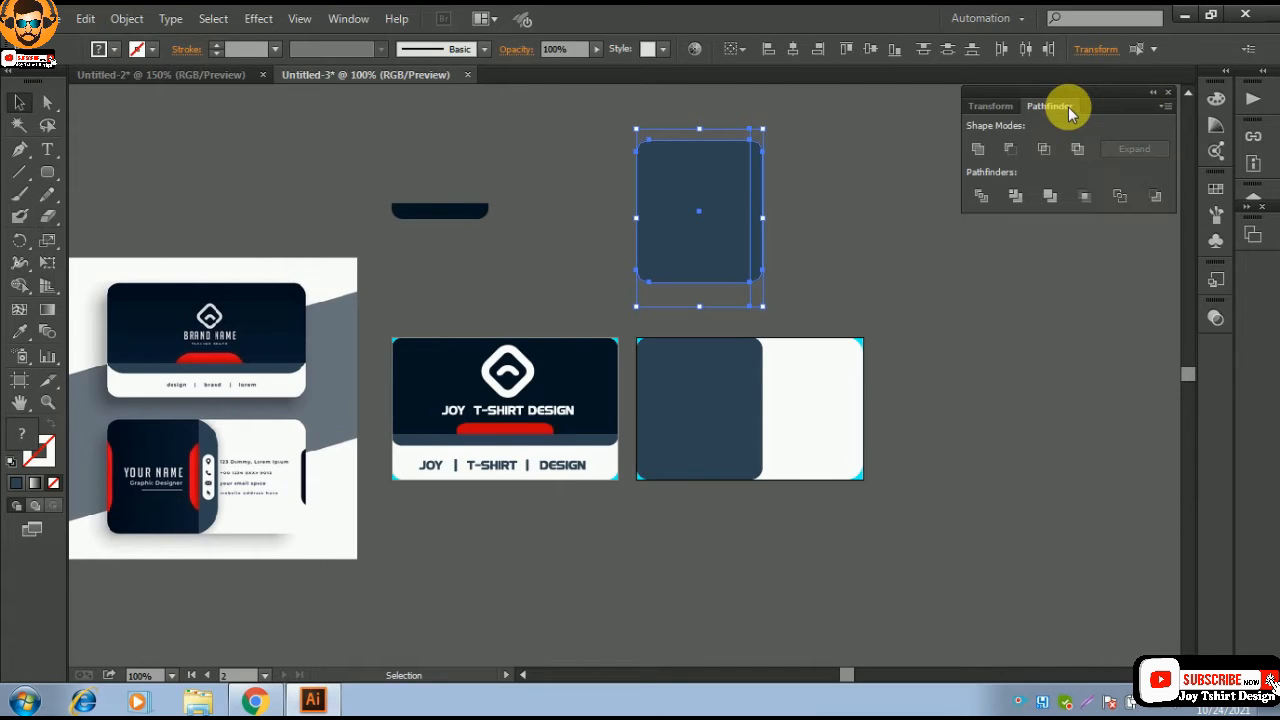
left_click(975, 198)
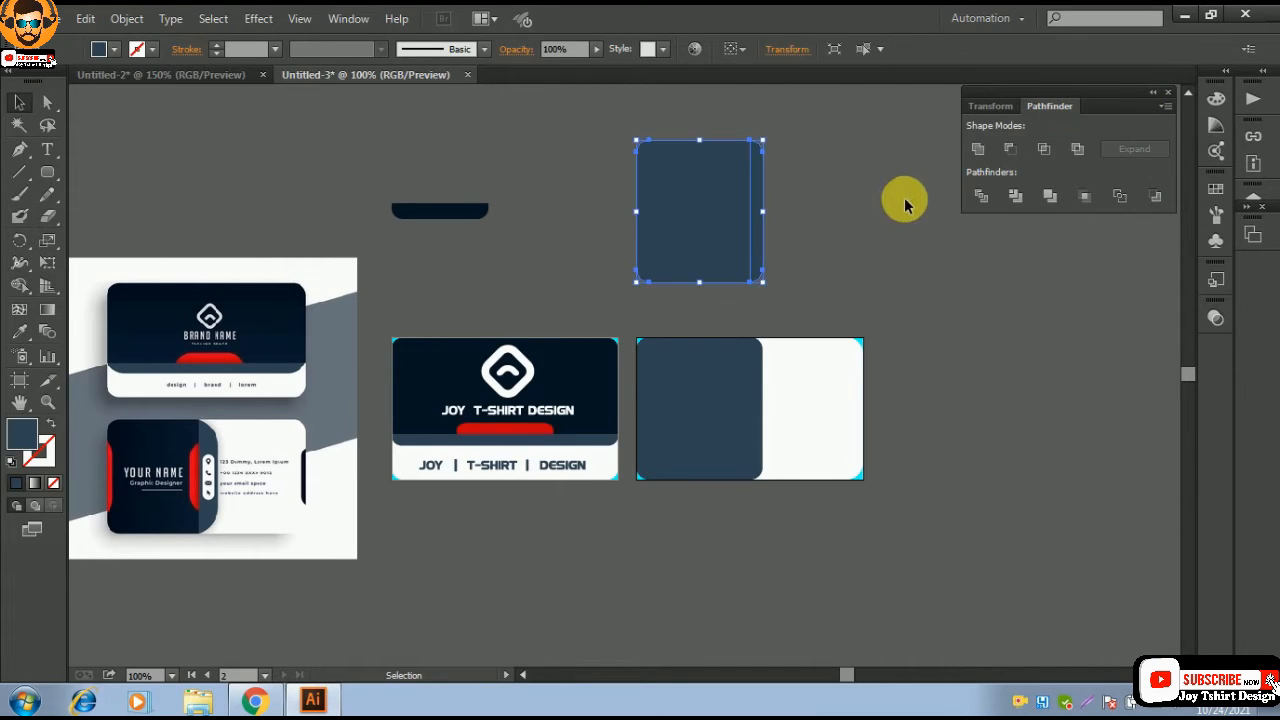
- Ungroup the divided panel copy and move its narrow rounded strip clear to the right
left_click(842, 188)
left_click(690, 180)
right_click(708, 180)
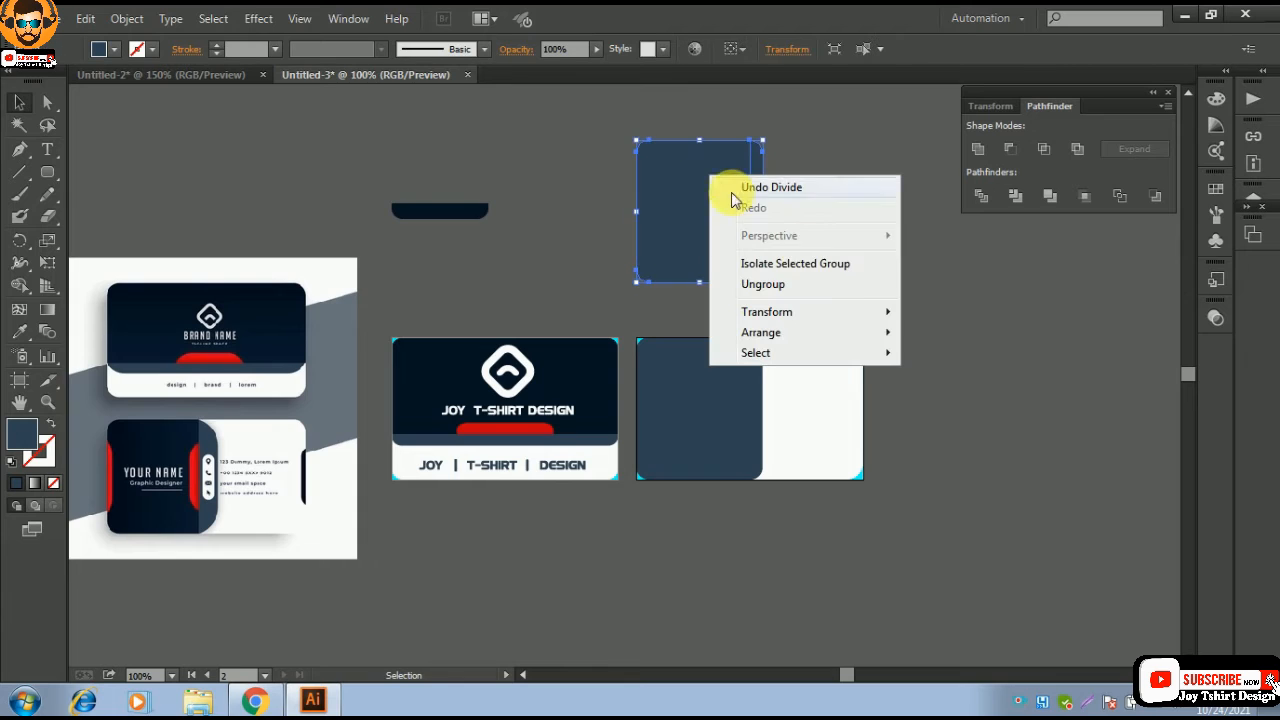
left_click(780, 283)
left_click(760, 185)
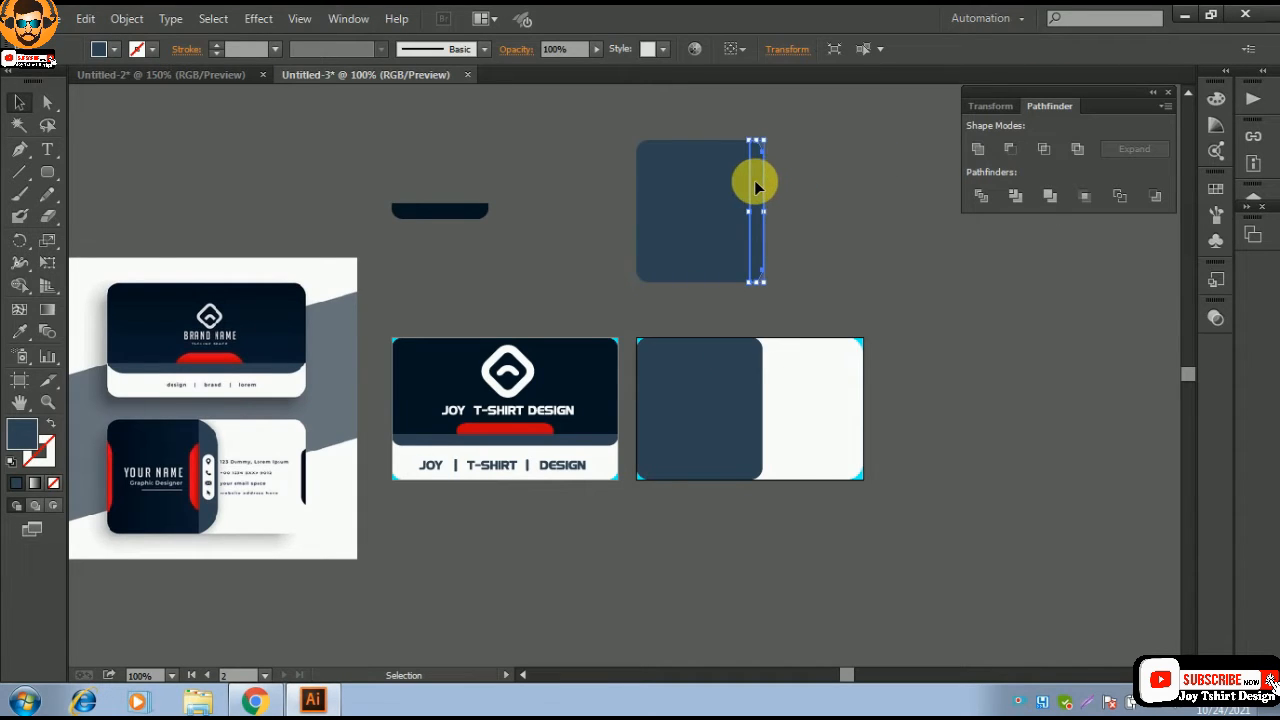
left_click_drag(757, 185, 851, 172)
left_click(780, 195)
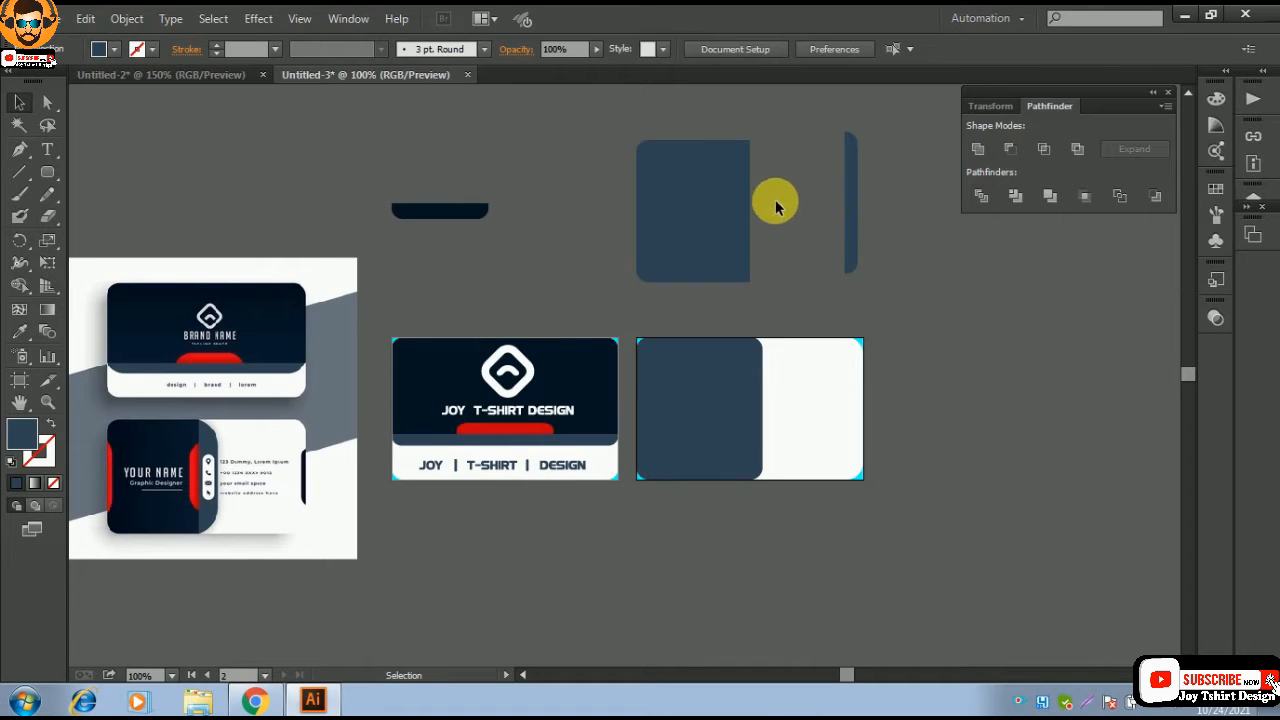
- Place the larger cut piece over the slate panel's left part and fill it with the dark navy sampled from the reference back card
left_click(708, 200)
left_click_drag(708, 197, 707, 388)
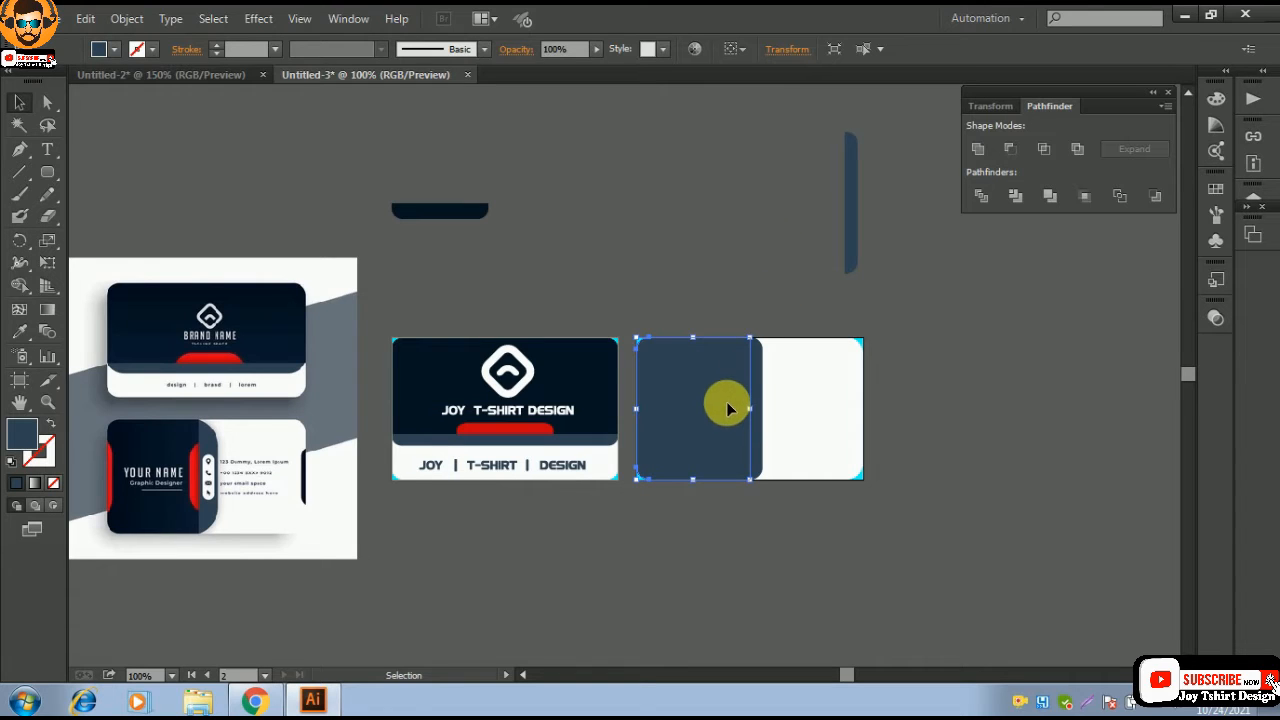
left_click(20, 331)
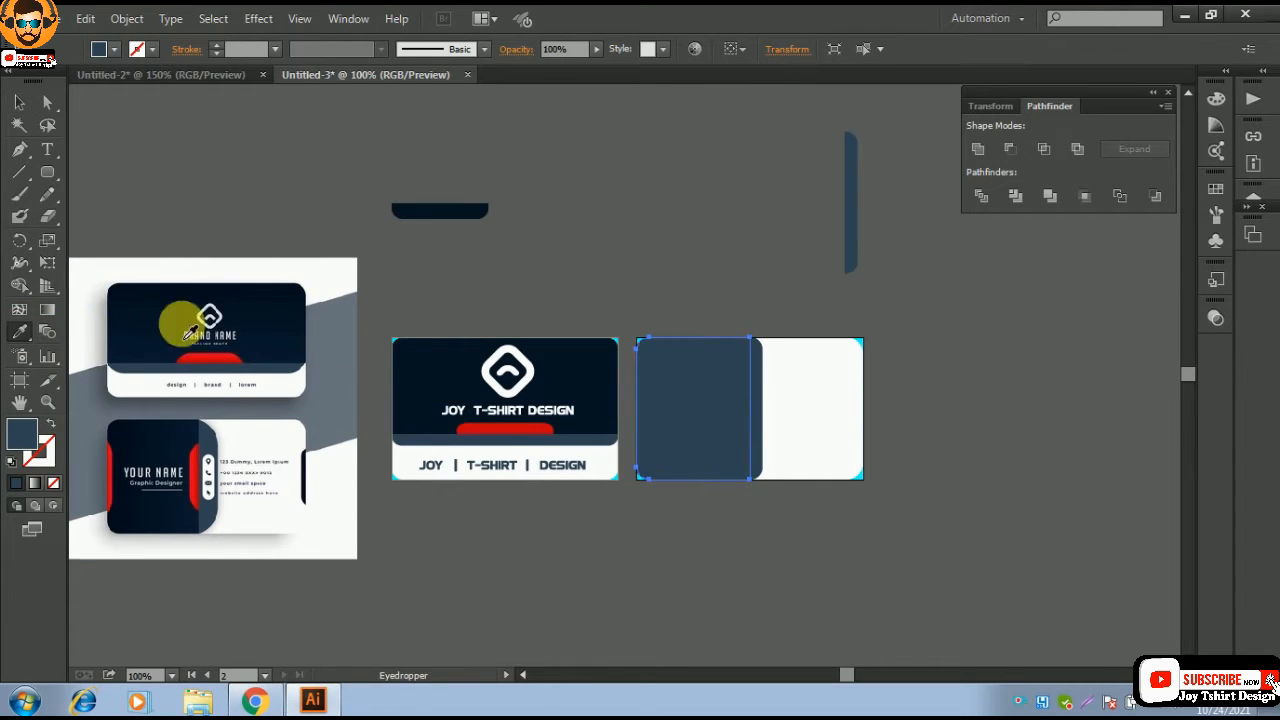
left_click(153, 453)
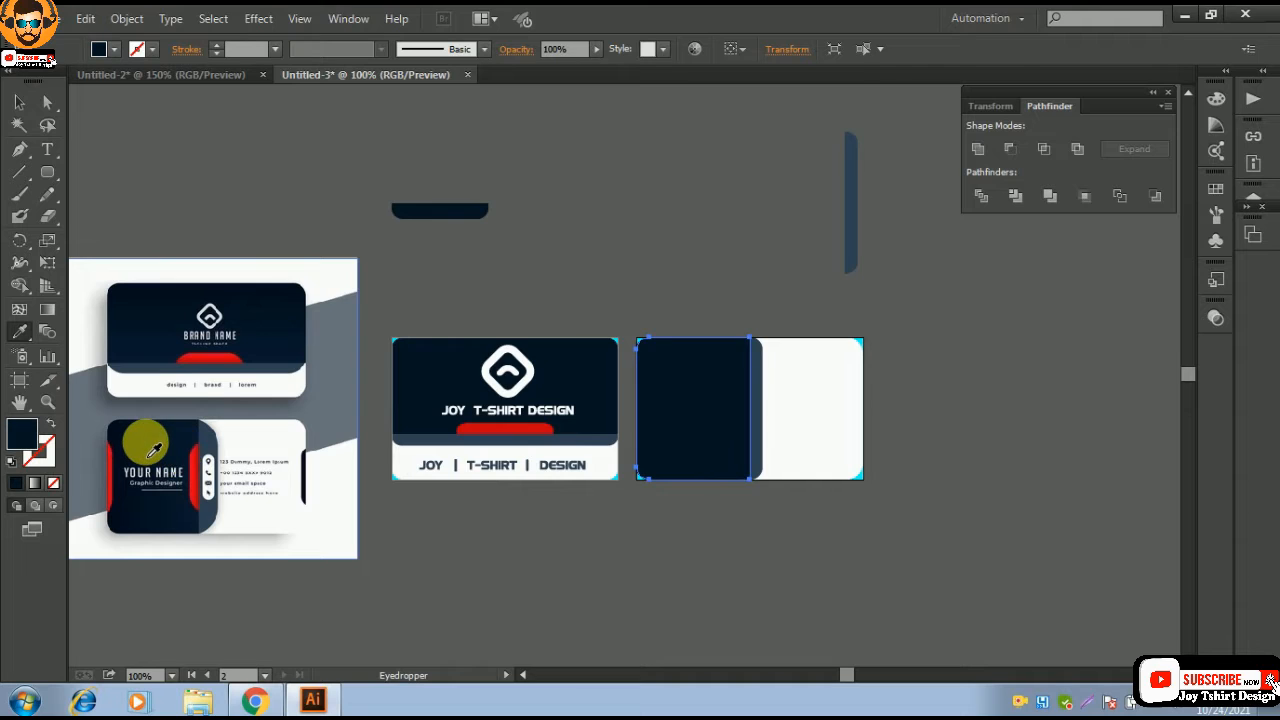
left_click(22, 105)
left_click(168, 145)
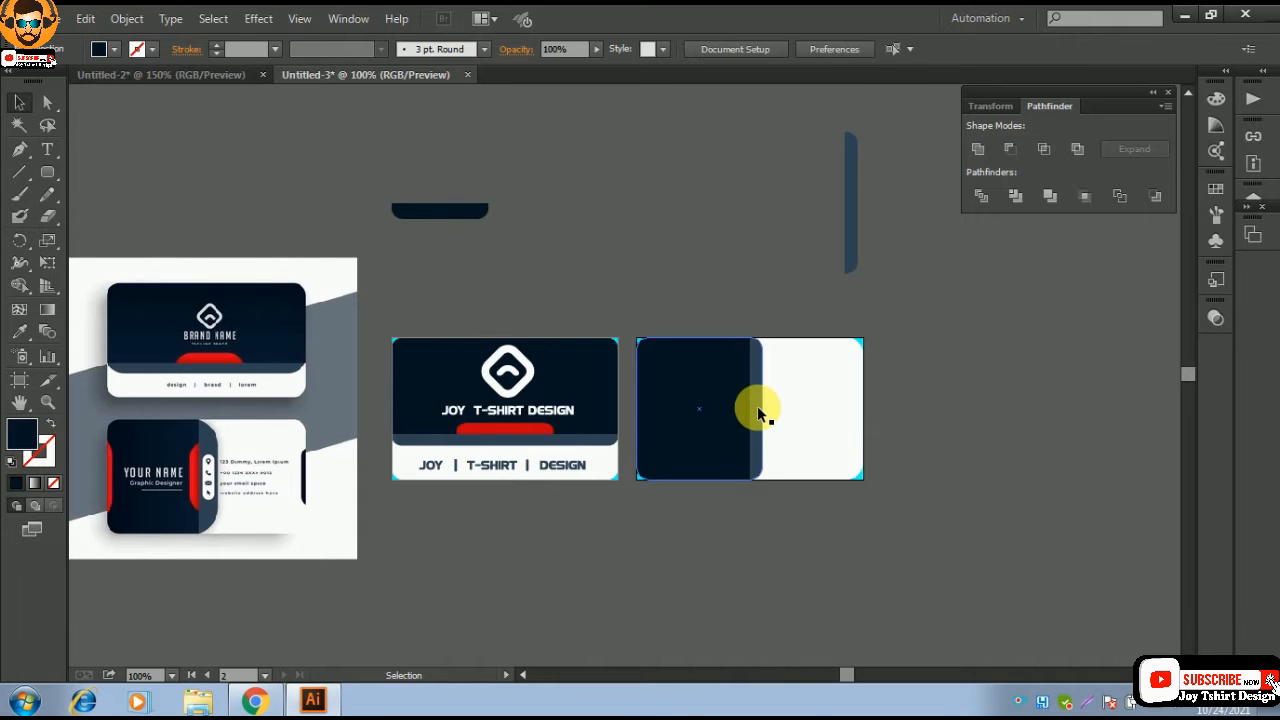
- Widen the slate blue panel slightly to the right so more of it shows beside the navy piece
key("ctrl+equal")
key("ctrl+equal")
key("space")
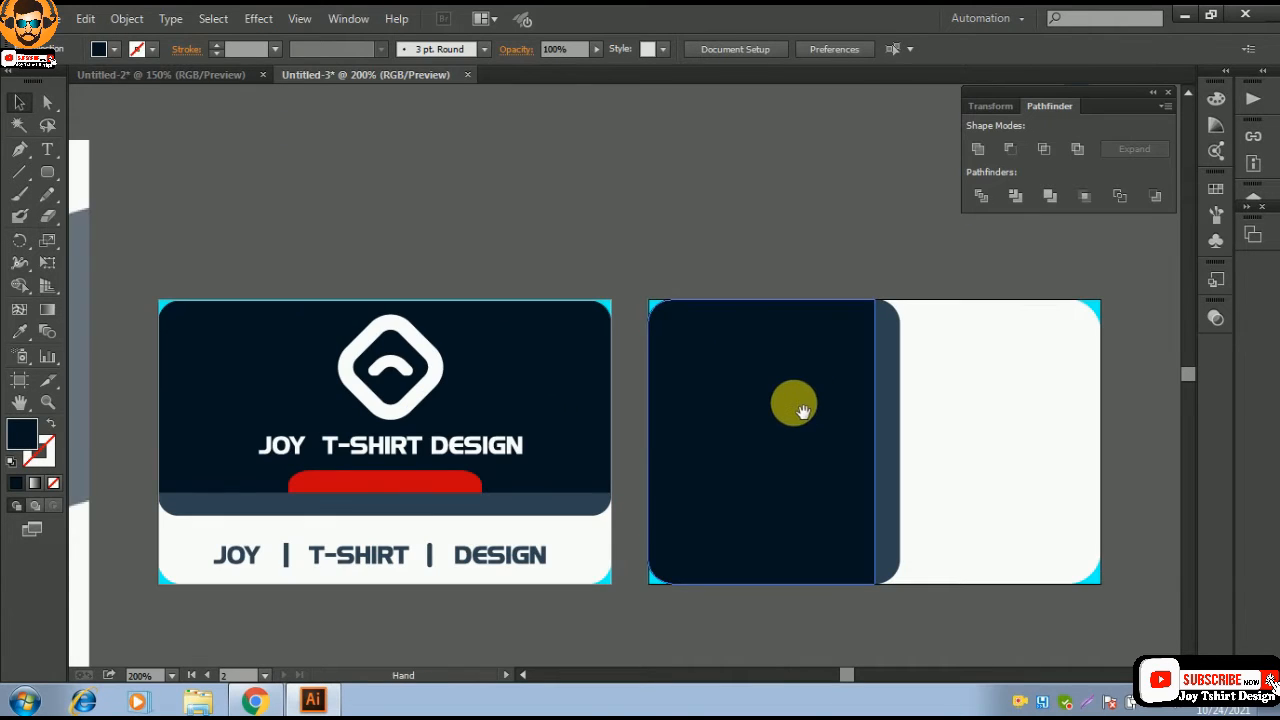
left_click_drag(795, 404, 681, 362)
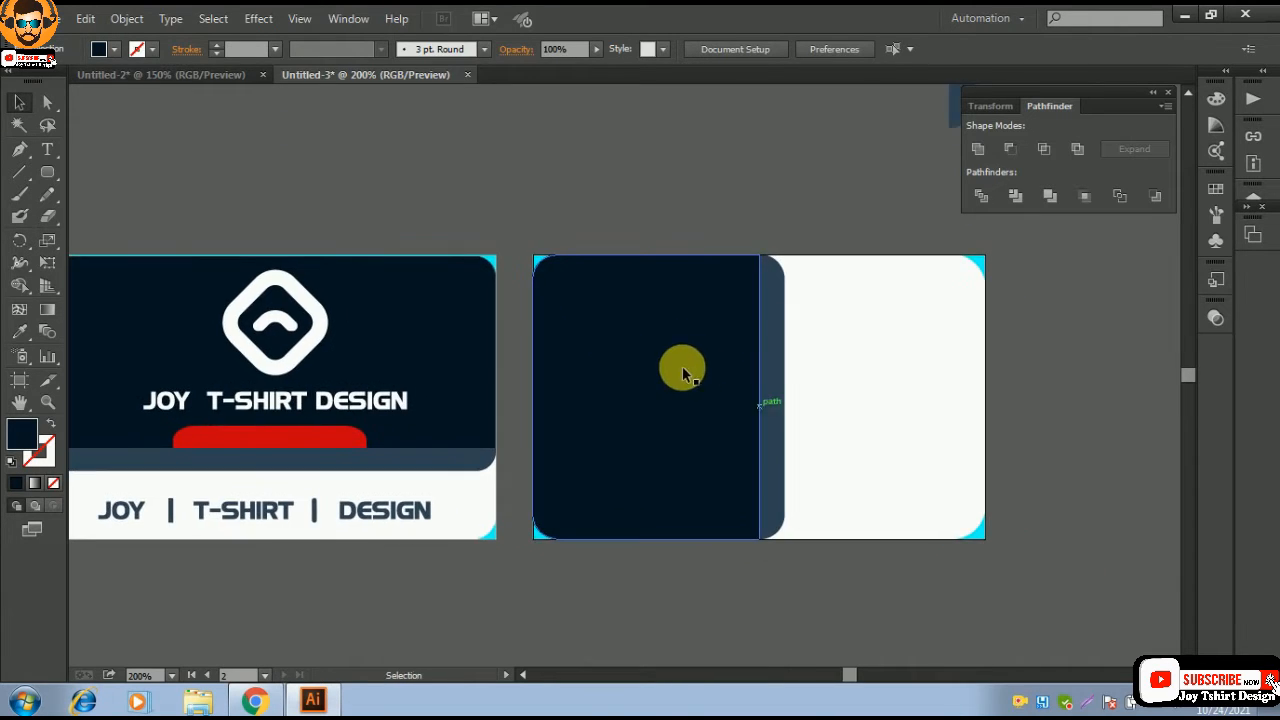
left_click(782, 352)
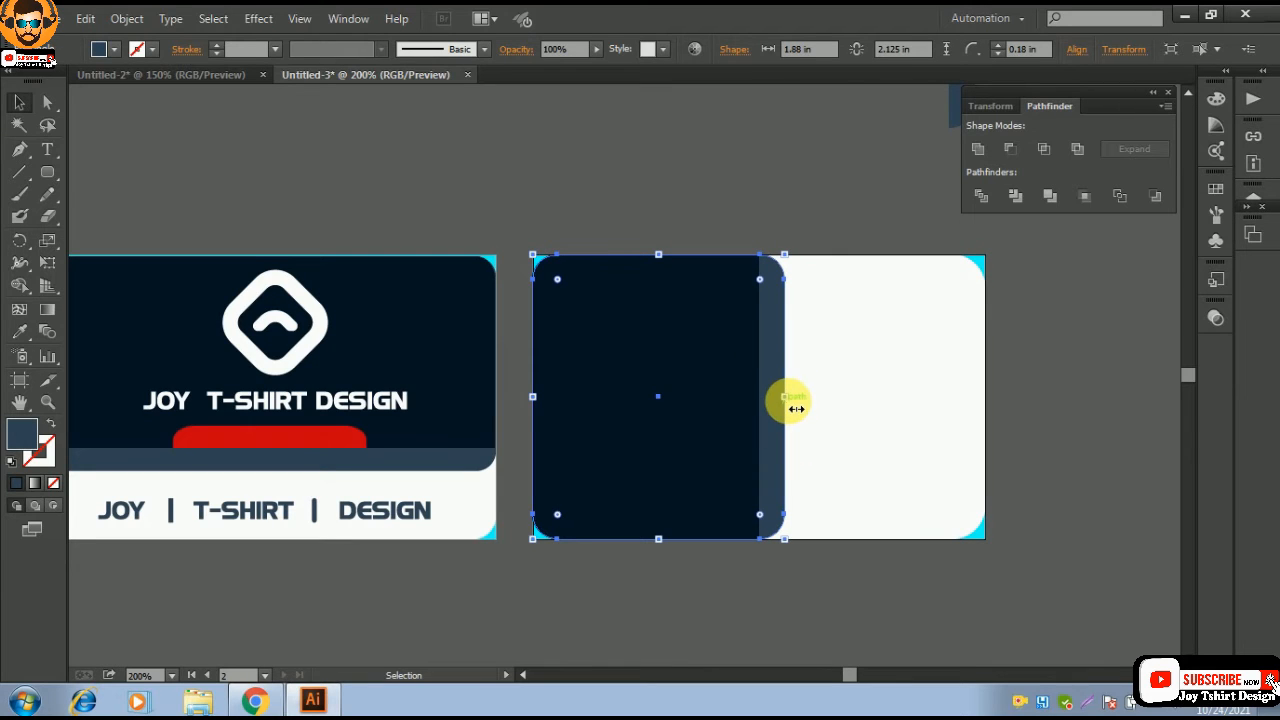
left_click_drag(795, 404, 812, 399)
left_click(763, 200)
- Fill the narrow cut-off strip with the red sampled from the reference back card's side accent
key("ctrl+minus")
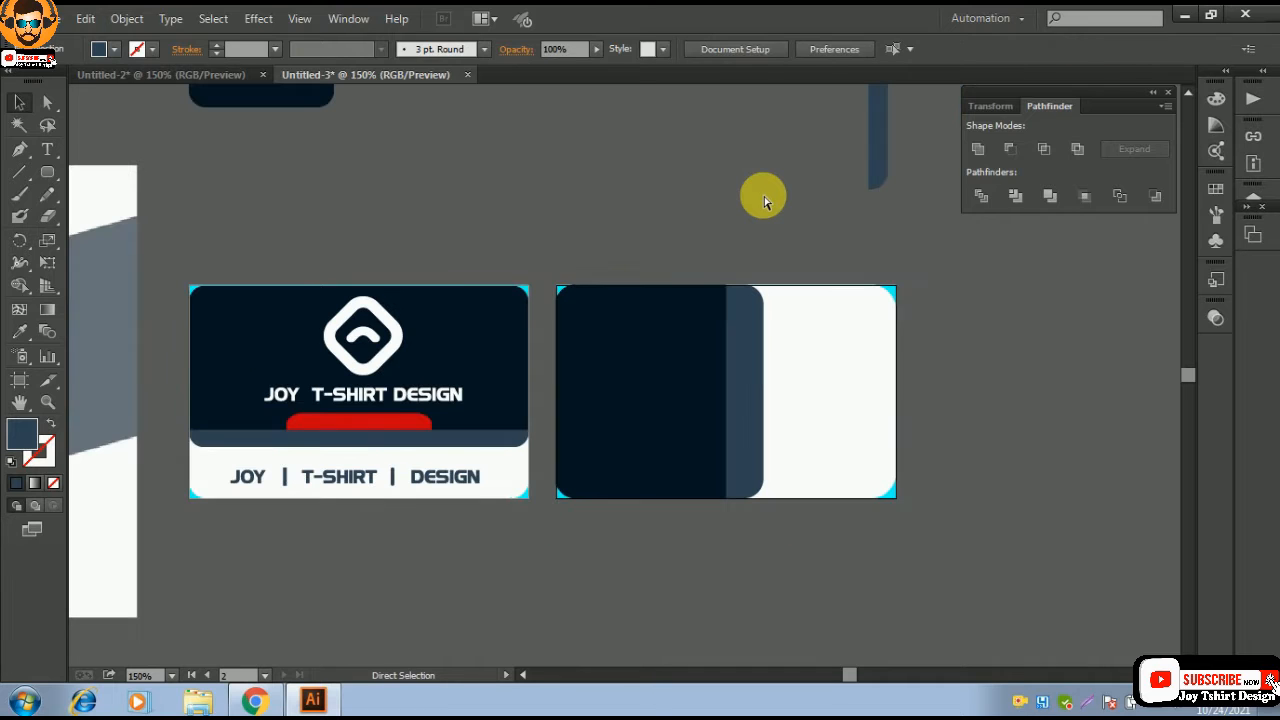
key("ctrl+minus")
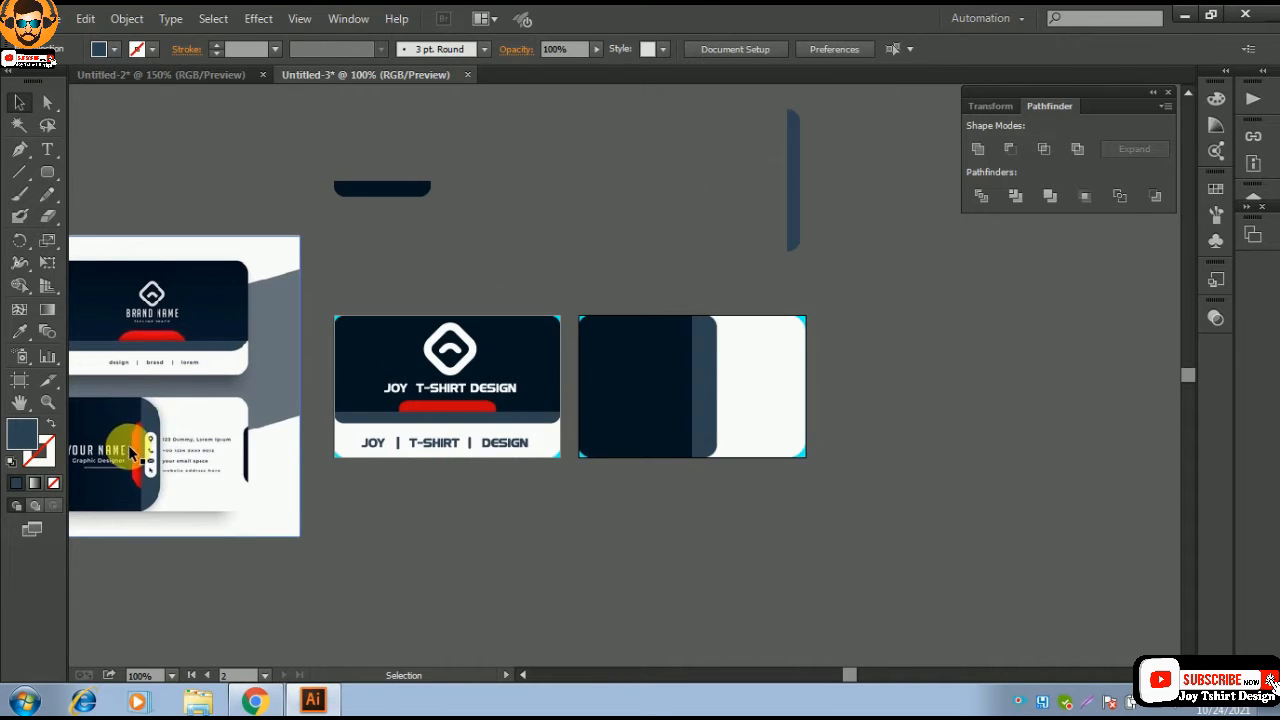
left_click_drag(465, 269, 530, 245)
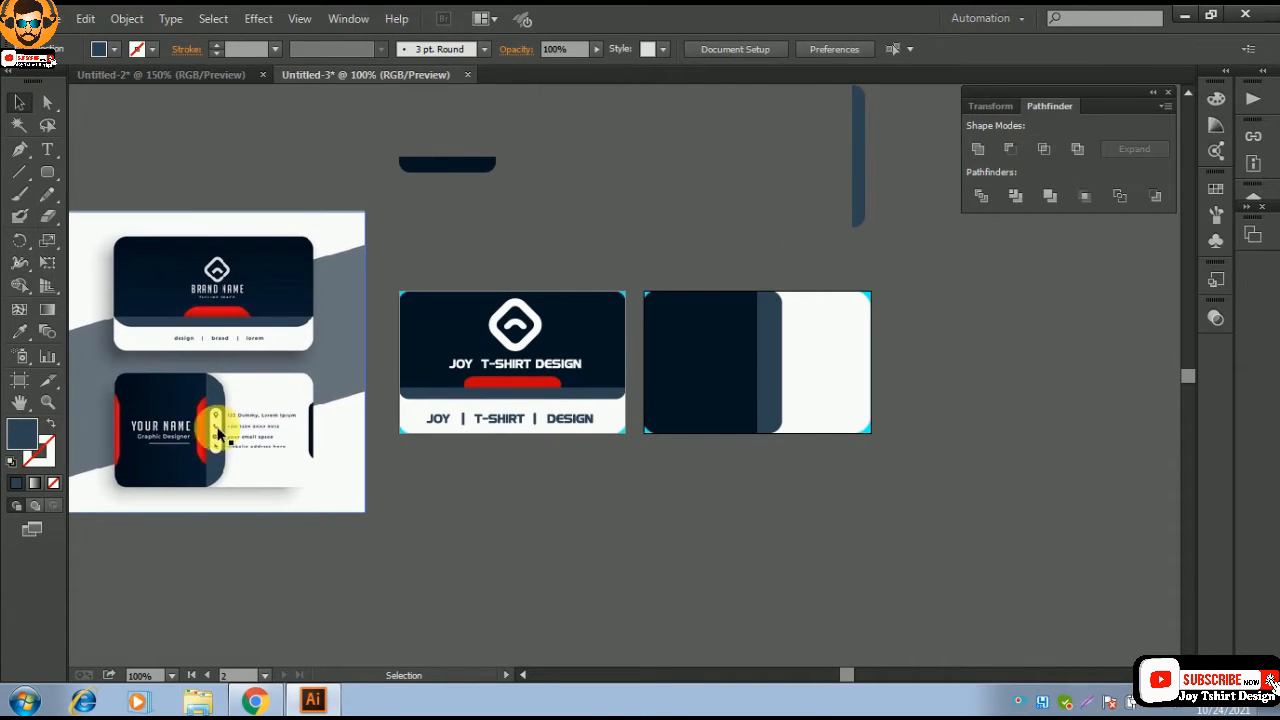
left_click(858, 157)
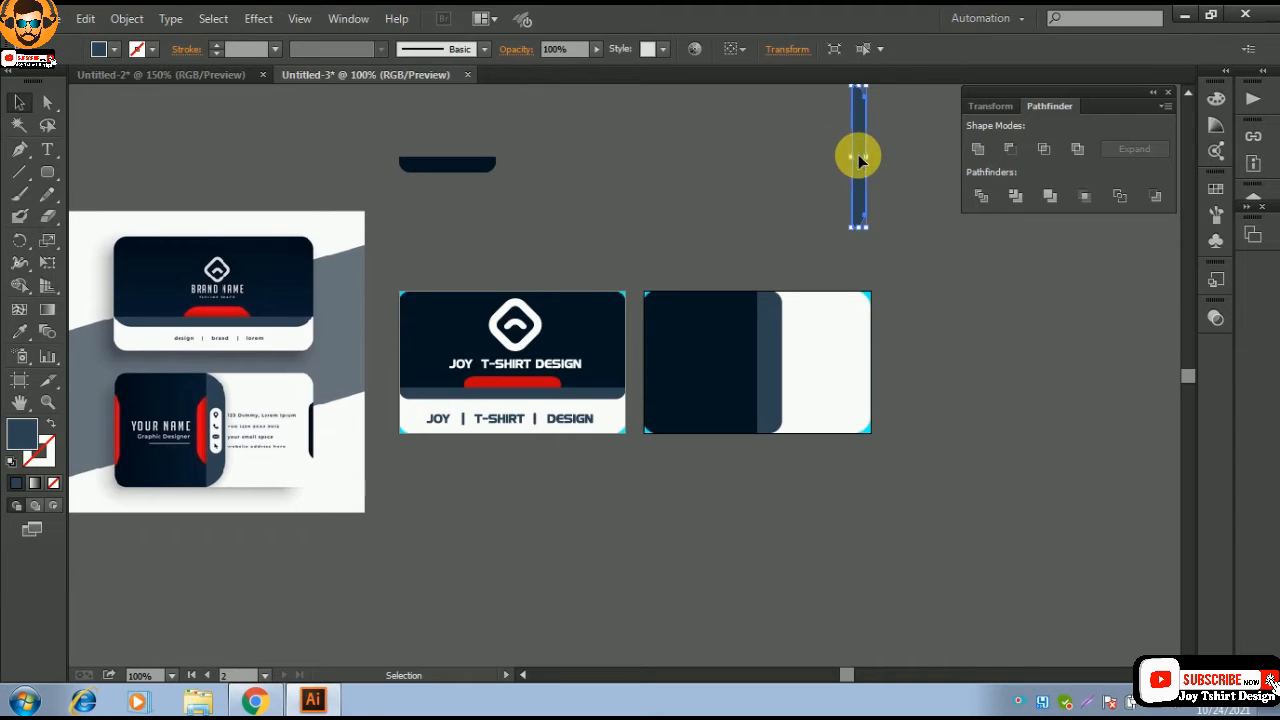
left_click(20, 333)
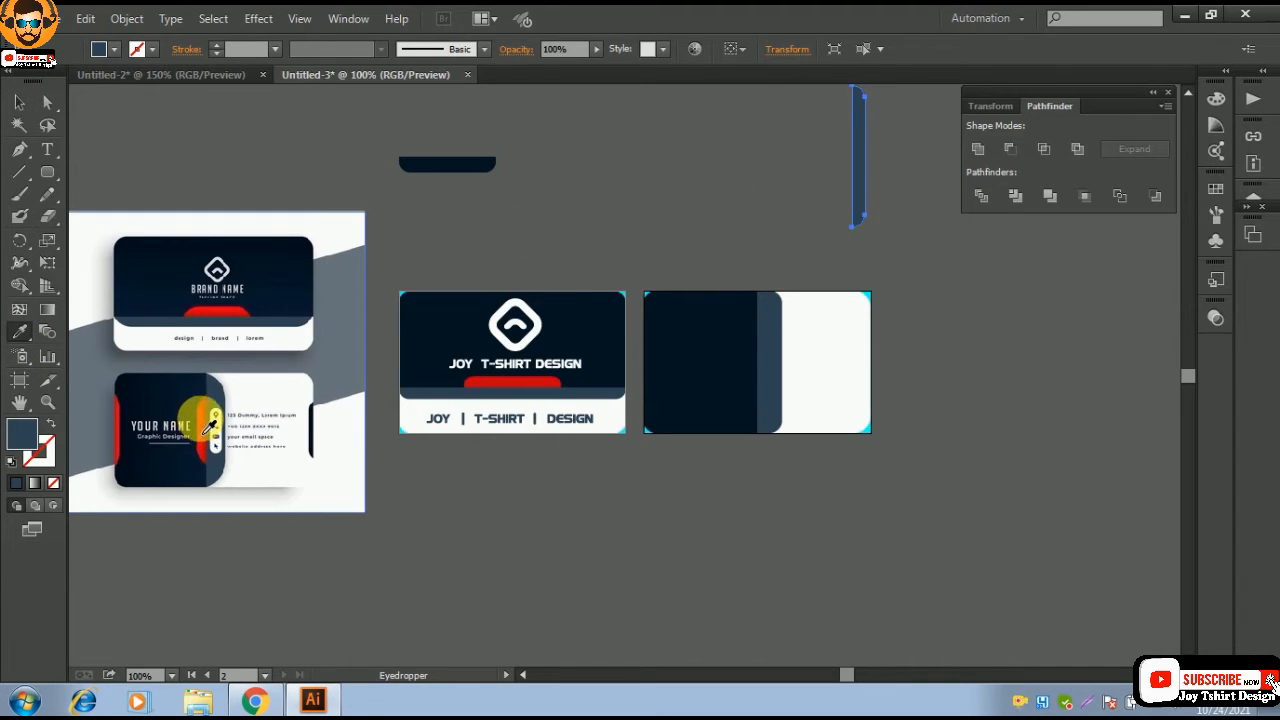
left_click(19, 102)
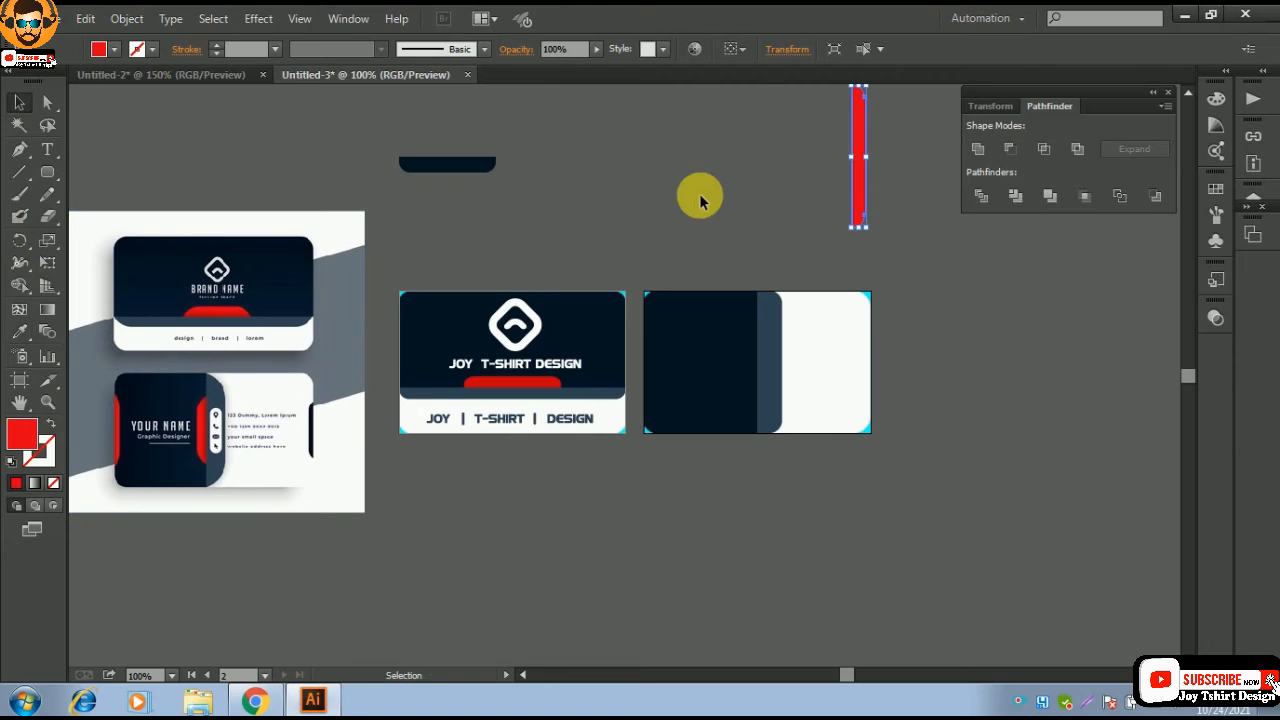
- Scale the red strip down proportionally above the cards and place a duplicate to its right
left_click_drag(860, 150, 558, 192)
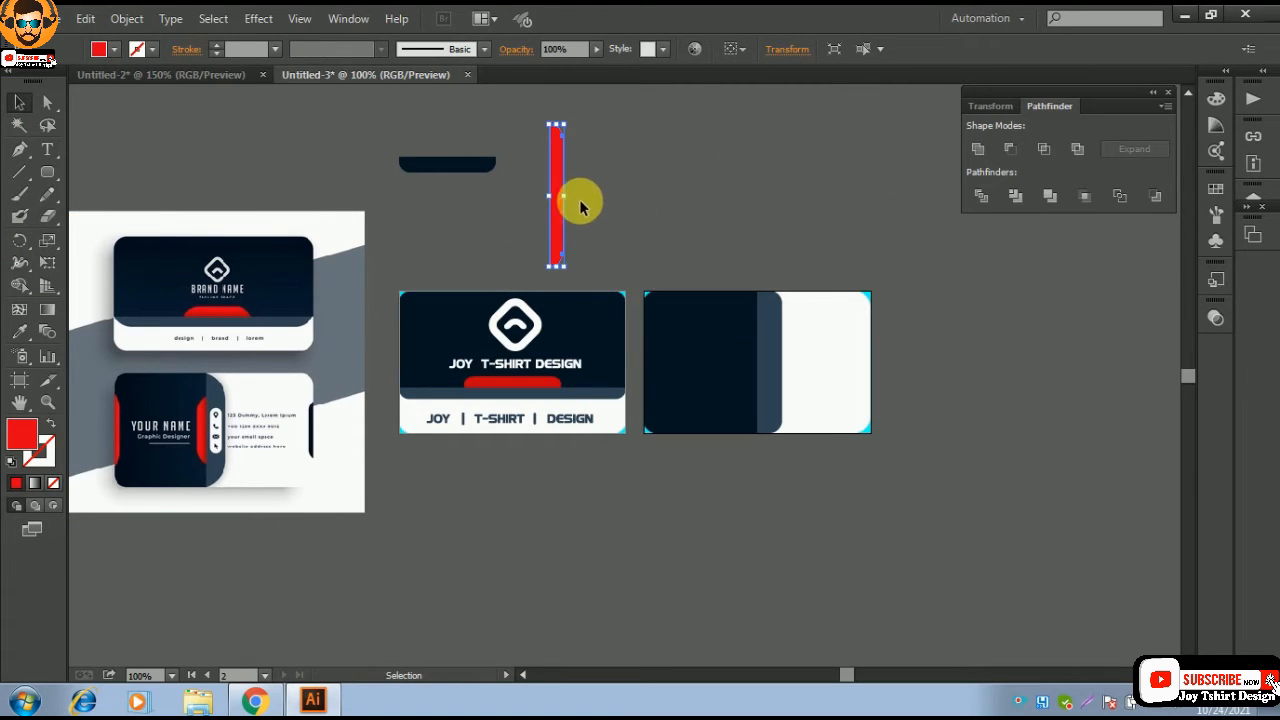
left_click_drag(558, 190, 668, 196)
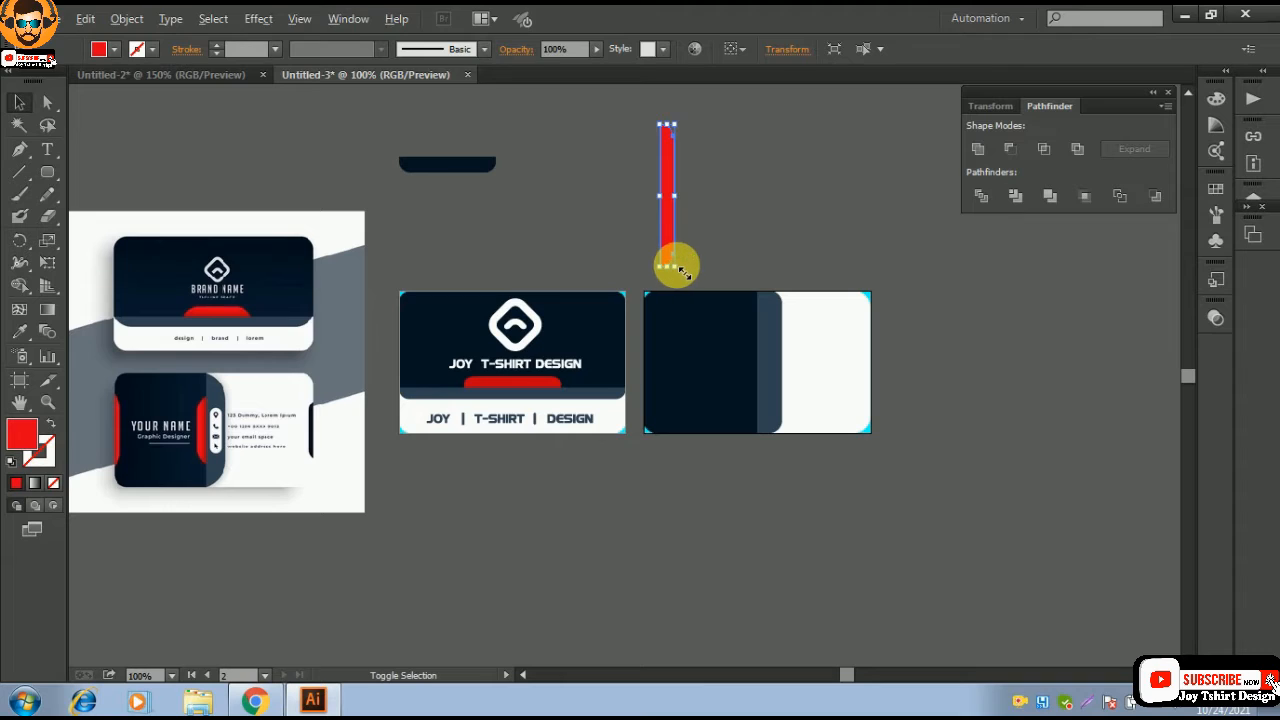
left_click_drag(682, 270, 681, 268)
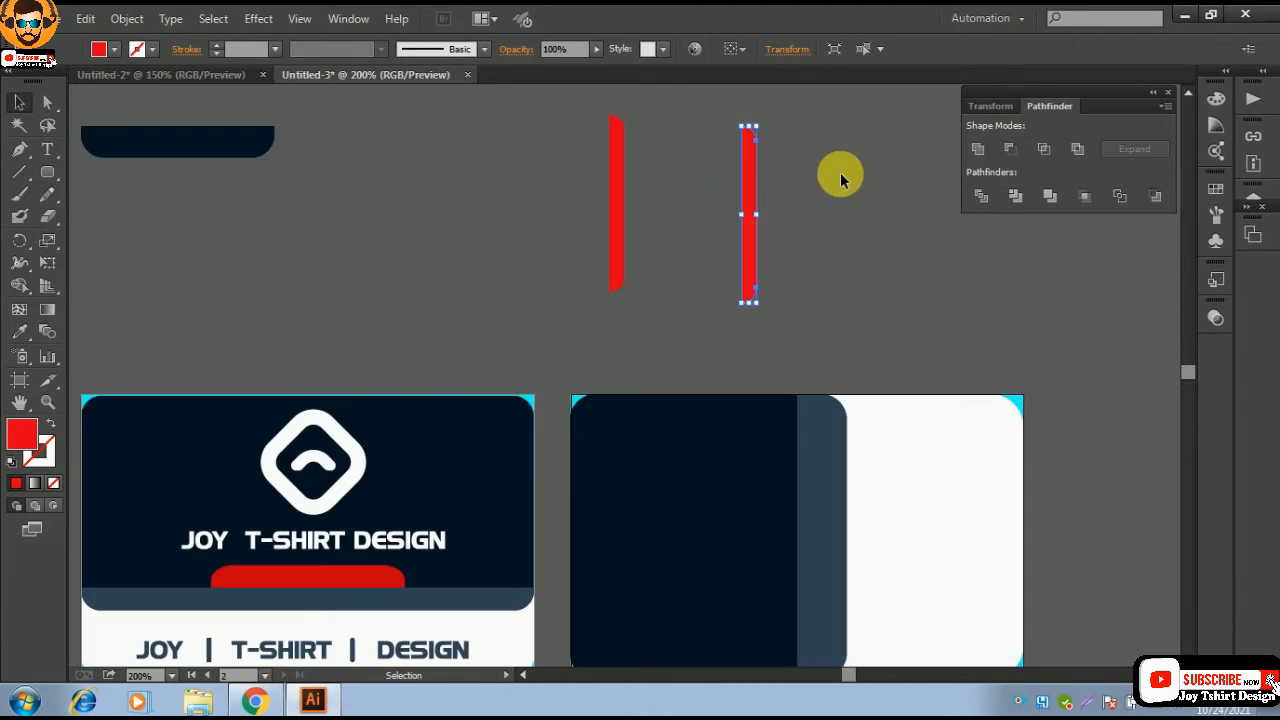
left_click(841, 175)
left_click_drag(754, 175, 817, 211)
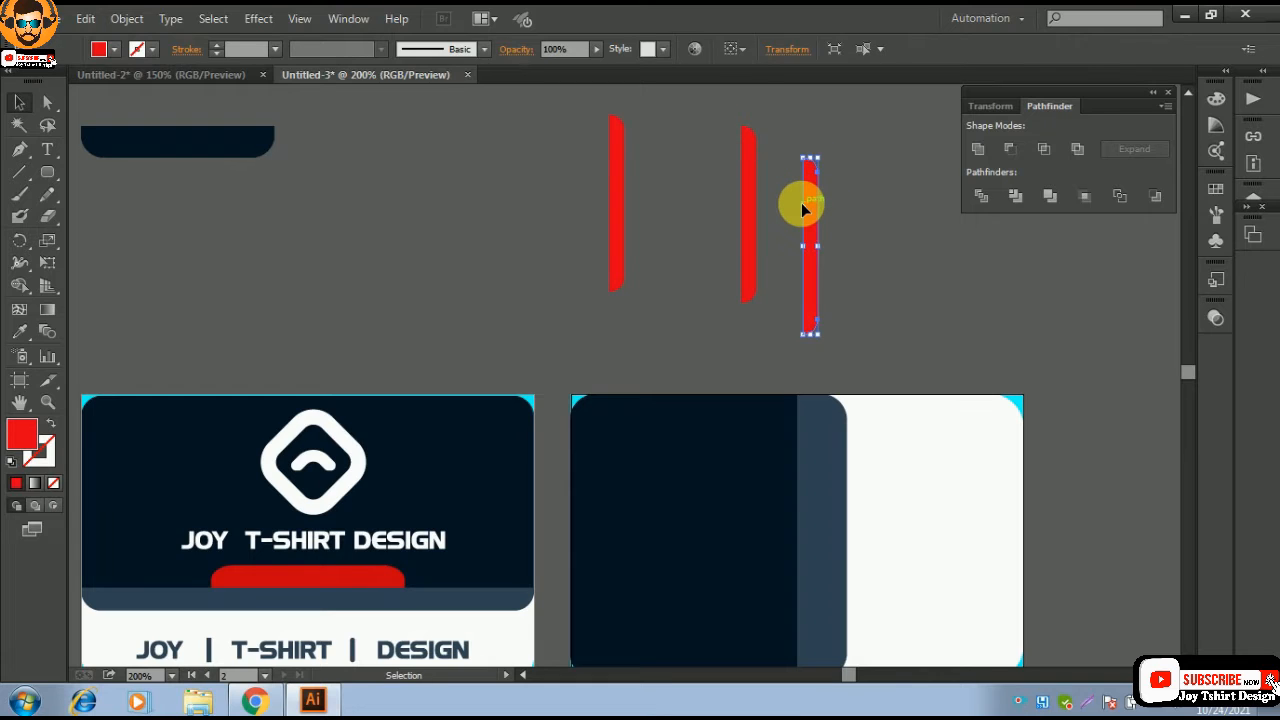
key("Delete")
- Reflect the right-hand red strip across the vertical axis so its rounded corners face left
left_click(748, 200)
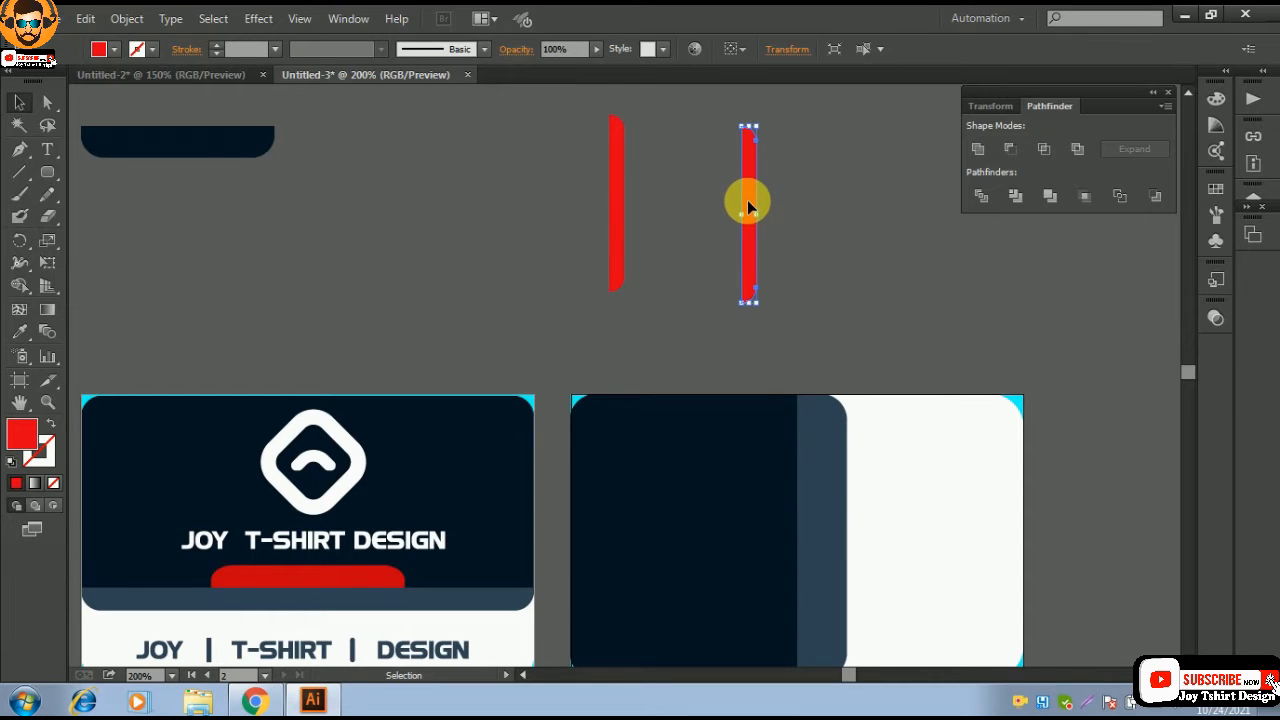
right_click(748, 205)
mouse_move(800, 449)
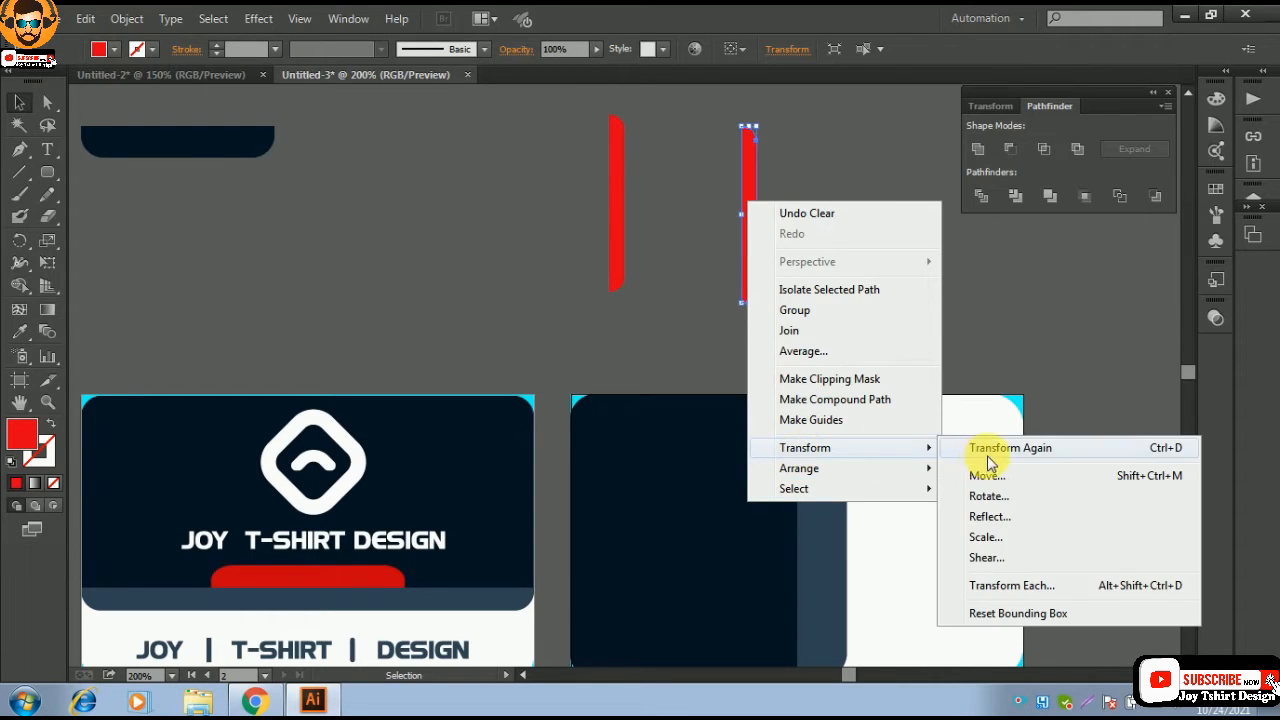
left_click(990, 516)
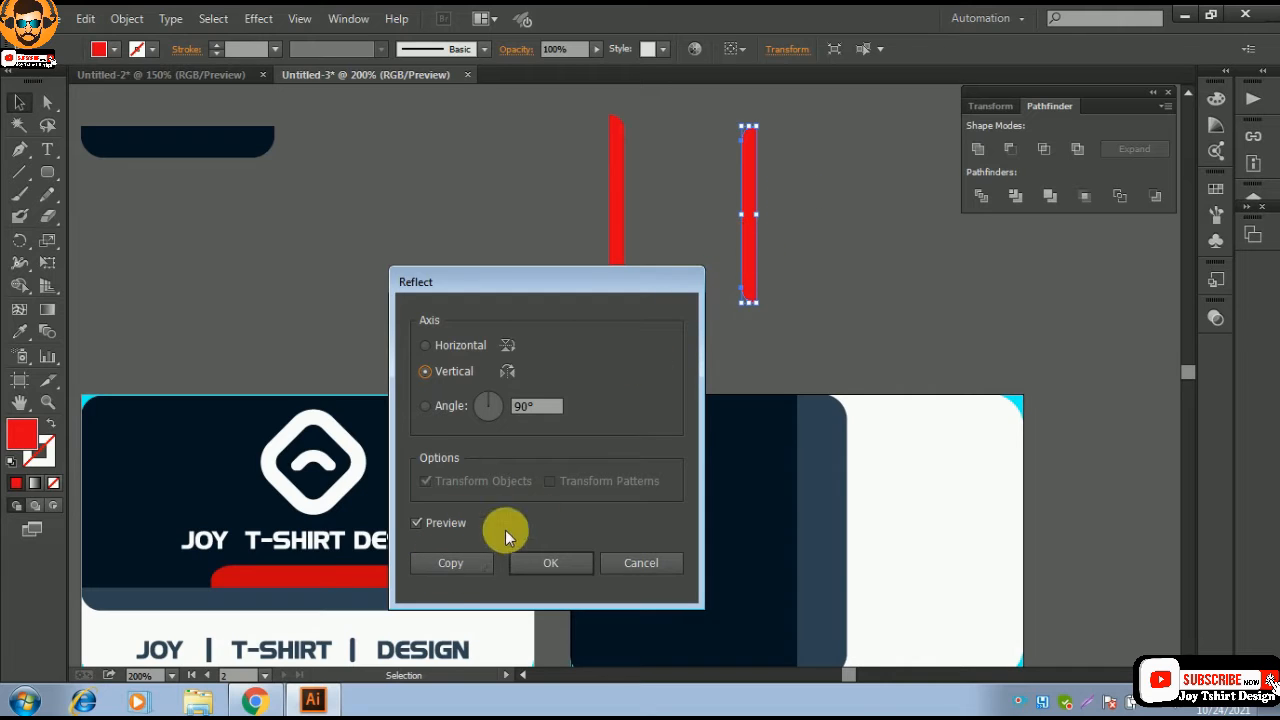
left_click(550, 563)
left_click(806, 268)
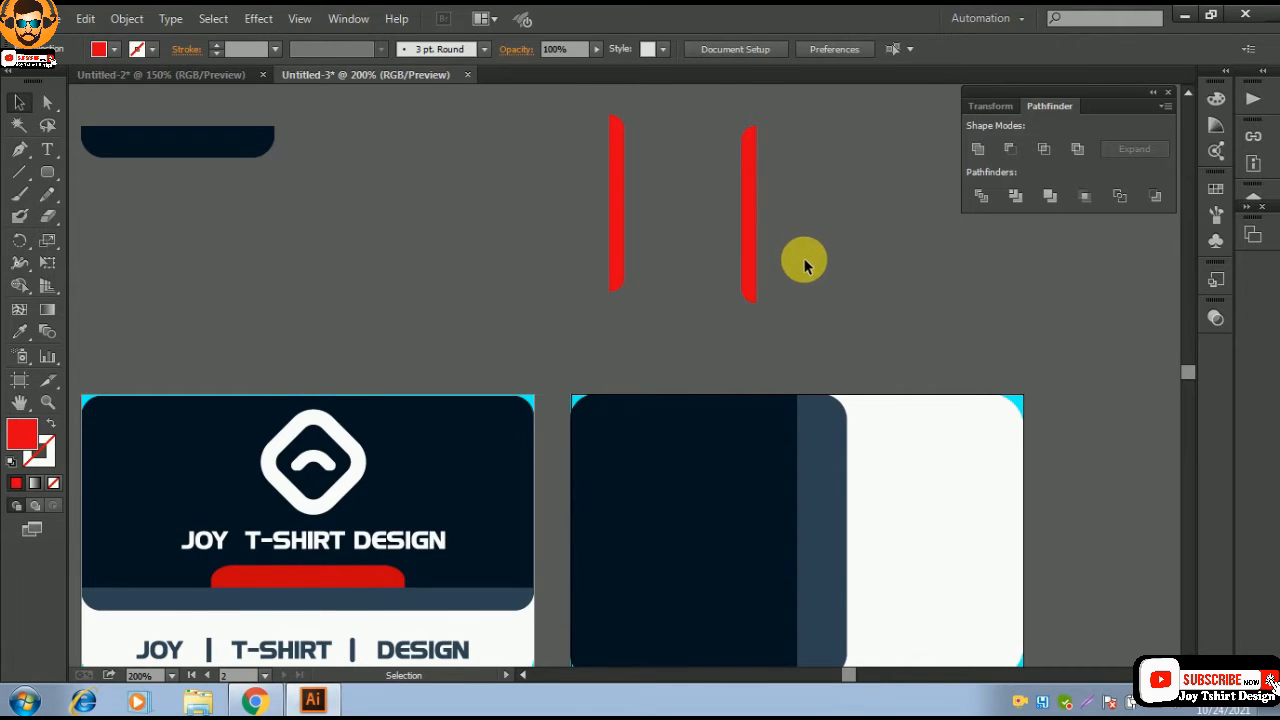
- Place the mirrored red strip against the inner side of the navy panel's right edge and bring it to the front
scroll(806, 268, "down", 2)
left_click_drag(749, 120, 787, 437)
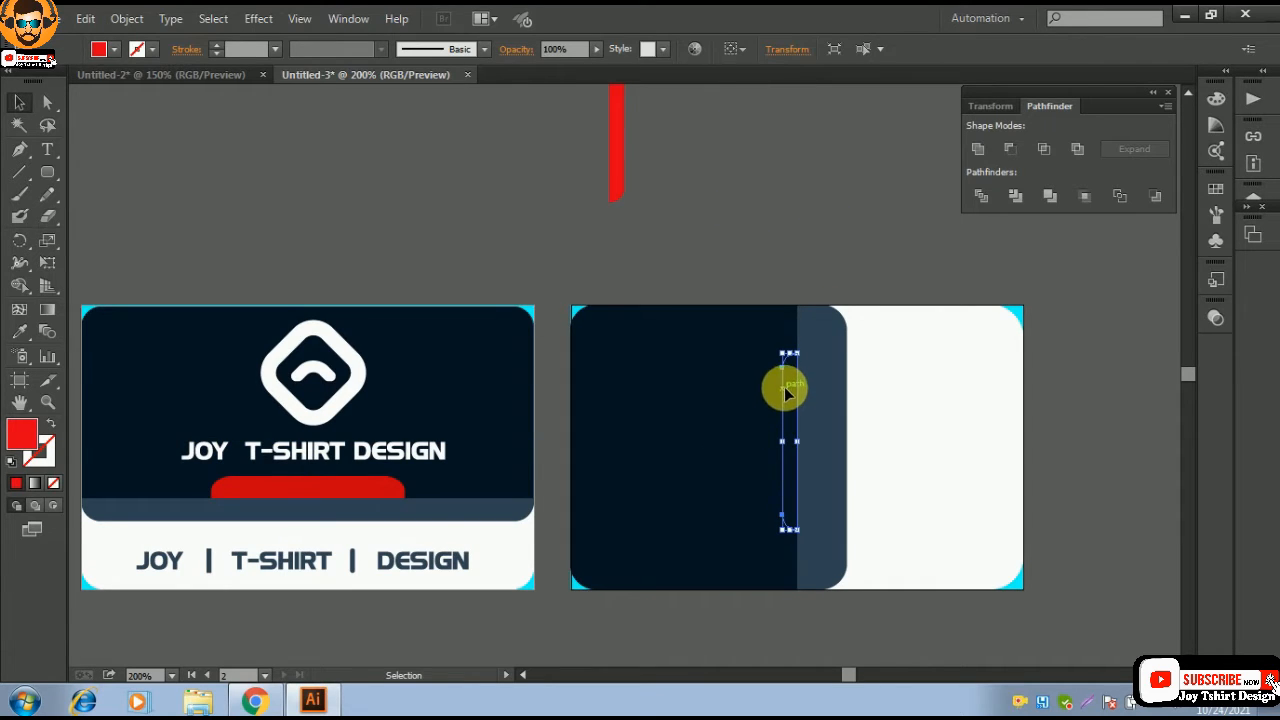
right_click(785, 383)
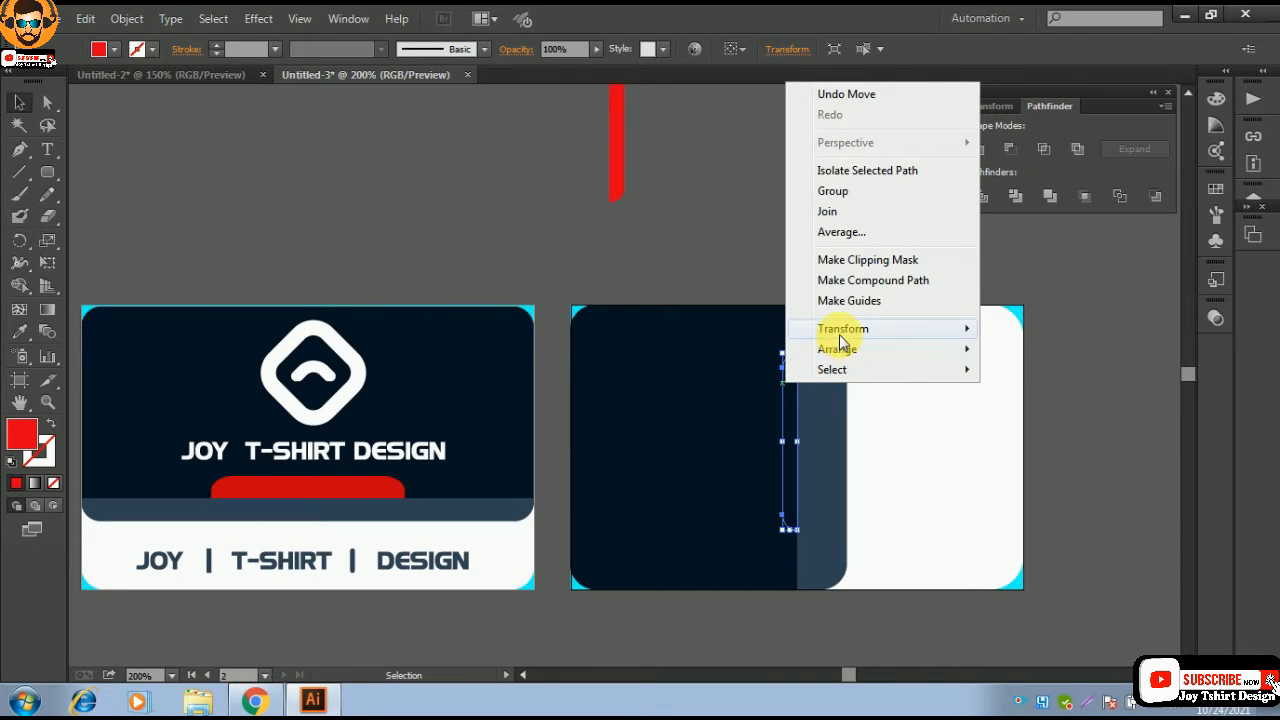
mouse_move(843, 336)
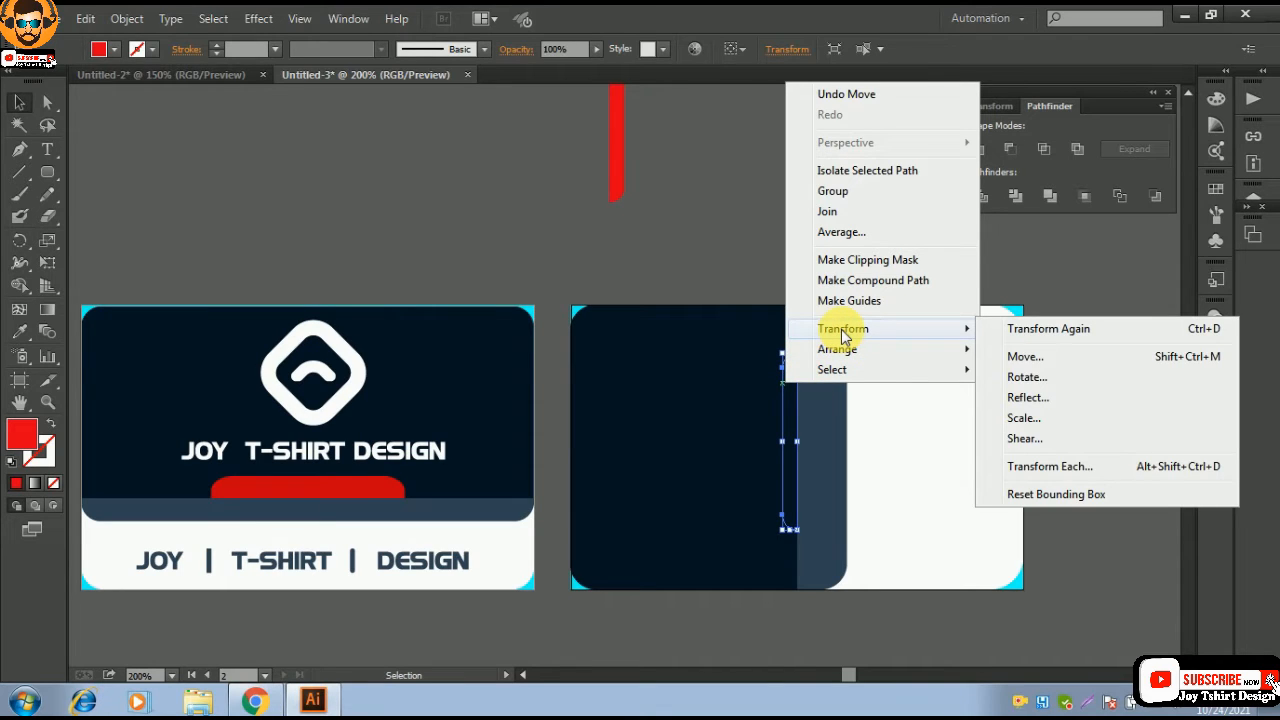
left_click(1054, 349)
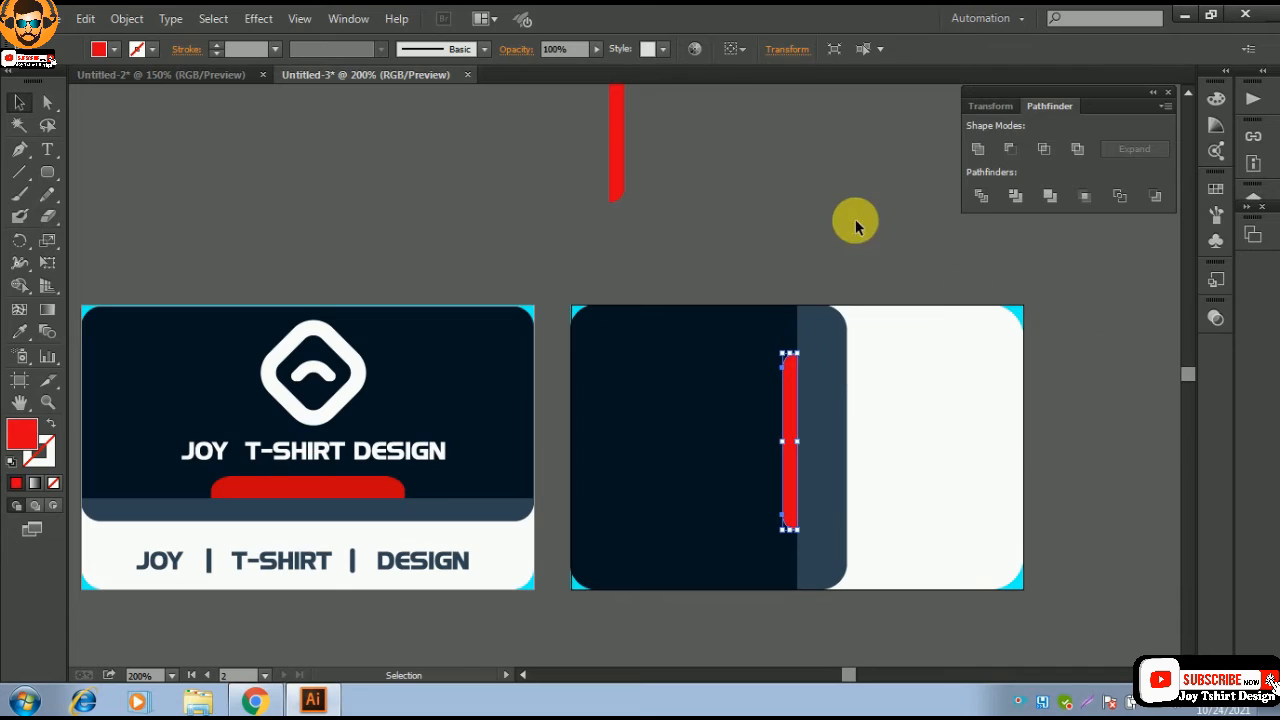
left_click(855, 227)
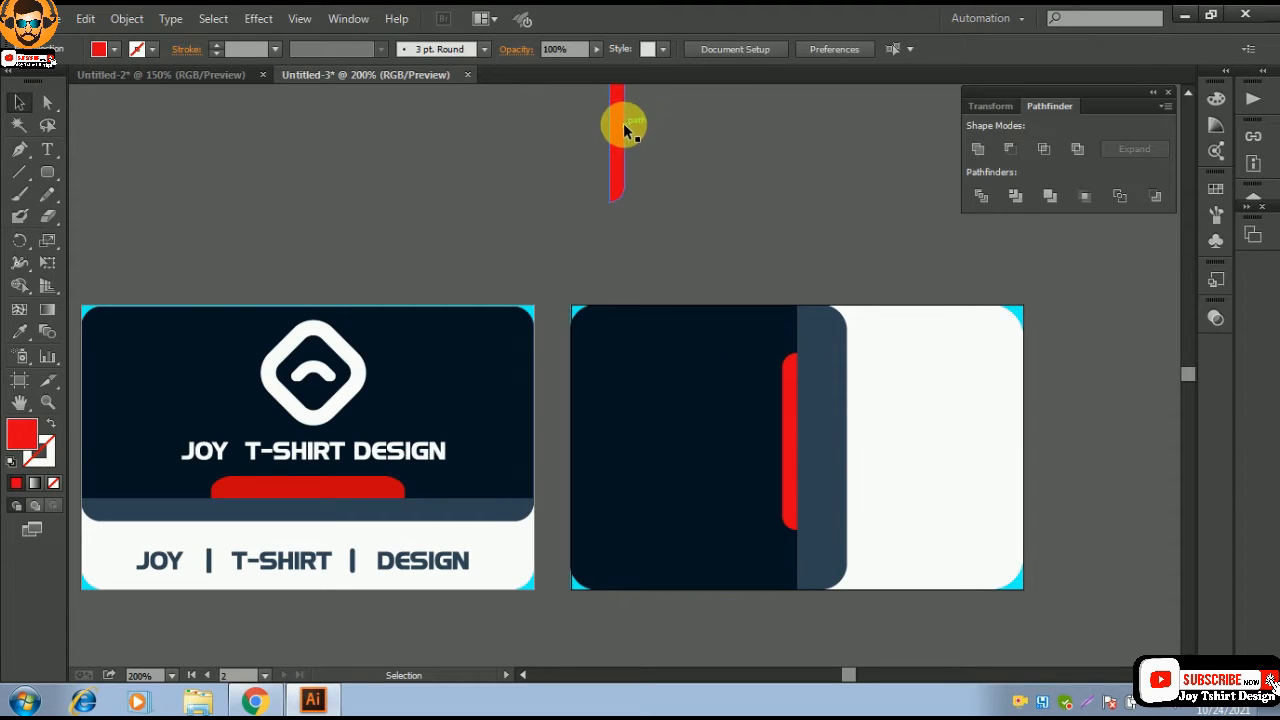
- Move the remaining red strip onto the navy panel's left edge and bring it to the front
left_click_drag(624, 128, 586, 438)
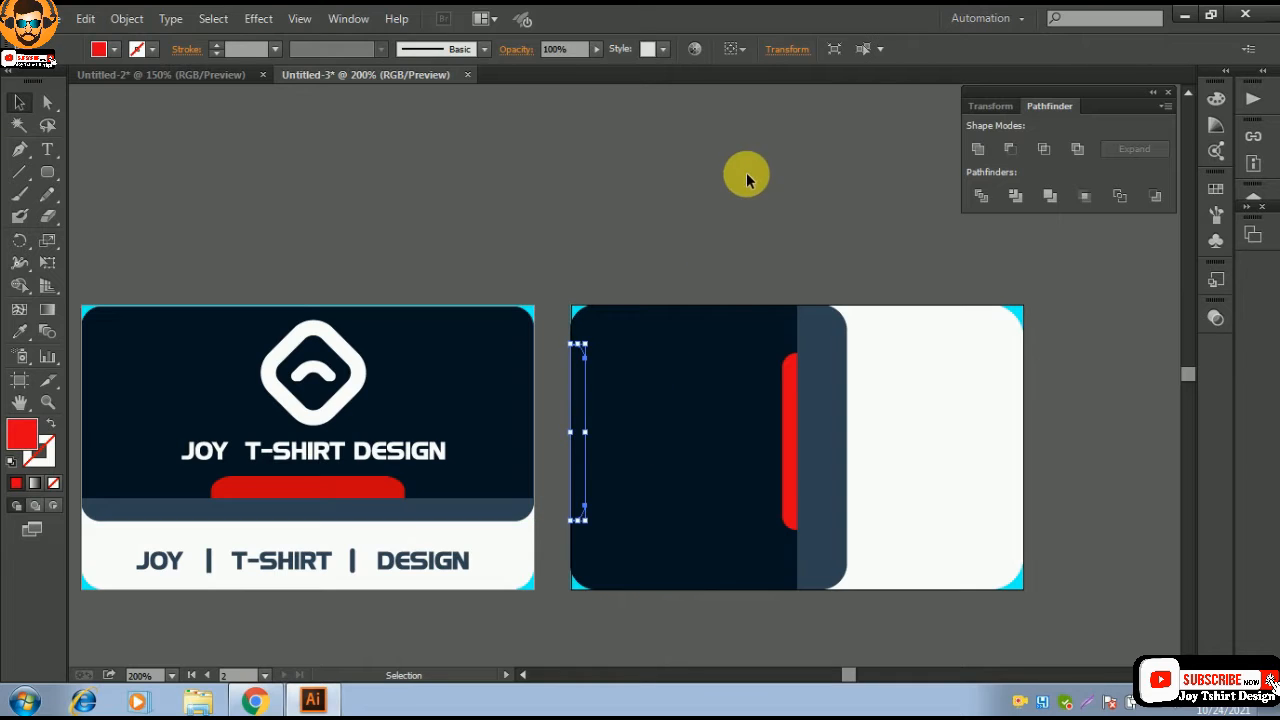
right_click(583, 390)
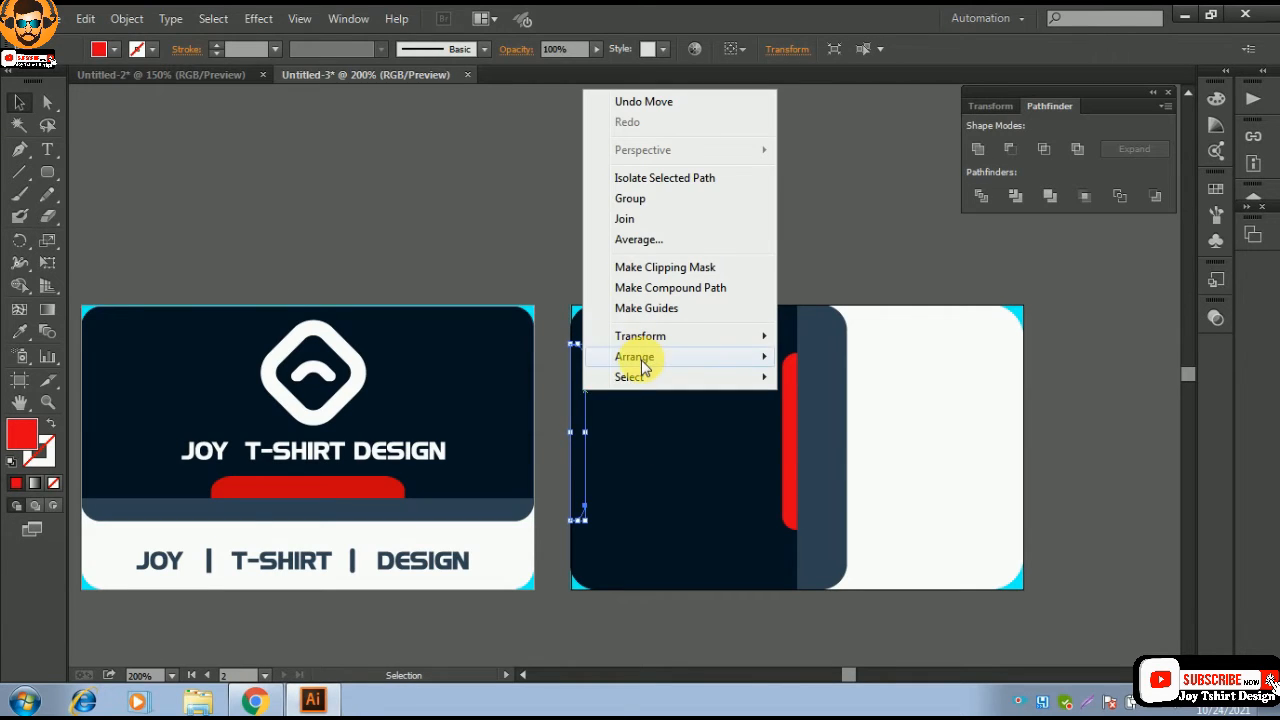
mouse_move(643, 357)
left_click(780, 357)
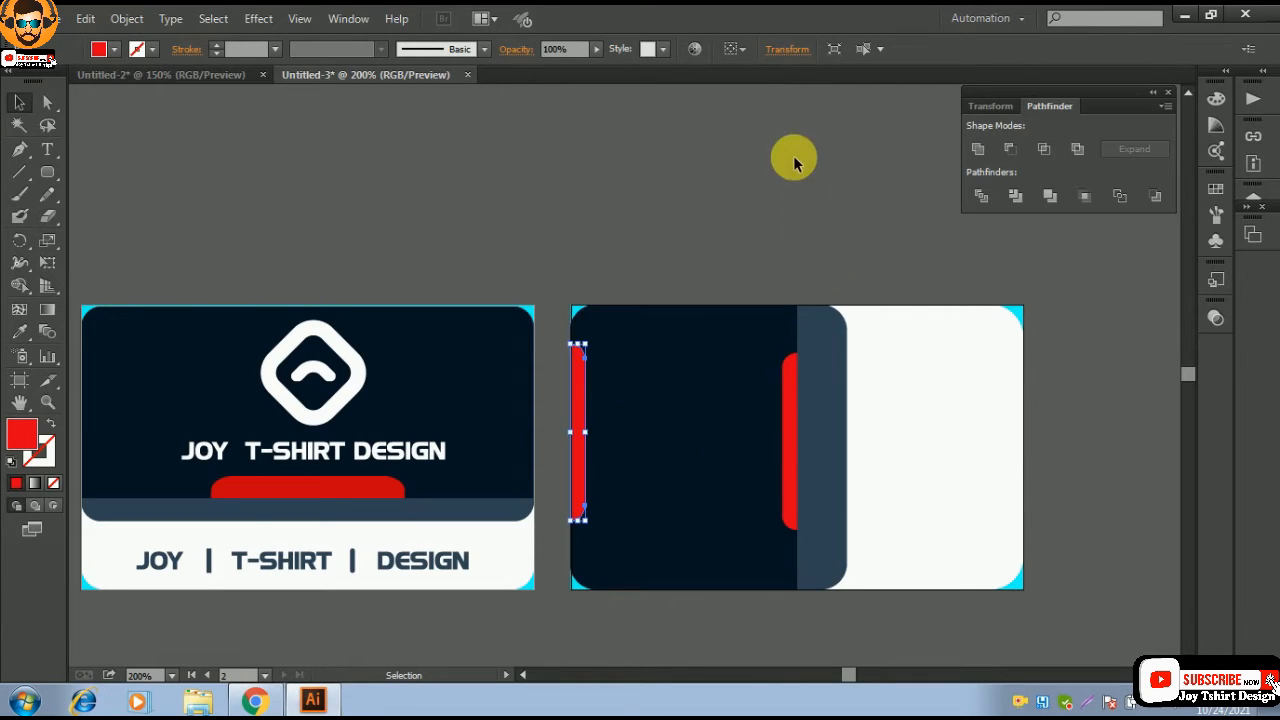
left_click(791, 157)
key("ctrl+minus")
key("ctrl+minus")
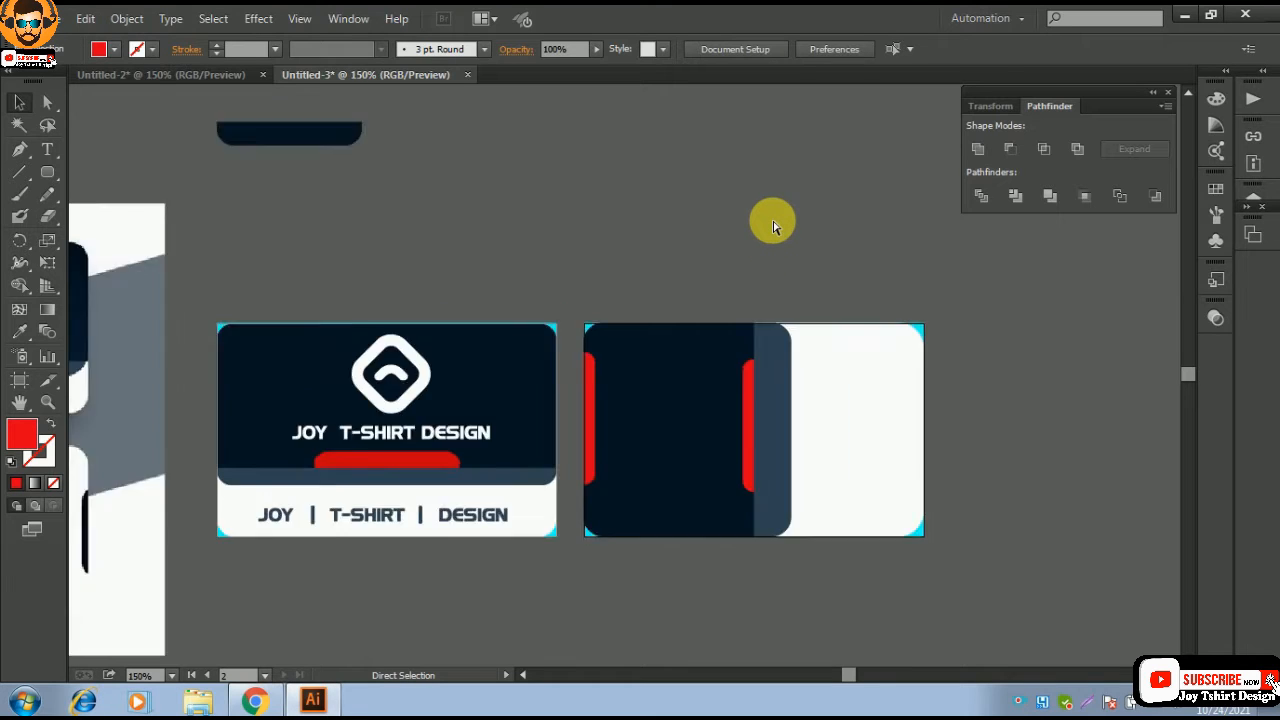
key("ctrl+plus")
key("ctrl+plus")
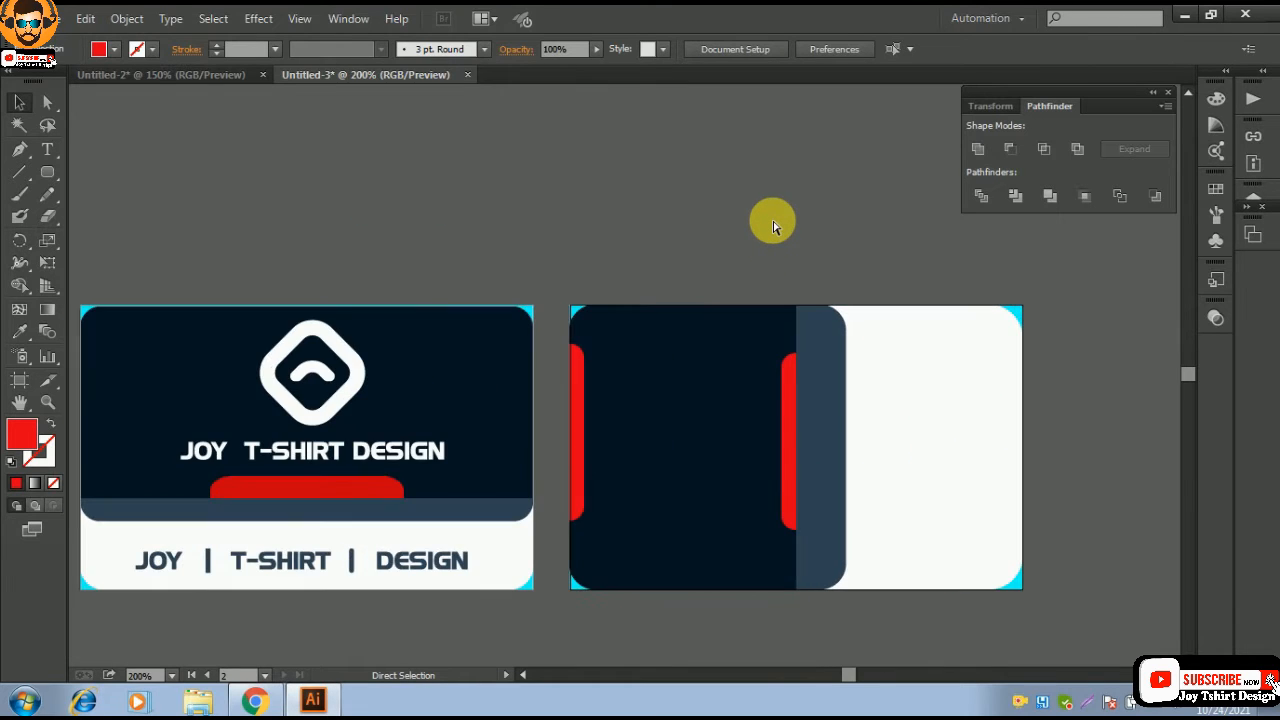
- Widen the right red strip slightly toward the left and shorten the left red strip from its upper end
left_click(786, 440)
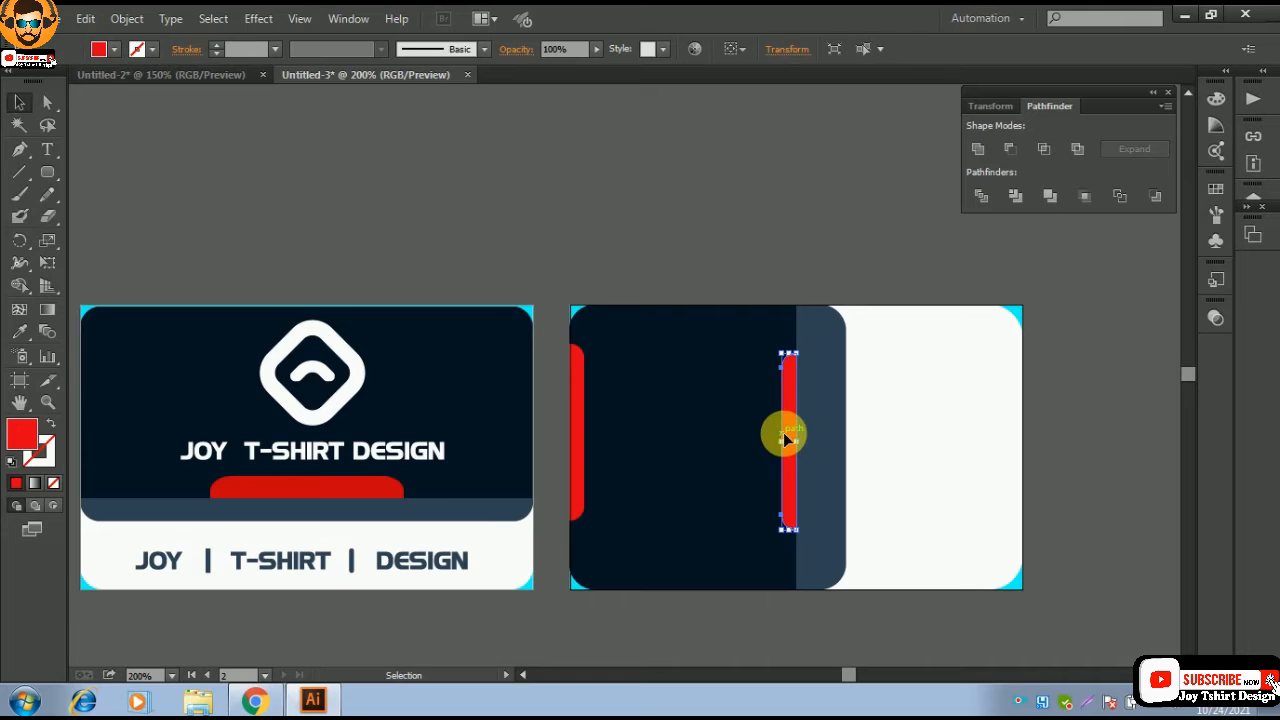
mouse_move(782, 441)
left_mouse_down()
mouse_move(785, 452)
mouse_move(777, 444)
left_mouse_up()
left_click(720, 246)
left_click(578, 362)
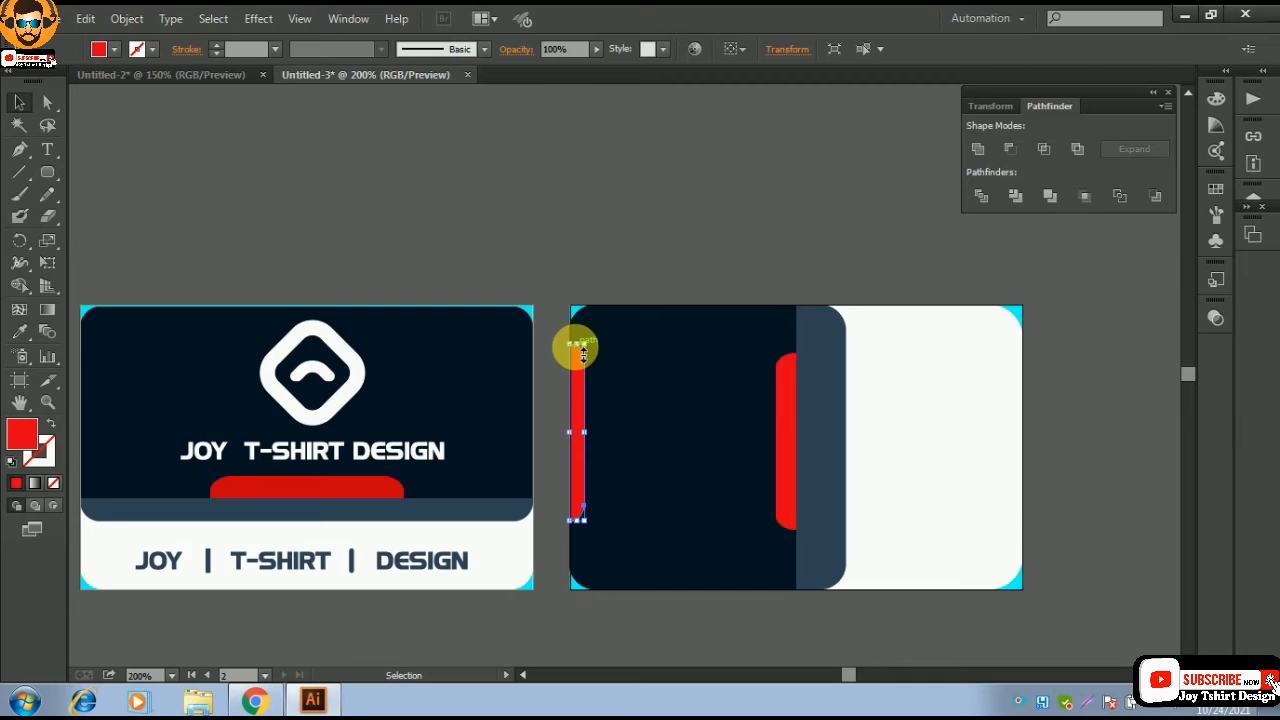
mouse_move(583, 347)
left_mouse_down()
mouse_move(586, 370)
mouse_move(578, 362)
left_mouse_up()
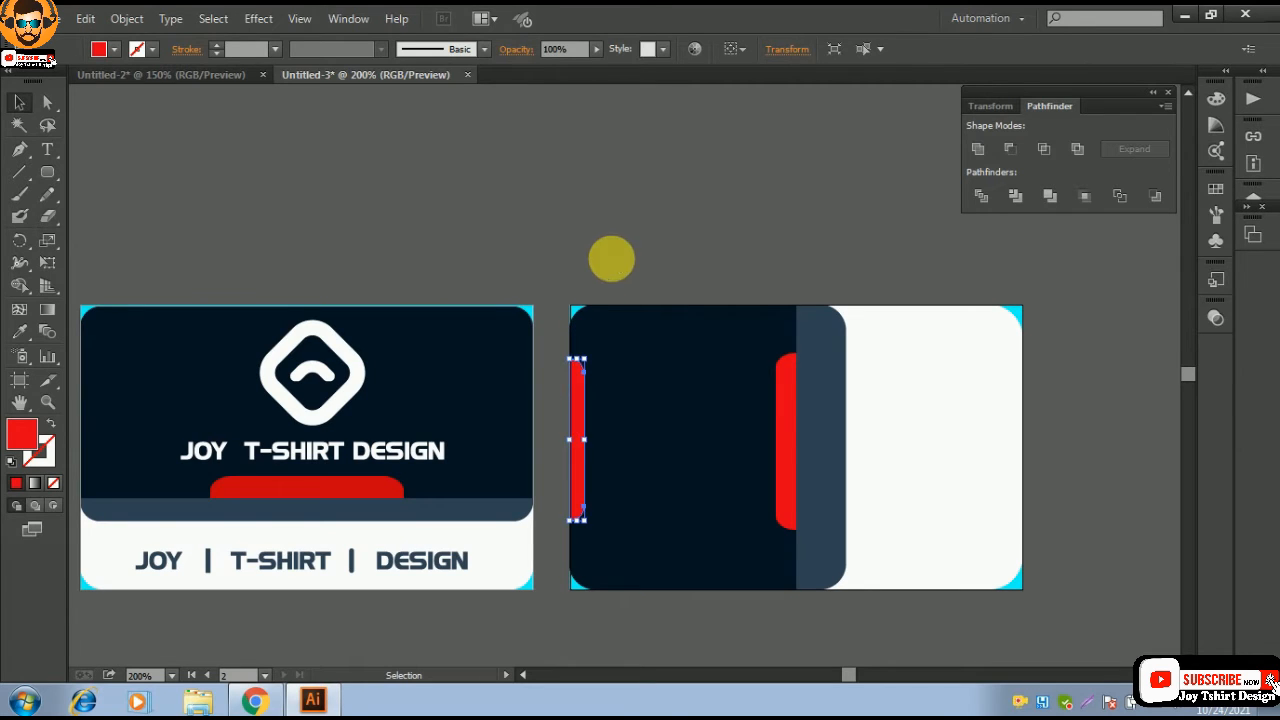
left_click(609, 258)
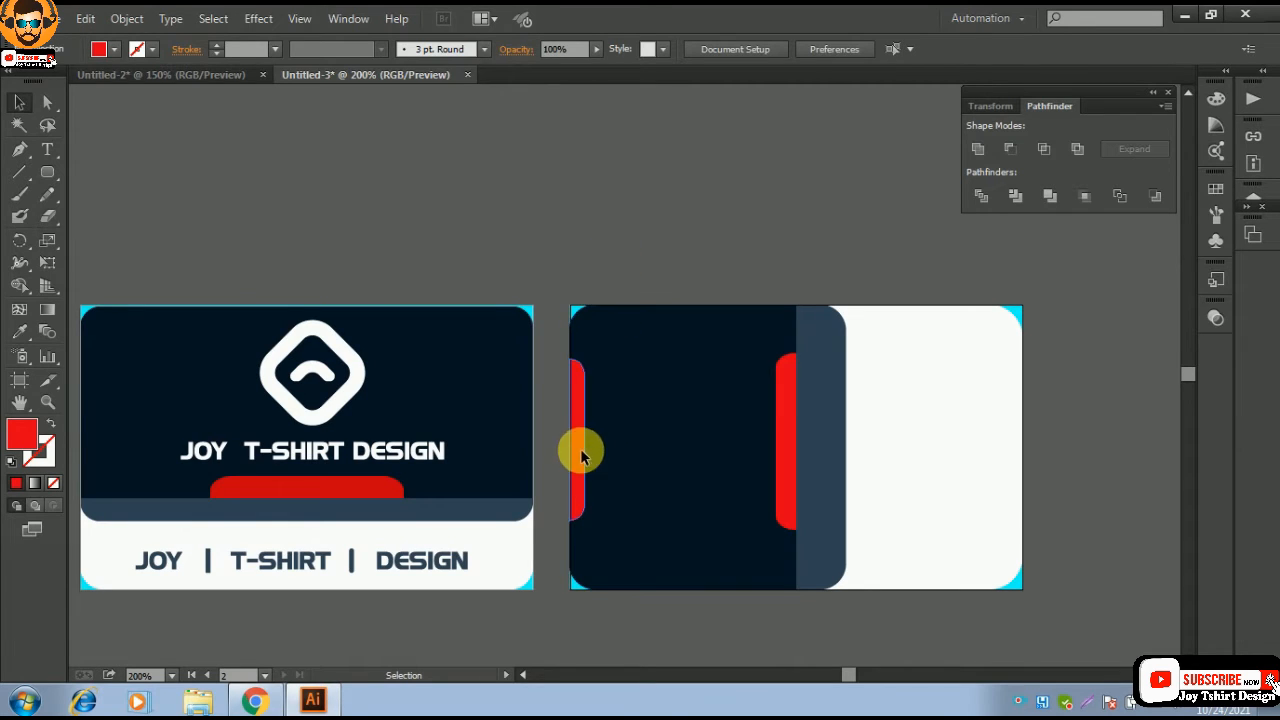
- Group the left and right red strips on the navy panel
left_click(581, 452)
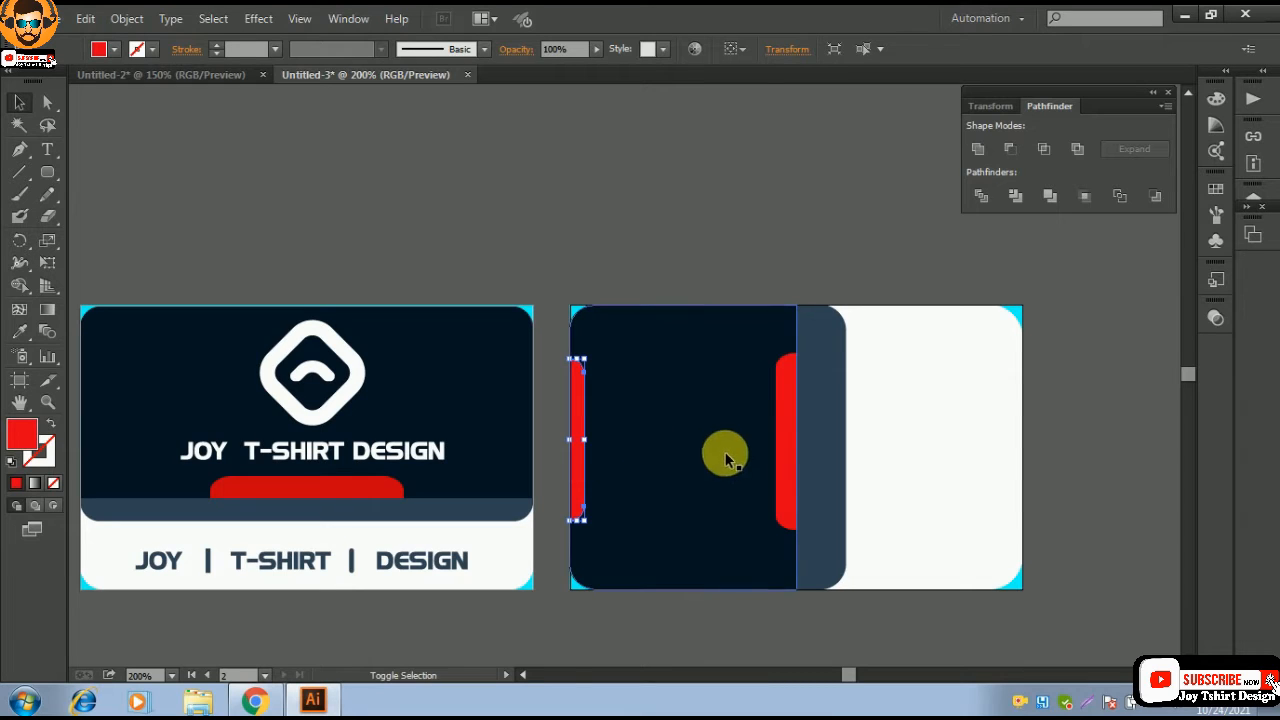
left_click(784, 455, "shift")
right_click(785, 458)
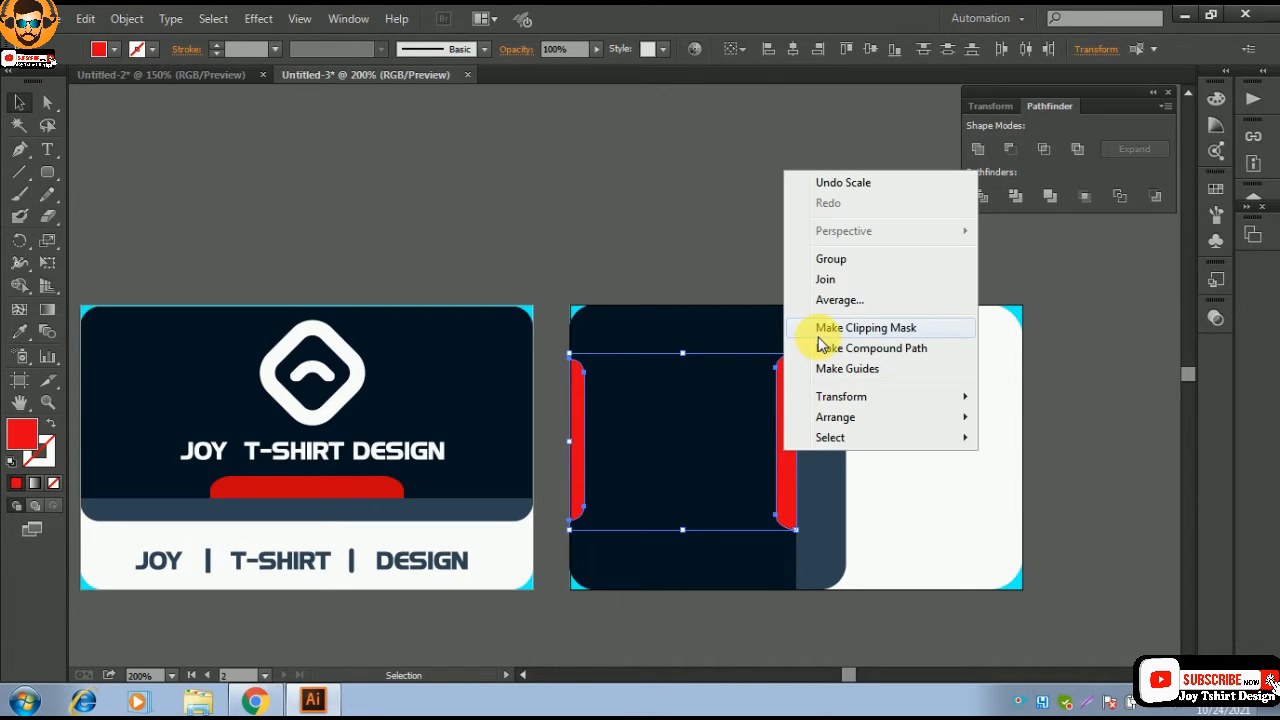
left_click(845, 261)
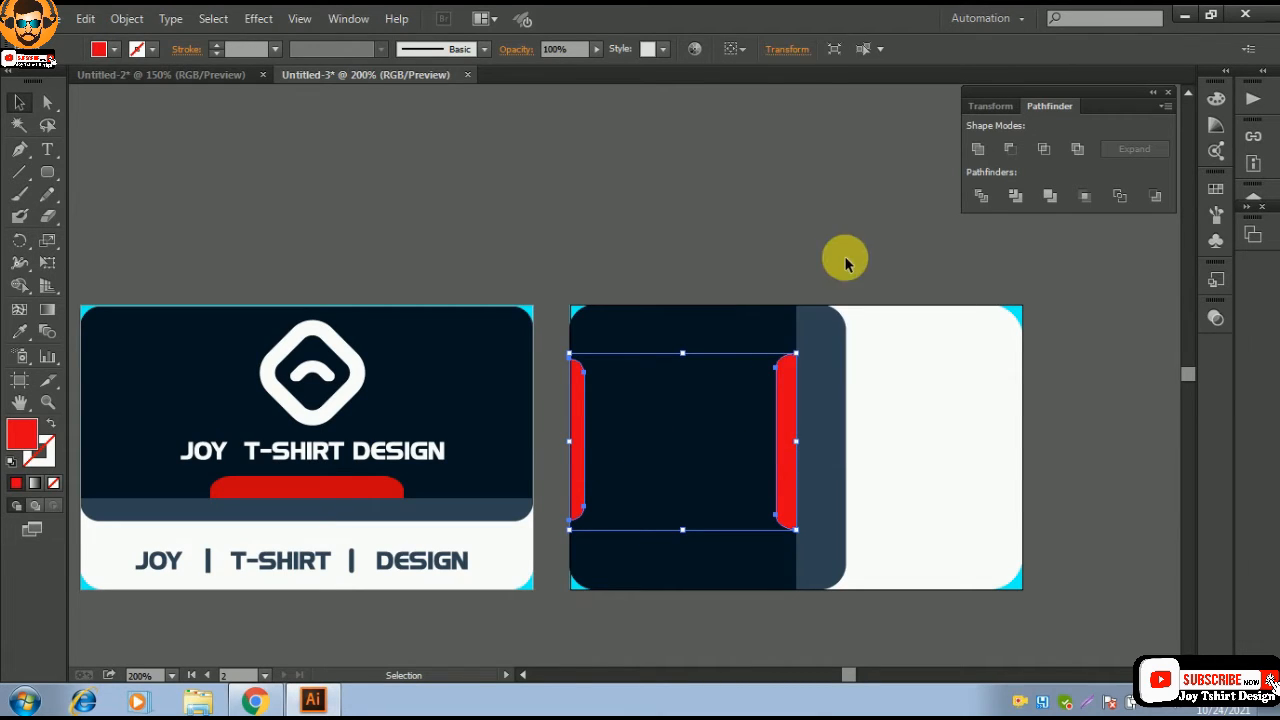
- Align the grouped red strips and the navy panel on their vertical centers
left_click(783, 428)
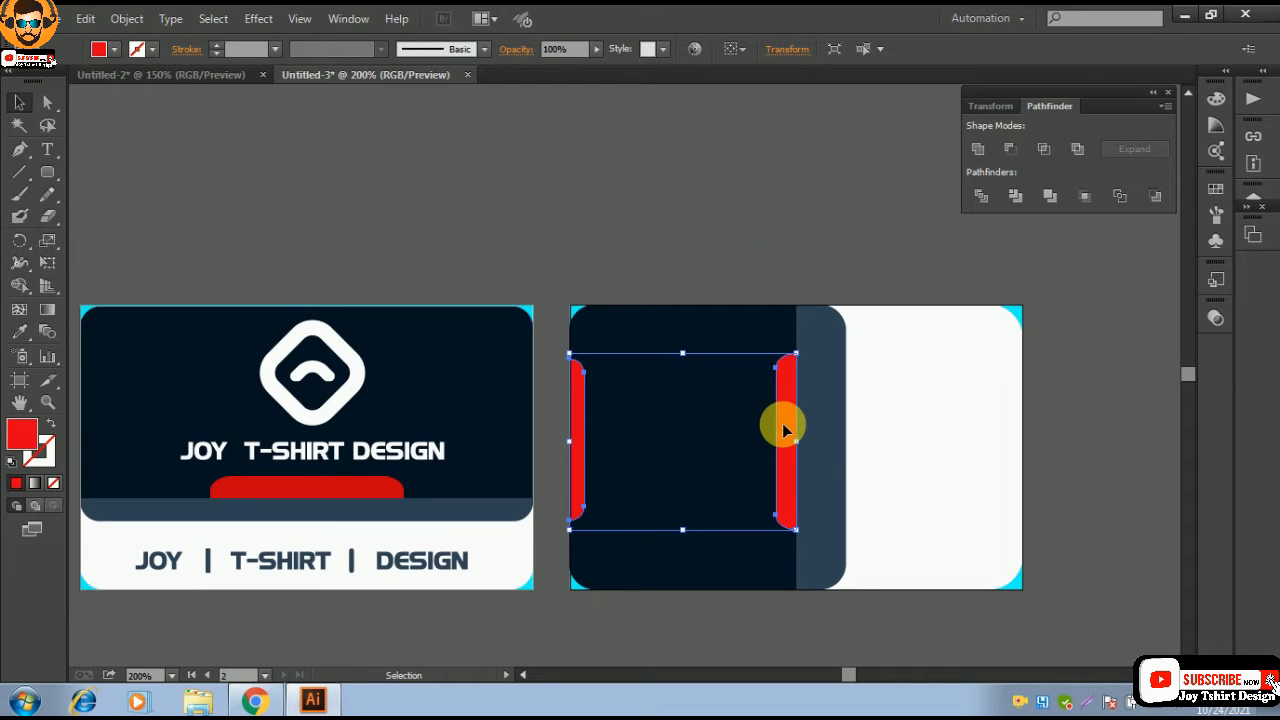
left_click(733, 333, "shift")
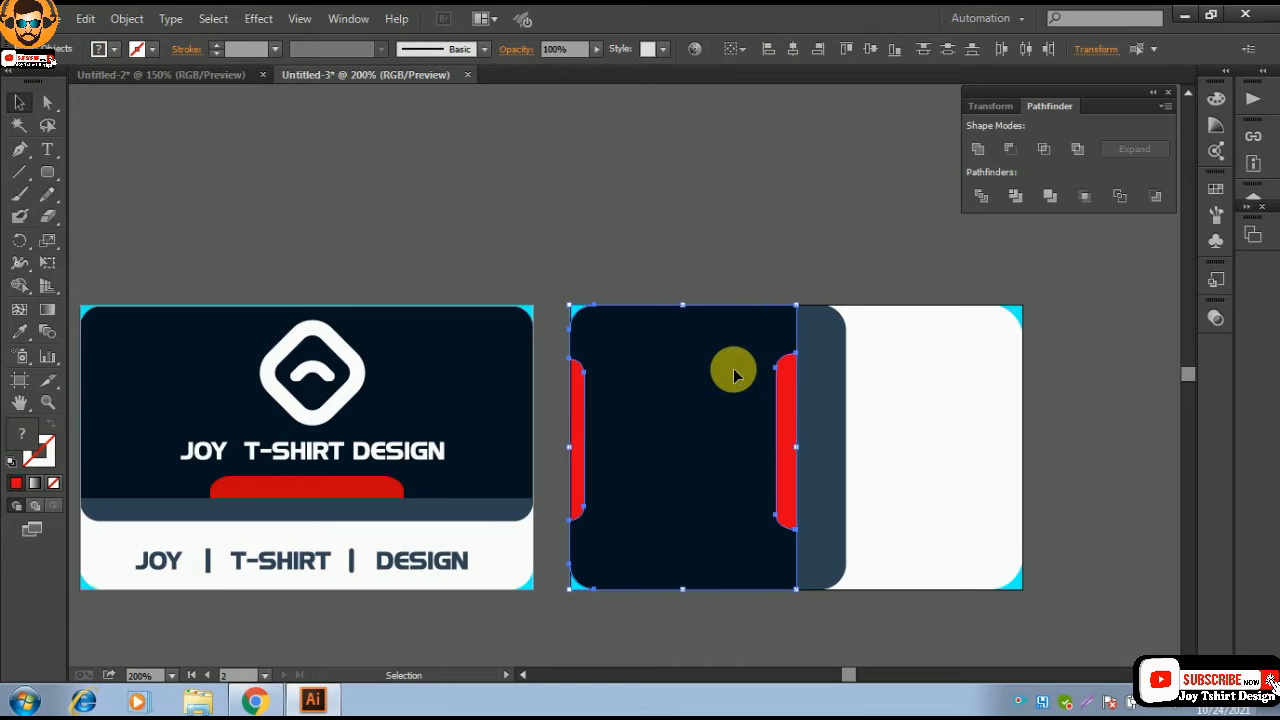
left_click(871, 52)
left_click(752, 197)
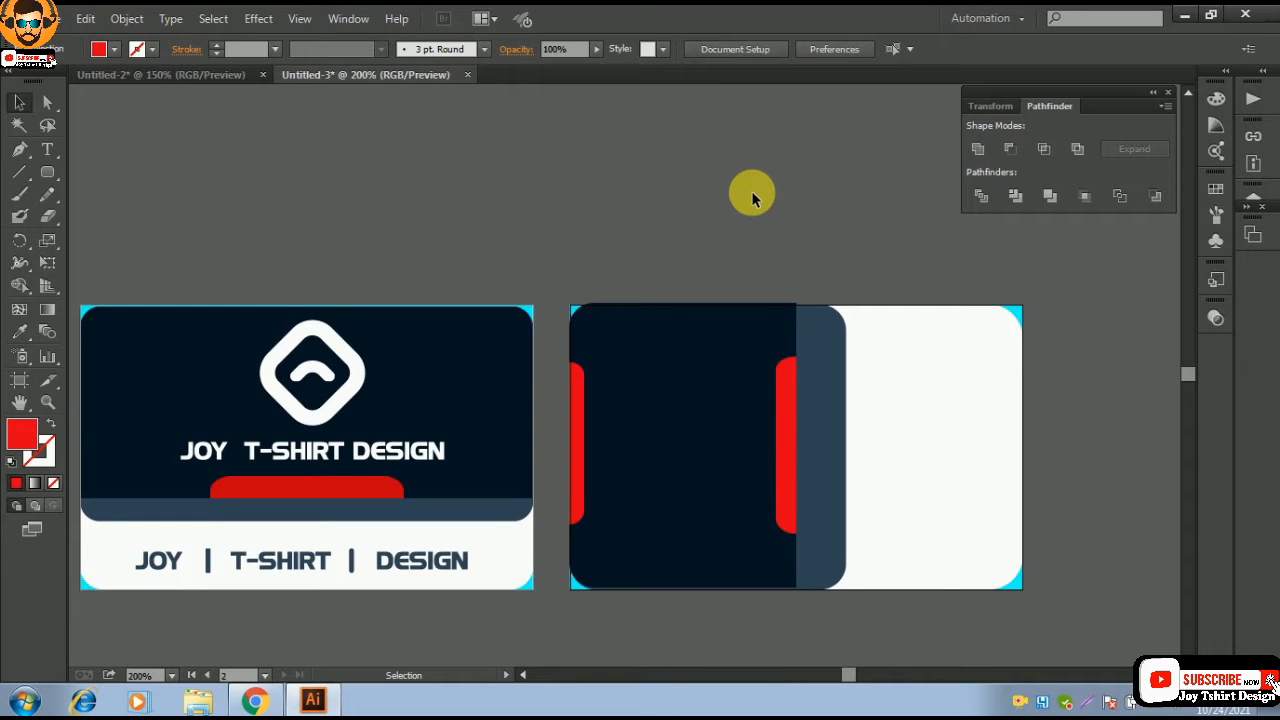
- Ungroup the two red strips on the back card
key("ctrl+minus")
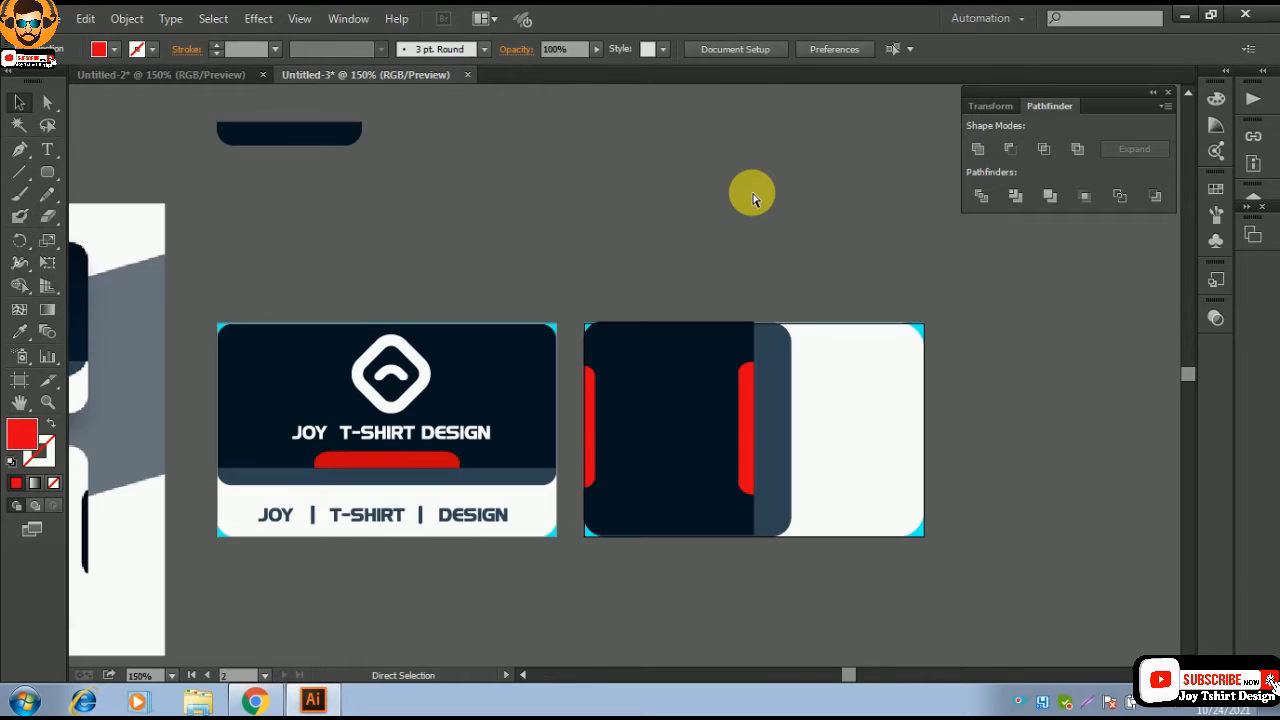
key("ctrl+minus")
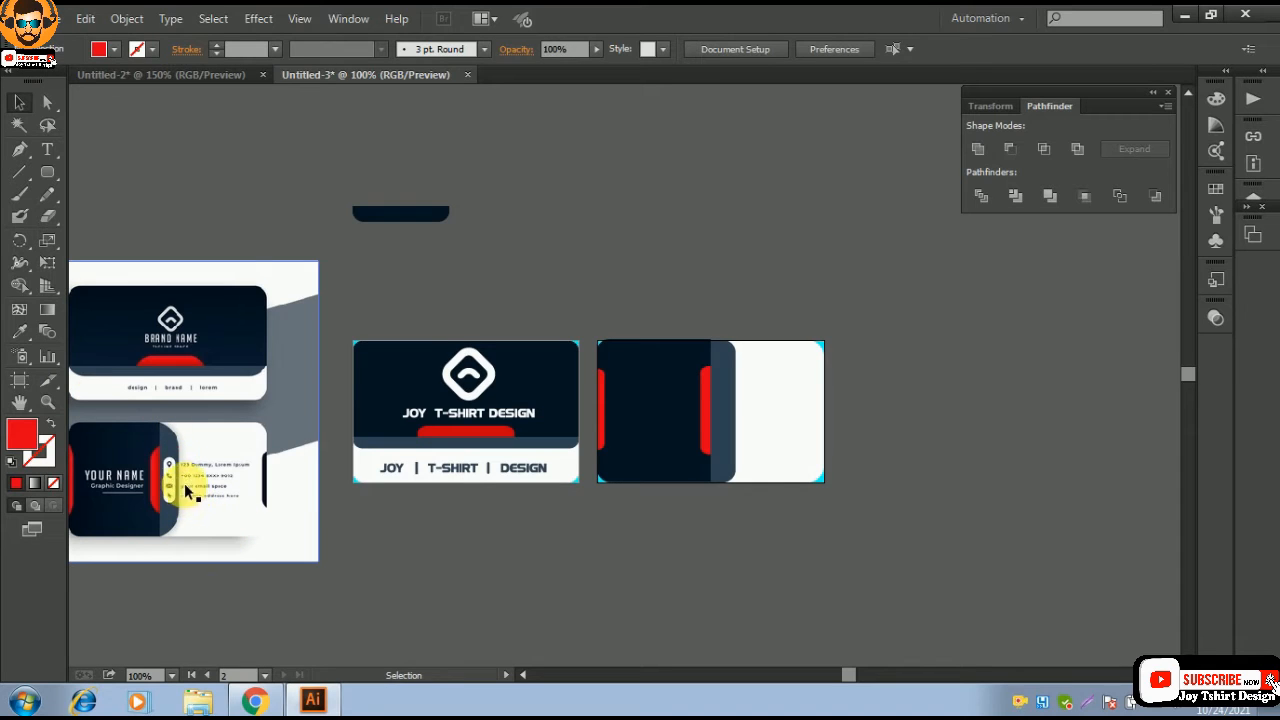
left_click(548, 295)
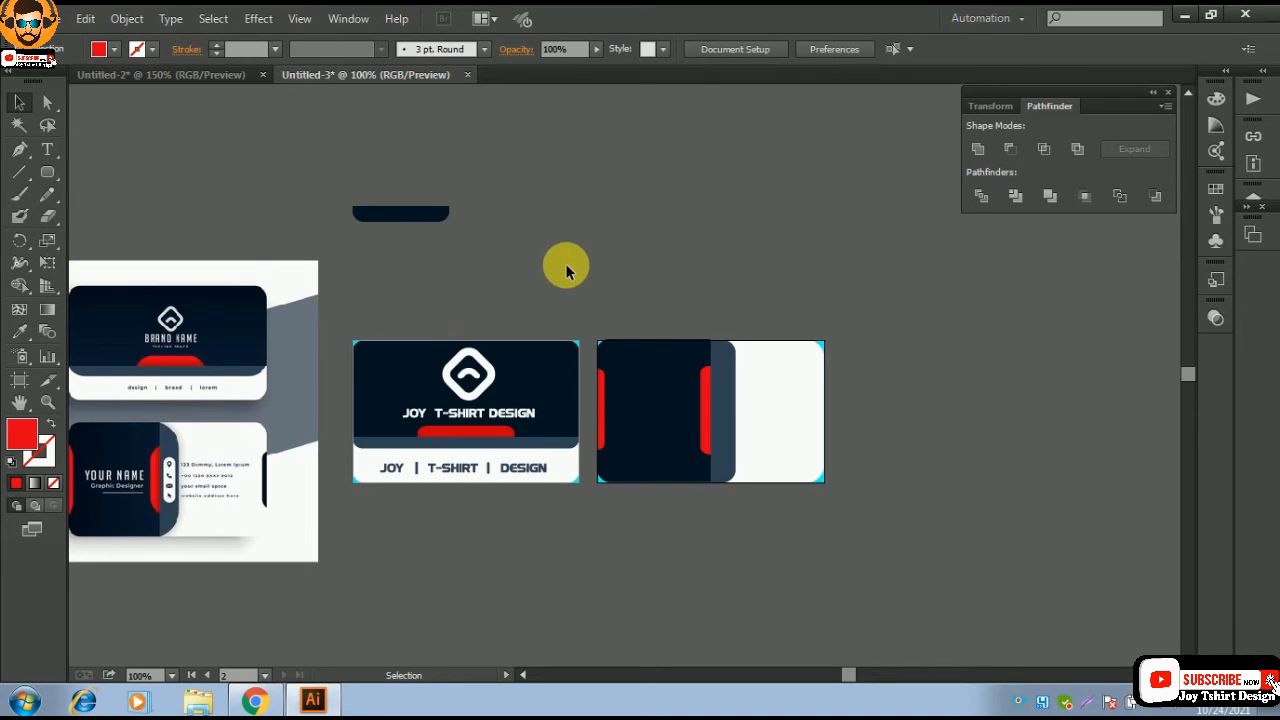
left_click(268, 468)
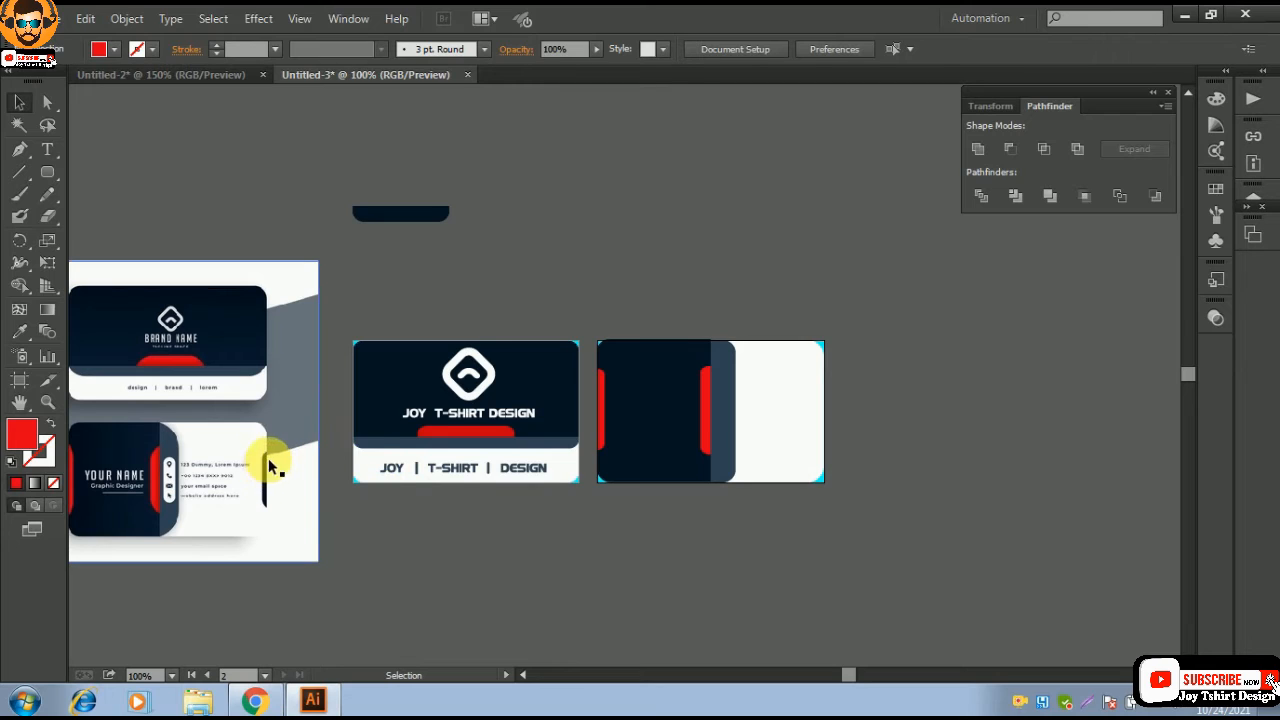
left_click(705, 399)
right_click(707, 396)
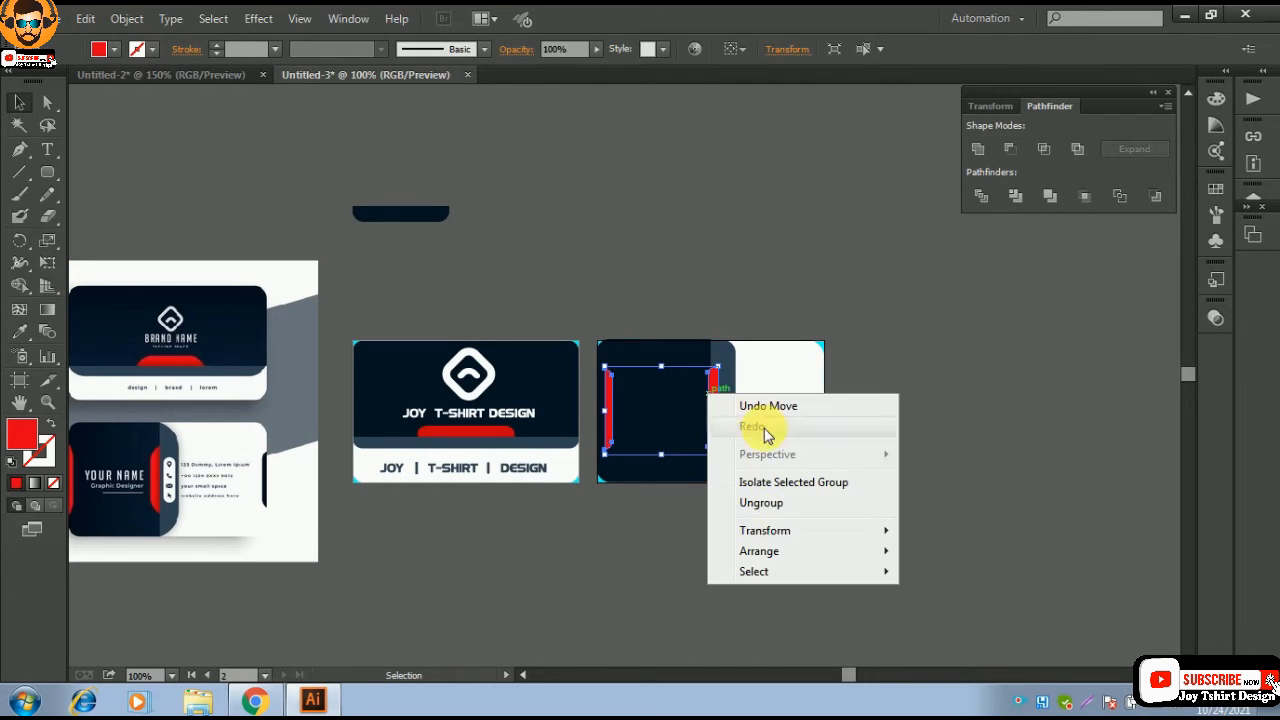
left_click(768, 504)
left_click(983, 465)
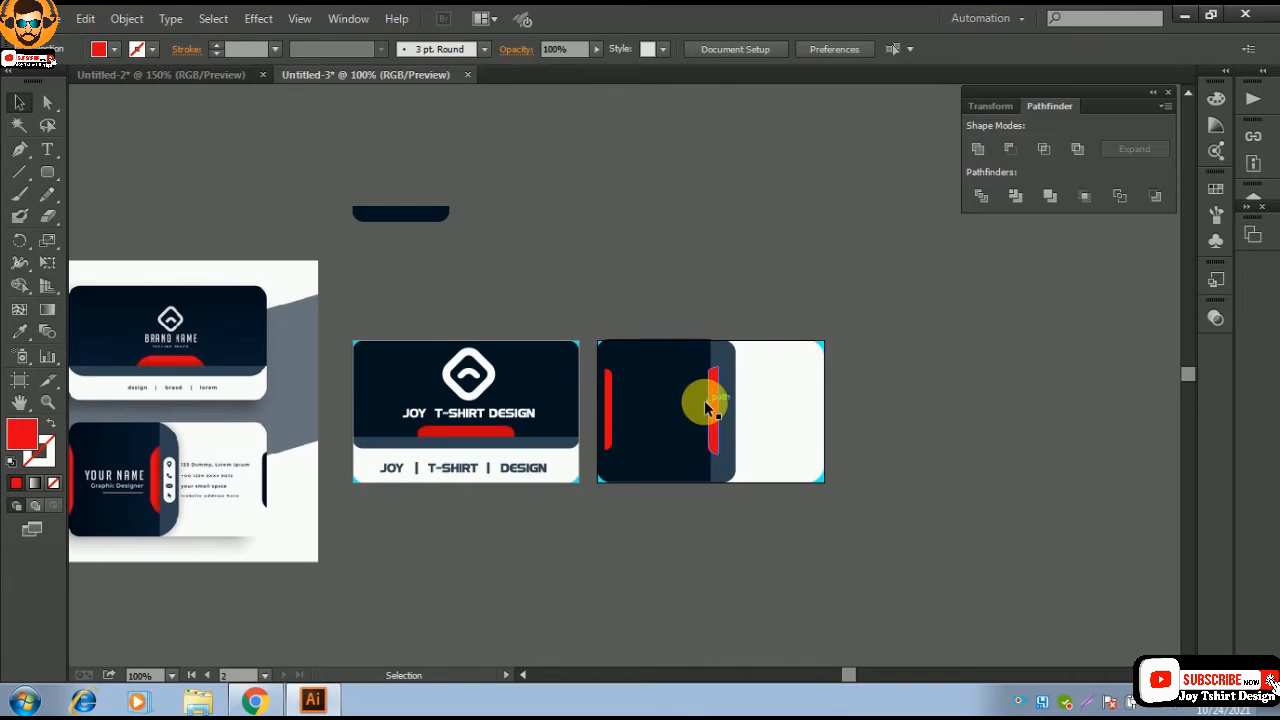
- Nudge the right red strip back to the left until its straight side sits flush with the navy panel's right edge
left_click(714, 405)
key("a")
key("ctrl+=")
key("ctrl+=")
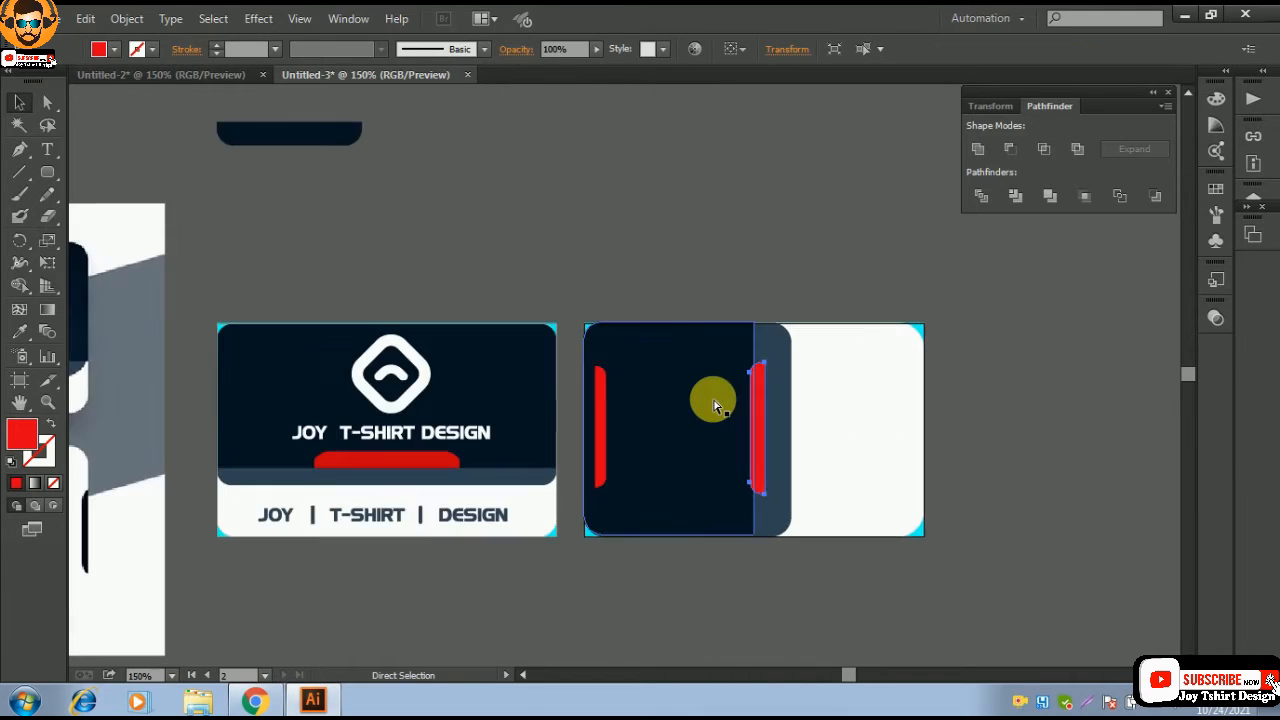
left_click(795, 422)
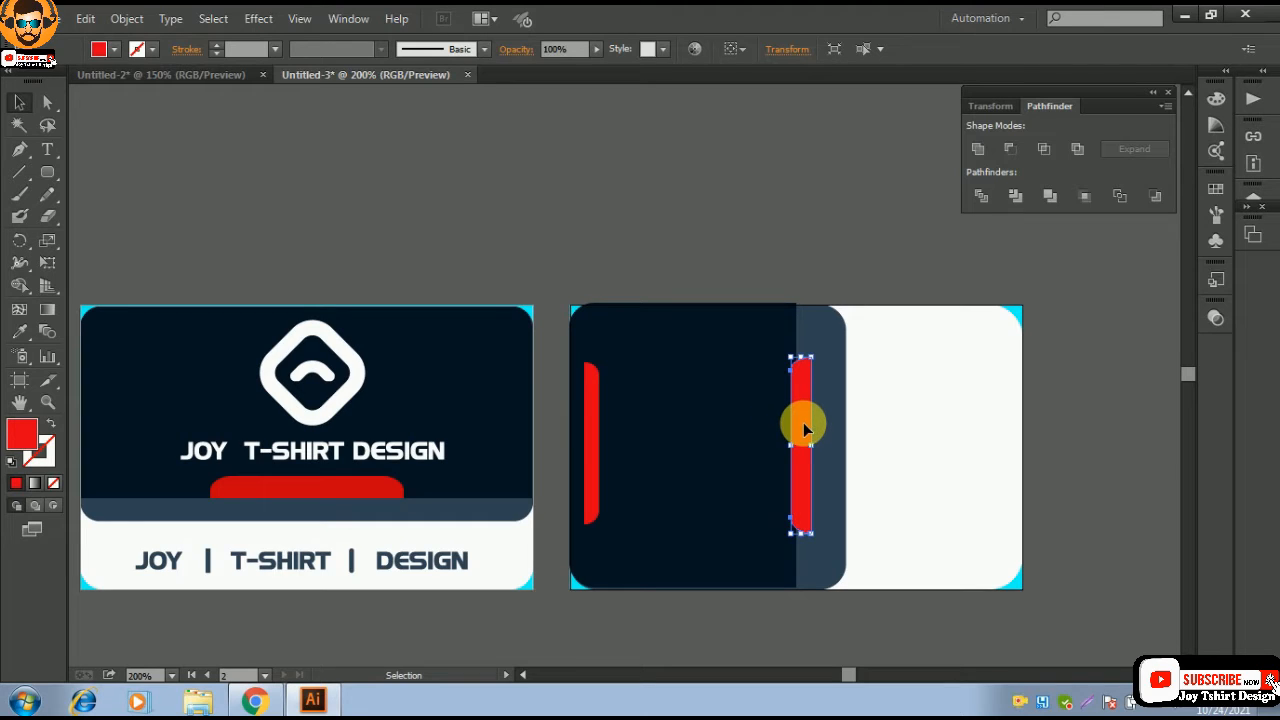
key("Left")
key("Left")
key("Left")
key("Left")
key("Left")
key("Left")
key("Left")
key("Left")
key("Left")
key("Left")
key("Left")
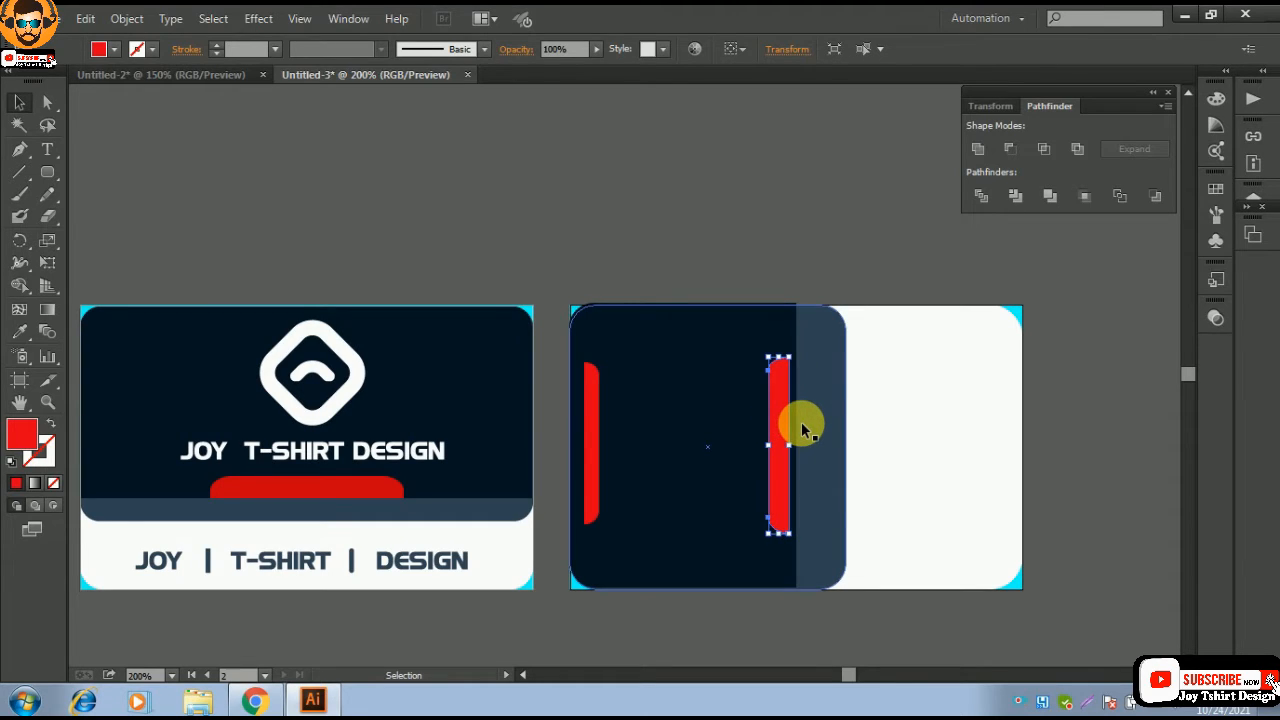
key("Right")
key("Right")
key("Right")
key("Right")
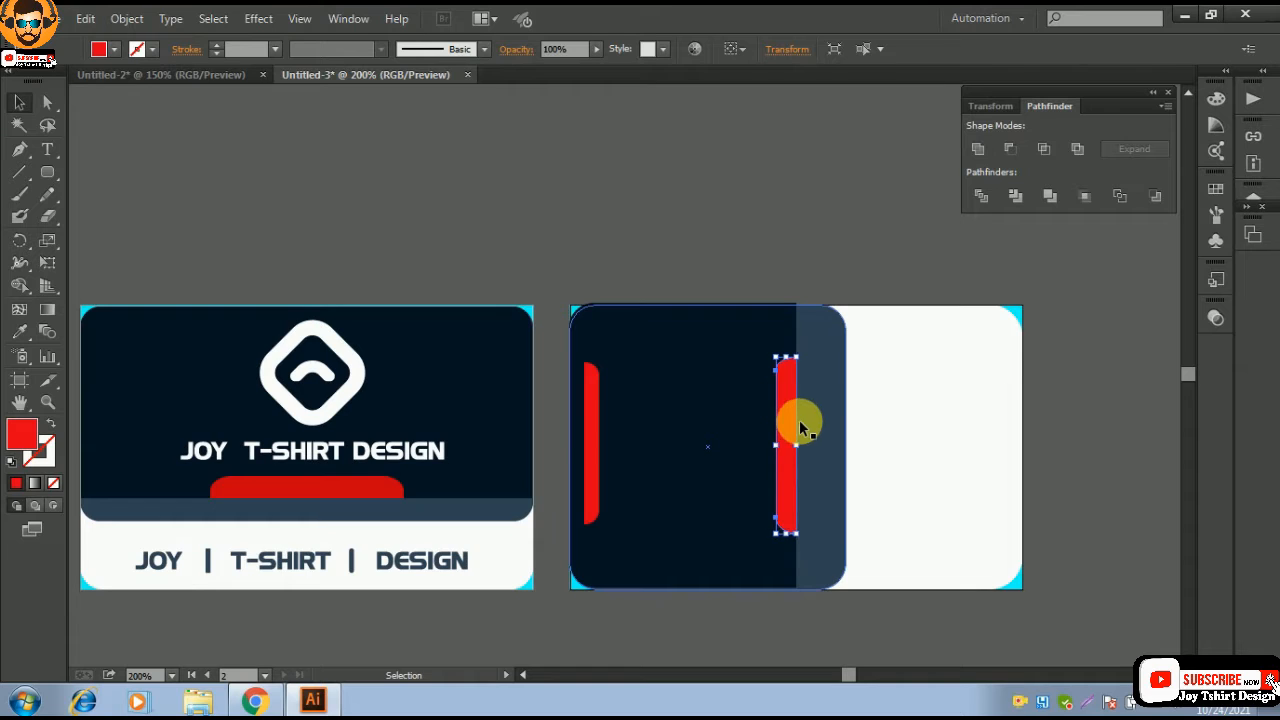
left_click(740, 257)
- Place a duplicate of the right red strip flush against the white area's outer right edge
left_click(792, 428)
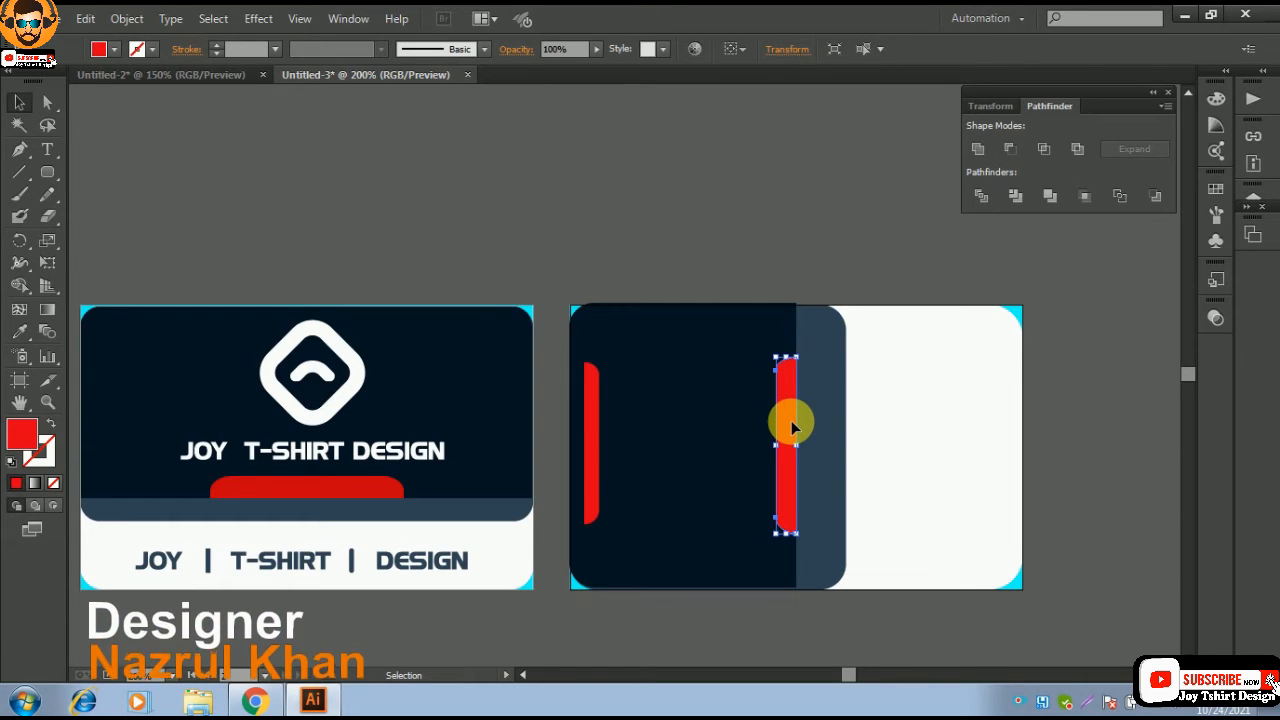
left_click_drag(792, 428, 1014, 424)
left_click(1095, 377)
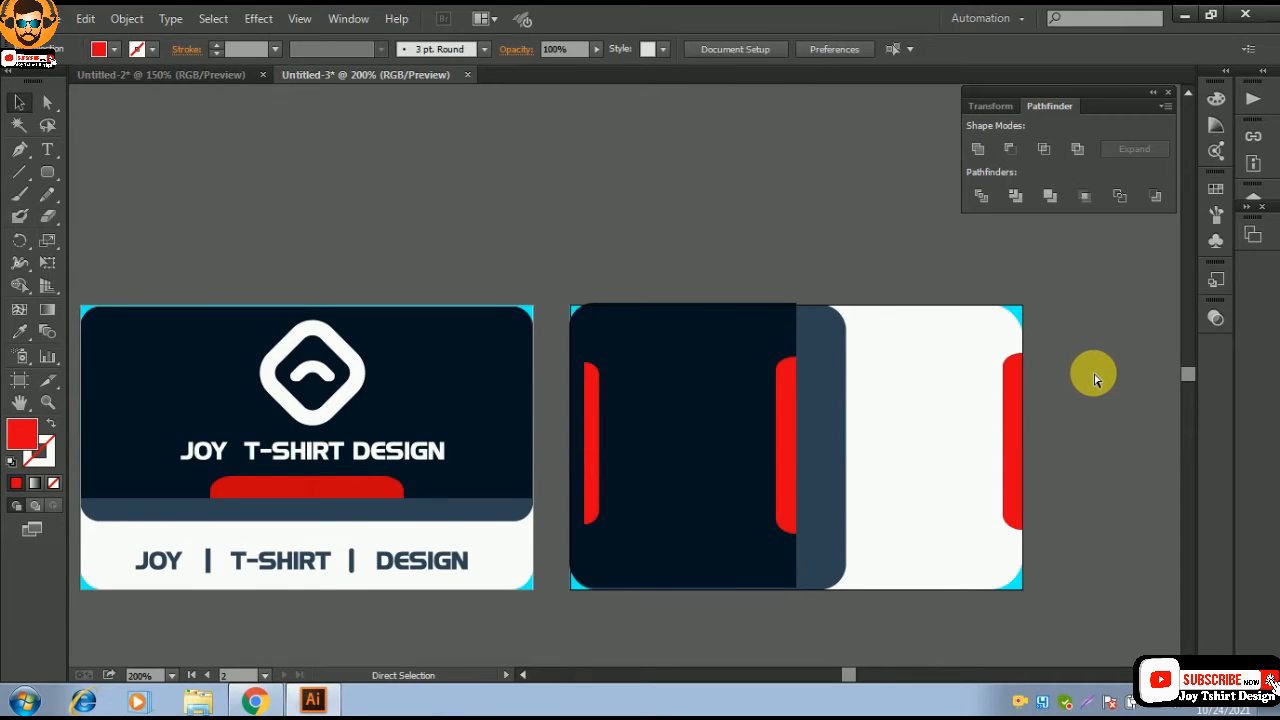
- Move the back card's left red strip outward until its straight side sits flush with the navy panel's outer edge
key("ctrl+minus")
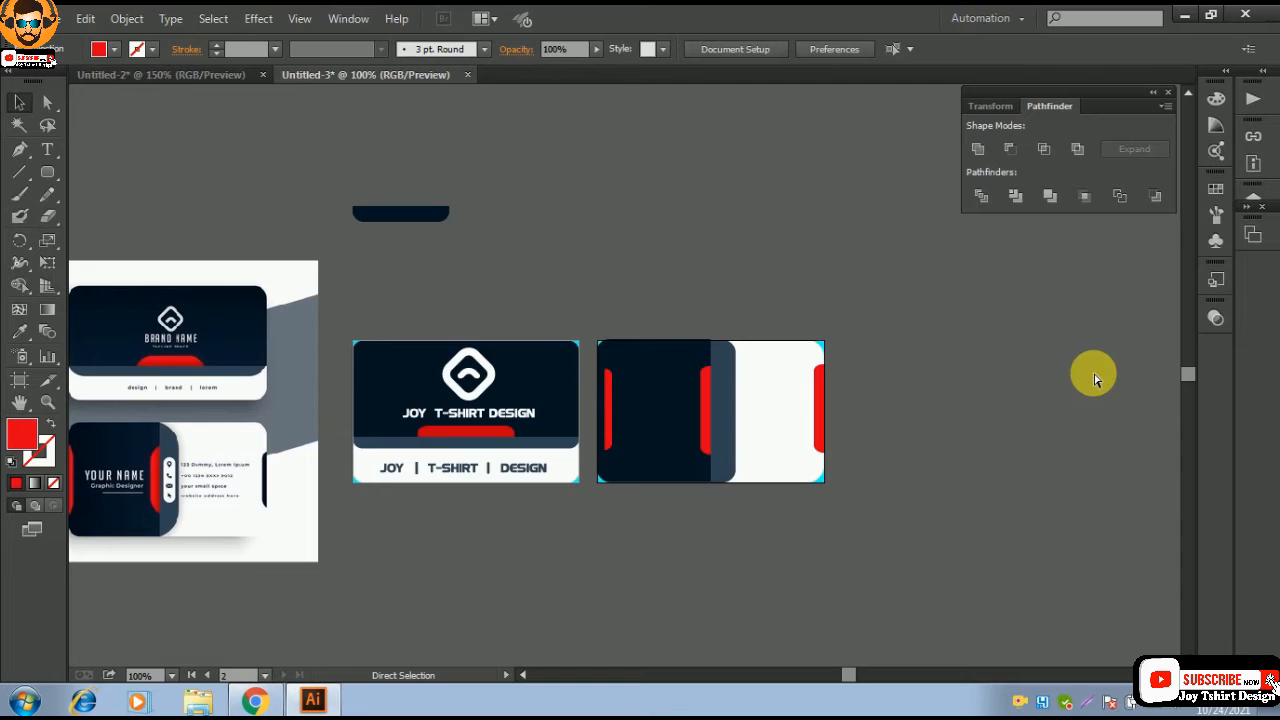
key("ctrl+plus")
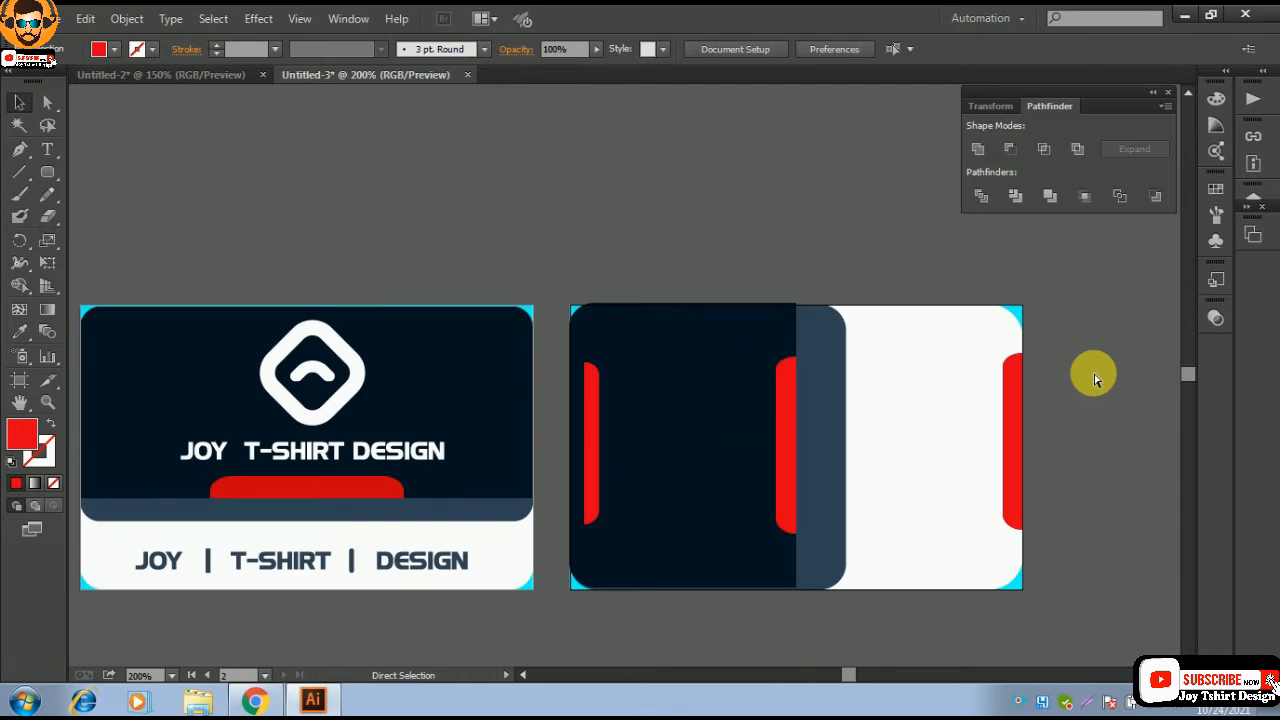
left_click(1012, 415)
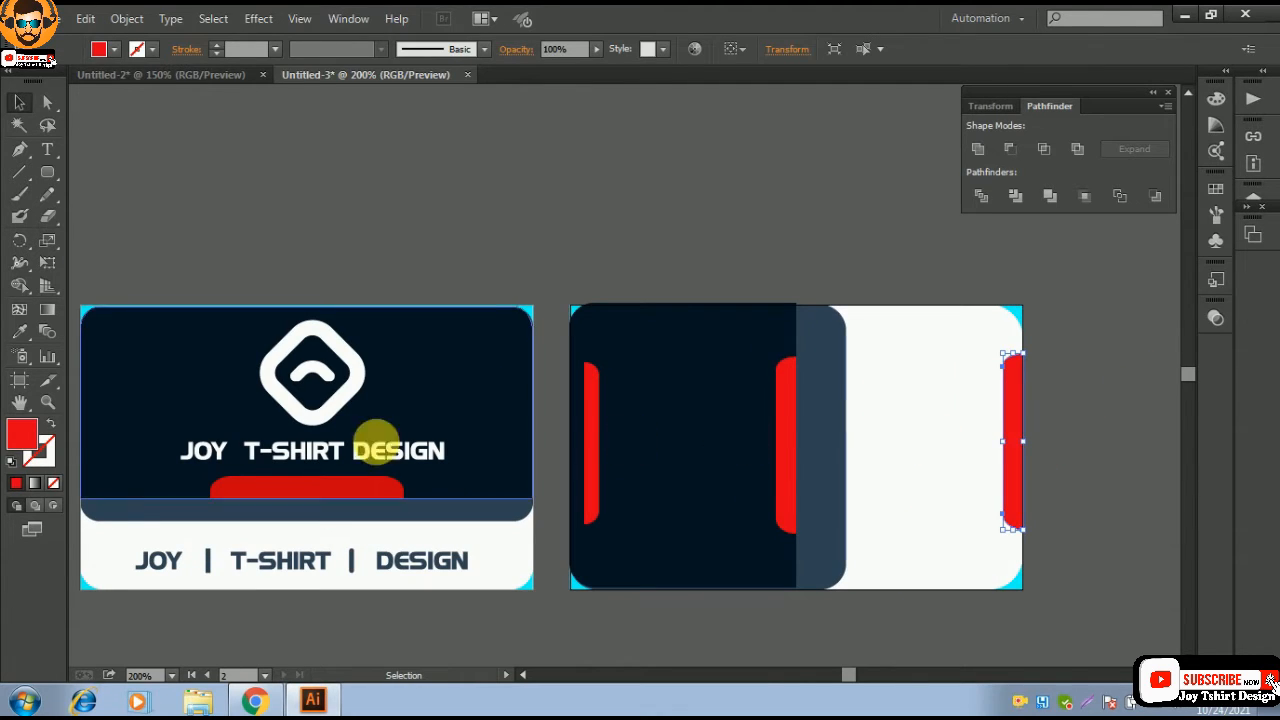
left_click_drag(463, 291, 541, 220)
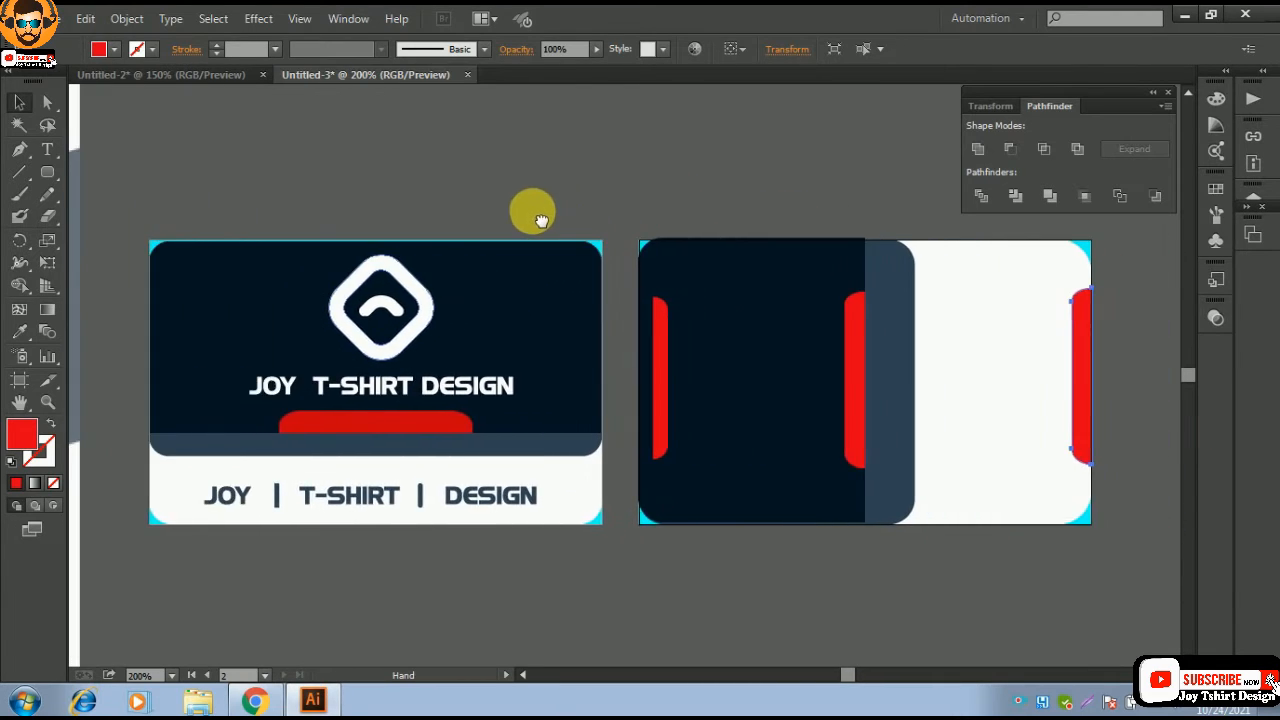
left_click(658, 364)
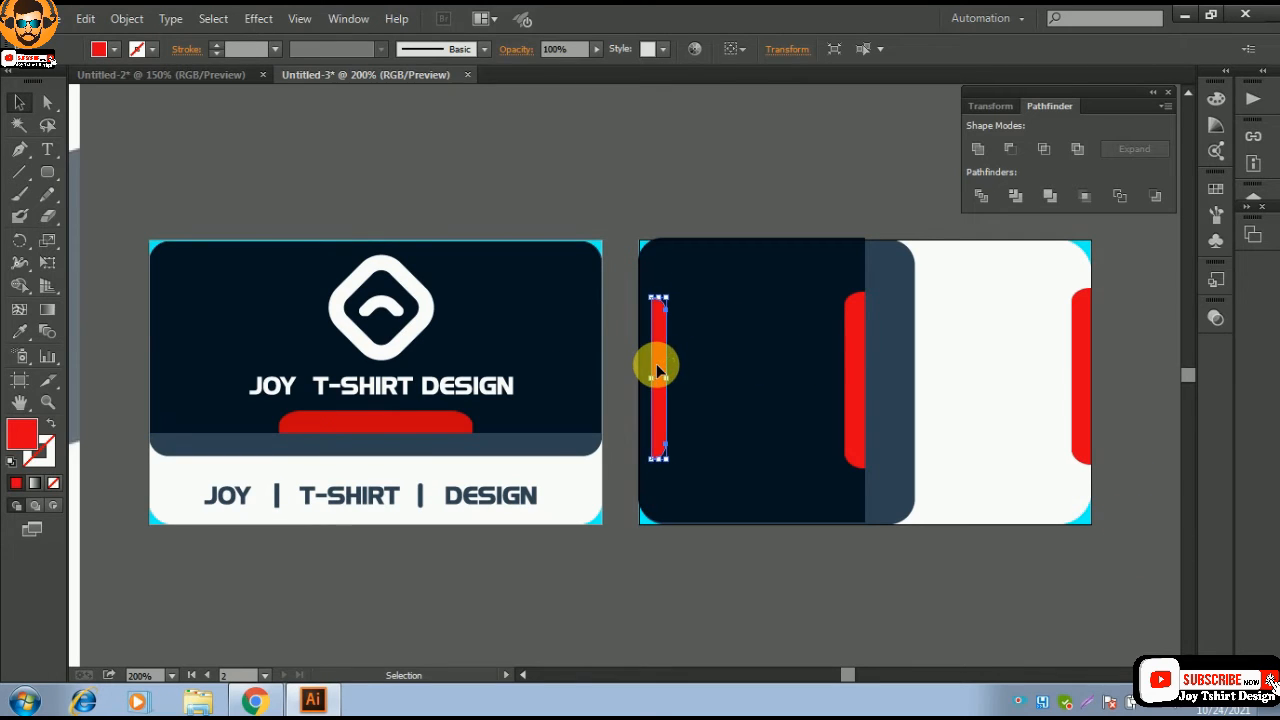
left_click_drag(657, 372, 649, 370)
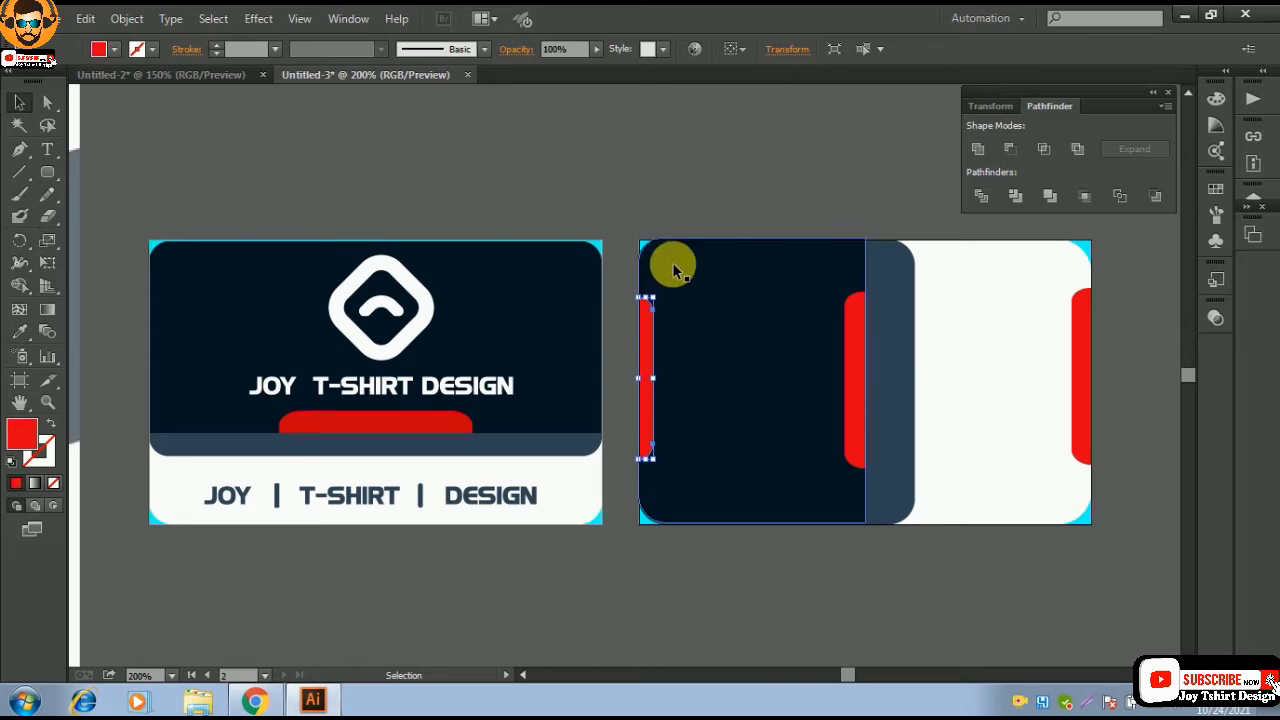
left_click(643, 180)
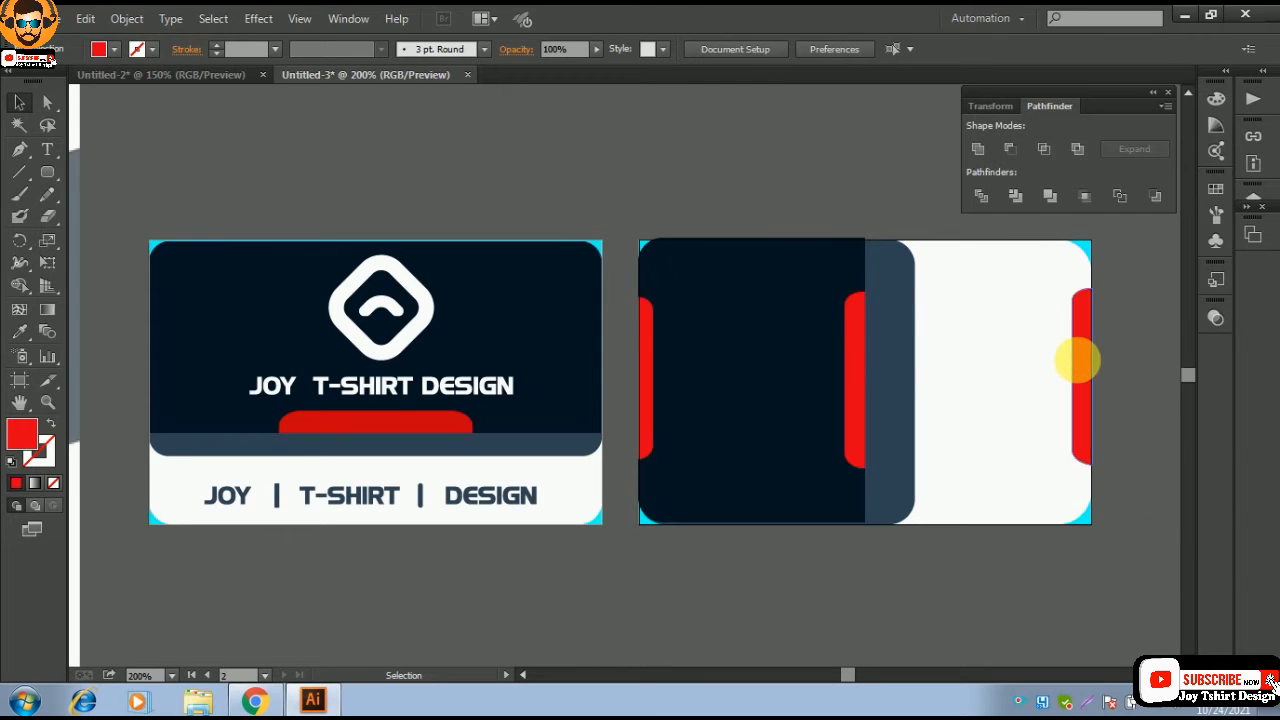
- Recolor the red strip on the white area's outer edge with the dark navy sampled from the back card's panel
left_click(1078, 362)
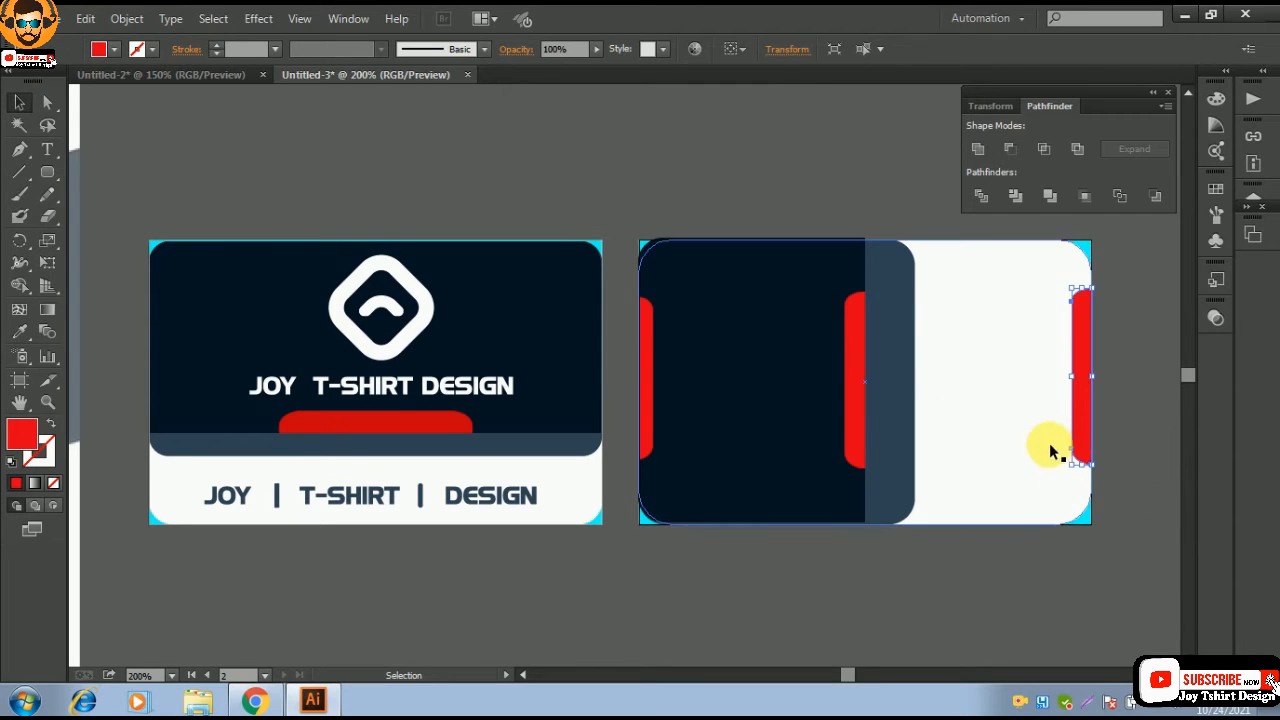
left_click(22, 336)
left_click(727, 321)
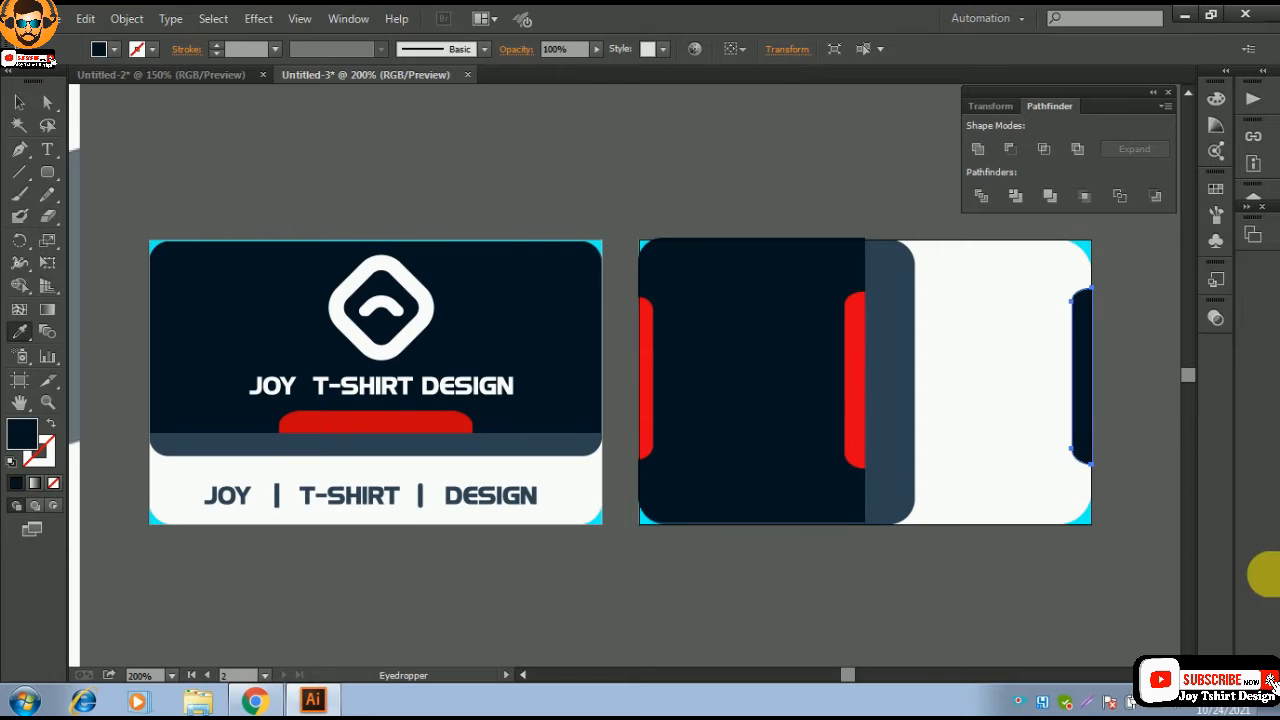
left_click(17, 103)
left_click(426, 160)
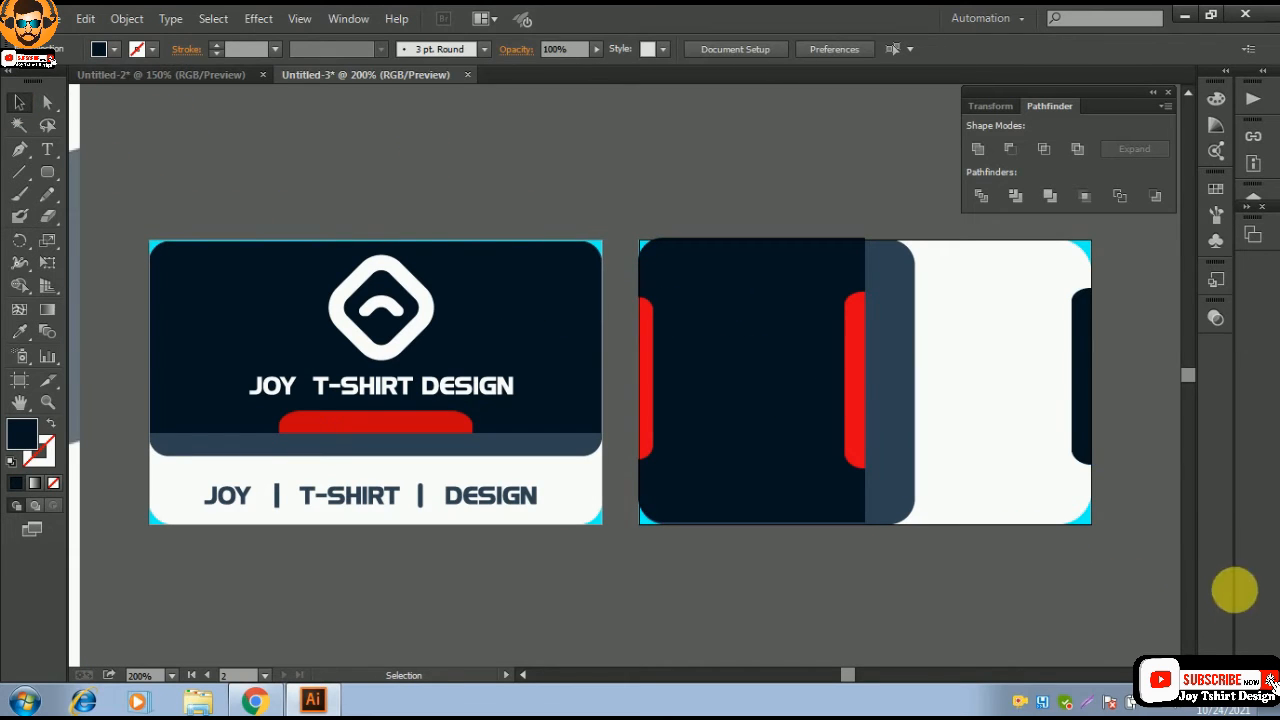
- Shift the navy edge strip slightly outward so that a narrower part of it shows on the white area
left_click(1090, 374)
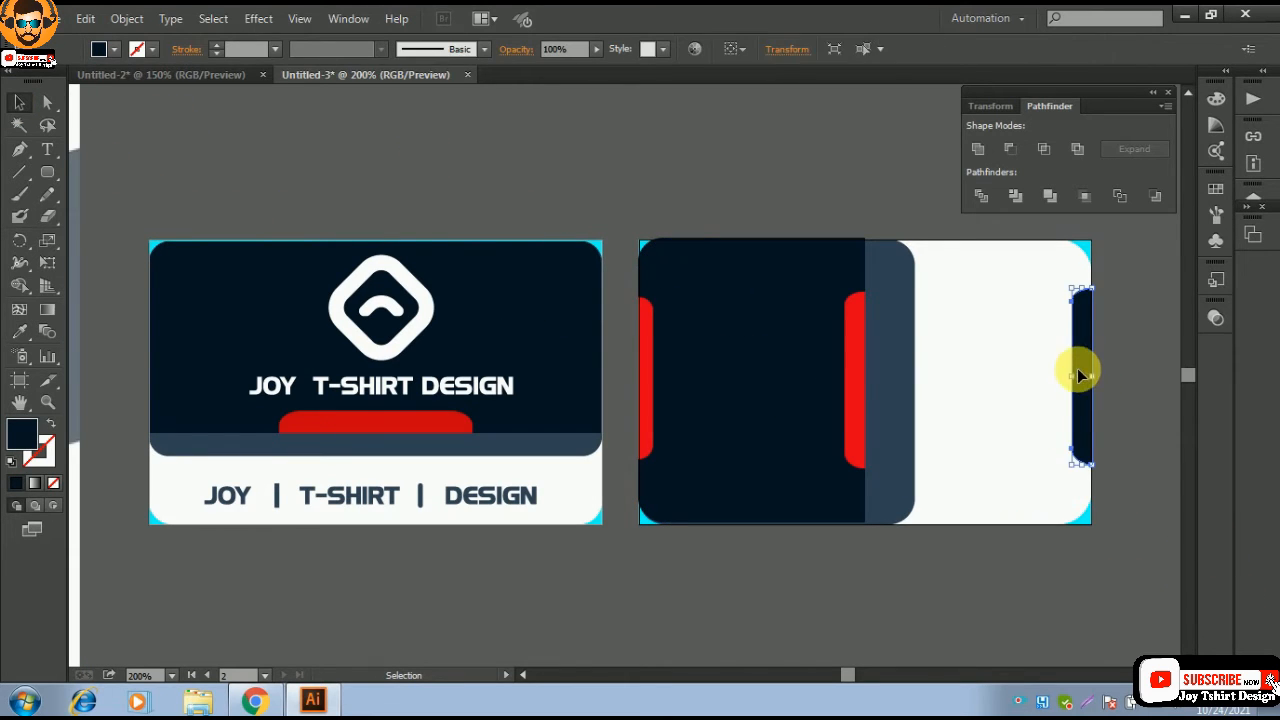
left_click_drag(1080, 381, 1080, 380)
left_click(1160, 378)
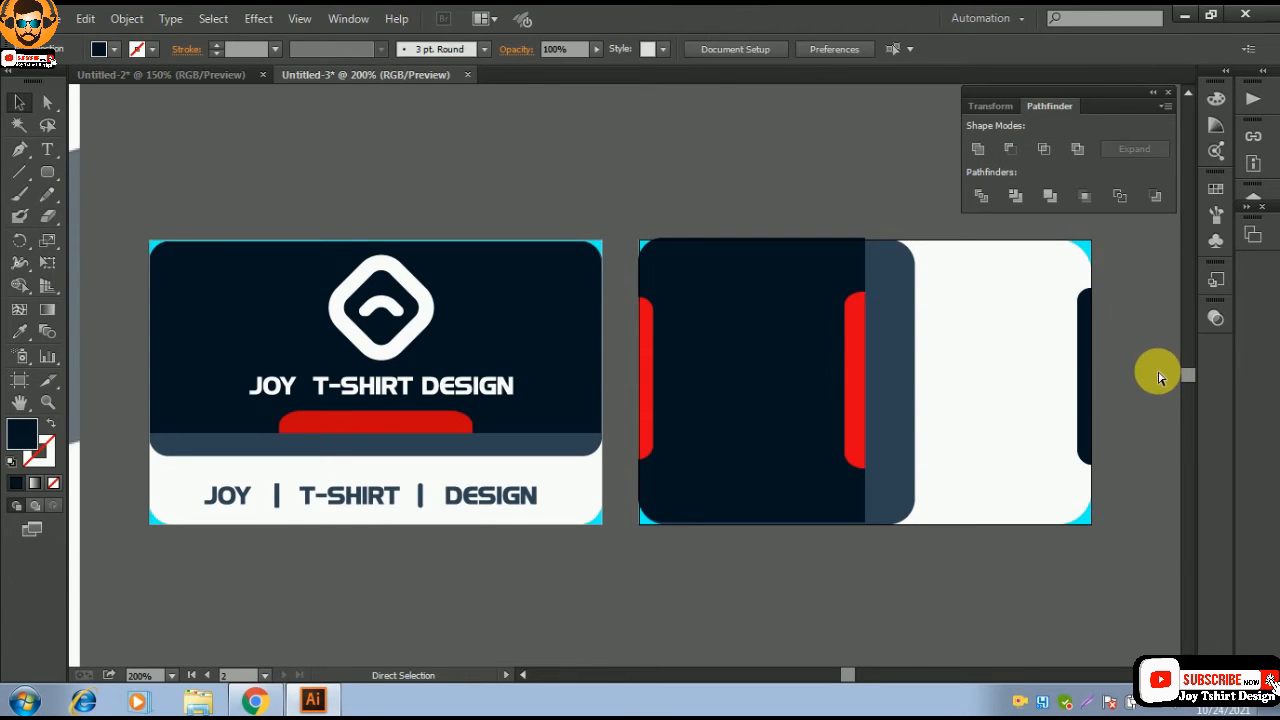
- Draw a rounded rectangle about 0.72 by 1.74 in above the back card and round its corners to 0.32 in, forming a pill
key("ctrl+minus")
key("ctrl+minus")
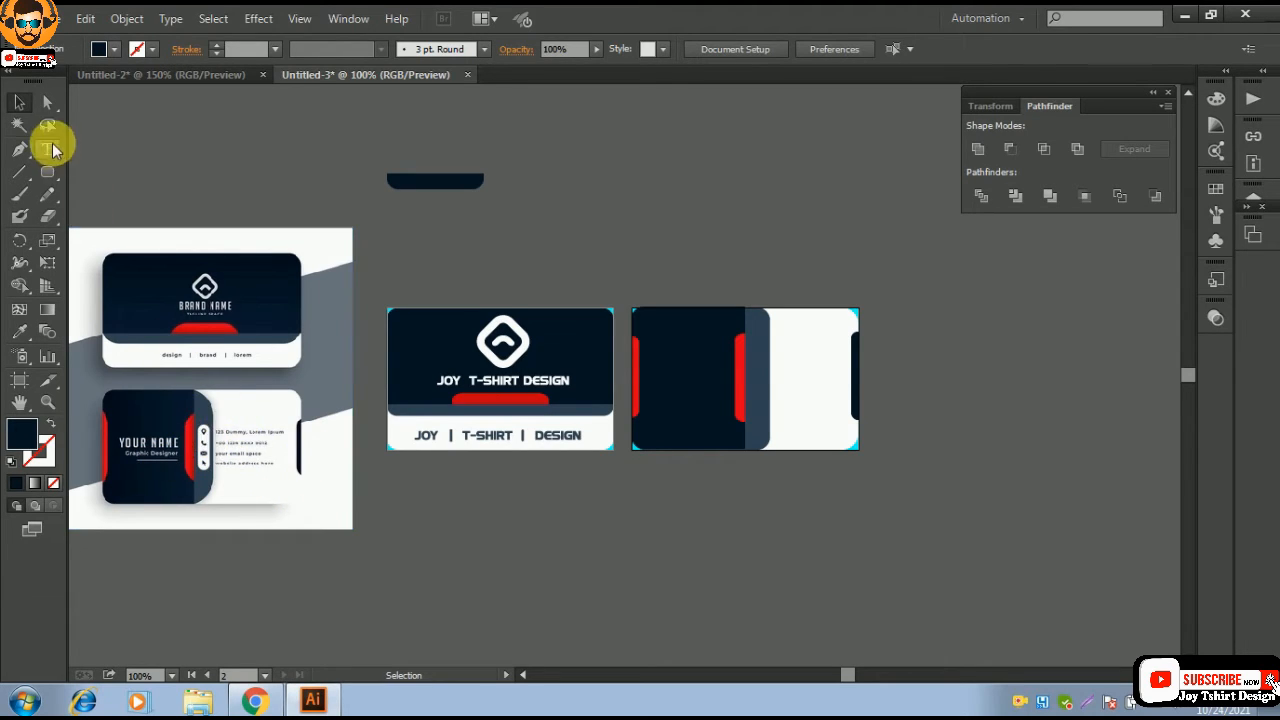
left_click_drag(52, 173, 131, 195)
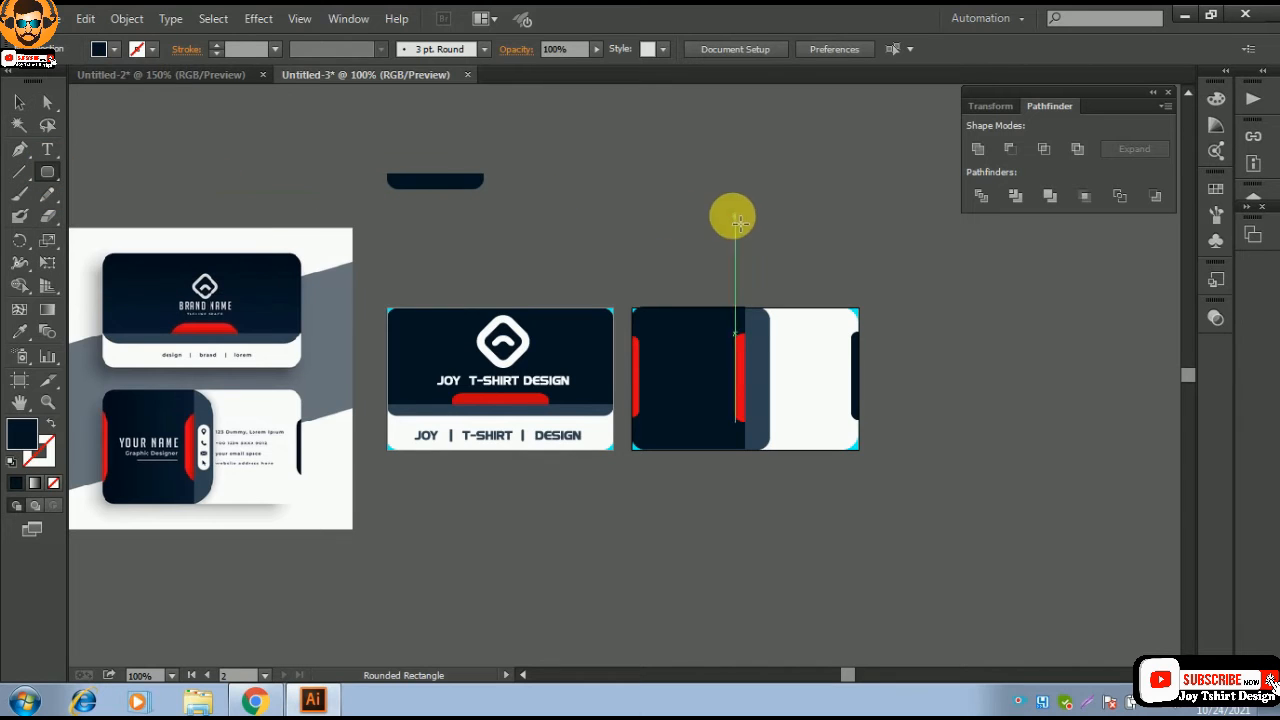
left_click_drag(656, 138, 705, 257)
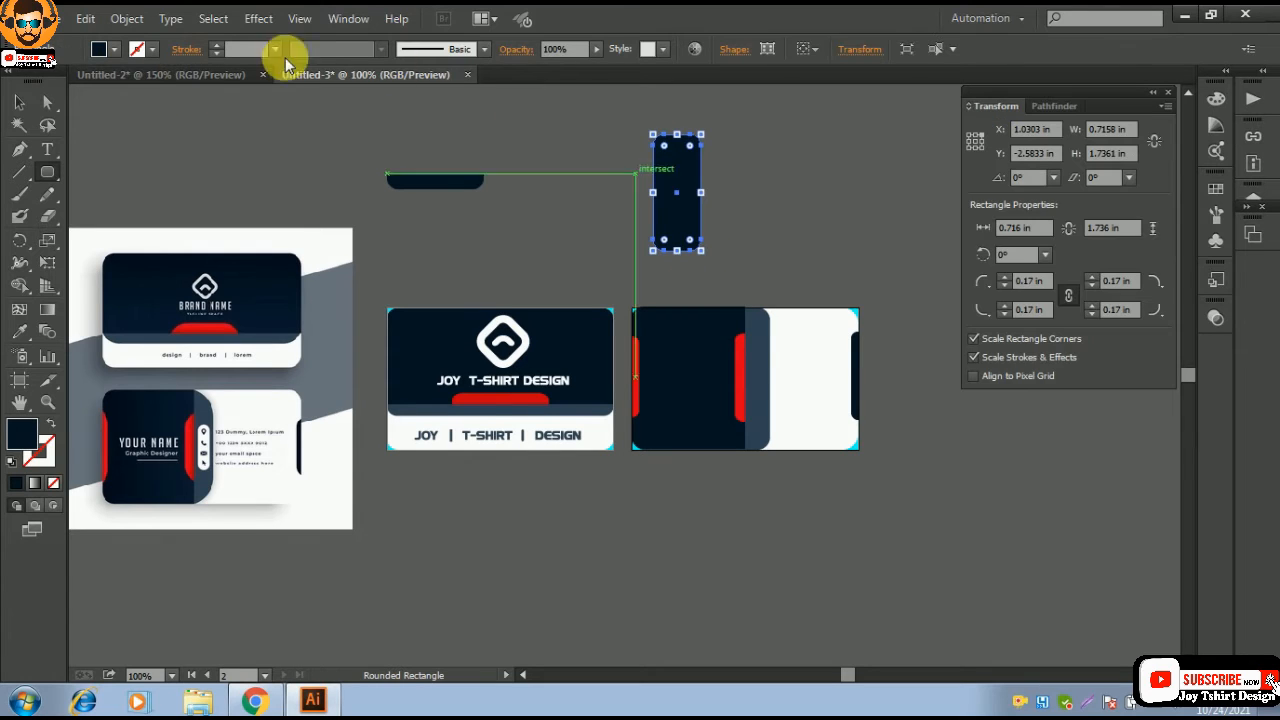
left_click(19, 103)
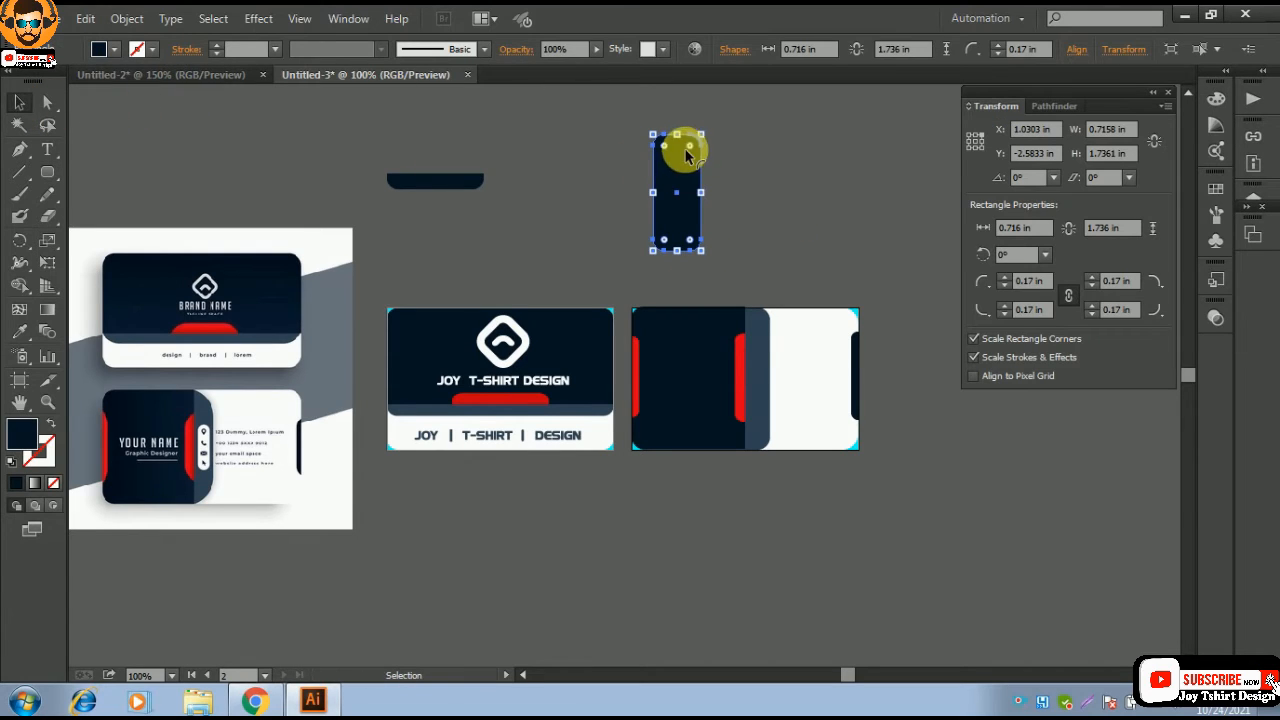
left_click_drag(665, 147, 676, 164)
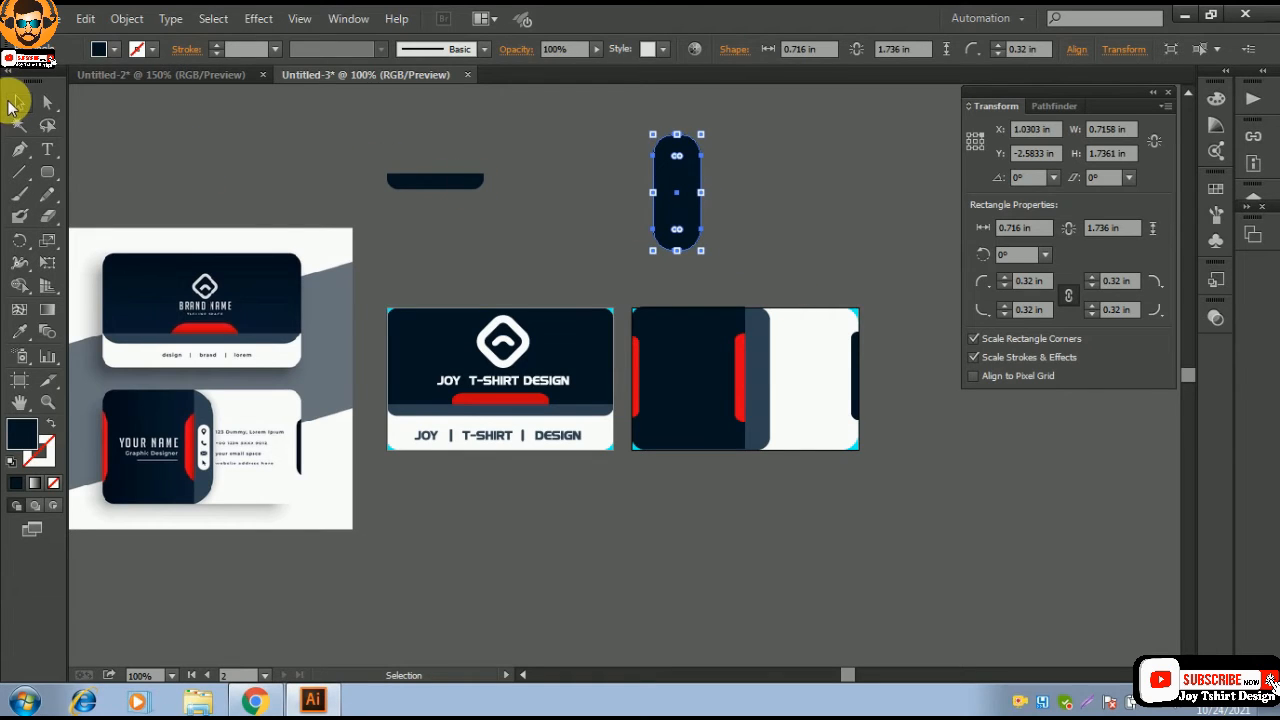
- Recolor the pill shape with the white sampled from the back card's white area
left_click(19, 102)
left_click(706, 216)
left_click(677, 200)
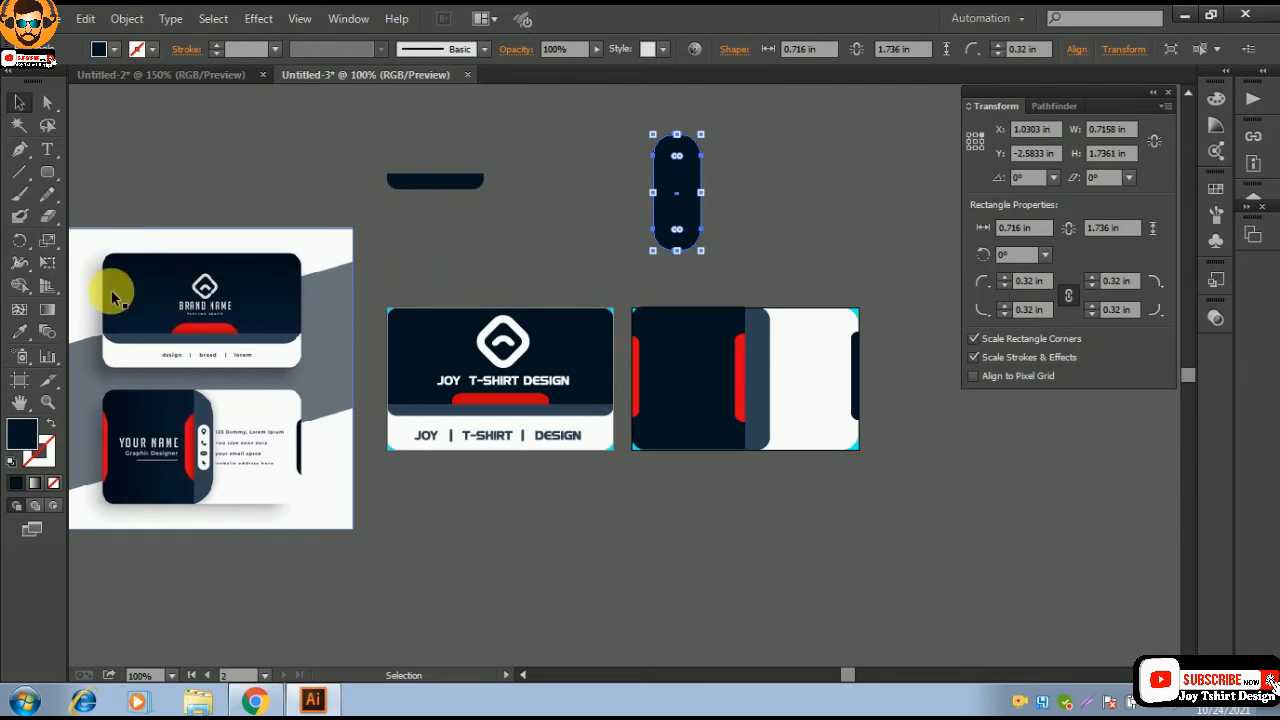
left_click(19, 332)
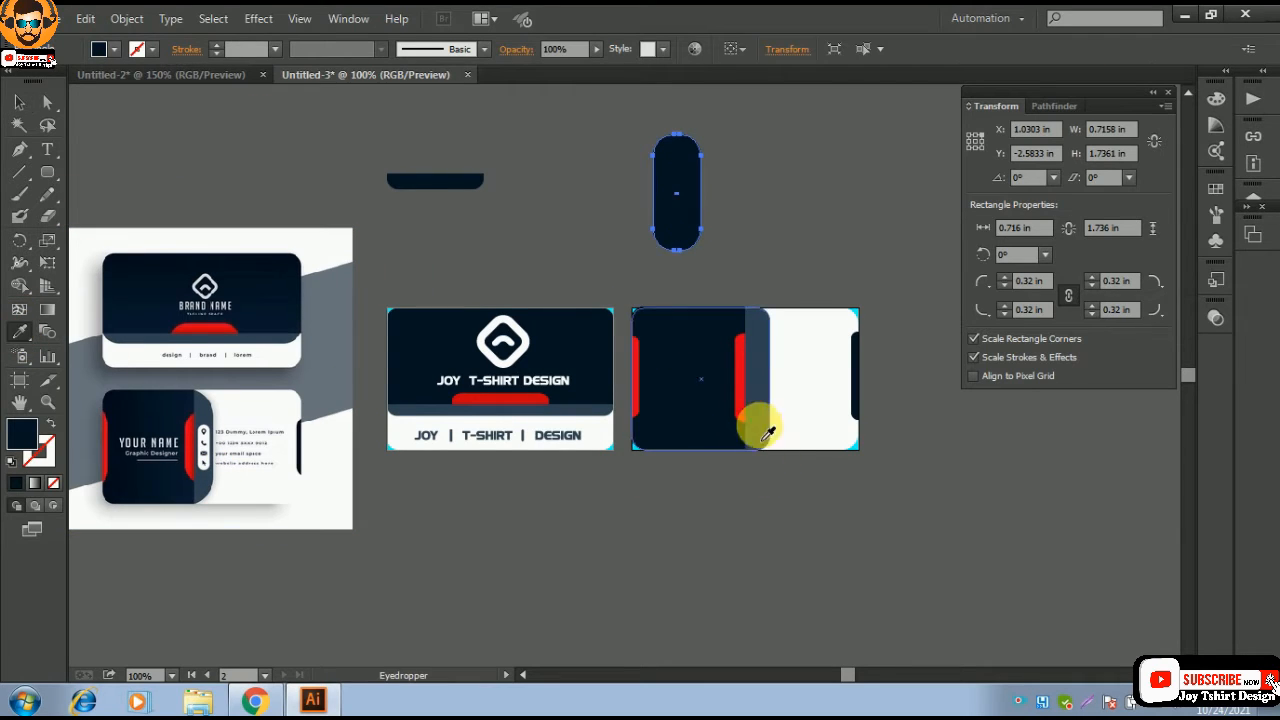
left_click(787, 364)
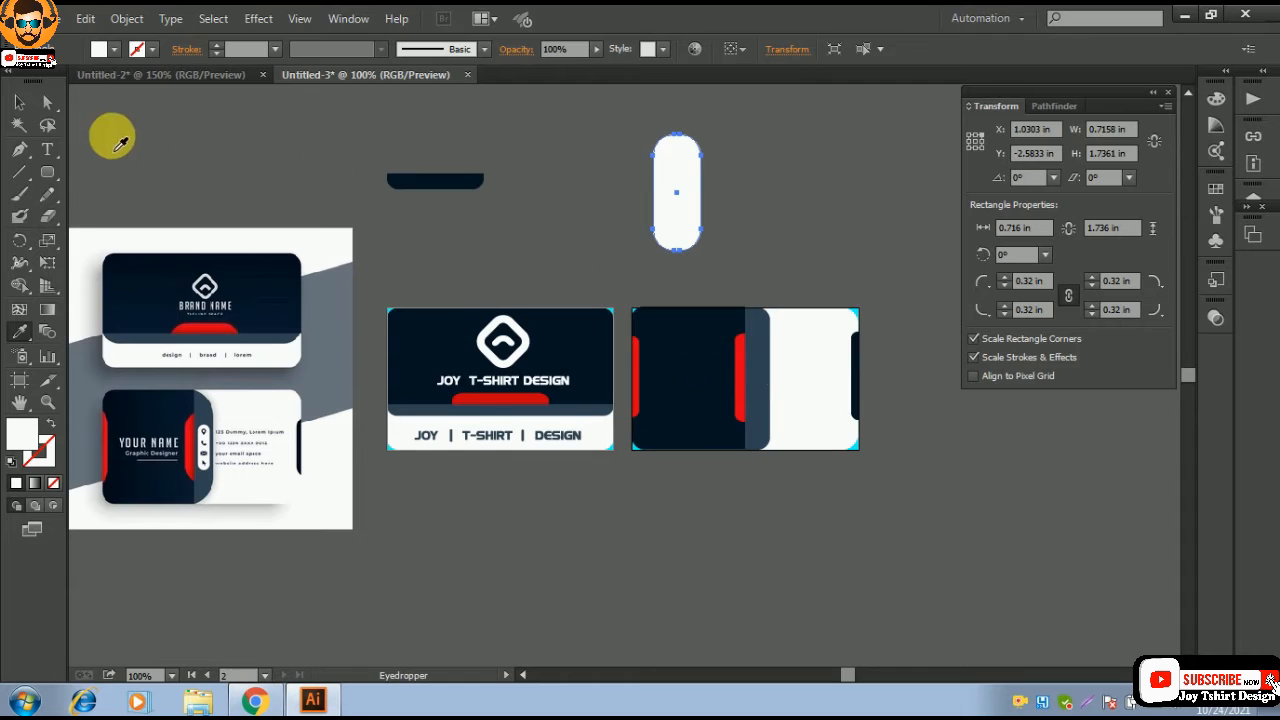
left_click(19, 102)
left_click(390, 143)
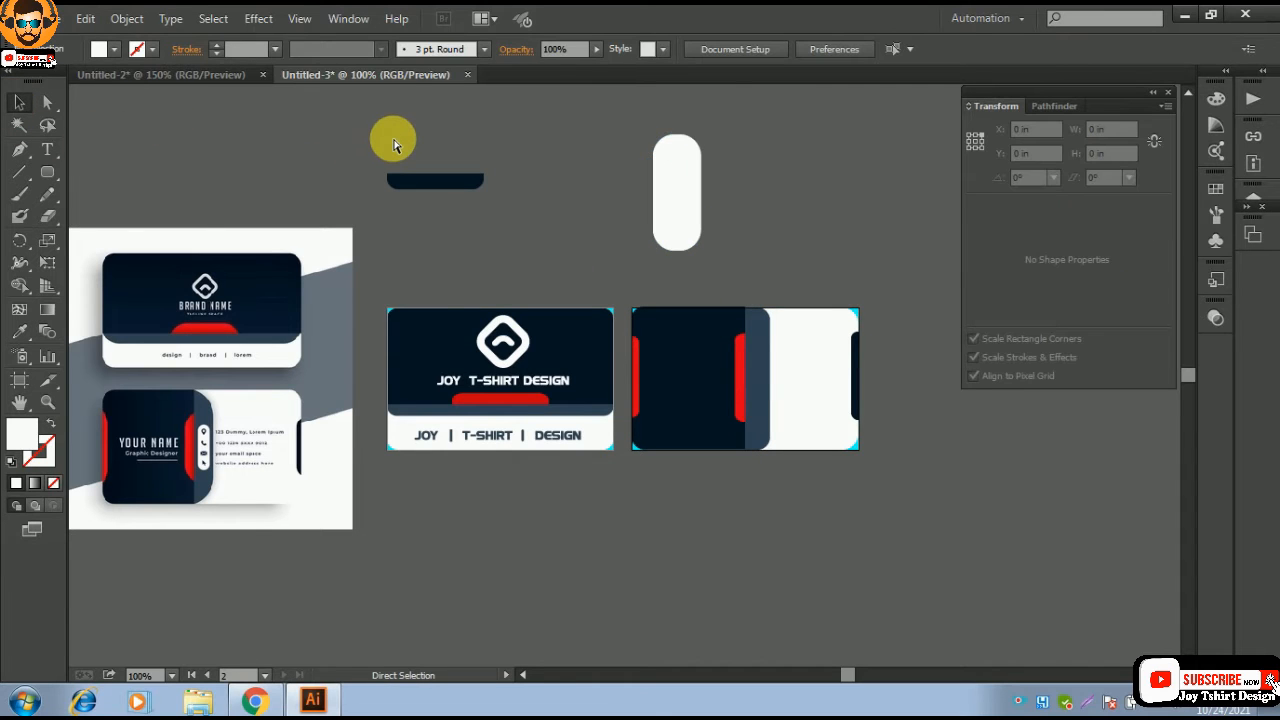
- Place the white pill over the back card's slate band and narrow it to about 0.365 in to match the band's width
key("ctrl+equal")
key("ctrl+equal")
left_click_drag(400, 147, 406, 329)
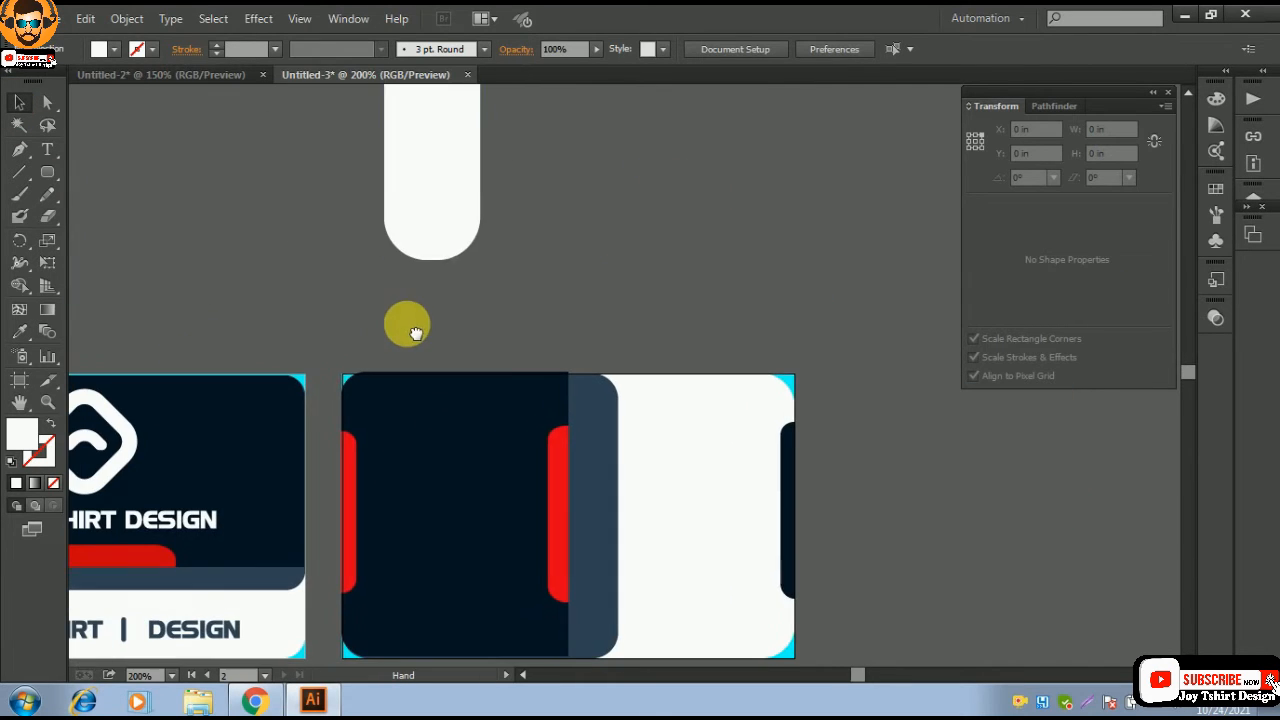
left_click_drag(445, 150, 618, 520)
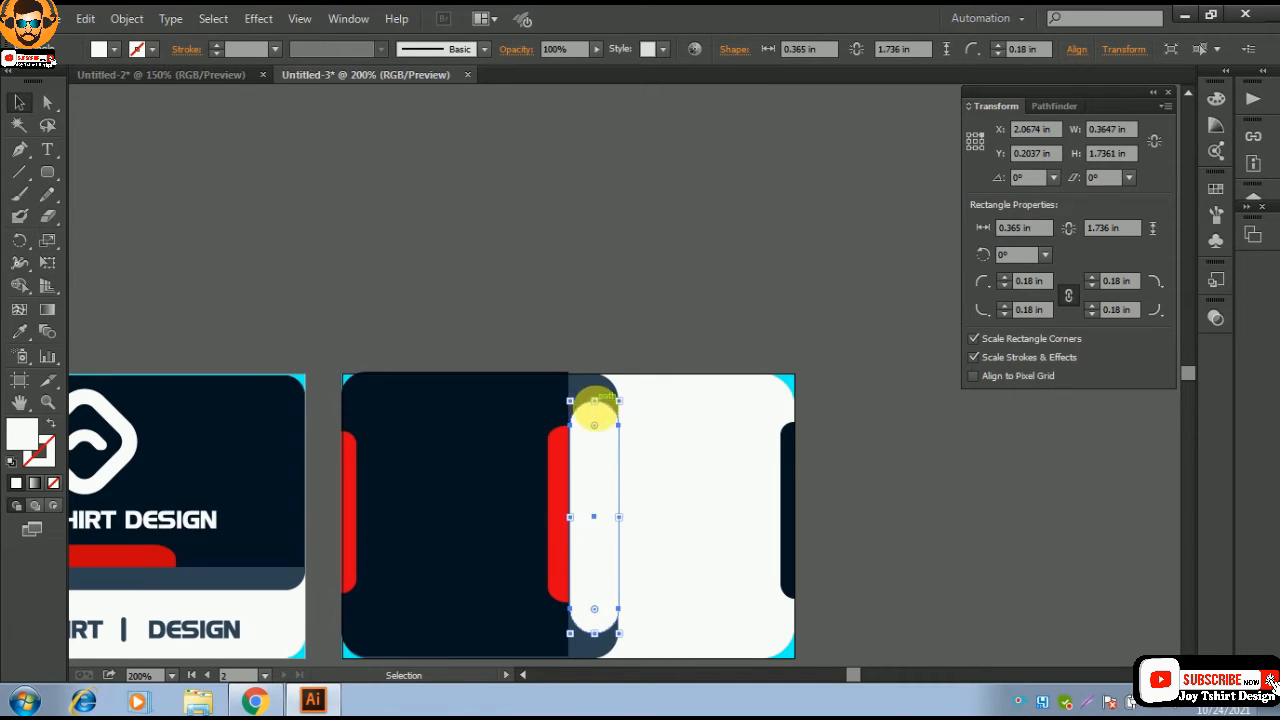
- Scale the white pill down proportionally around its center to about 0.288 by 1.372 in, leaving slate margins around it
scroll(600, 410, "down", 3)
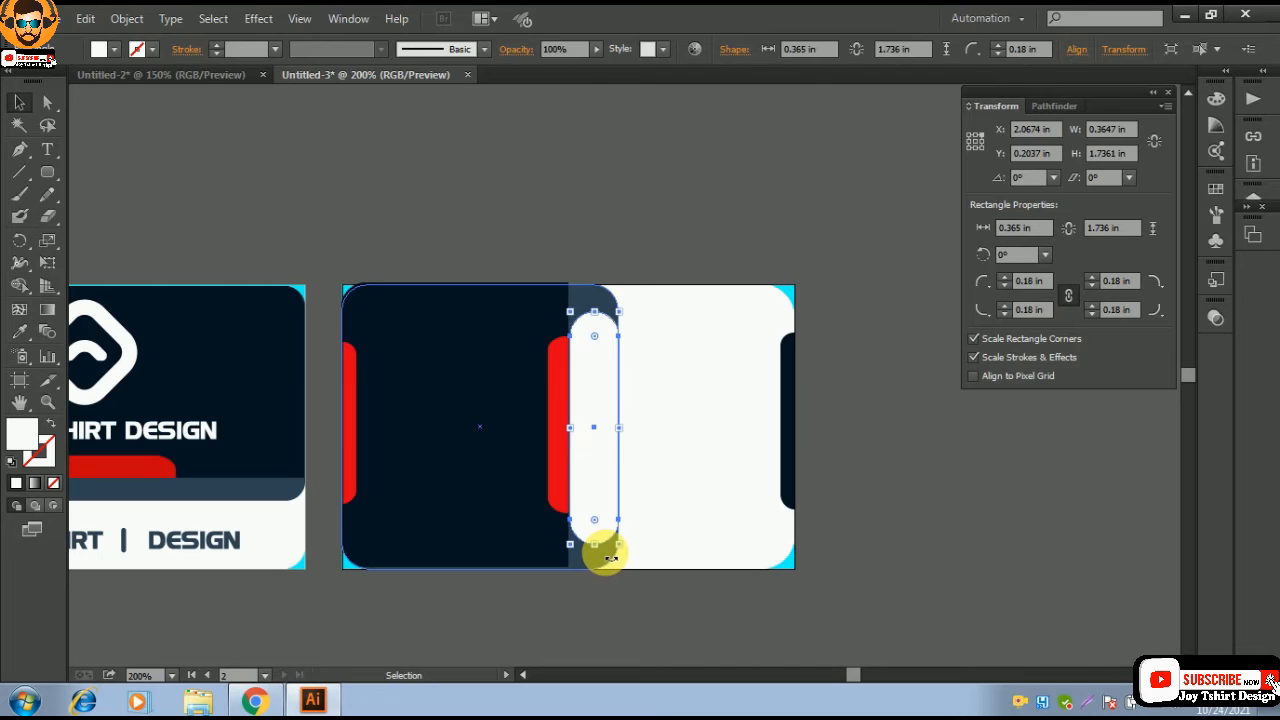
key("ctrl+plus")
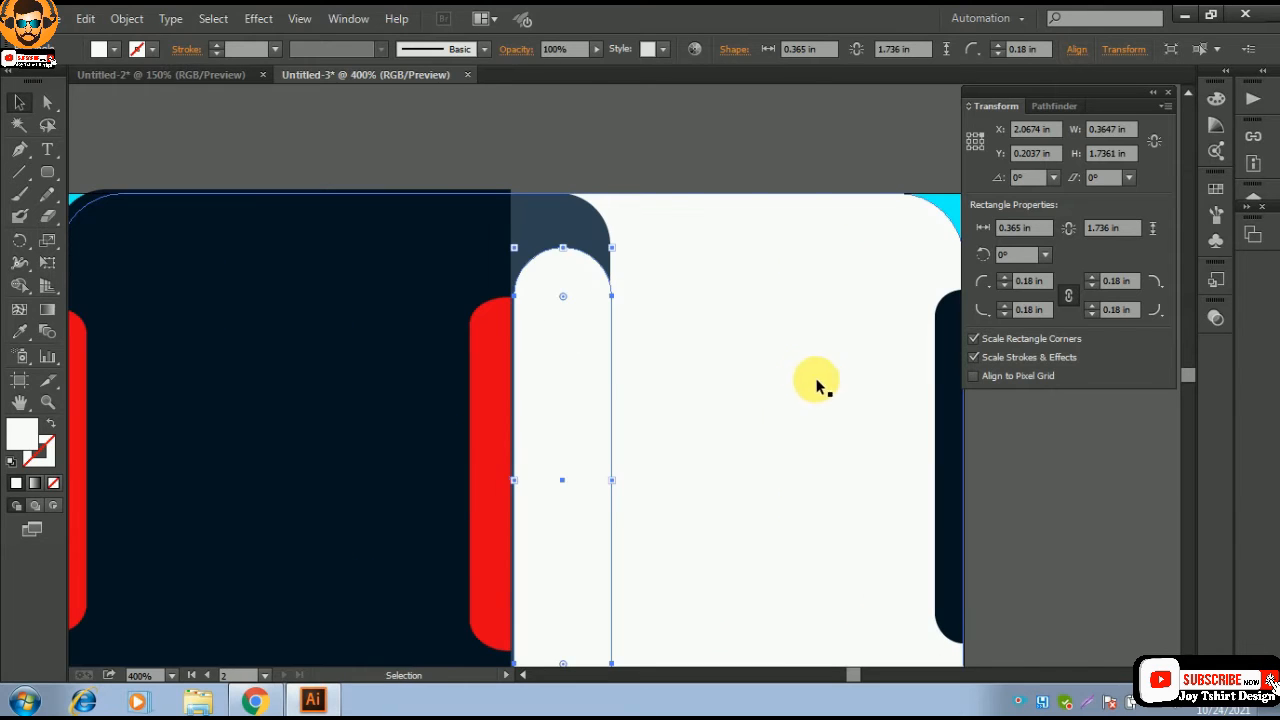
scroll(640, 405, "down", 2)
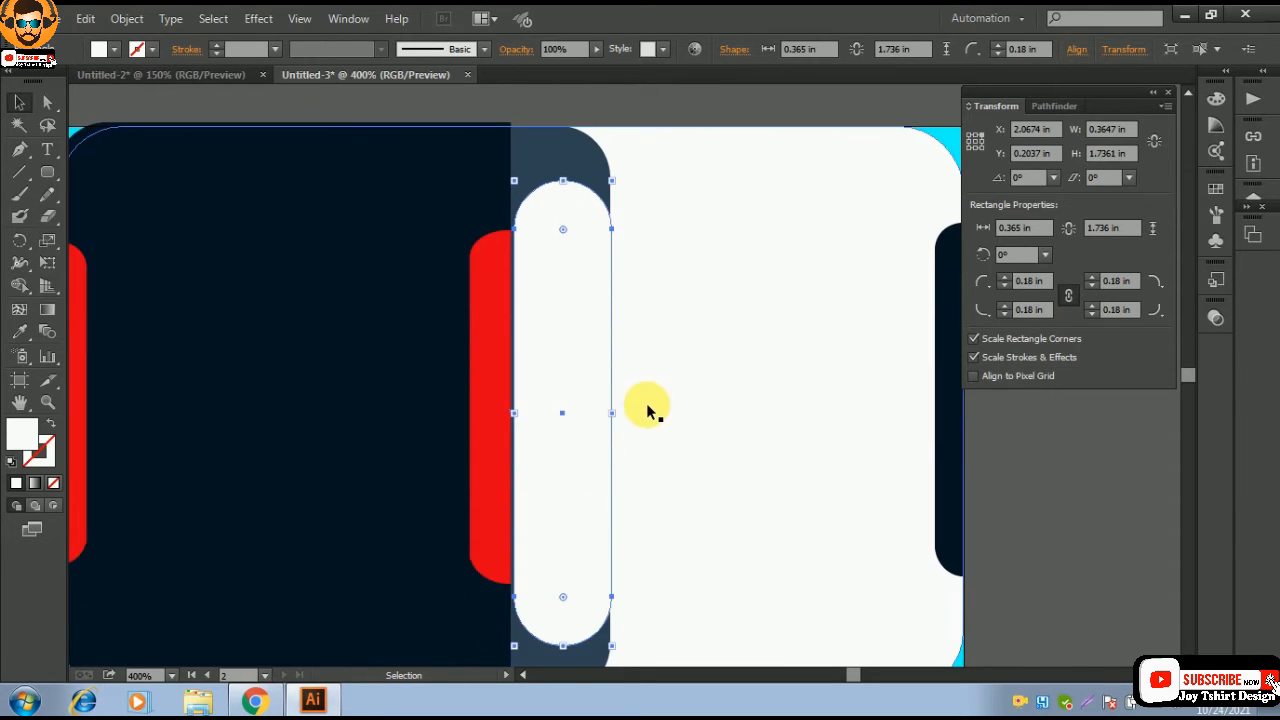
left_click_drag(615, 650, 593, 620)
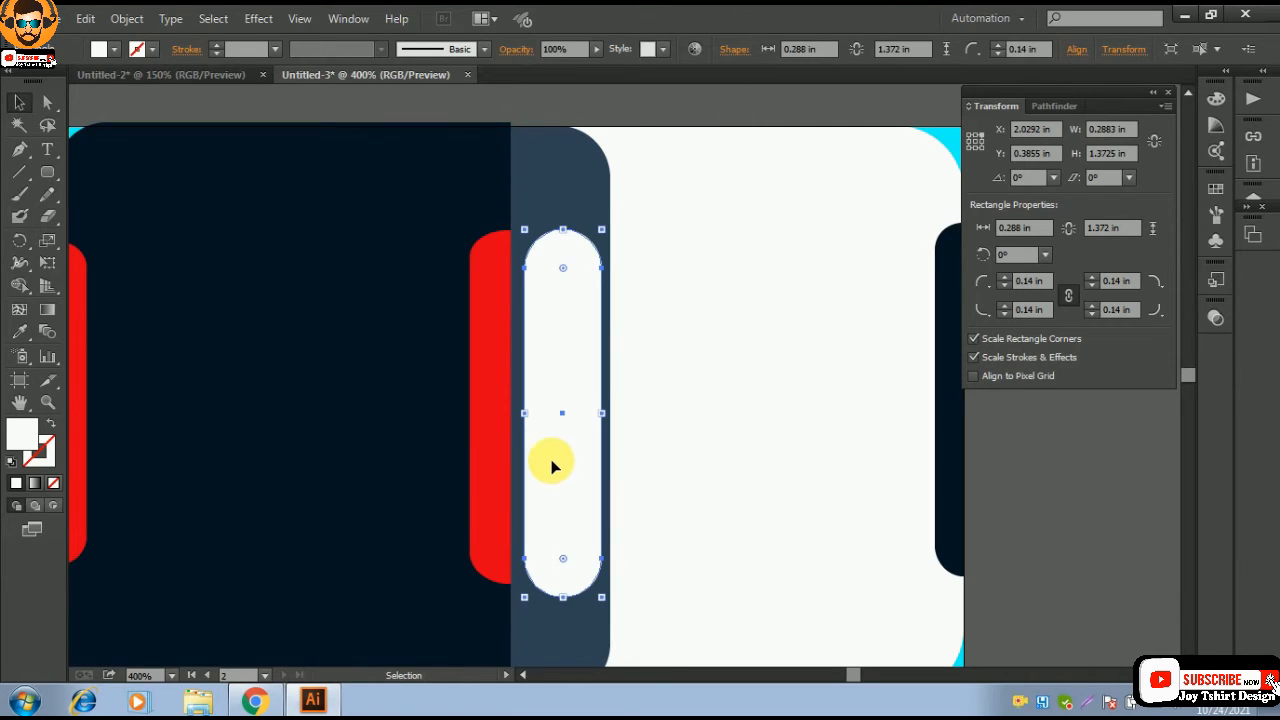
- Nudge the white pill slightly upward on the slate band to line it up with the adjacent red strip, and deselect it
key("Up")
key("Up")
key("Up")
key("Down")
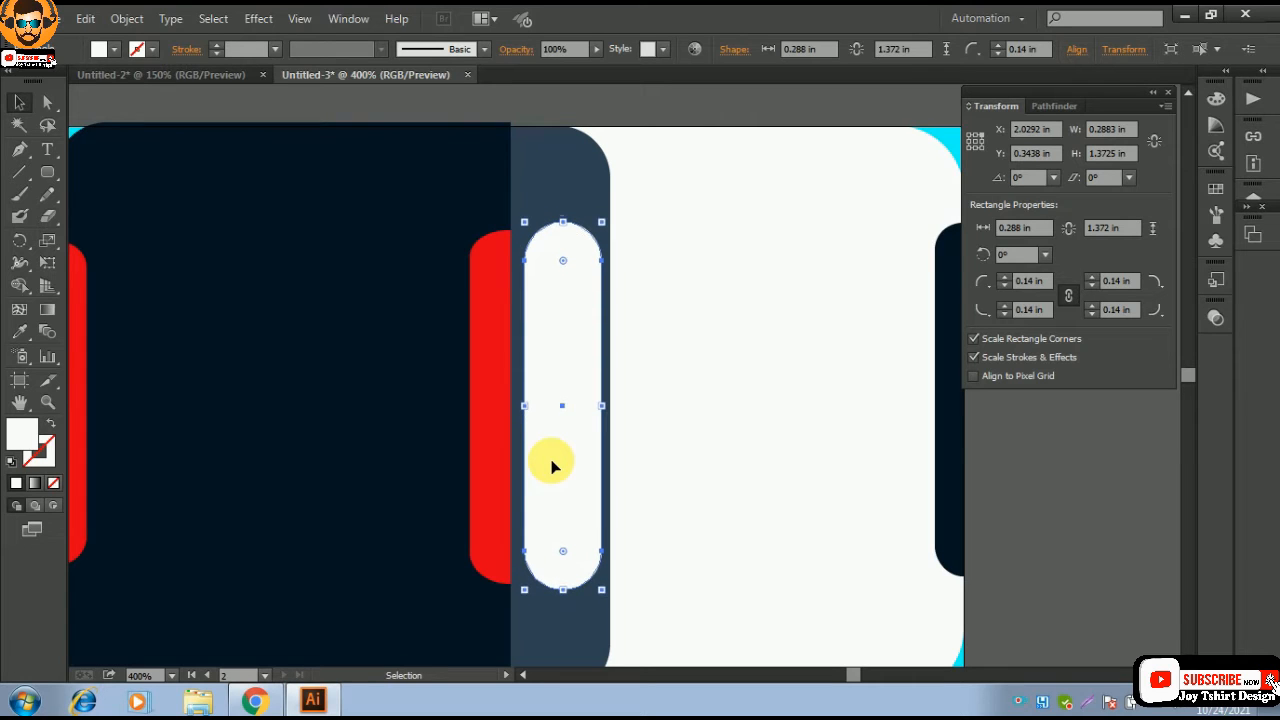
left_click(740, 108)
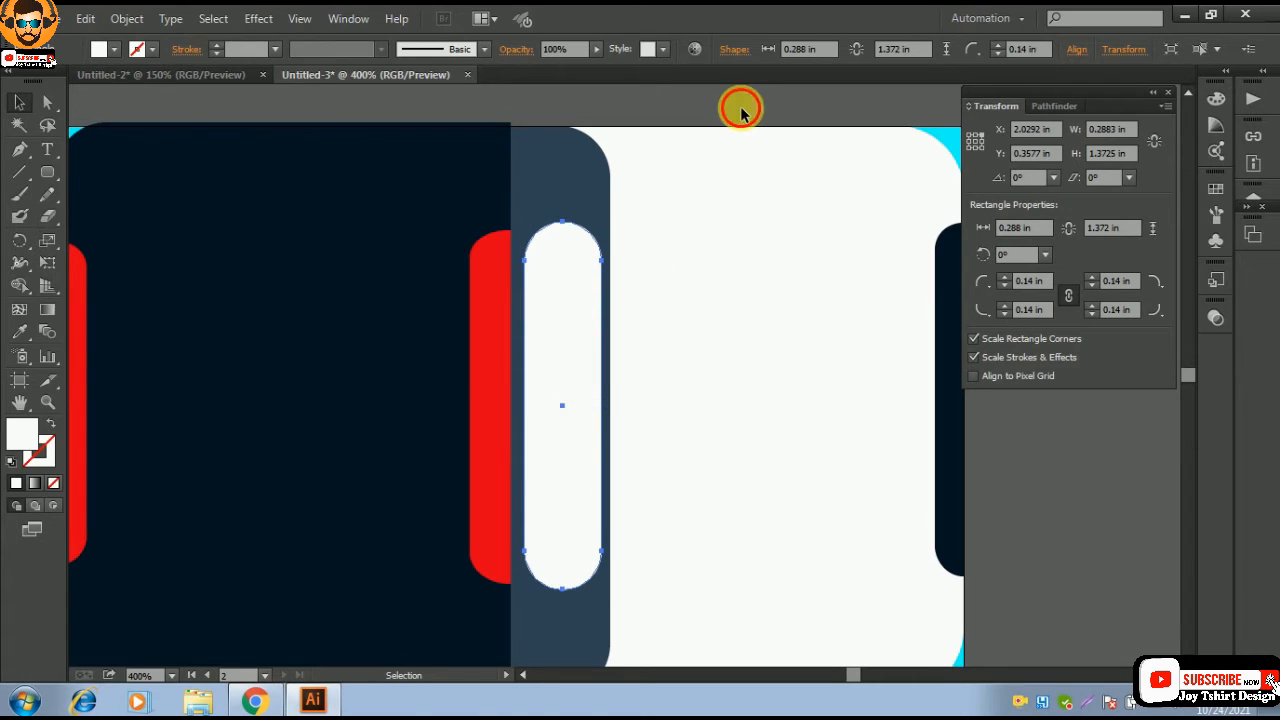
- Examine the back card's white pill and side accents at different magnifications alongside the front card and the reference design
key("ctrl+minus")
key("ctrl+minus")
key("ctrl+minus")
key("ctrl+minus")
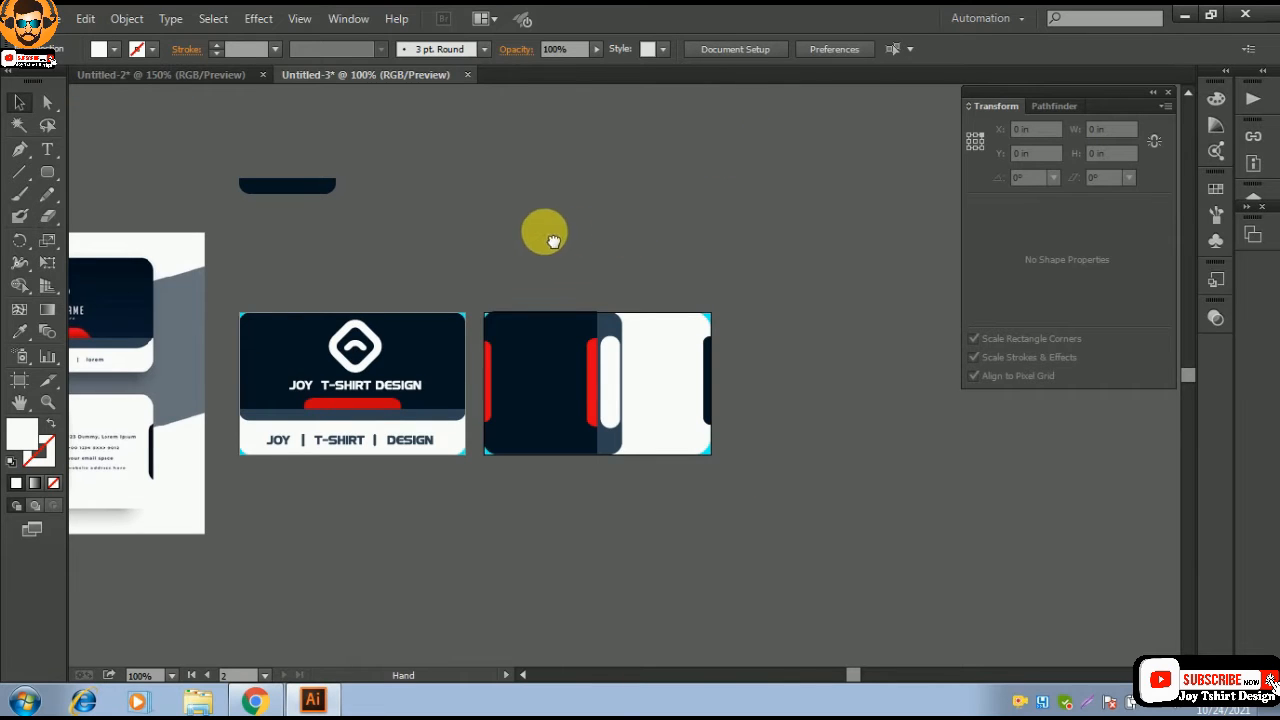
left_click_drag(543, 234, 574, 241)
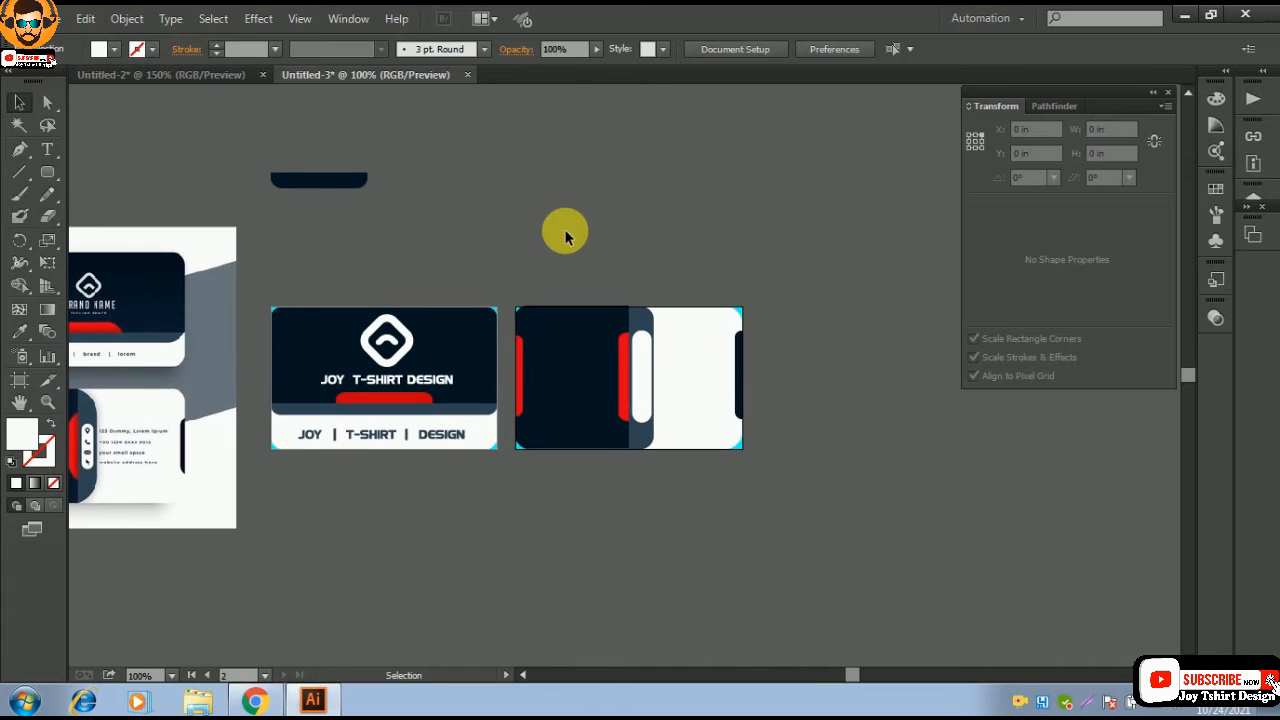
key("ctrl+plus")
key("ctrl+plus")
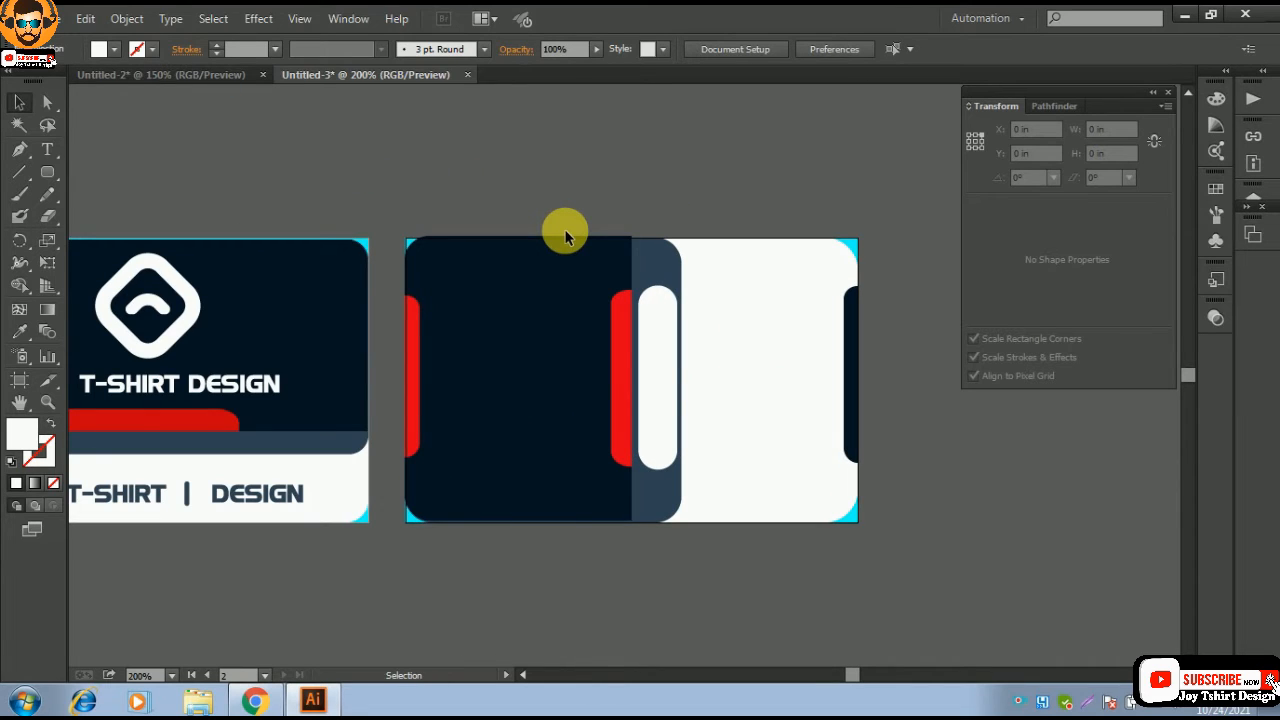
key("ctrl+plus")
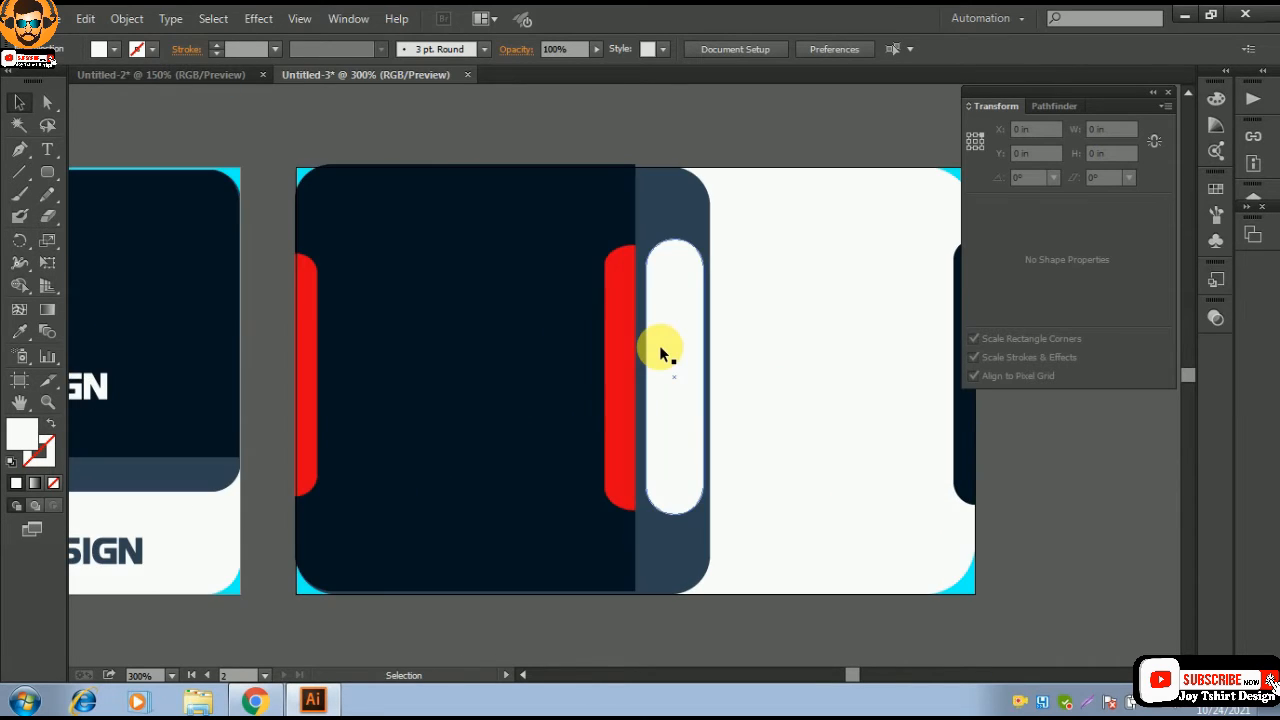
key("ctrl+minus")
key("ctrl+minus")
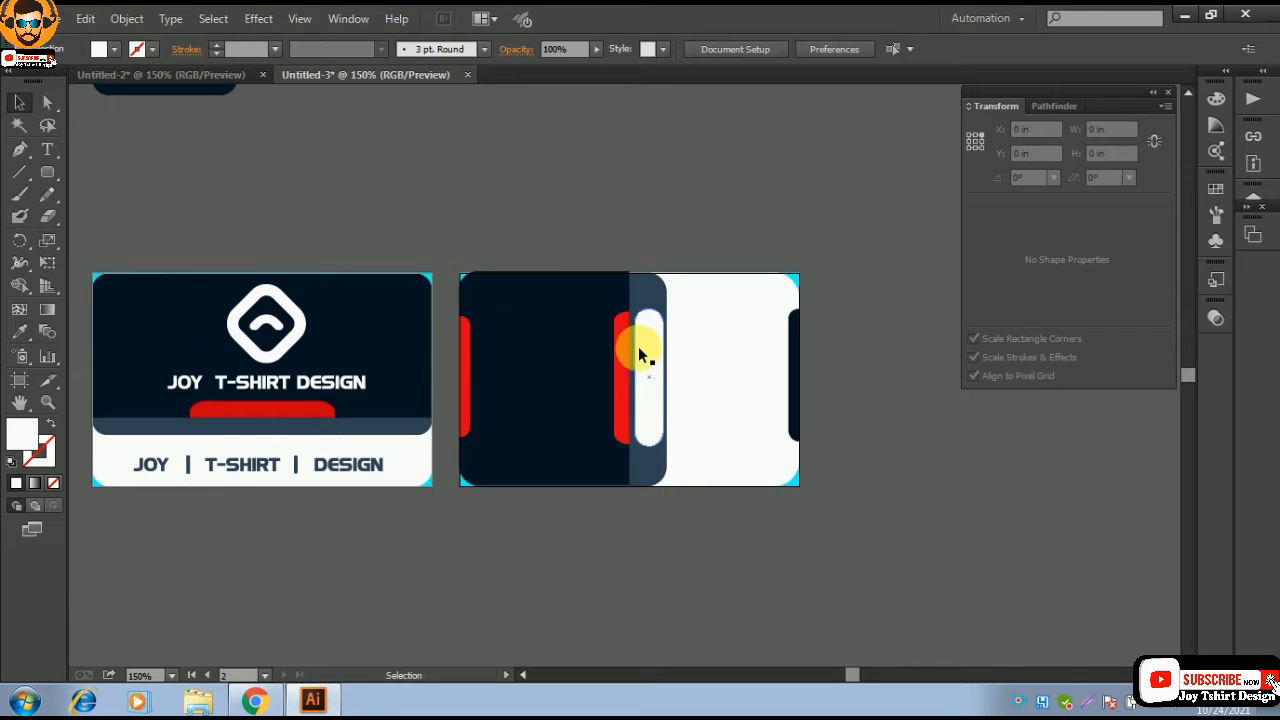
left_click(258, 702)
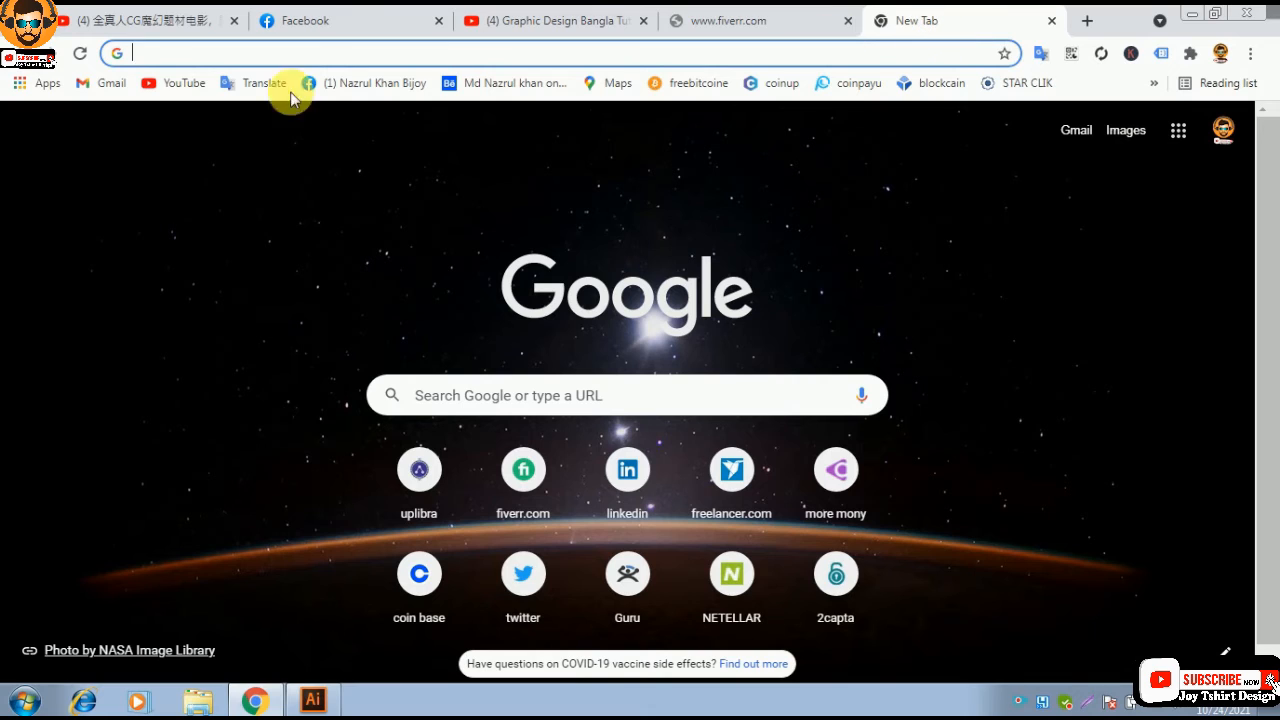
left_click(157, 50)
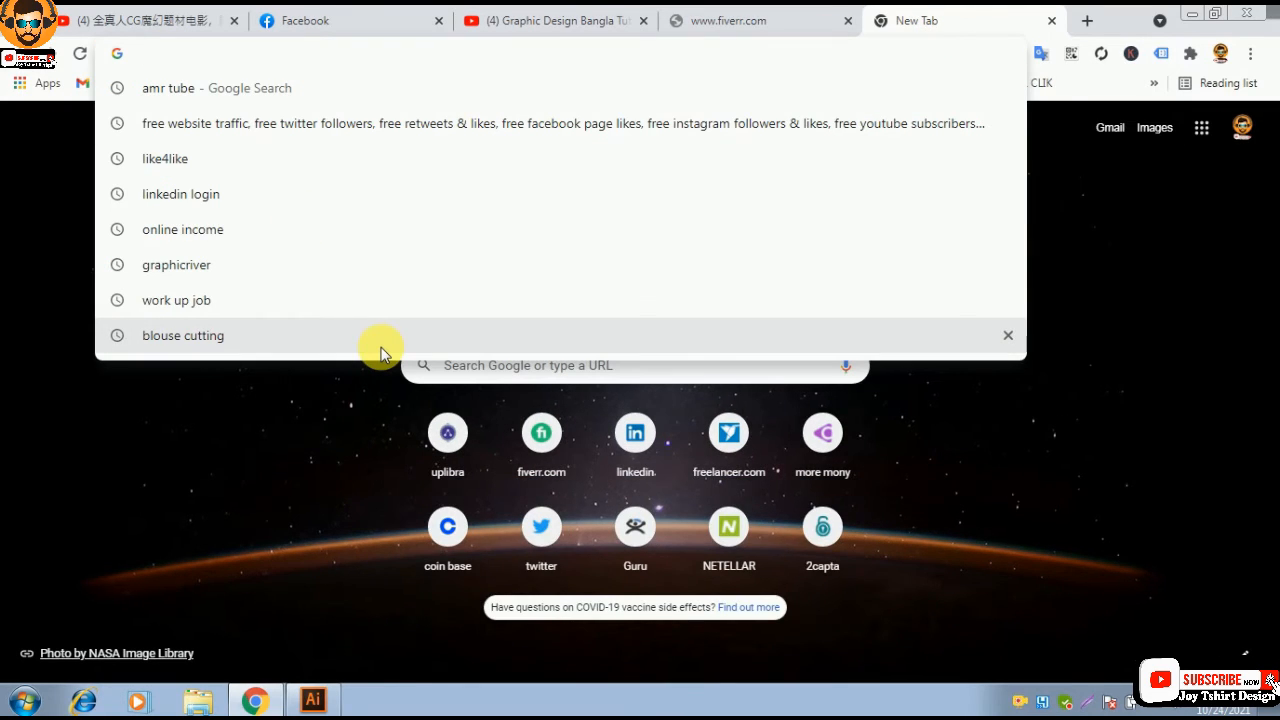
left_click(313, 700)
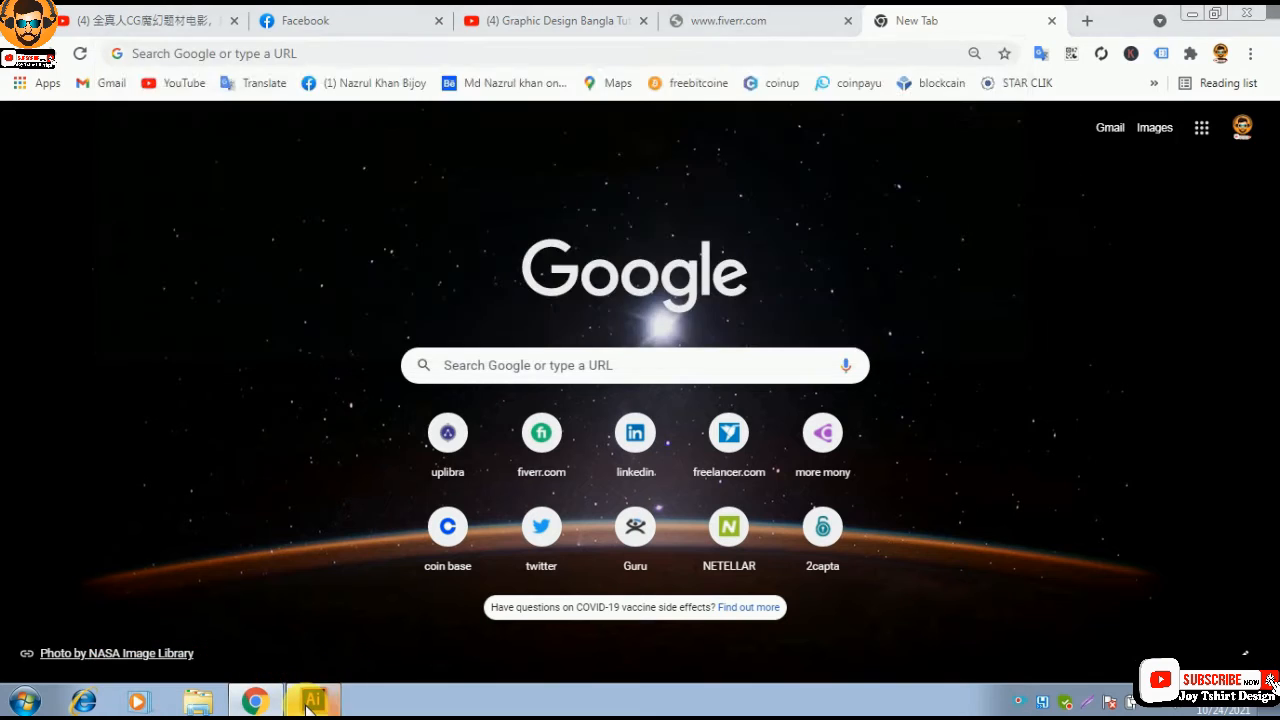
- Check the contact icons in the reference design, switch to Chrome and search Google for "phion icon"
left_click_drag(300, 586, 940, 577)
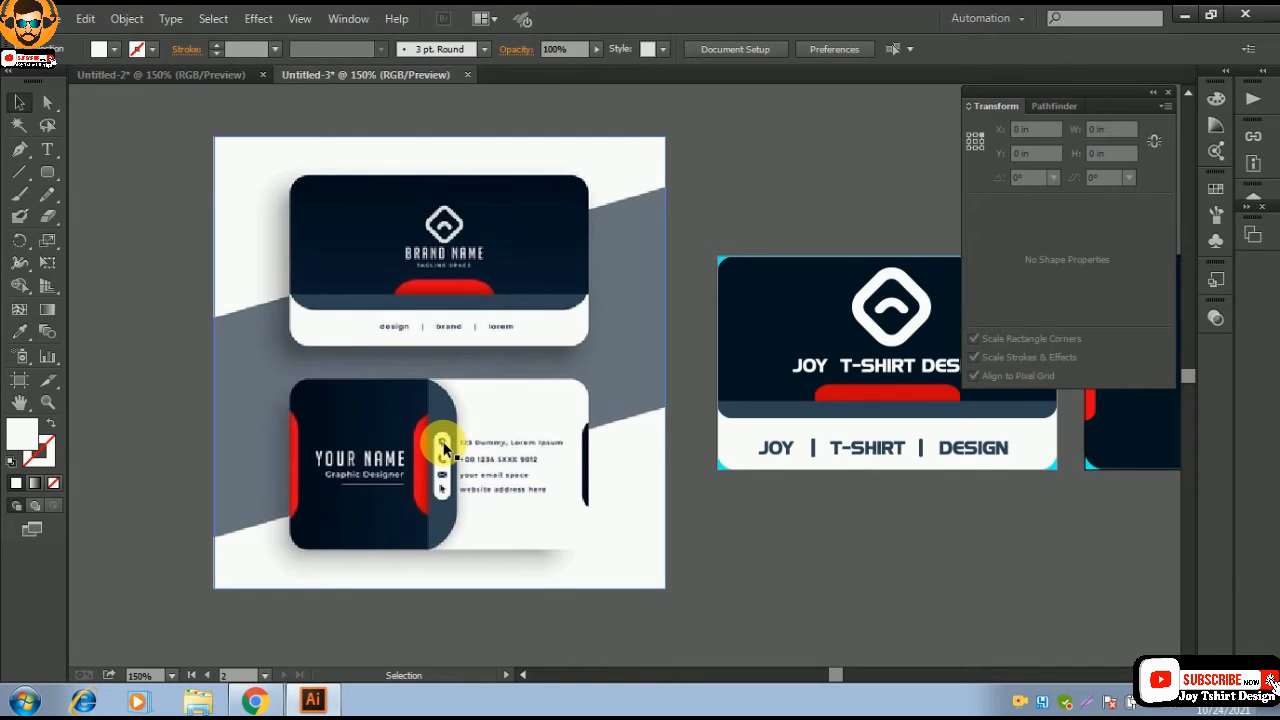
left_click(267, 705)
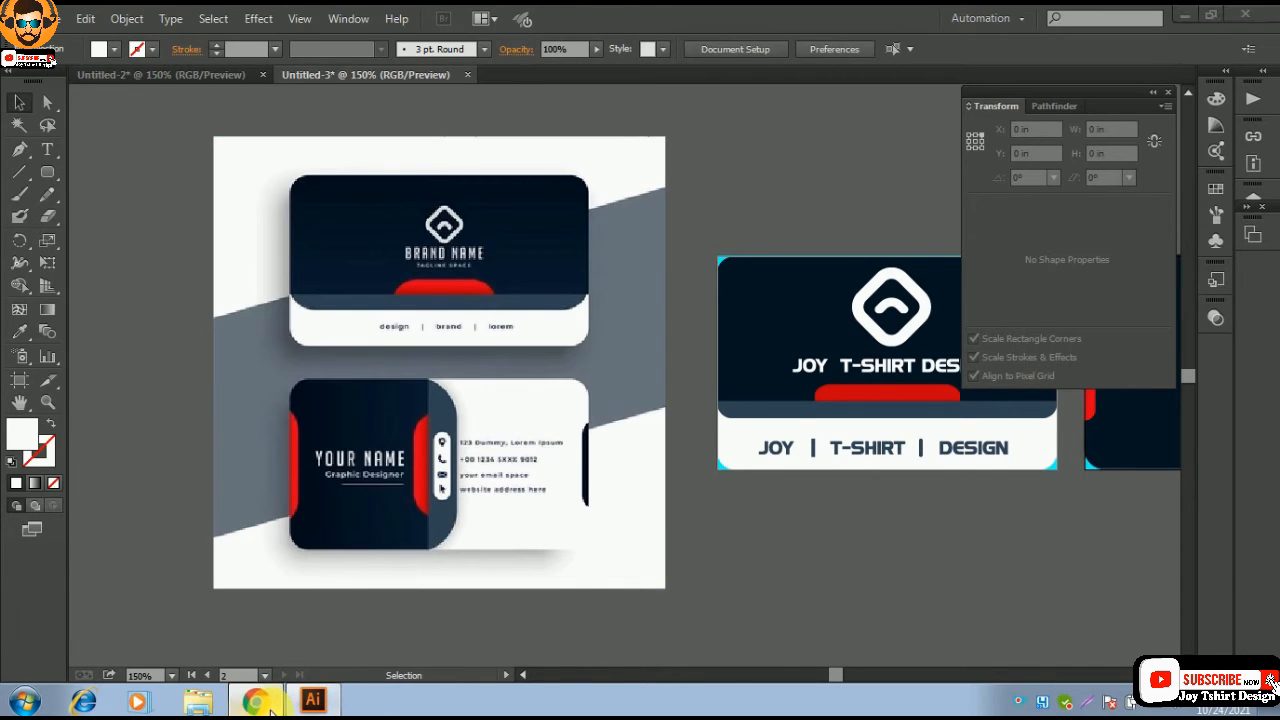
left_click(155, 60)
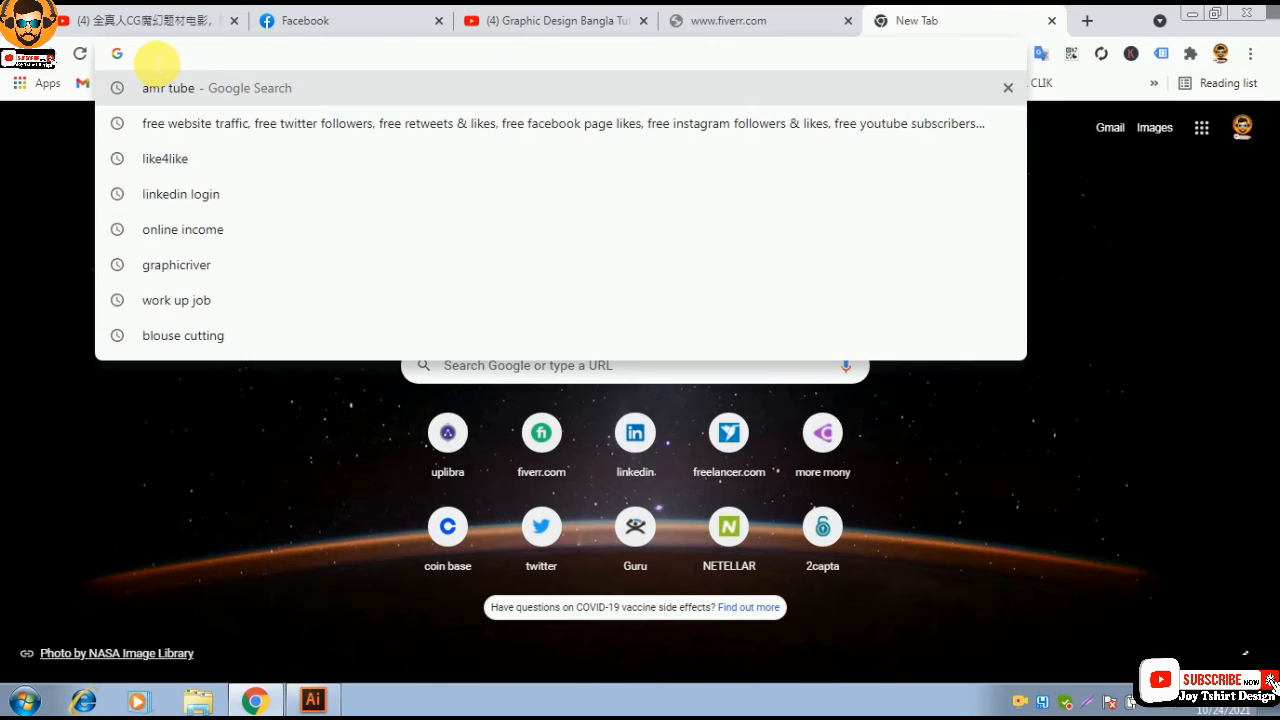
type("p")
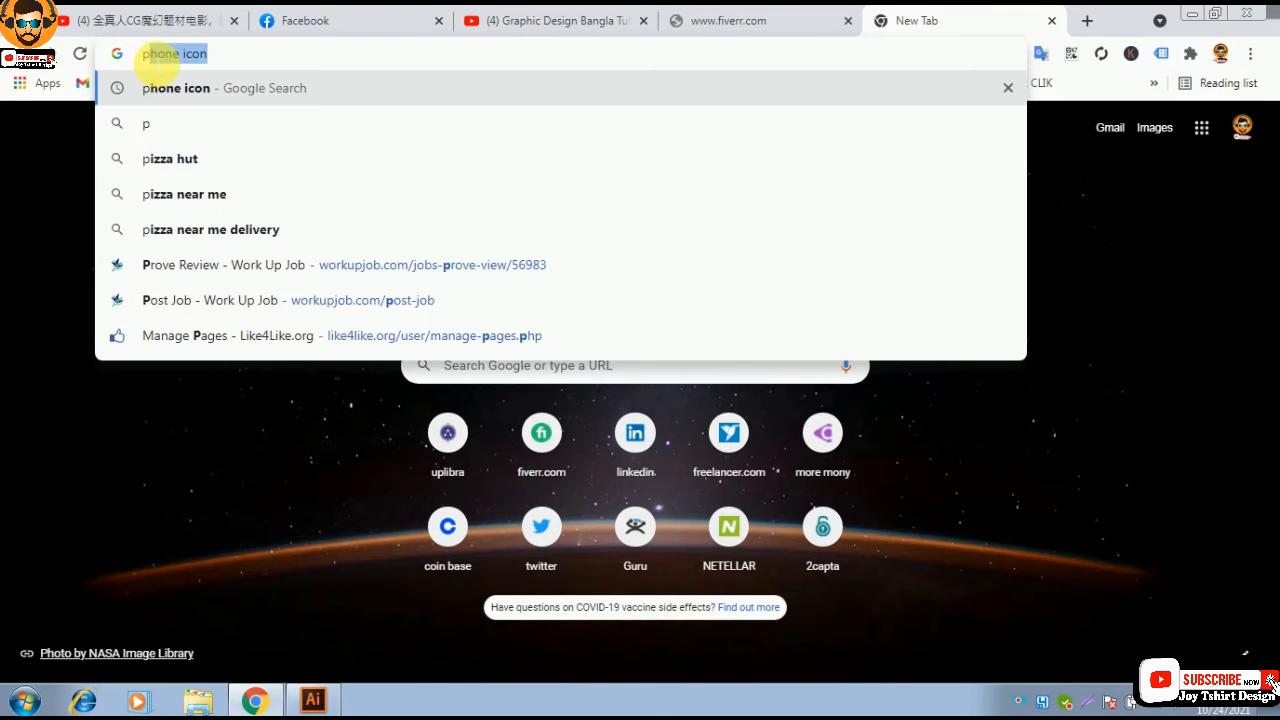
type("hion io")
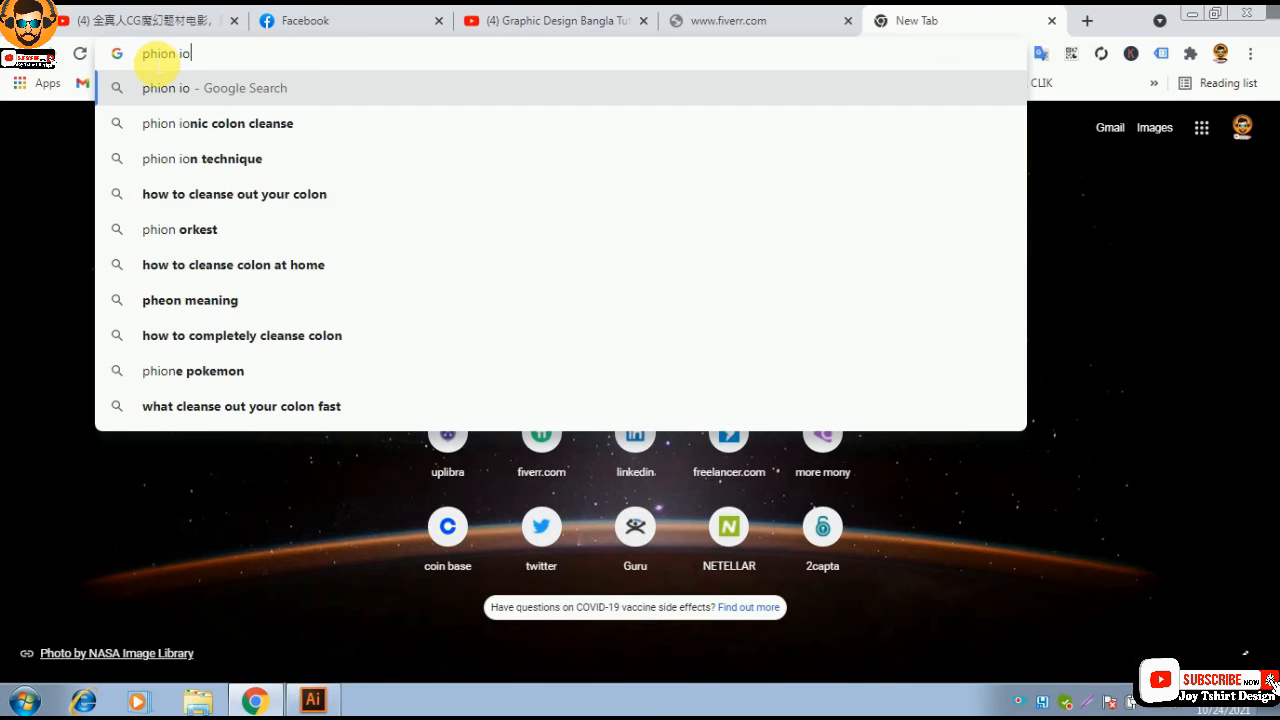
key("BackSpace")
type("con")
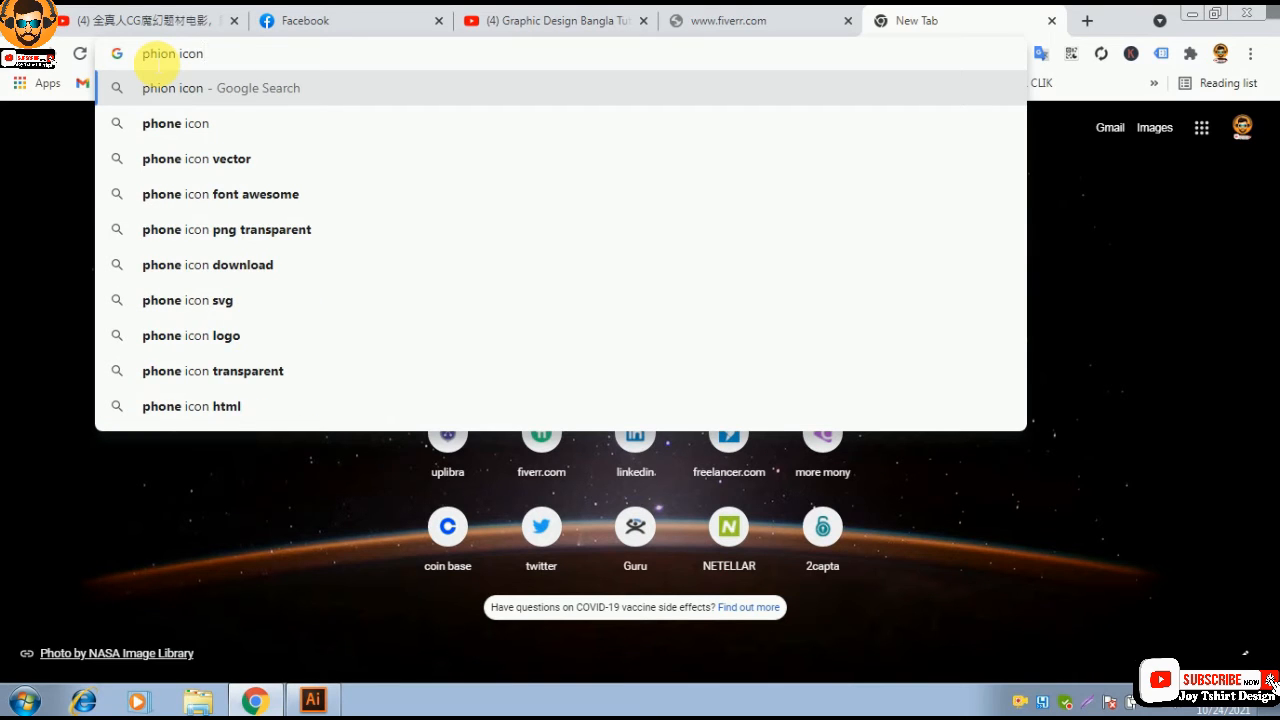
key("Return")
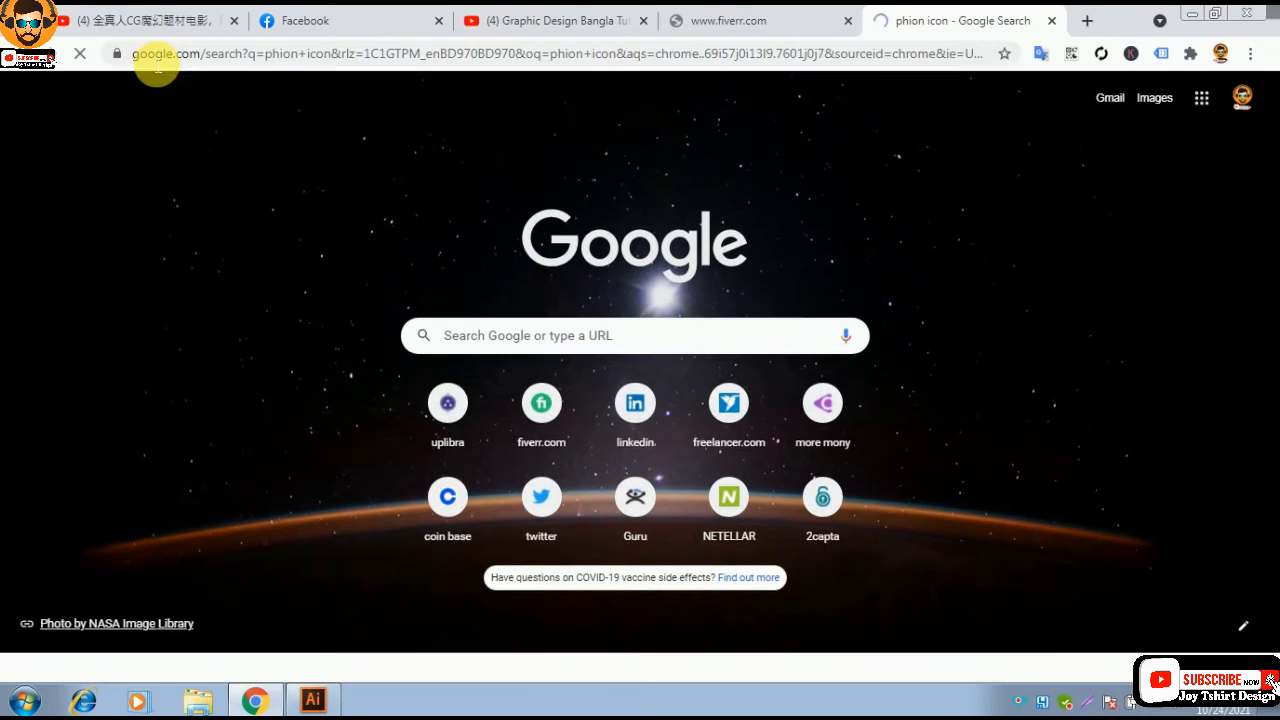
- Find the white handset on a black circle from Pngtree among the phone icon image results and copy the image
scroll(50, 340, "down", 3)
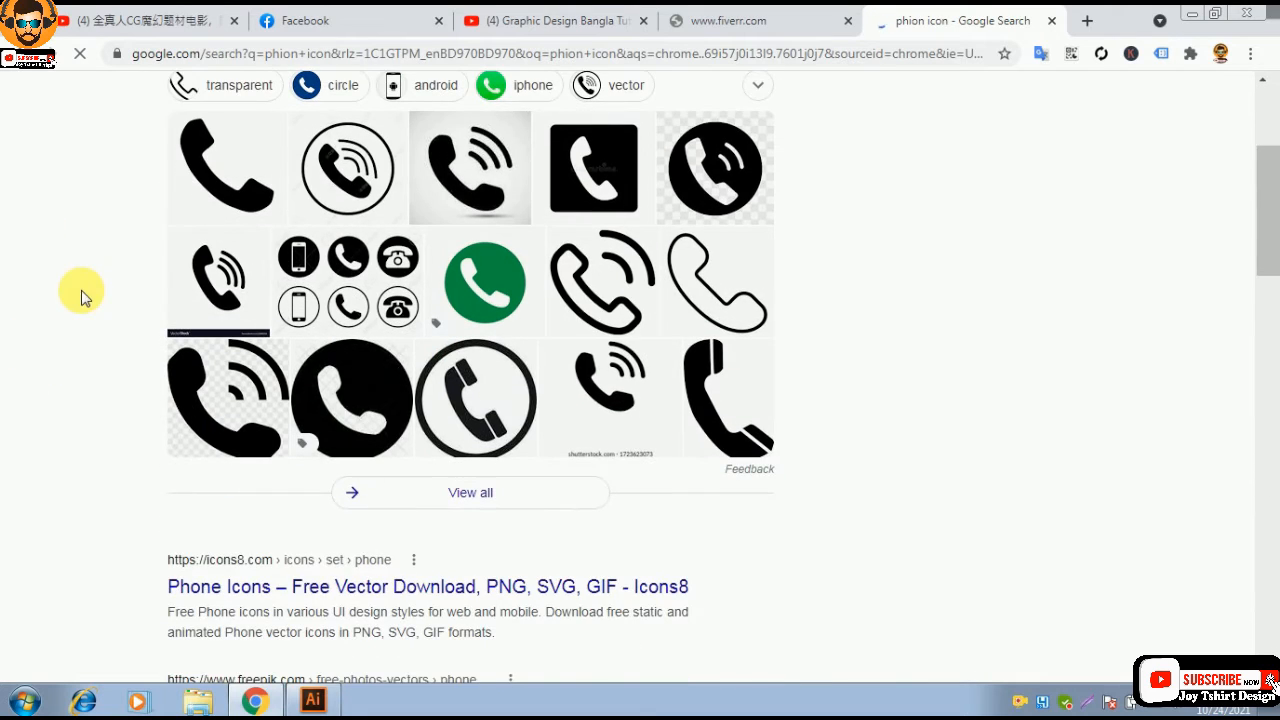
scroll(545, 404, "up", 1)
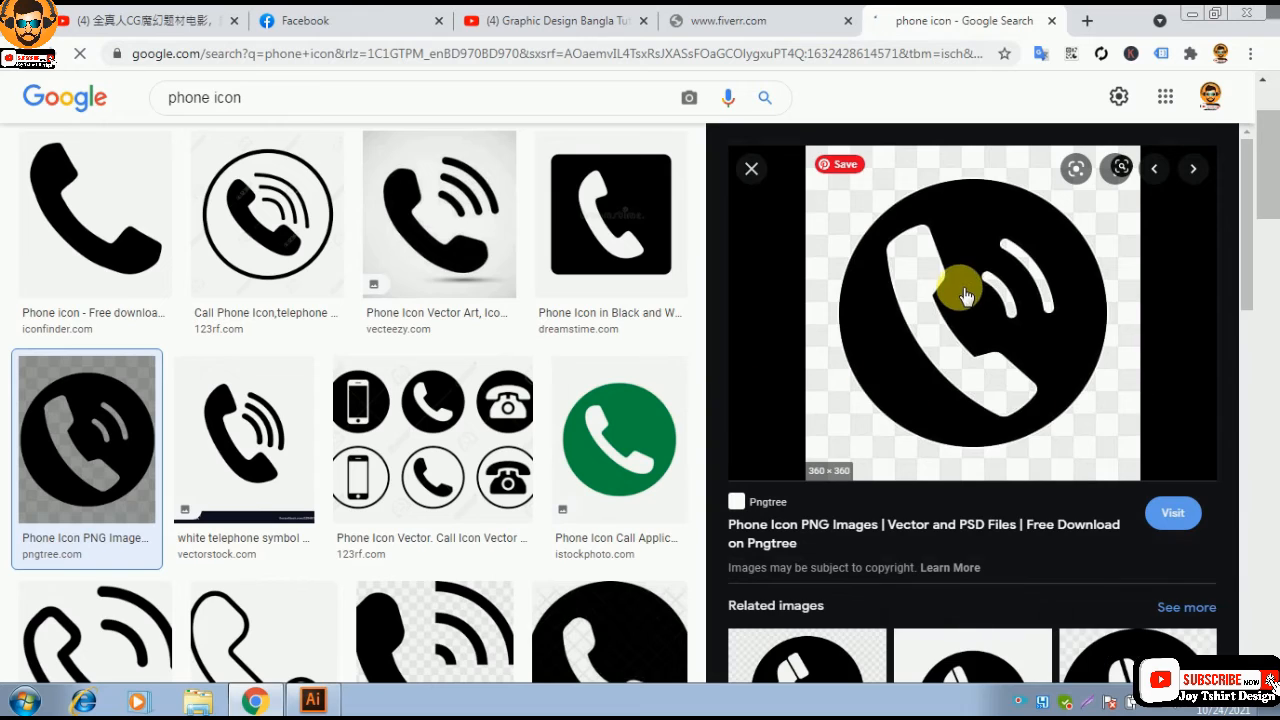
right_click(959, 287)
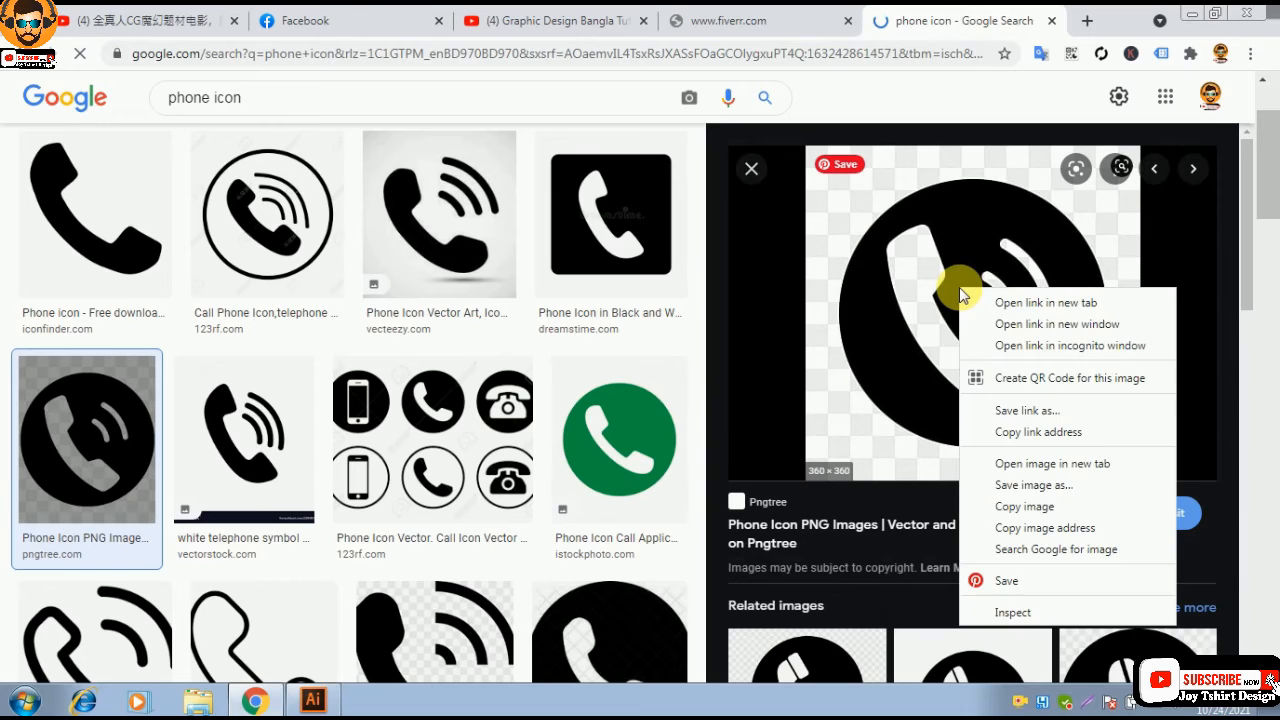
left_click(1022, 515)
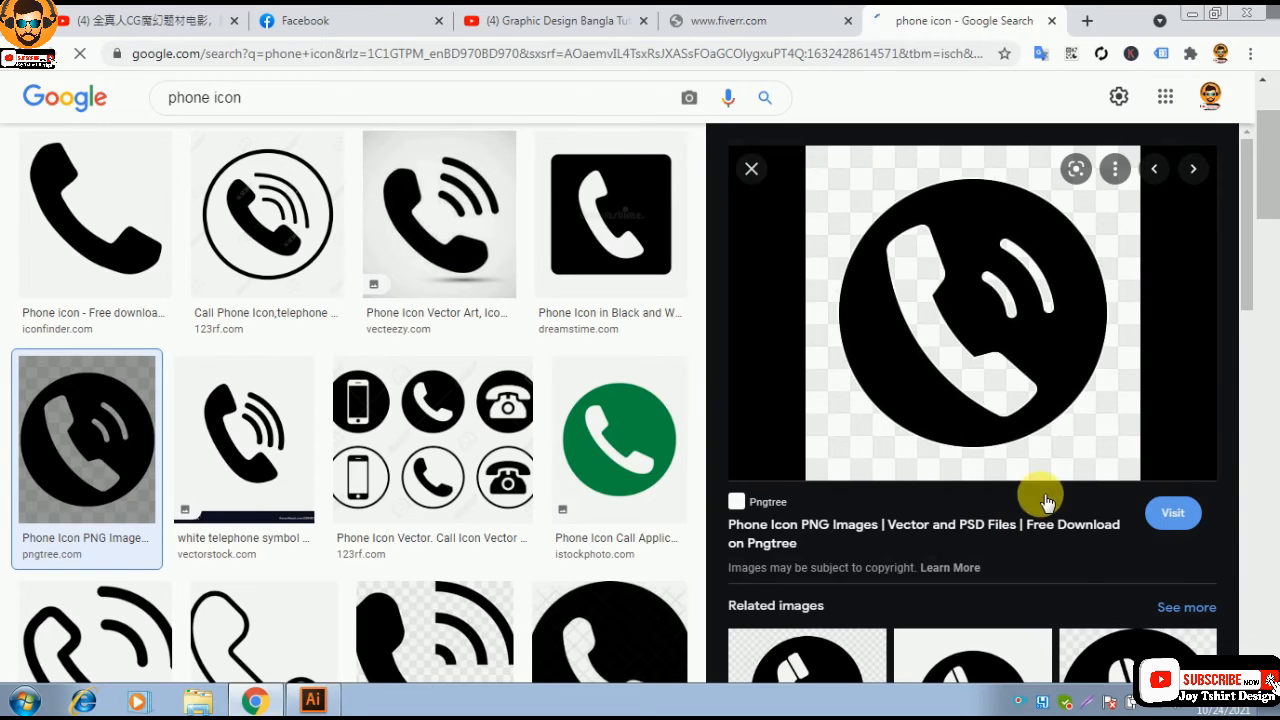
- Switch to Illustrator, paste the copied phone icon and place it in the empty area beside the reference design
left_click(316, 704)
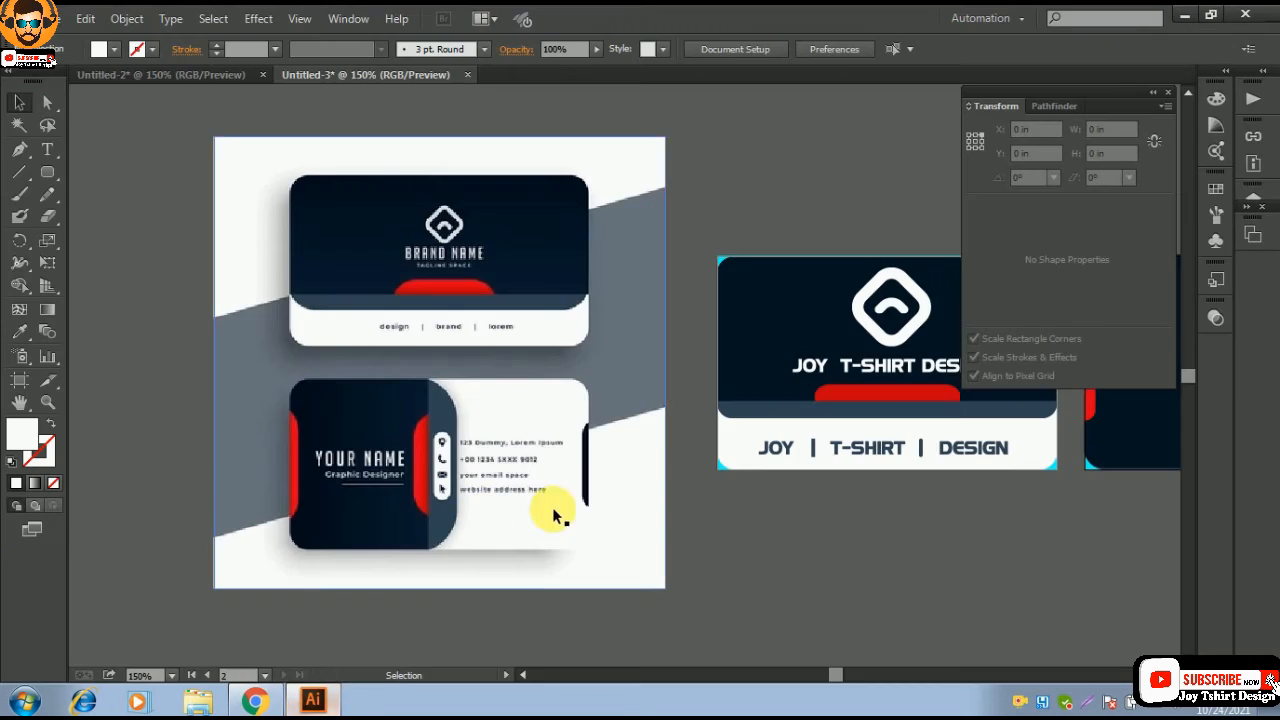
key("ctrl+minus")
key("ctrl+minus")
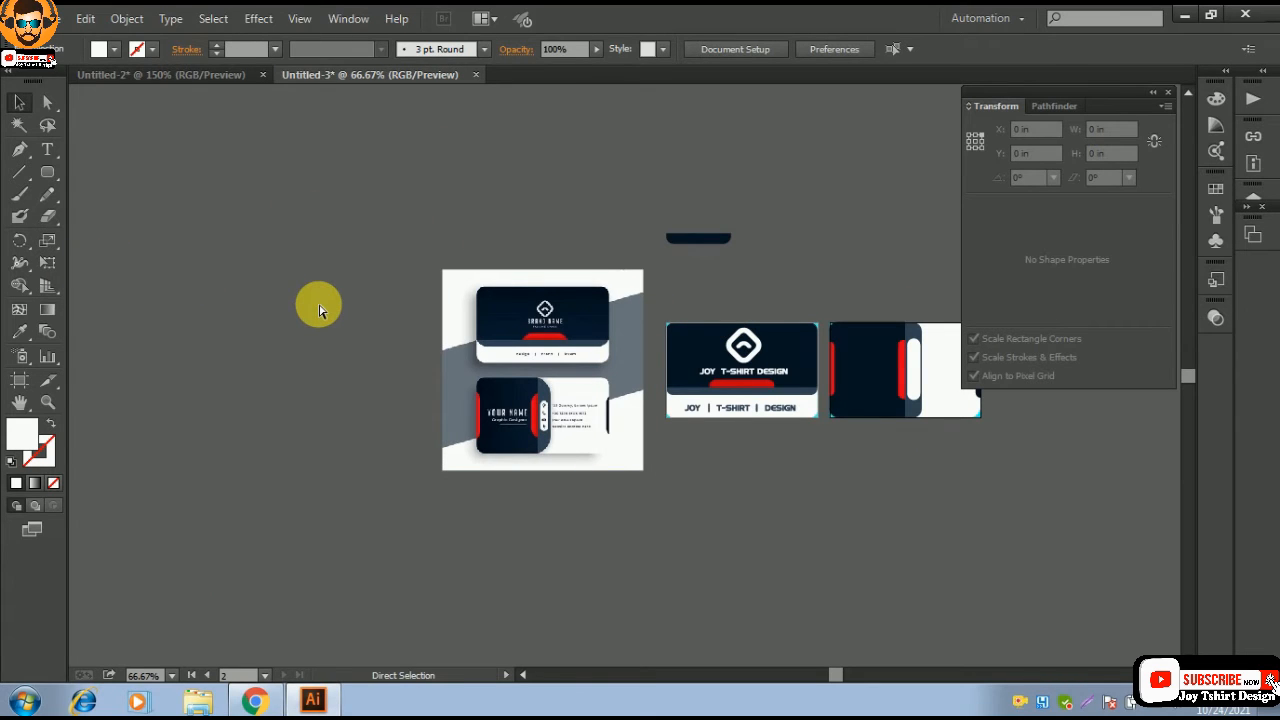
key("ctrl+v")
left_click_drag(615, 330, 272, 208)
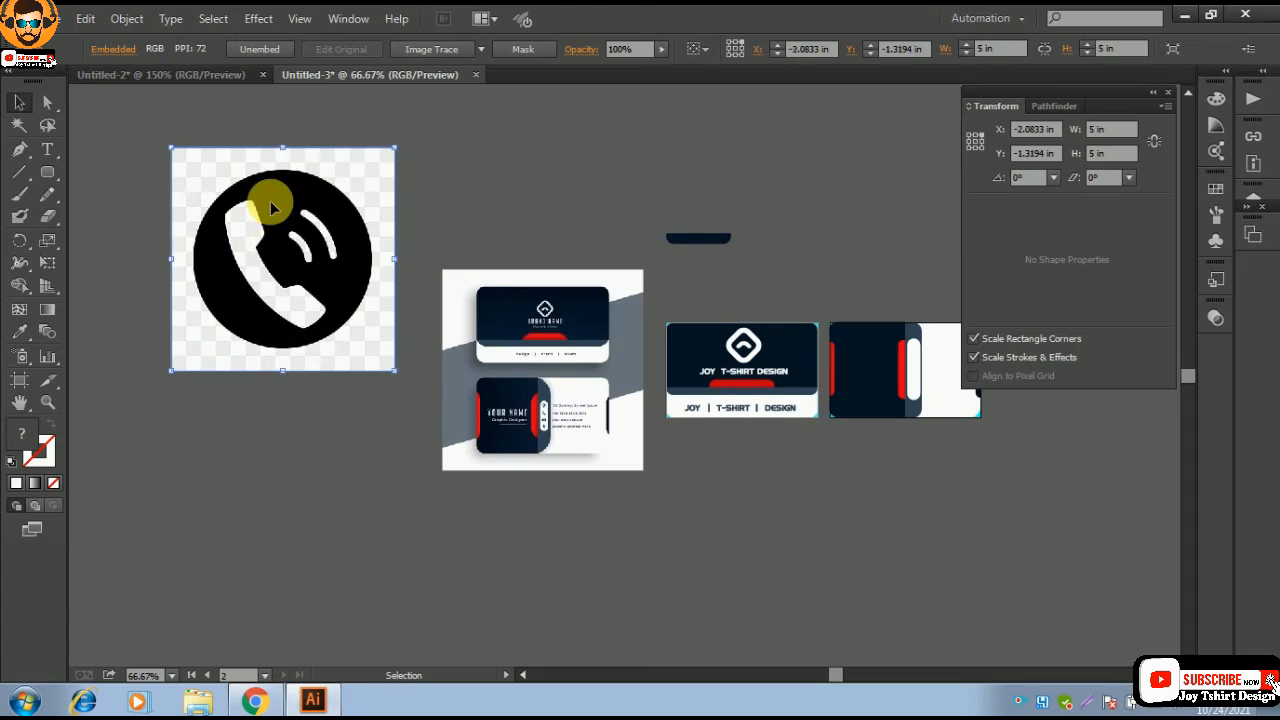
left_click(443, 177)
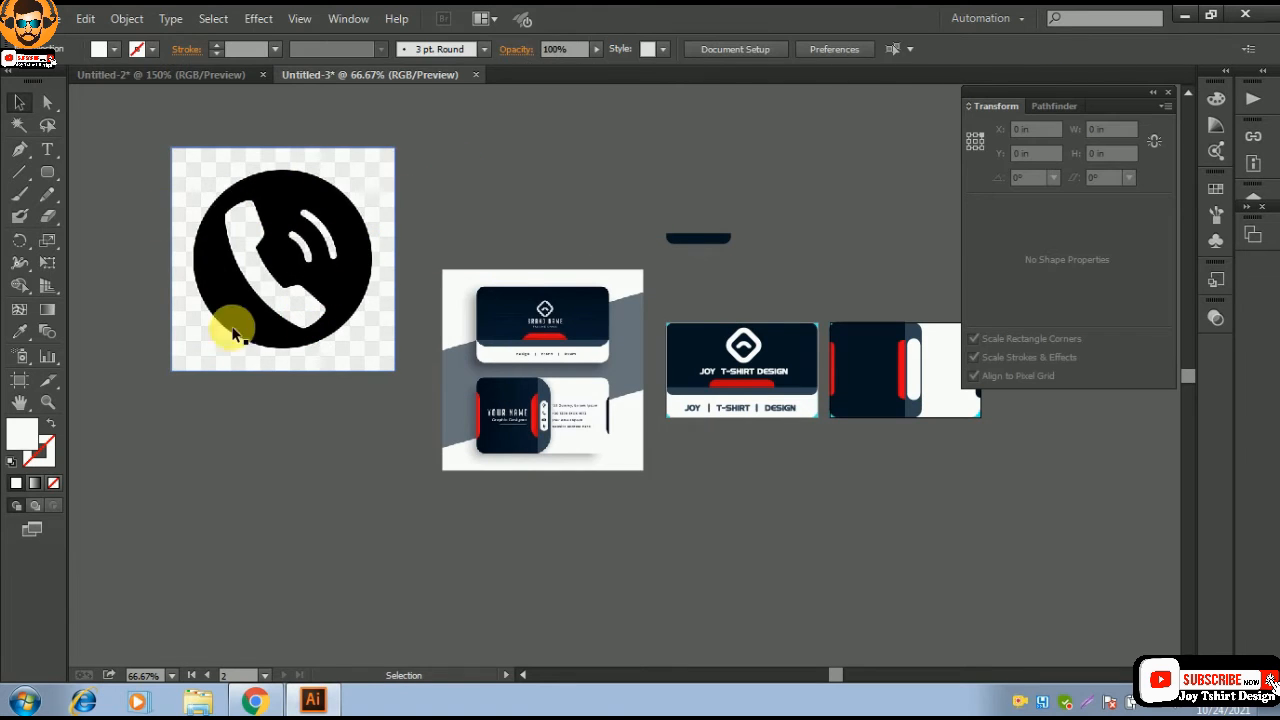
- Image Trace the pasted phone icon with the default preset and expand the tracing into editable paths
left_click(327, 210)
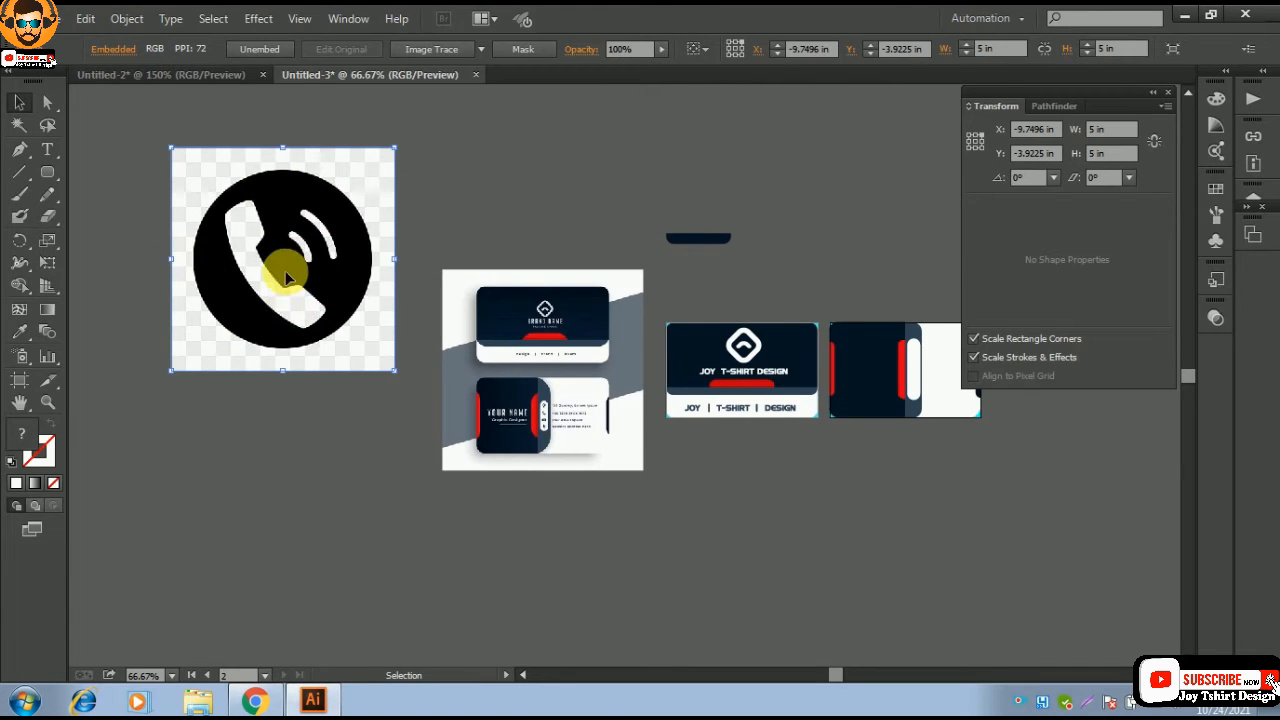
left_click(436, 49)
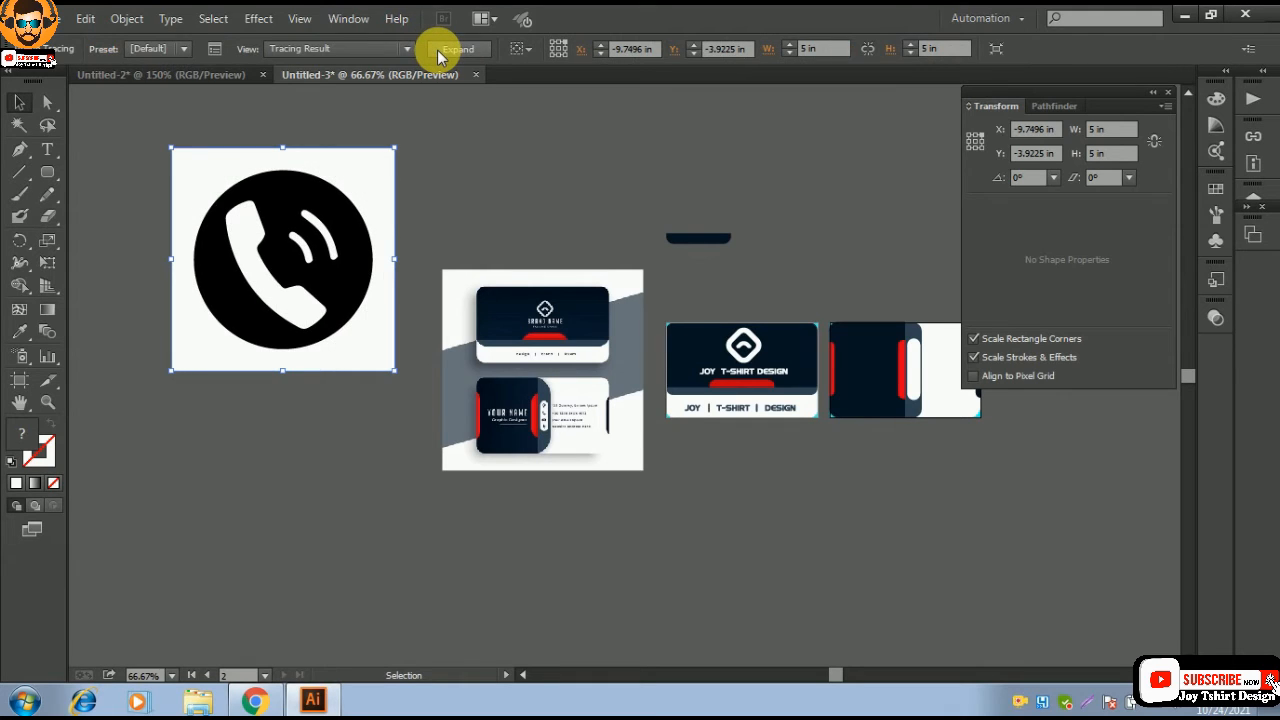
left_click(456, 190)
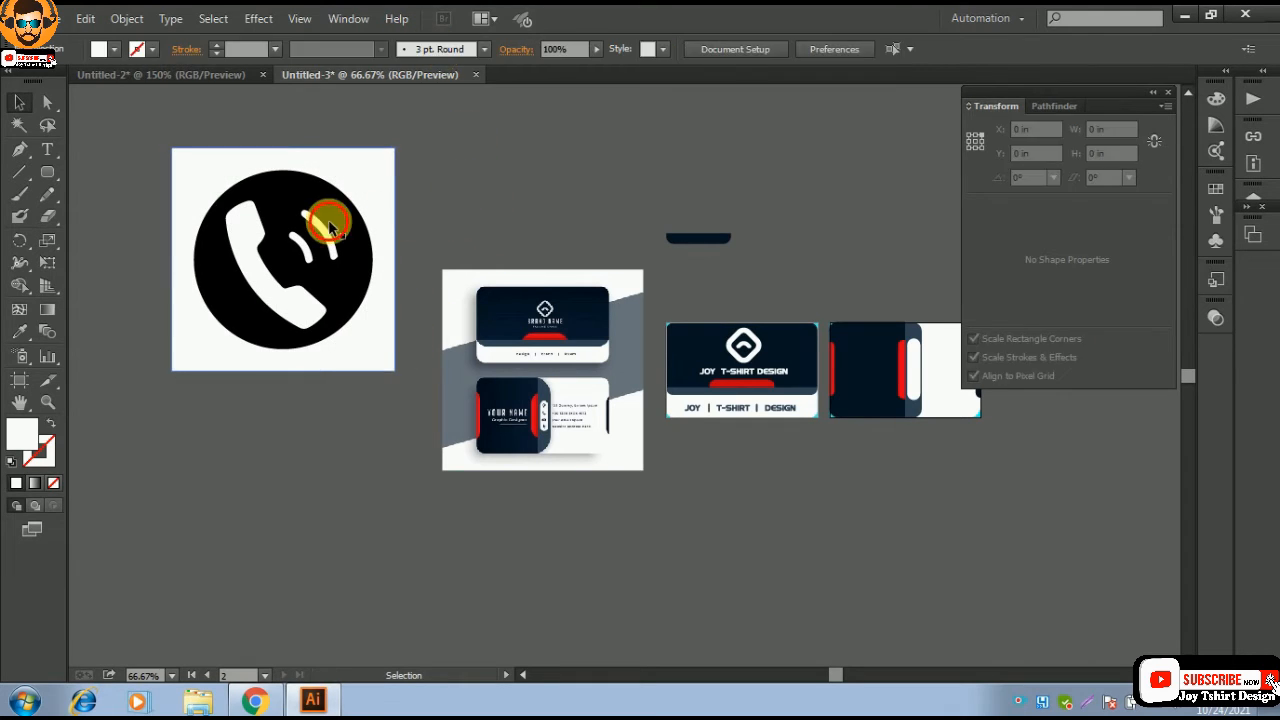
left_click(329, 221)
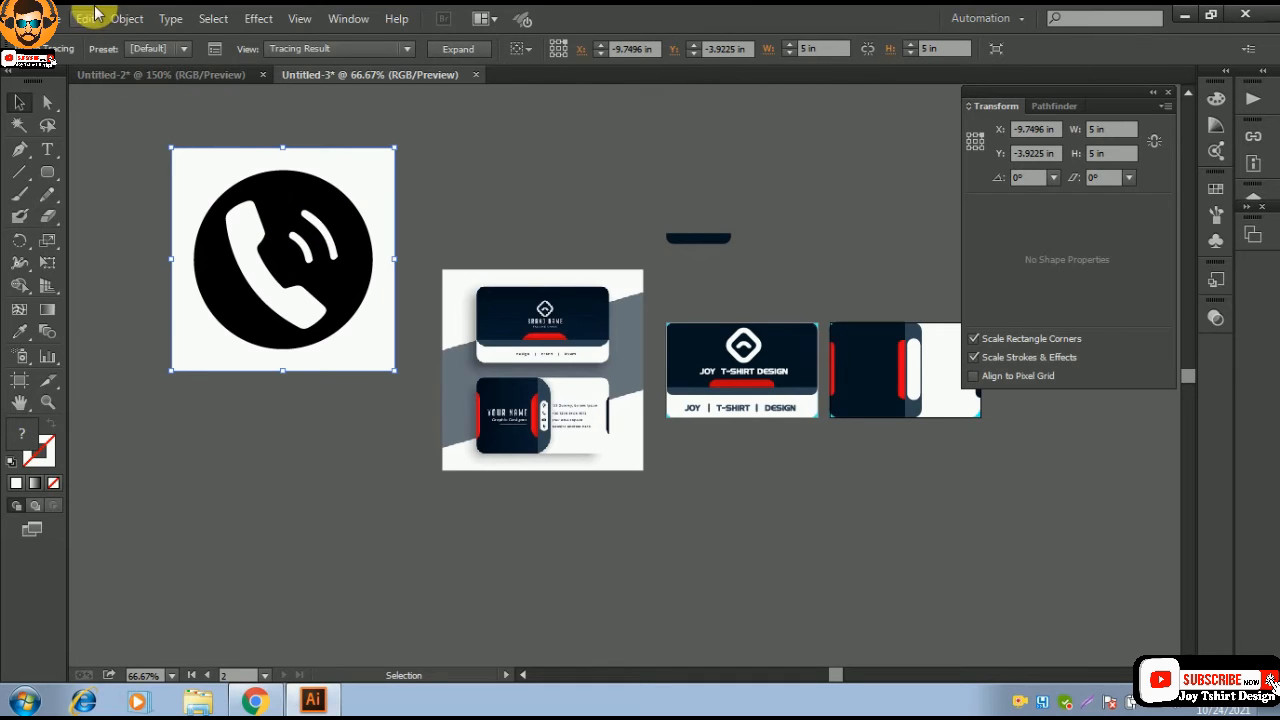
left_click(127, 18)
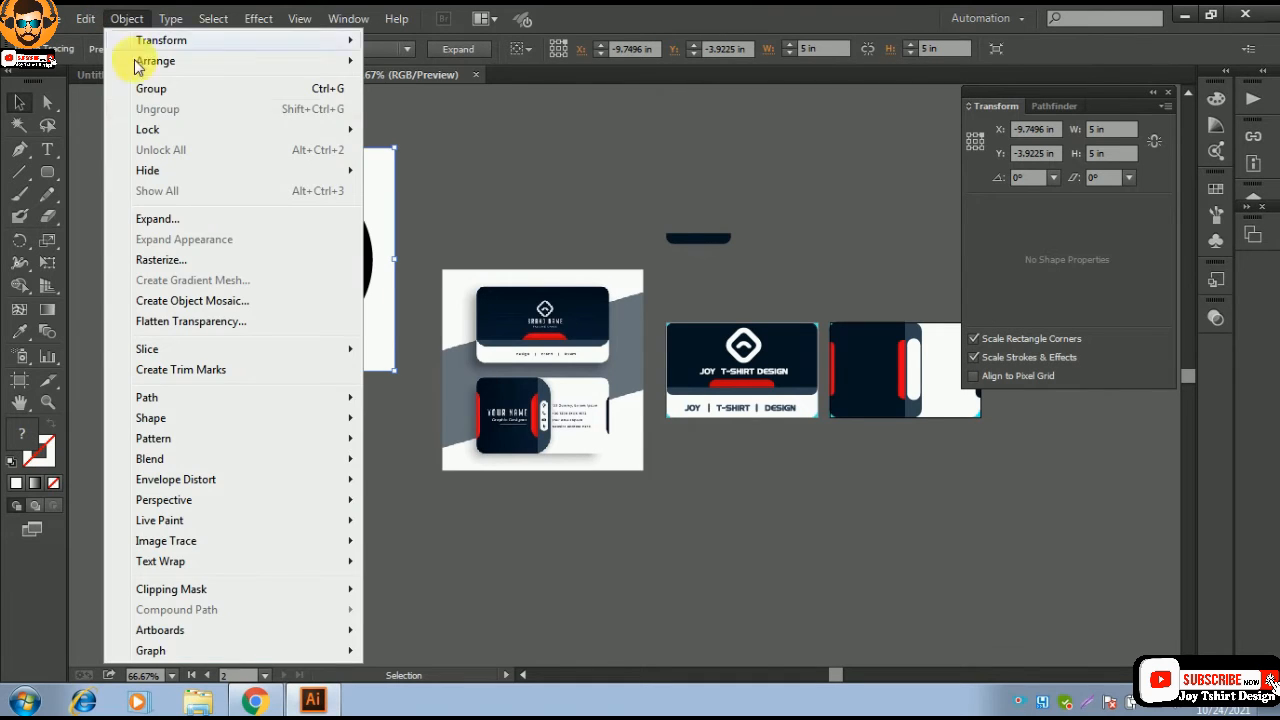
left_click(151, 218)
left_click(600, 509)
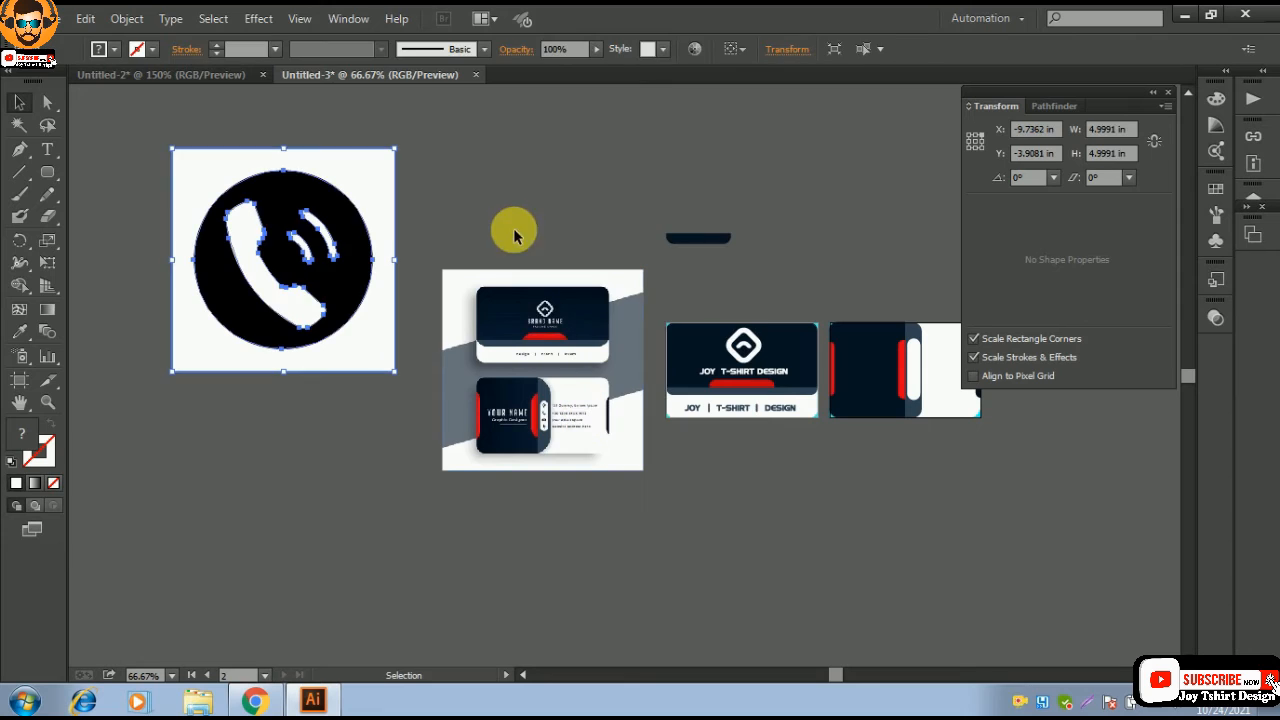
left_click(494, 180)
- Ungroup the expanded phone icon artwork and deselect it
left_click(378, 184)
right_click(377, 182)
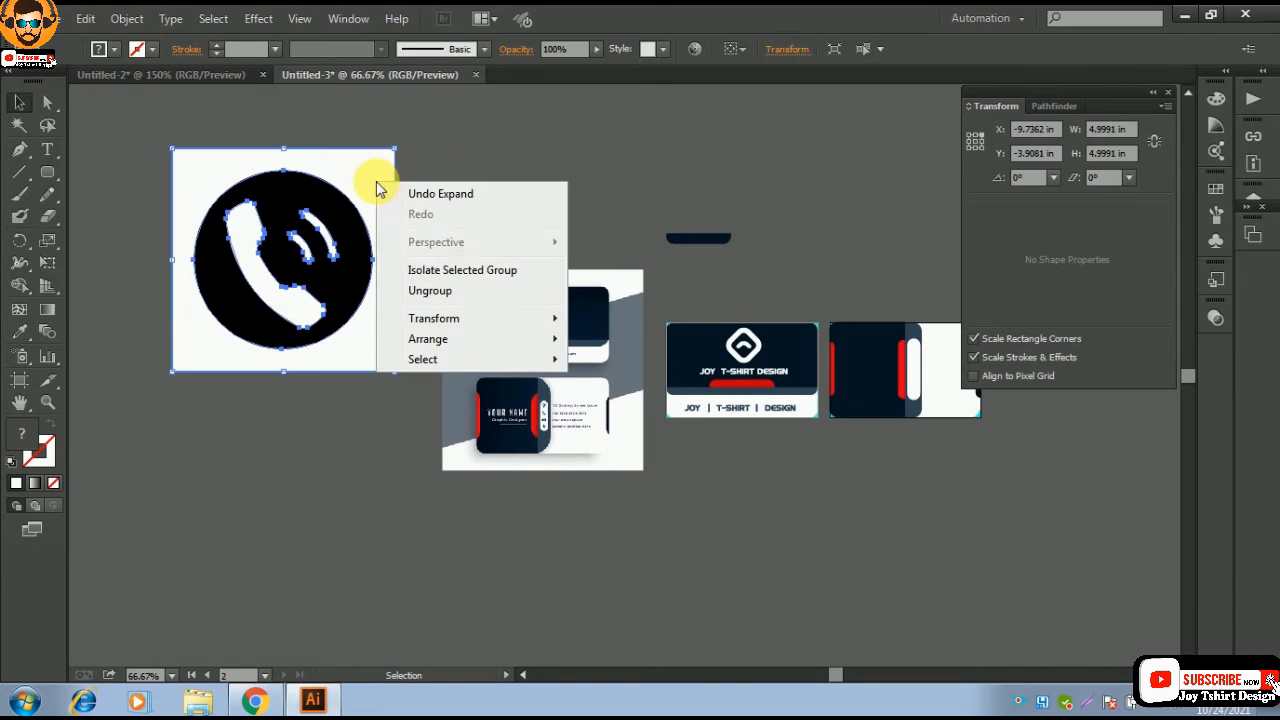
left_click(420, 291)
left_click(437, 194)
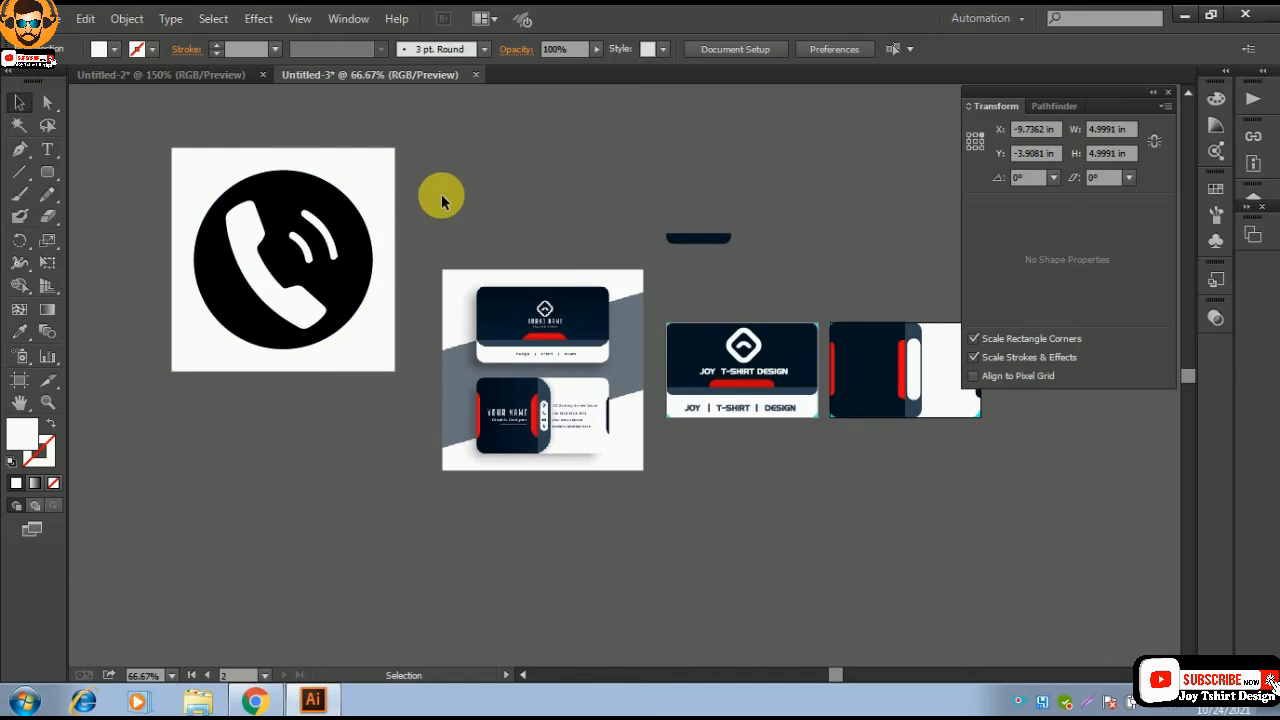
- Try to delete the white background behind the phone icon, and undo the deletion
left_click(361, 178)
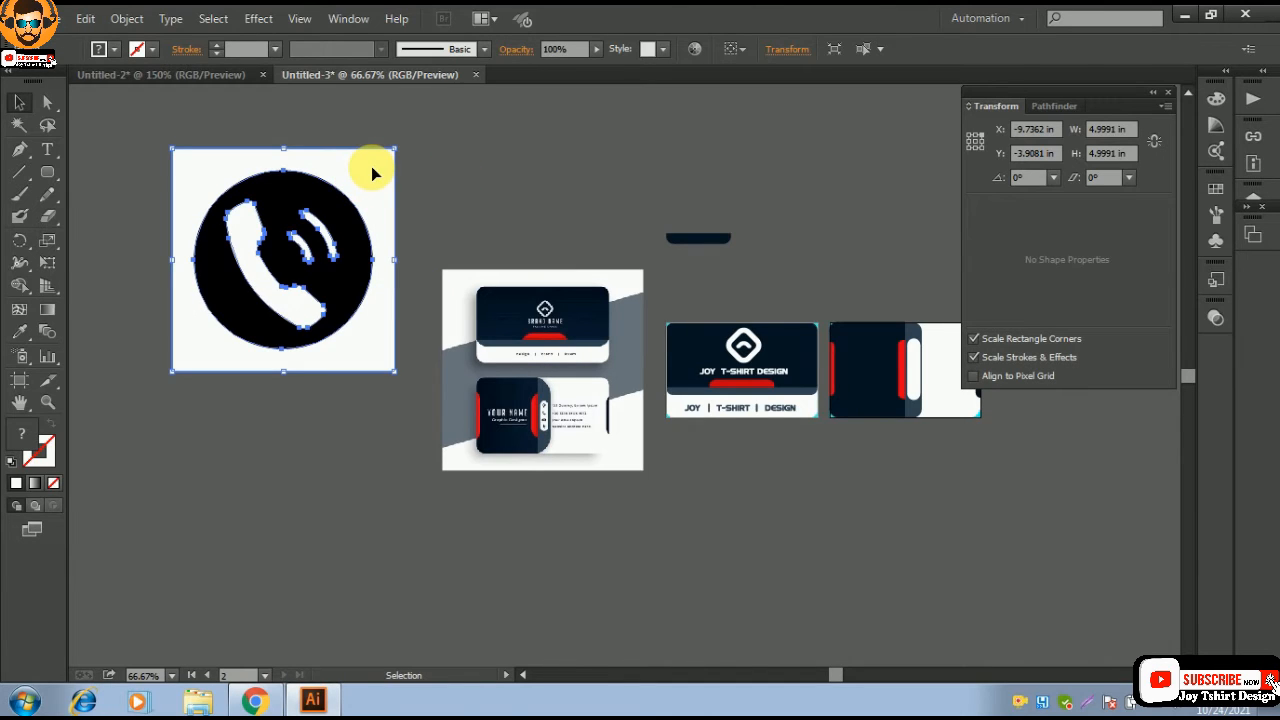
key("Delete")
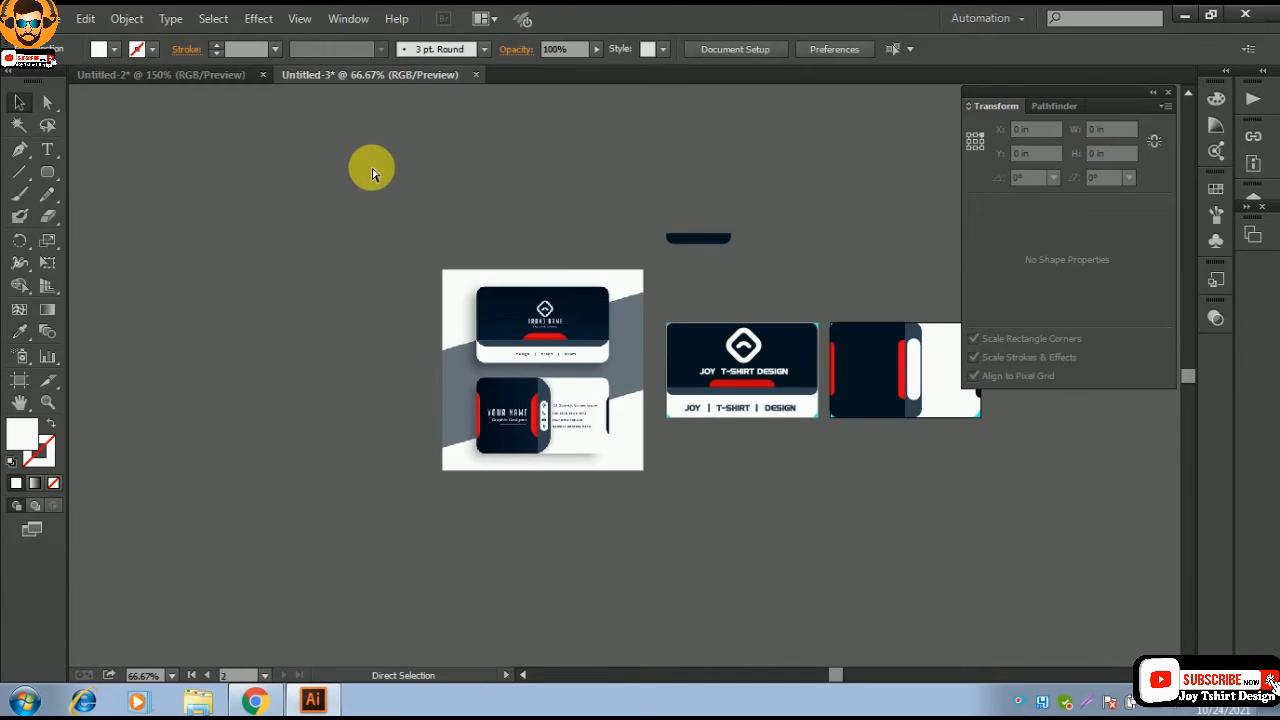
key("ctrl+z")
left_click(460, 155)
- Ungroup the phone icon artwork once more and delete the white background square behind the black circle
left_click(378, 199)
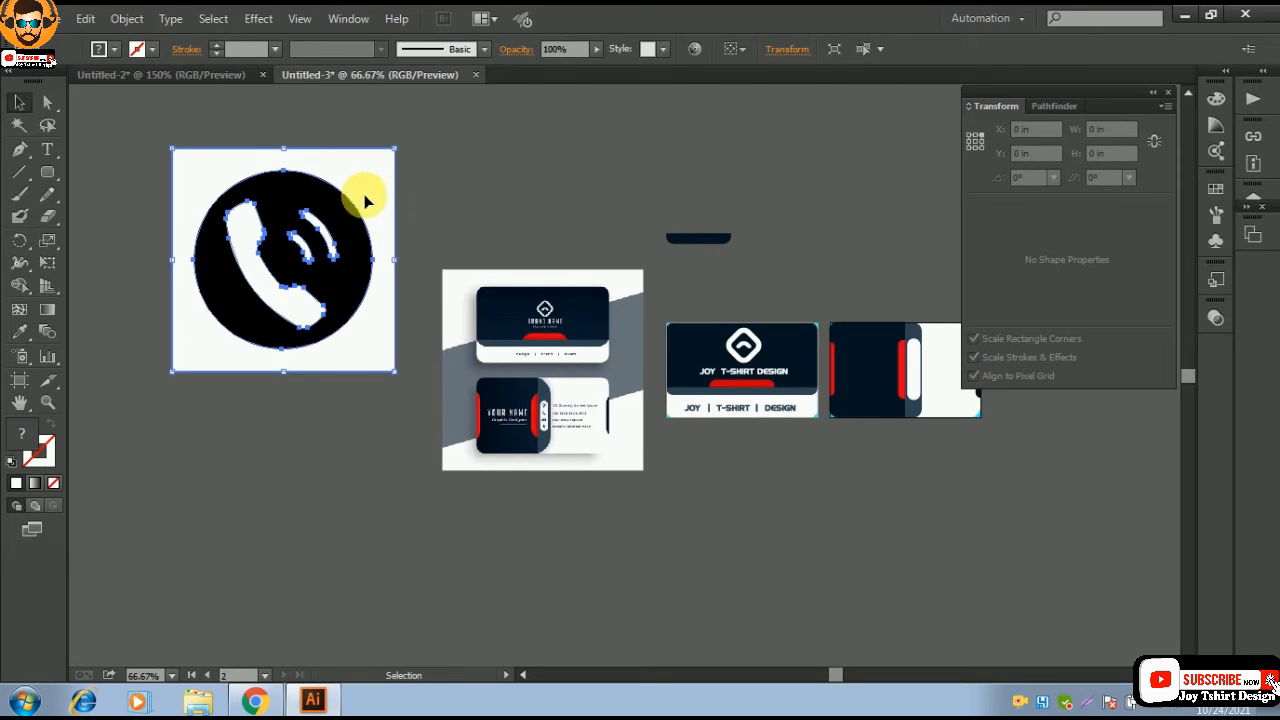
right_click(335, 174)
left_click(368, 292)
left_click(472, 157)
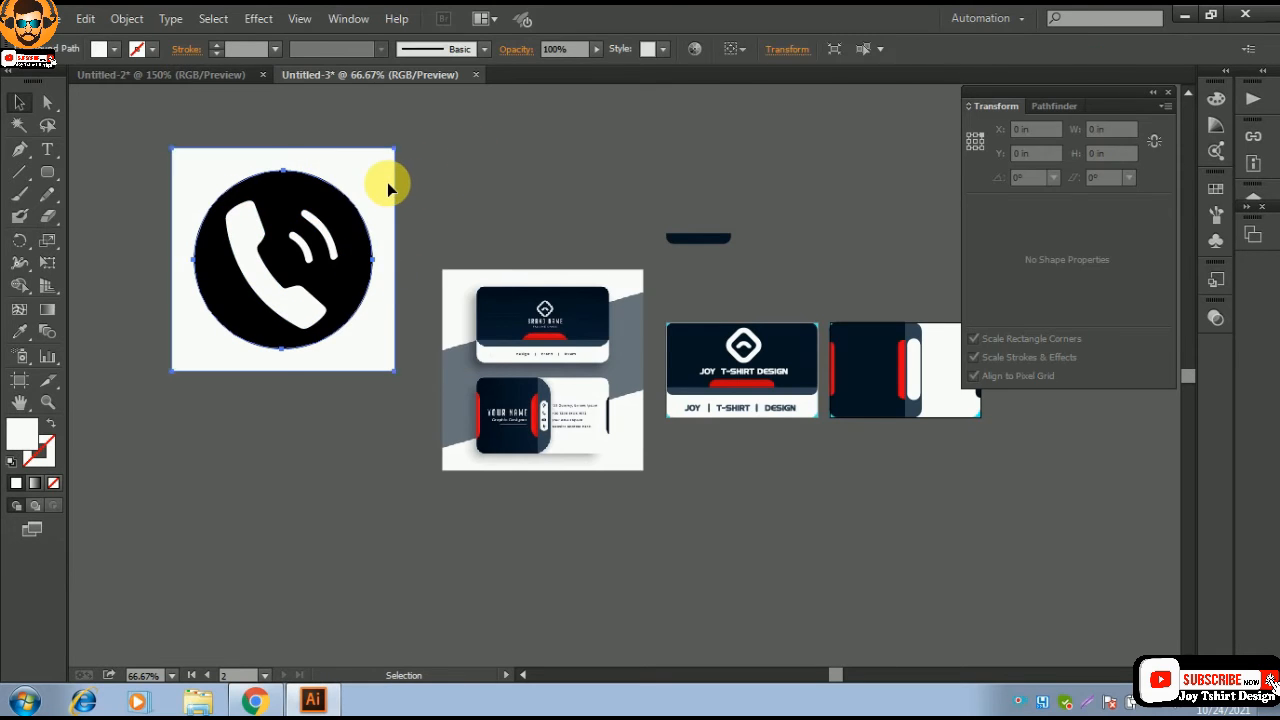
left_click(387, 182)
key("Delete")
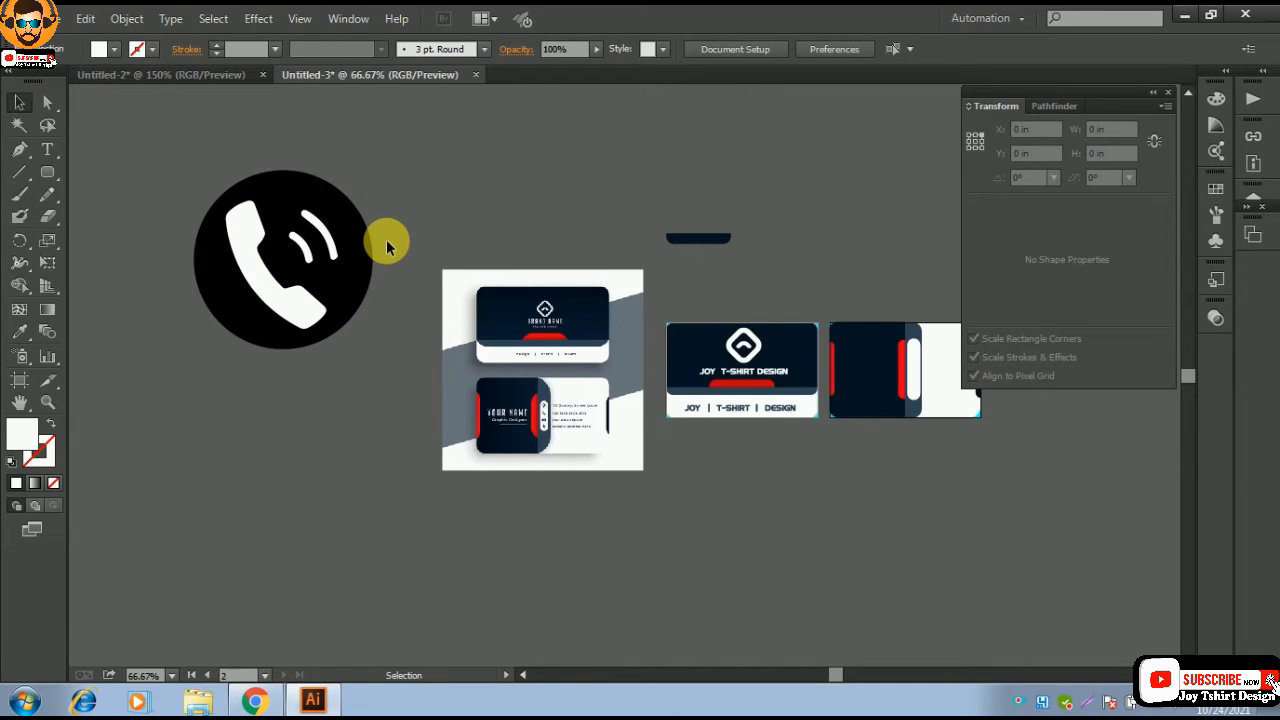
- Scale the whole phone icon down around its center to about 1.58 in and move it just above the back card's slate band
left_click_drag(168, 164, 337, 300)
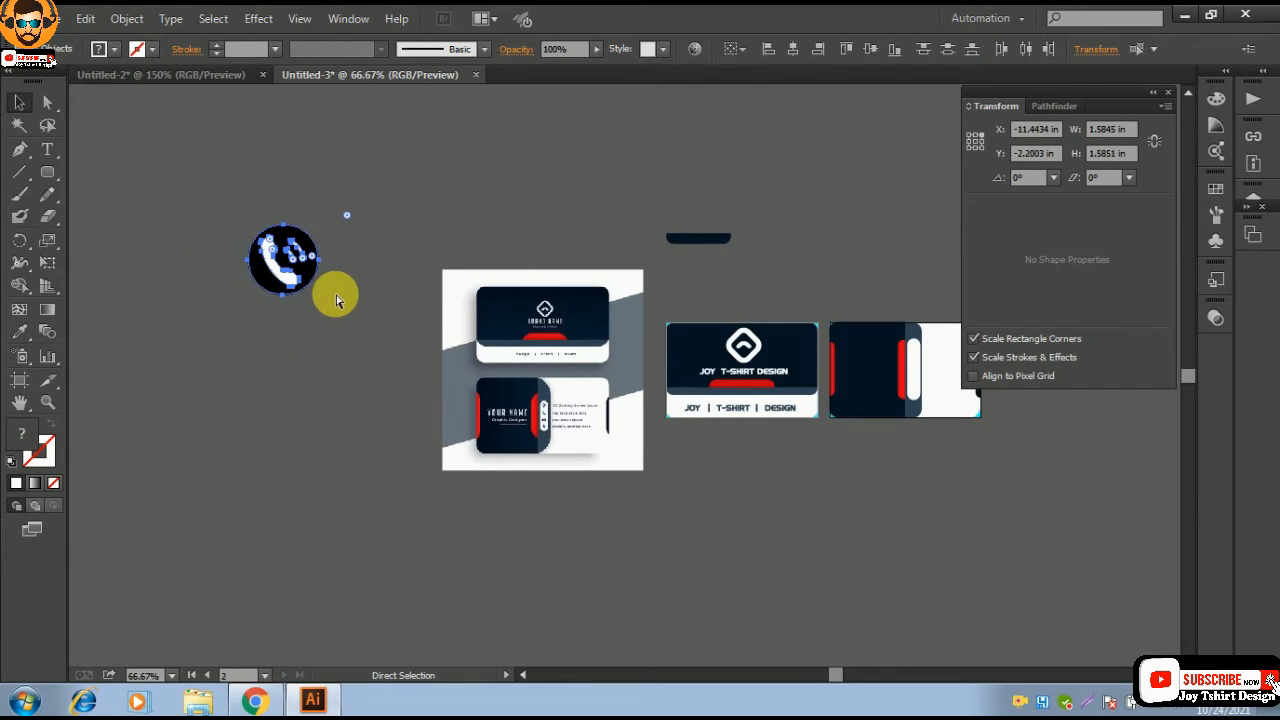
left_click_drag(408, 266, 265, 344)
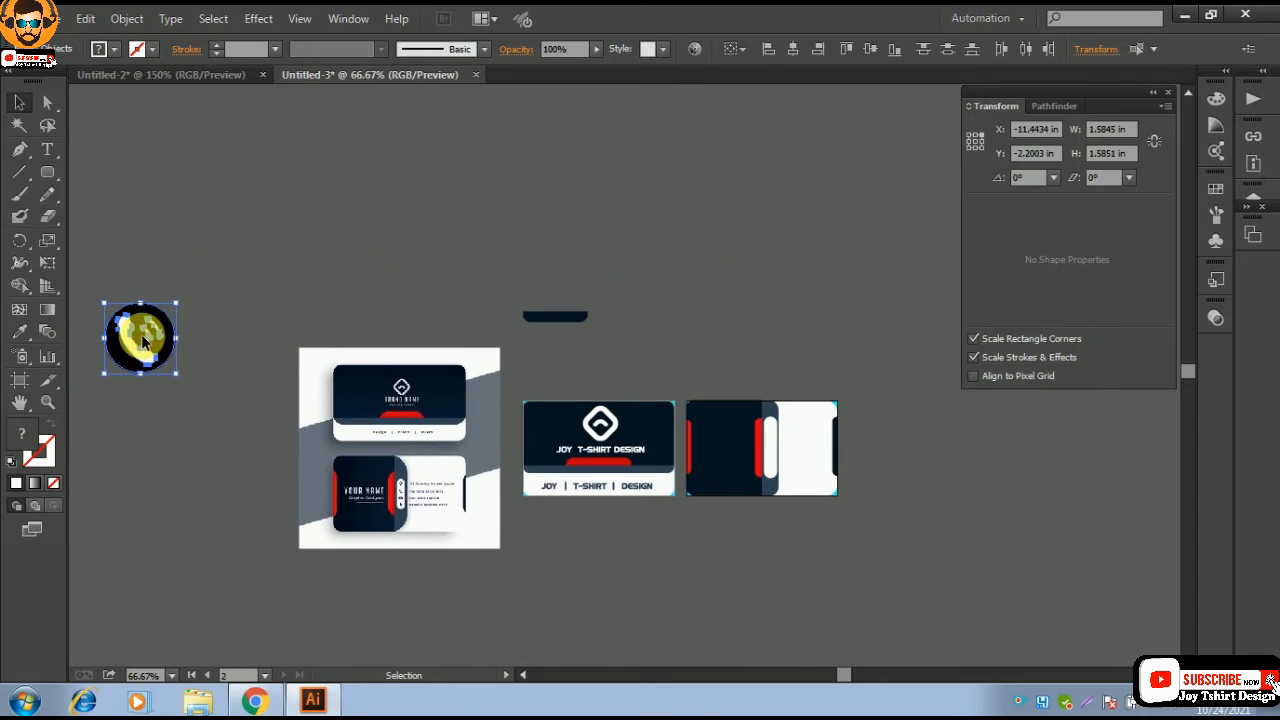
left_click_drag(143, 342, 160, 130)
key("ctrl+plus")
key("ctrl+plus")
key("ctrl+plus")
key("ctrl+plus")
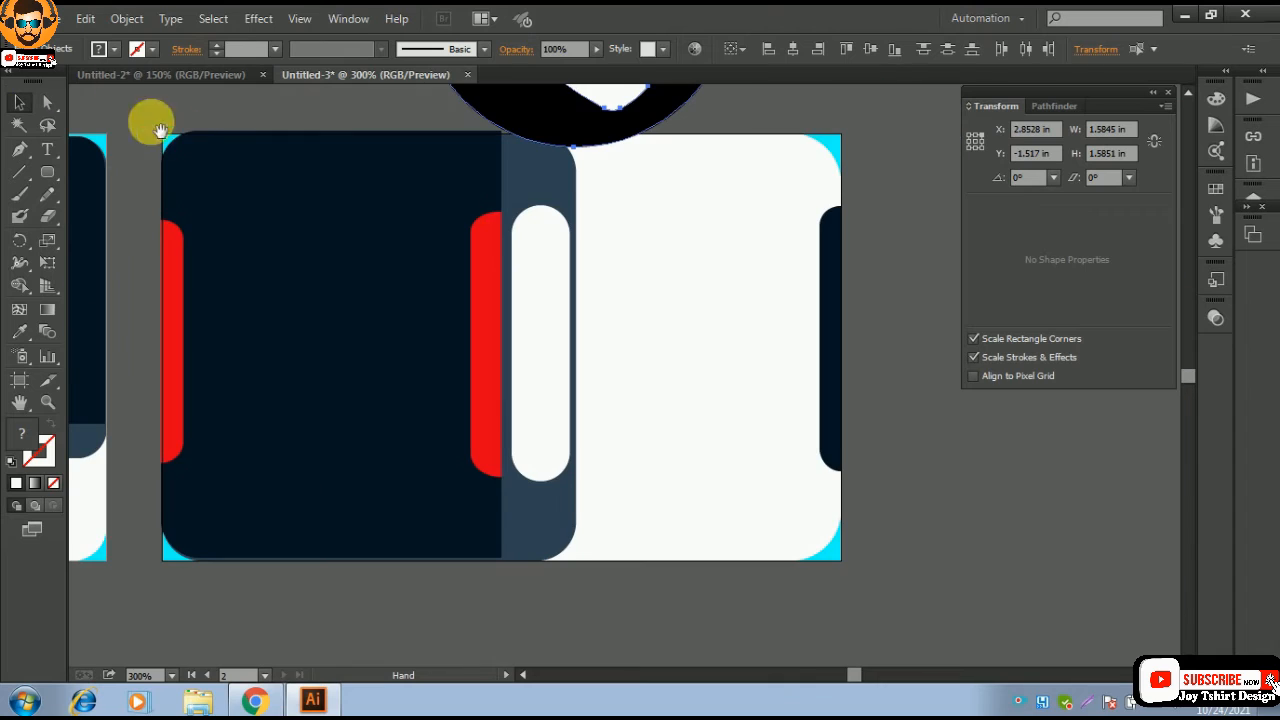
left_click_drag(514, 206, 480, 357)
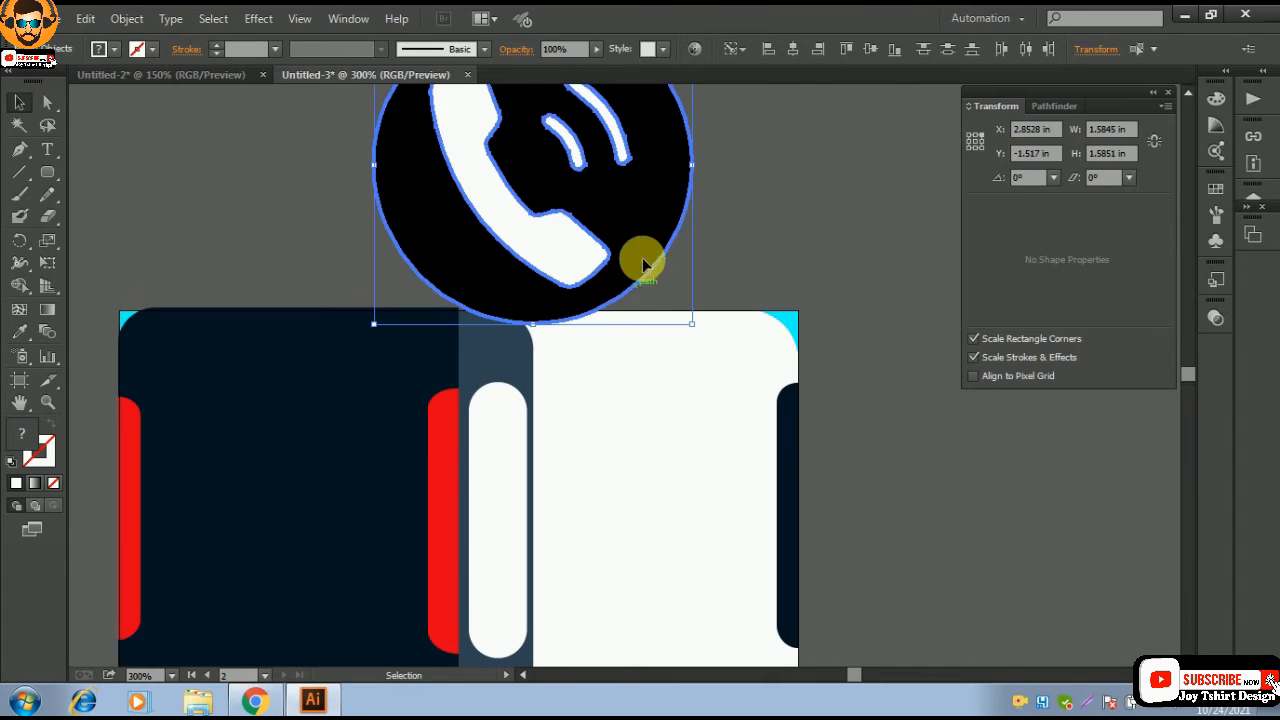
- Shrink the phone icon around its center to fit the white pill's width, and undo the separate move of its white handset
scroll(717, 200, "up", 1)
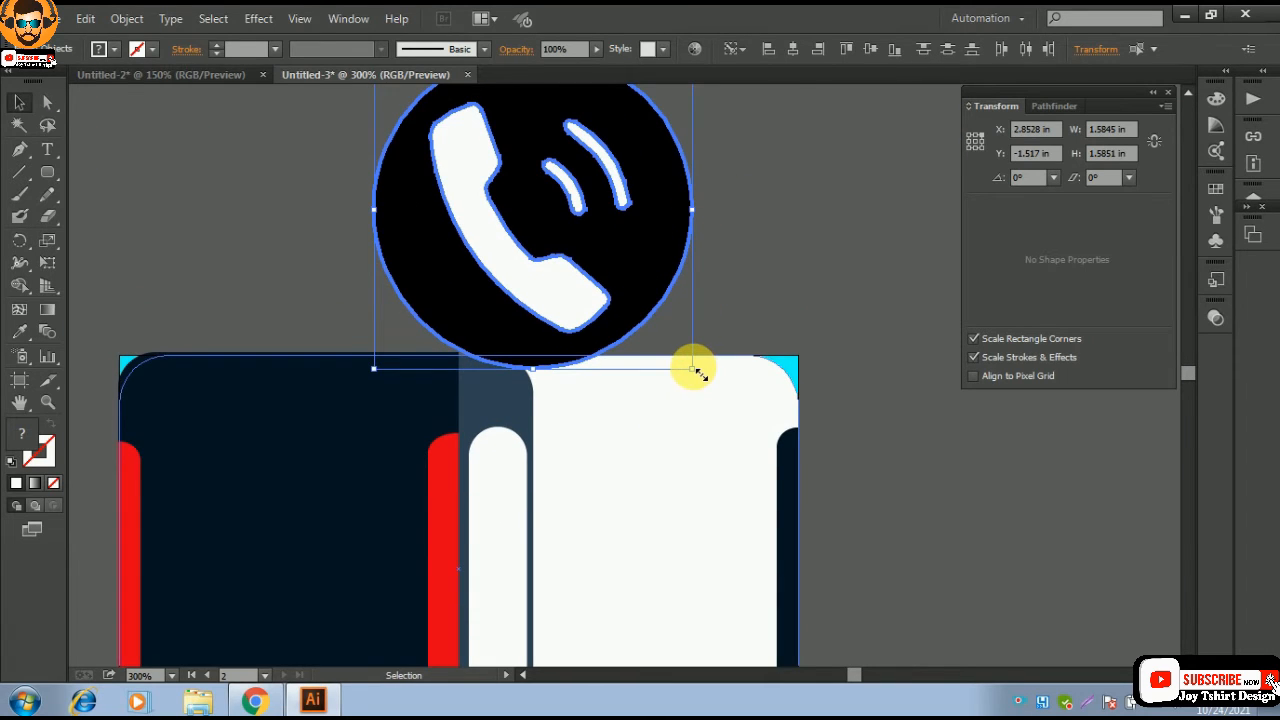
left_click_drag(697, 372, 493, 468)
left_click(683, 226)
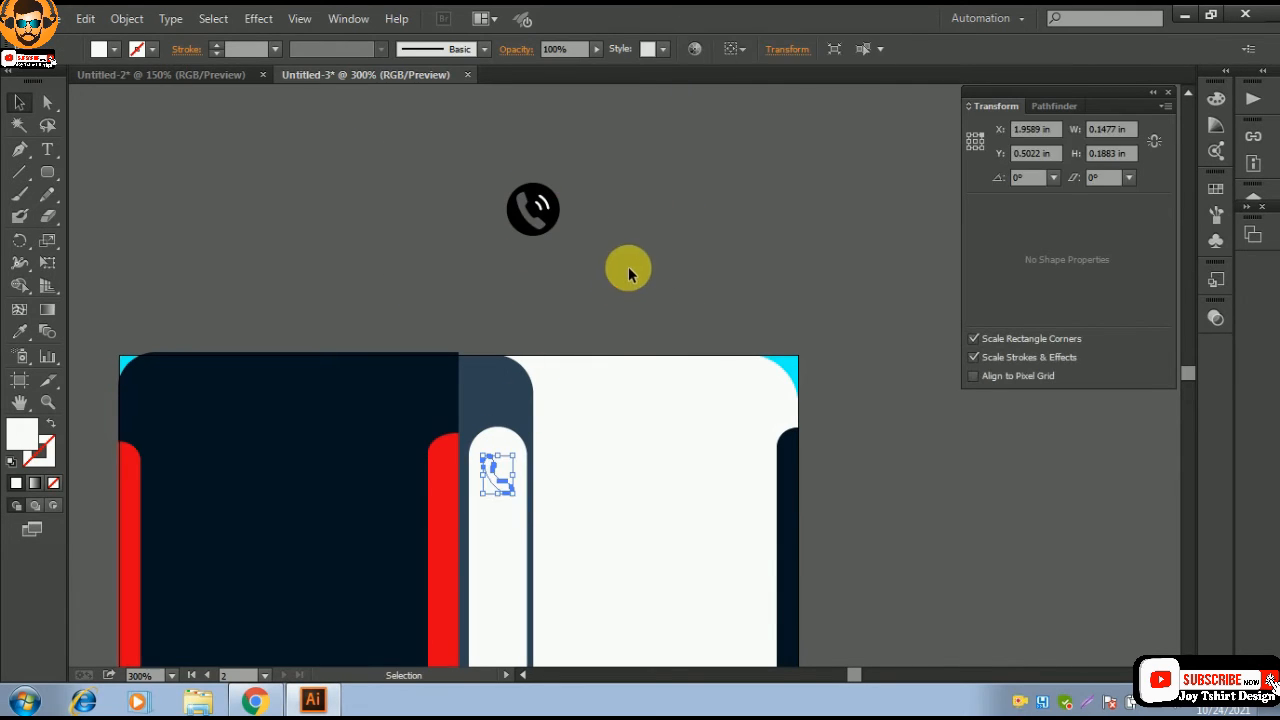
left_click(628, 270)
key("ctrl+z")
left_click(627, 250)
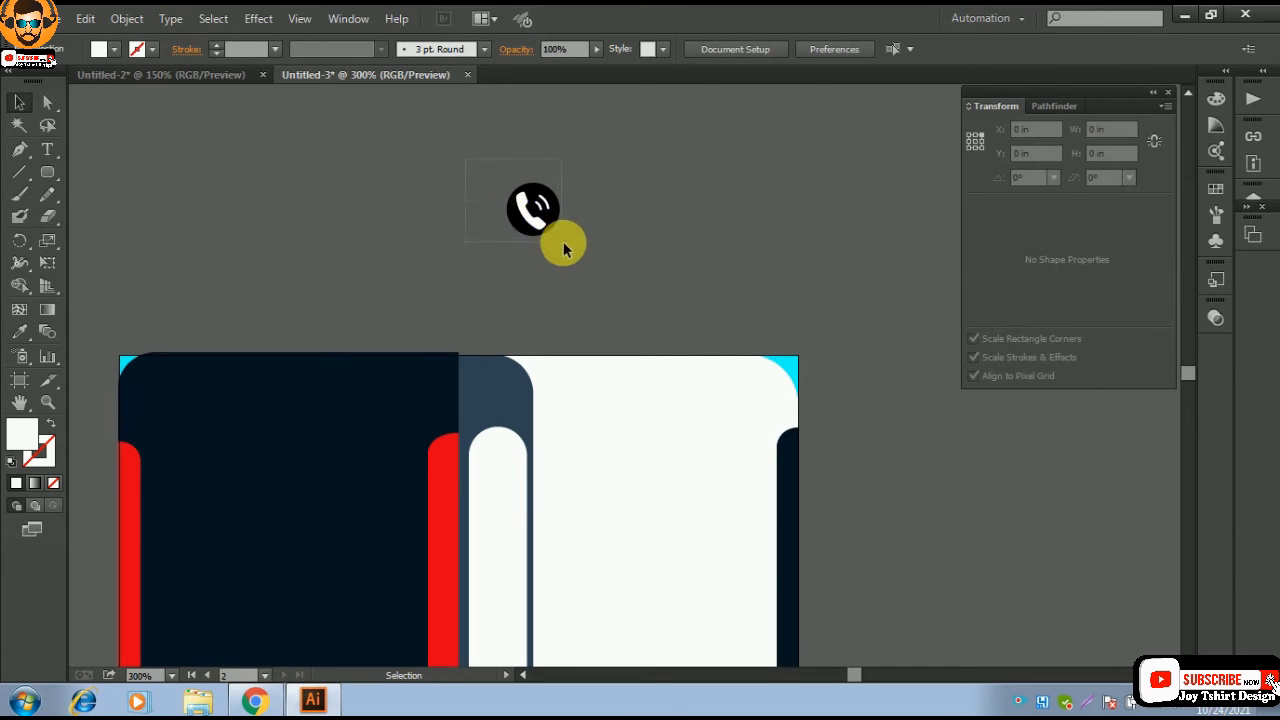
- Group the phone icon's parts and move the icon onto the upper end of the back card's white pill
left_click(523, 206)
right_click(521, 207)
left_click(604, 295)
left_click(604, 225)
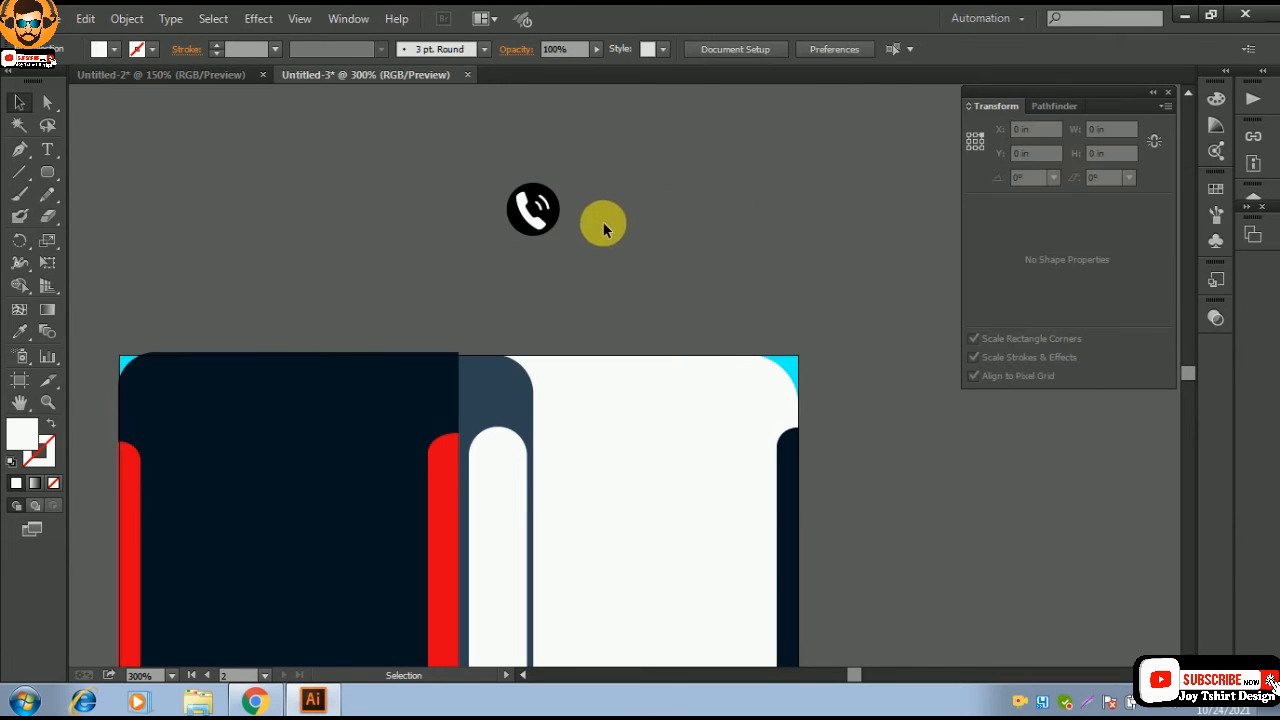
left_click_drag(529, 212, 493, 487)
left_click(687, 243)
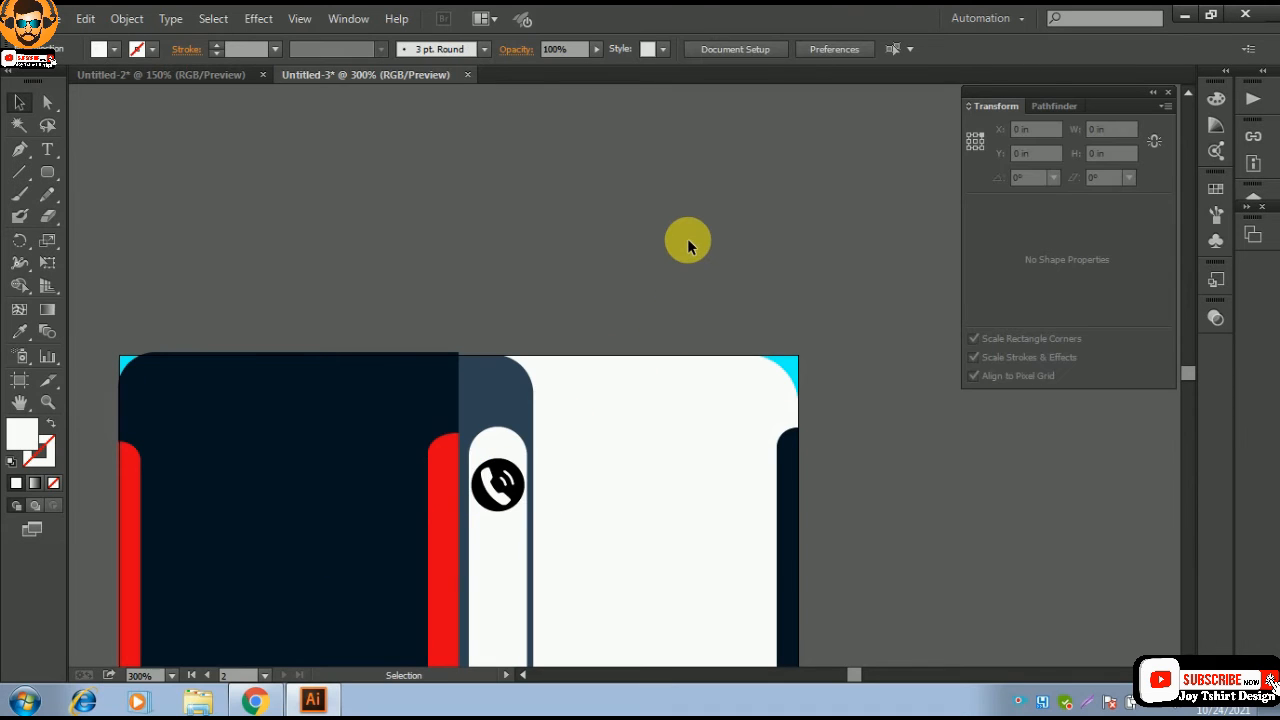
key("ctrl+minus")
key("ctrl+minus")
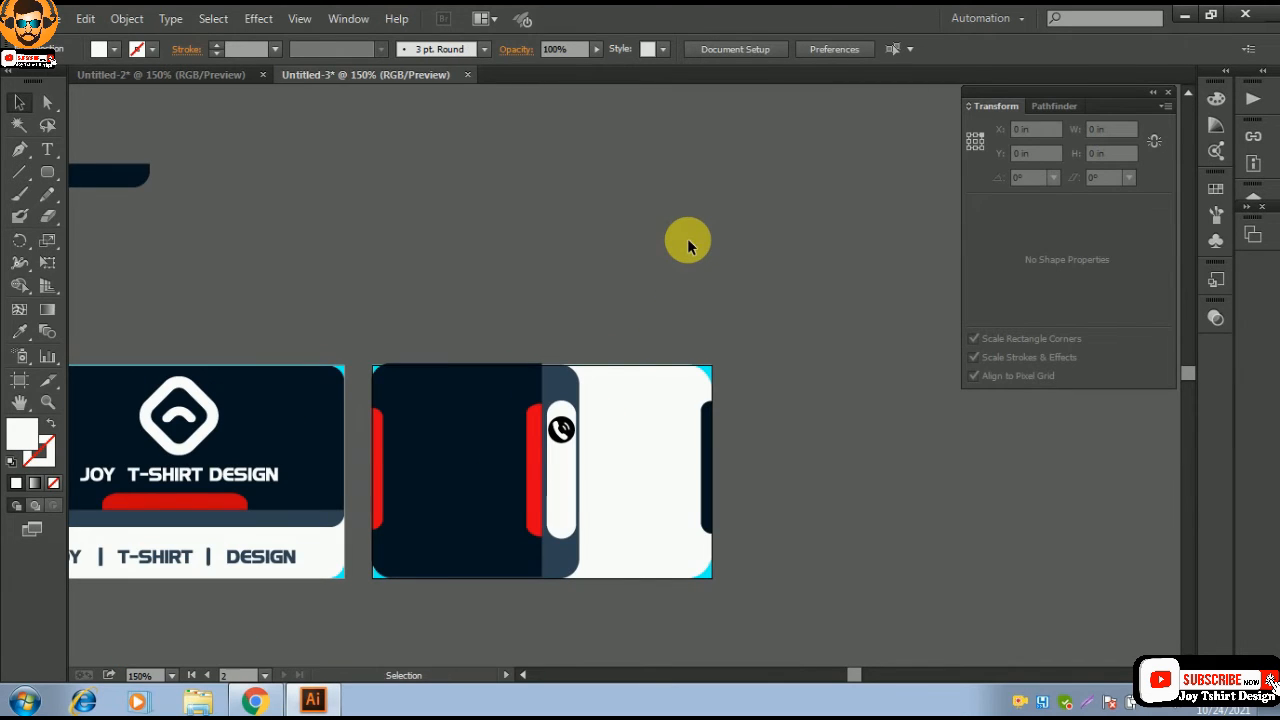
- Switch to Chrome and search Google Images for "map icon"
left_click(279, 707)
scroll(300, 300, "up", 2)
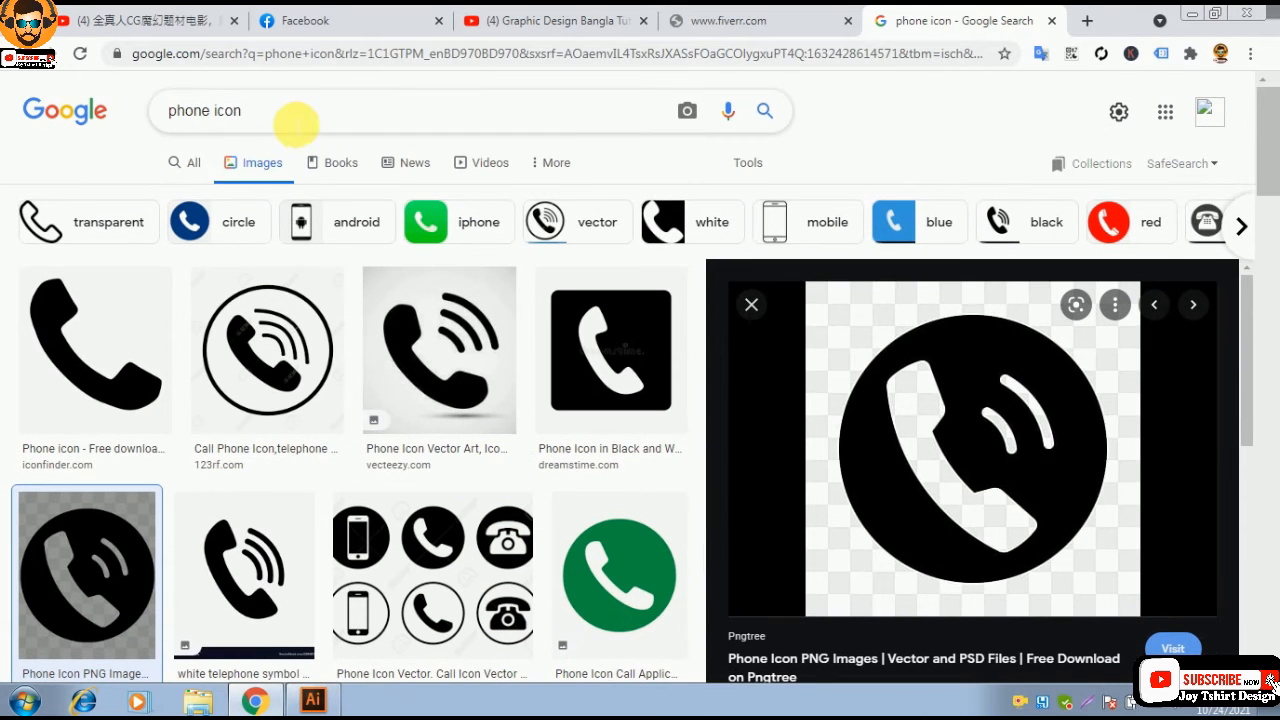
left_click_drag(203, 117, 170, 118)
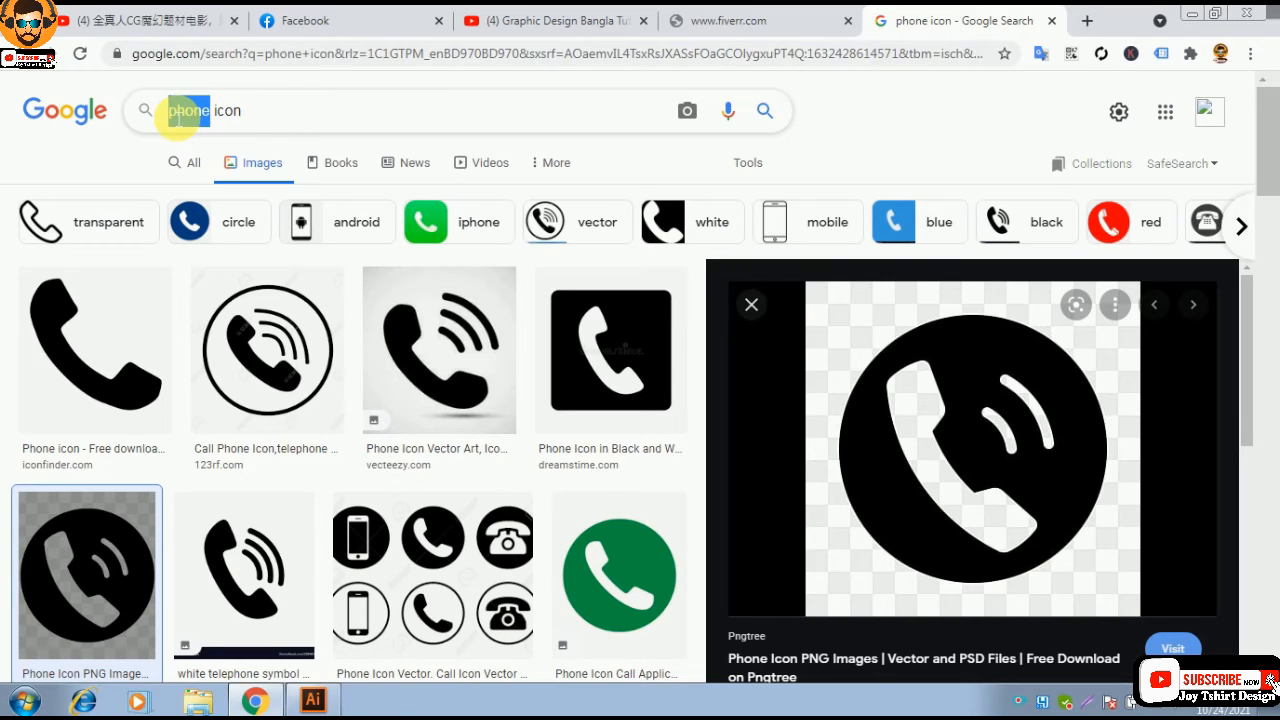
type("ma")
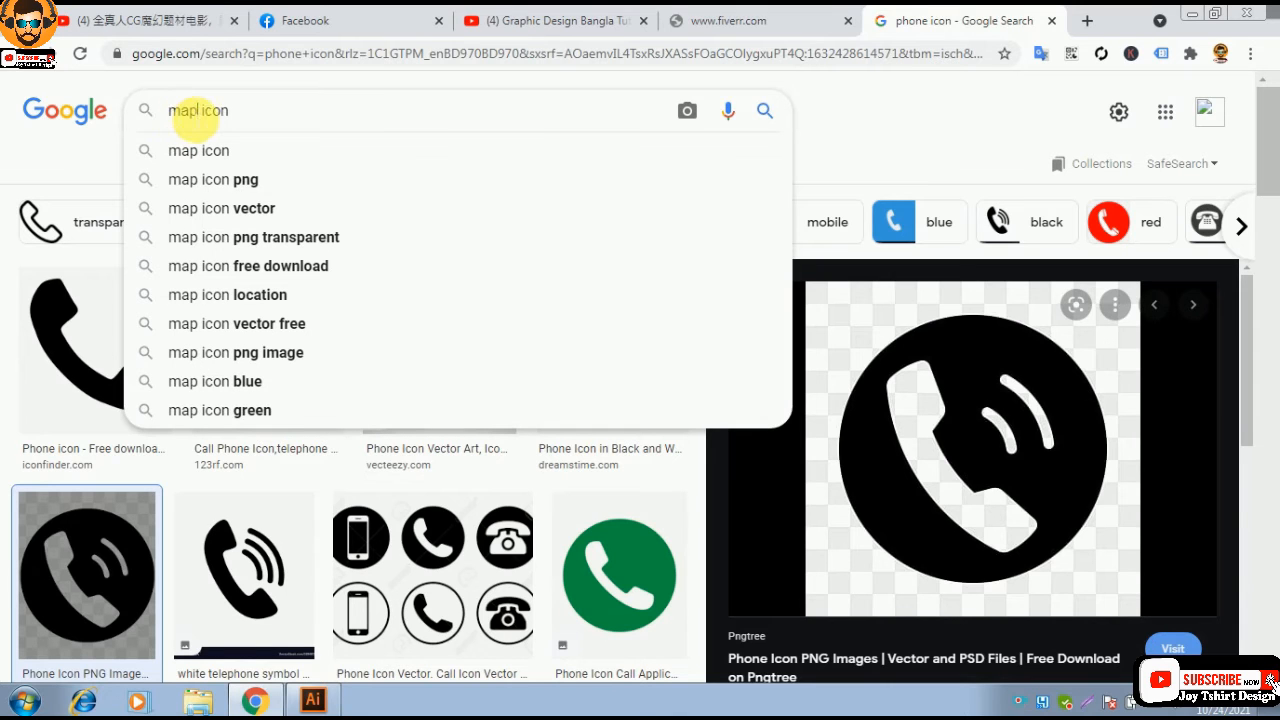
left_click(243, 154)
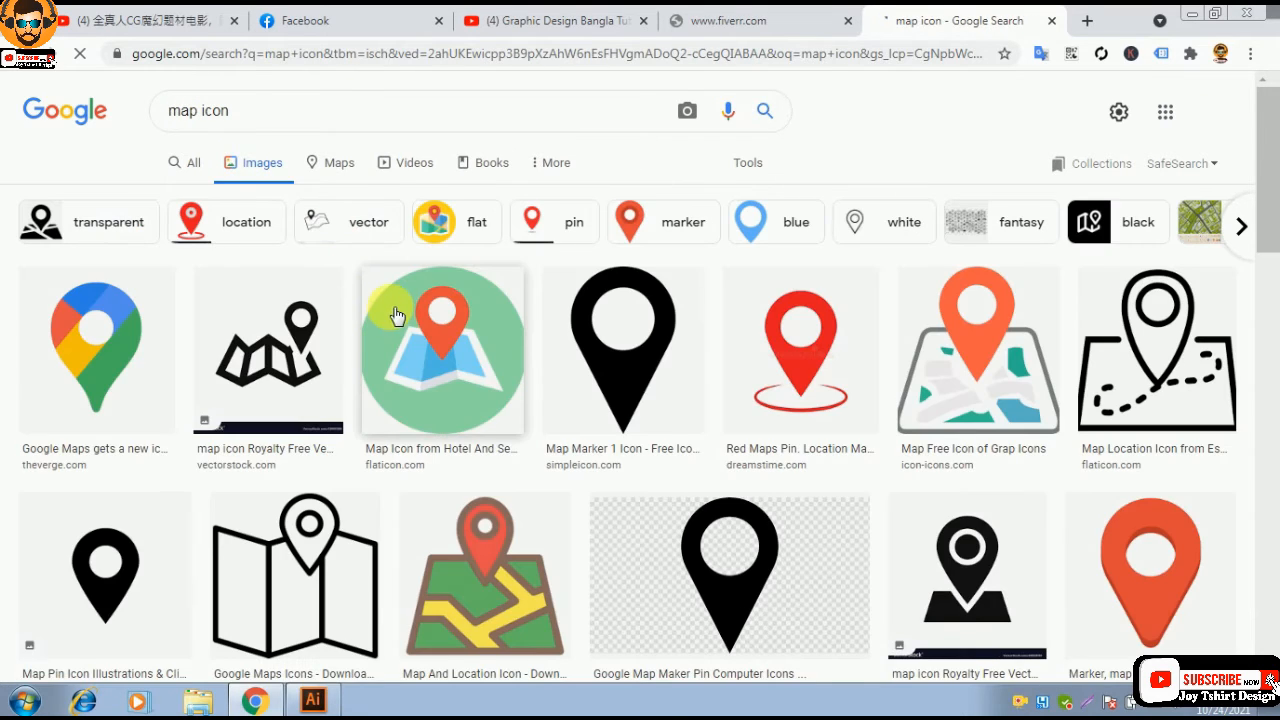
- Open the black map pin image from PNGWing in the search results and copy it
scroll(397, 320, "down", 2)
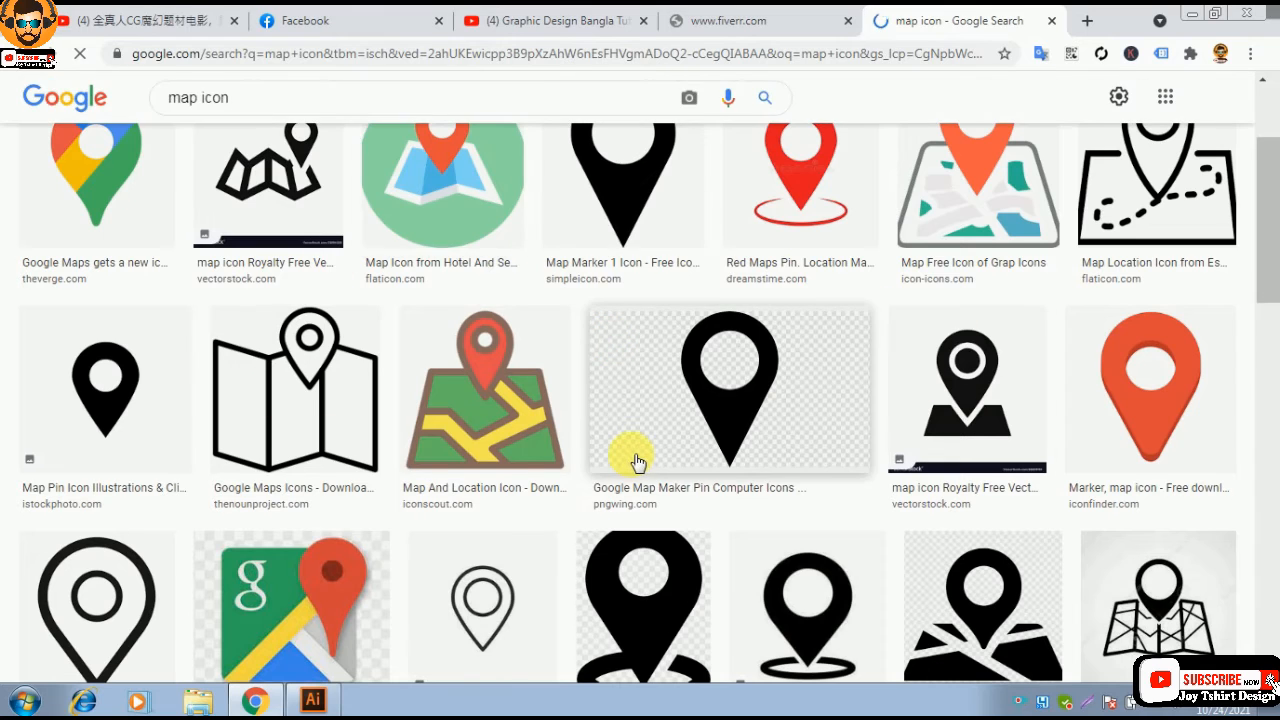
scroll(632, 457, "down", 1)
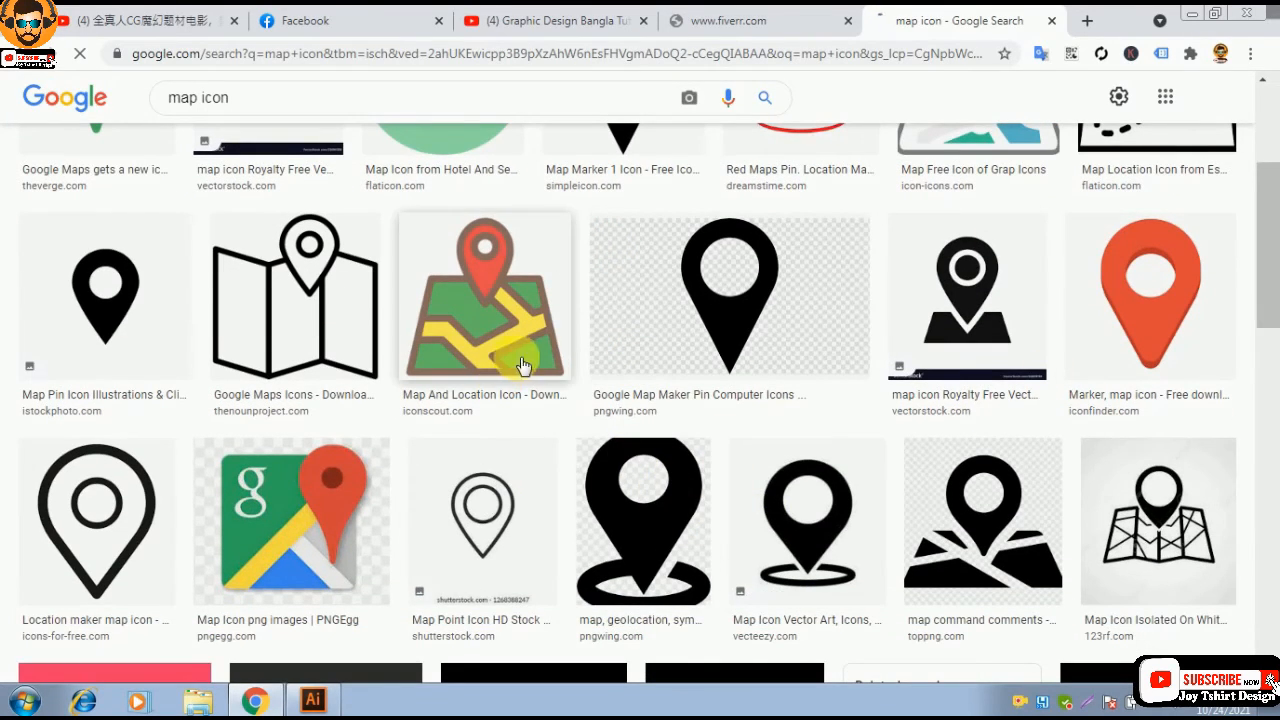
scroll(537, 371, "up", 3)
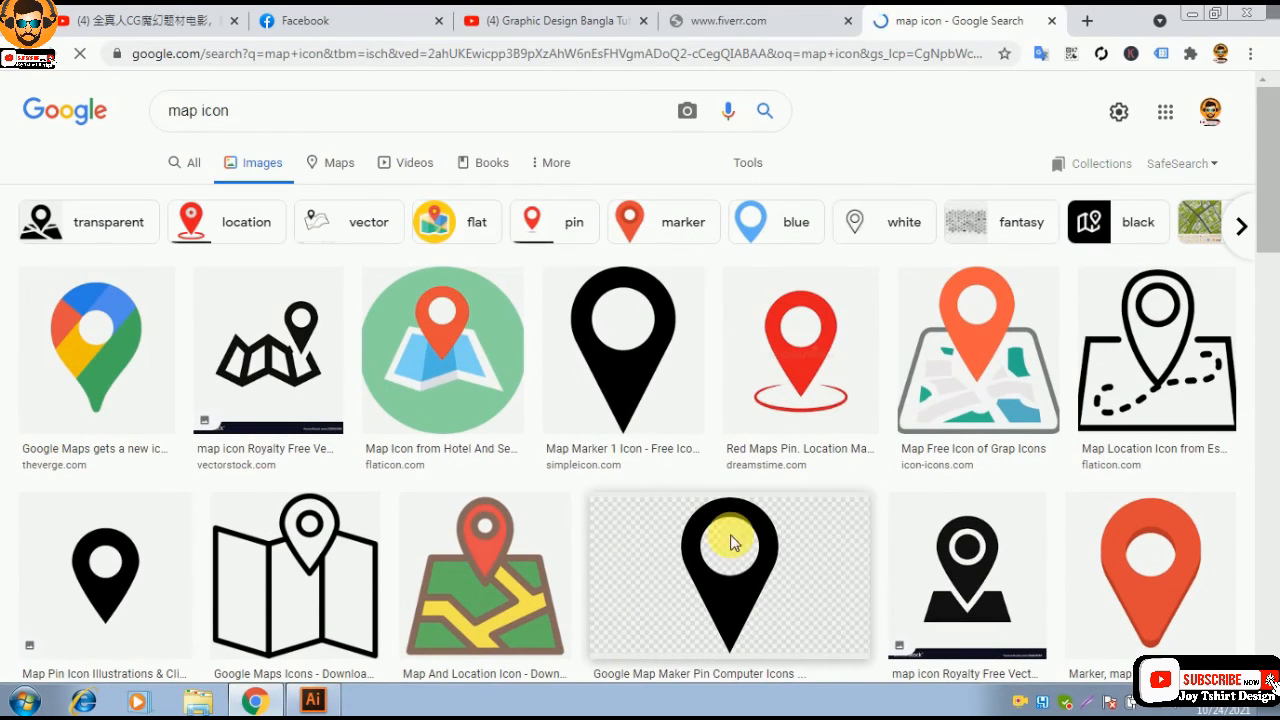
left_click(731, 542)
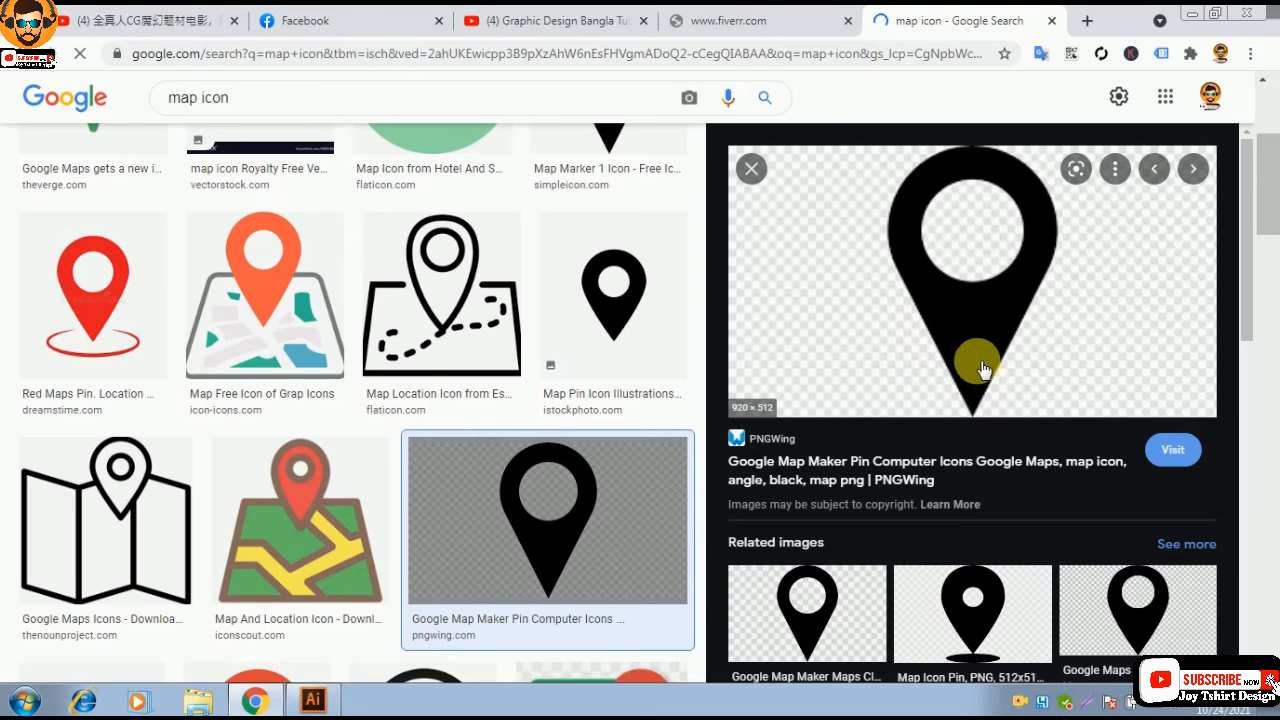
right_click(937, 275)
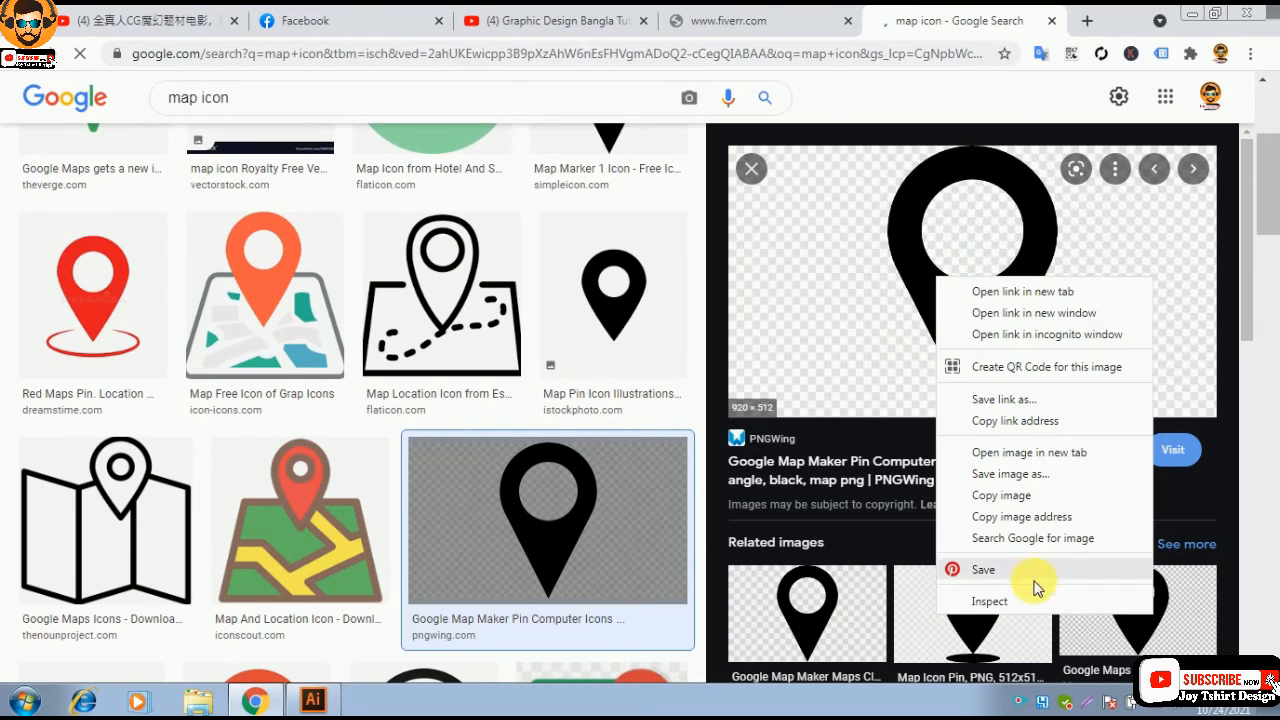
left_click(994, 496)
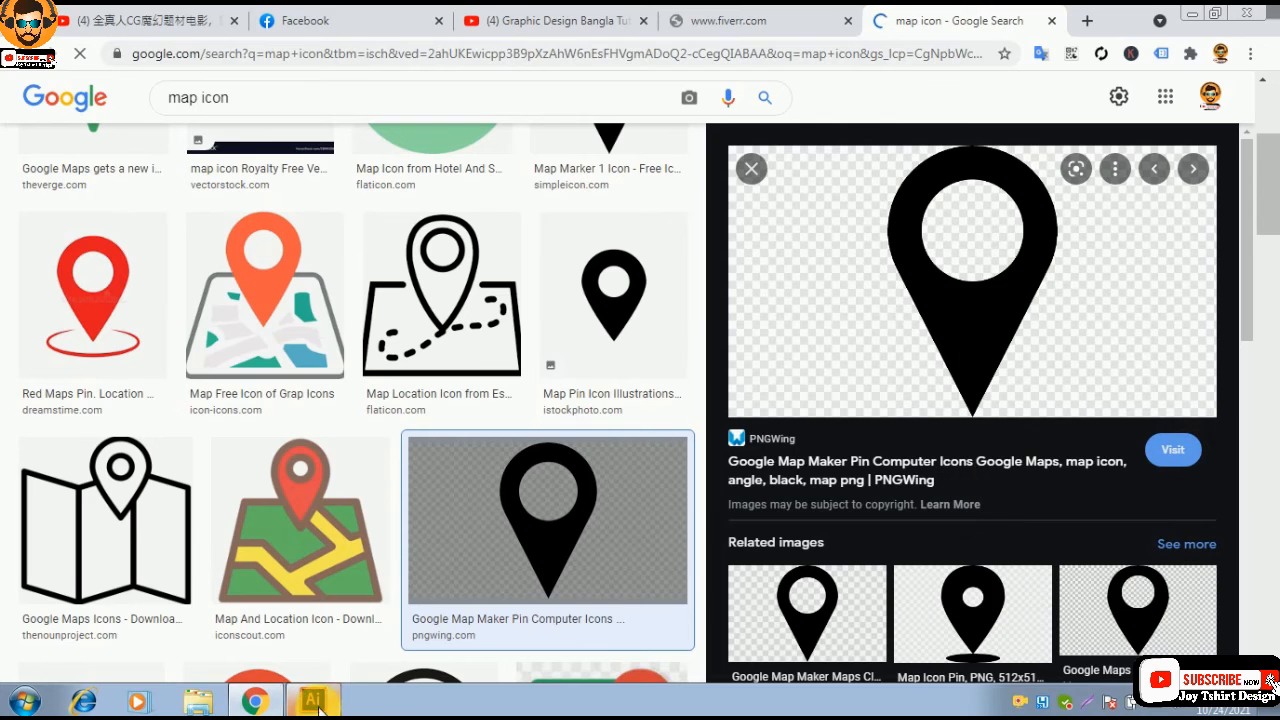
- Switch to Illustrator, paste the map pin image and scale it down around its center to about 2.78 in wide
left_click(318, 706)
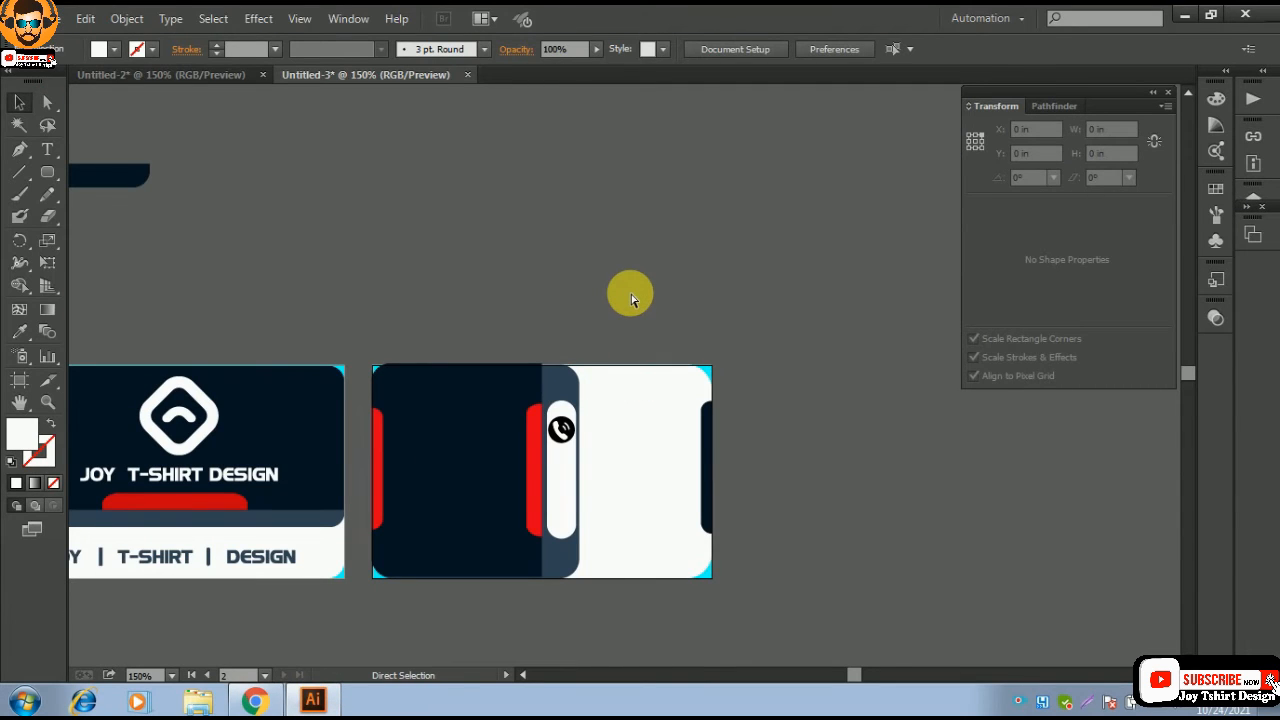
key("ctrl+v")
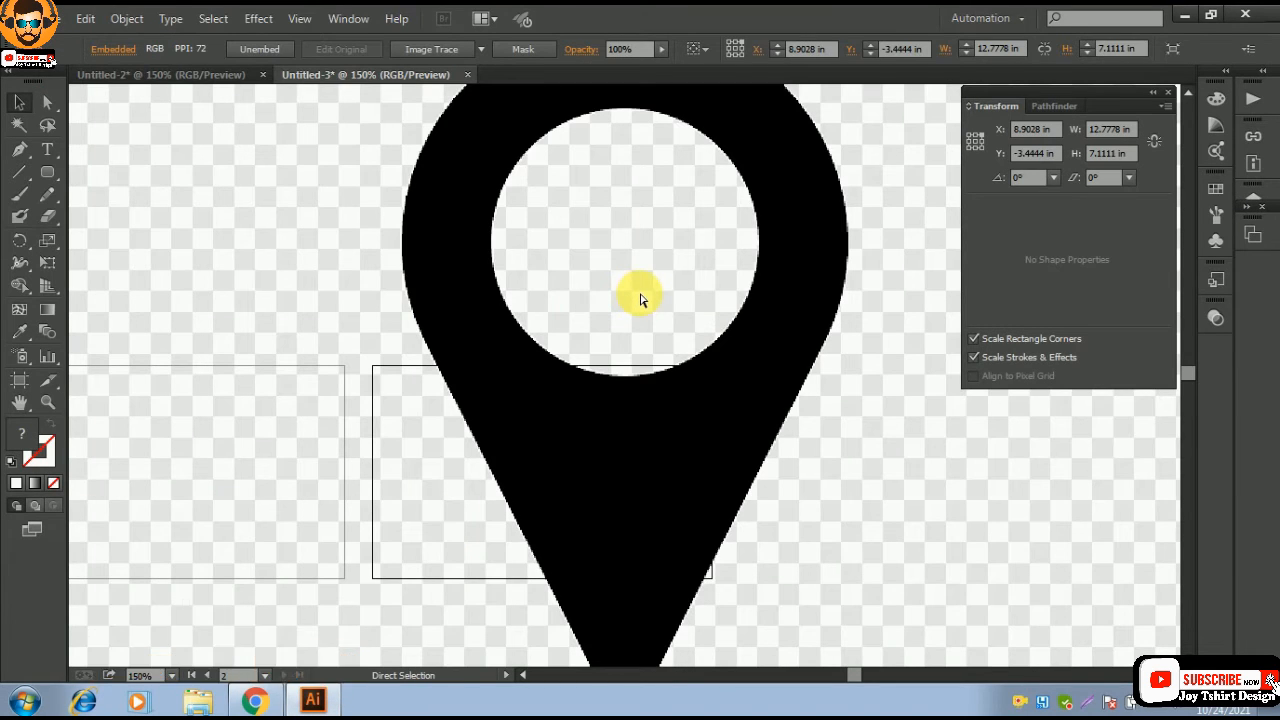
key("ctrl+minus")
key("ctrl+minus")
key("ctrl+minus")
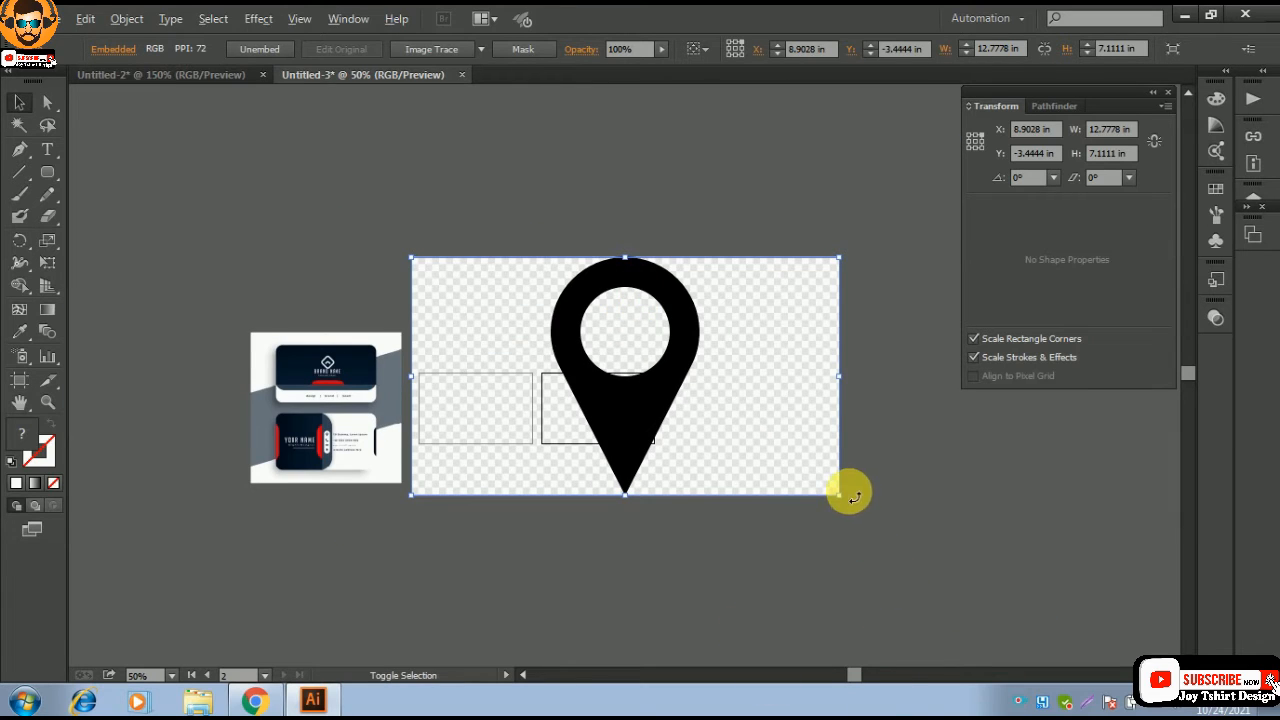
left_click_drag(836, 505, 670, 427)
- Place the map pin image above the back card and scale it down to about 1.22 in wide
key("ctrl+plus")
key("ctrl+plus")
key("ctrl+plus")
key("ctrl+plus")
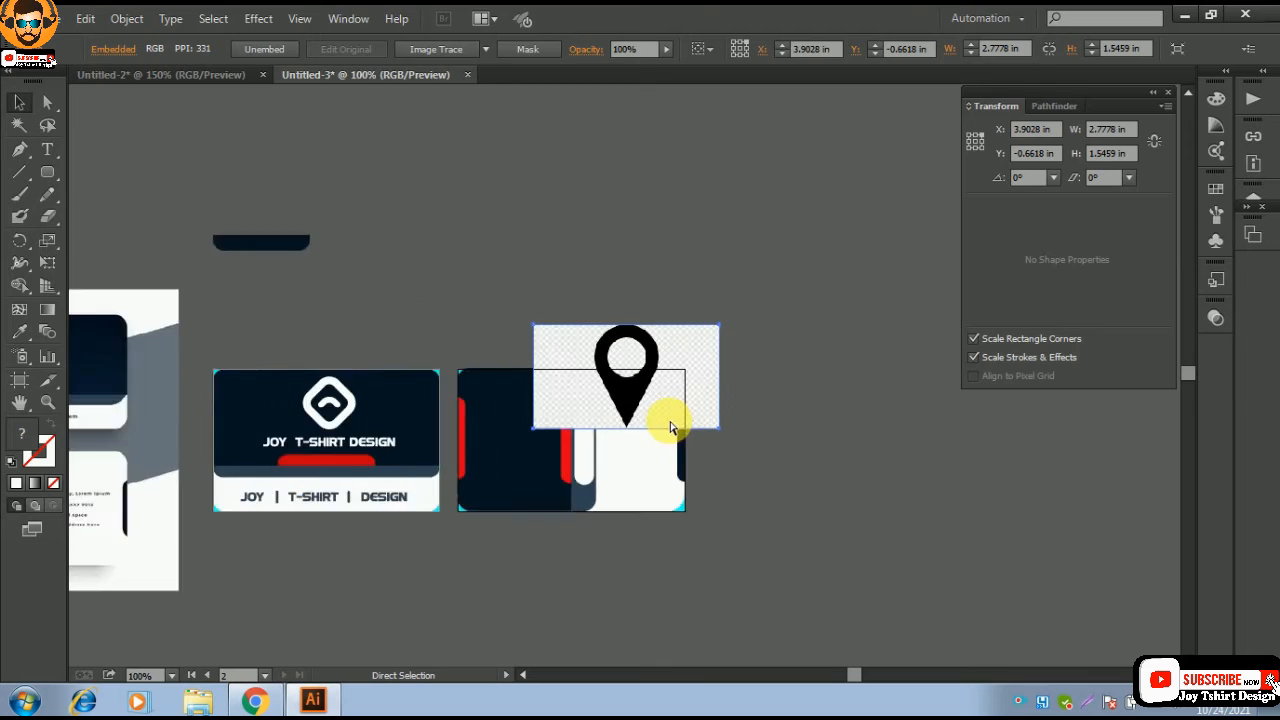
left_click_drag(712, 334, 700, 206)
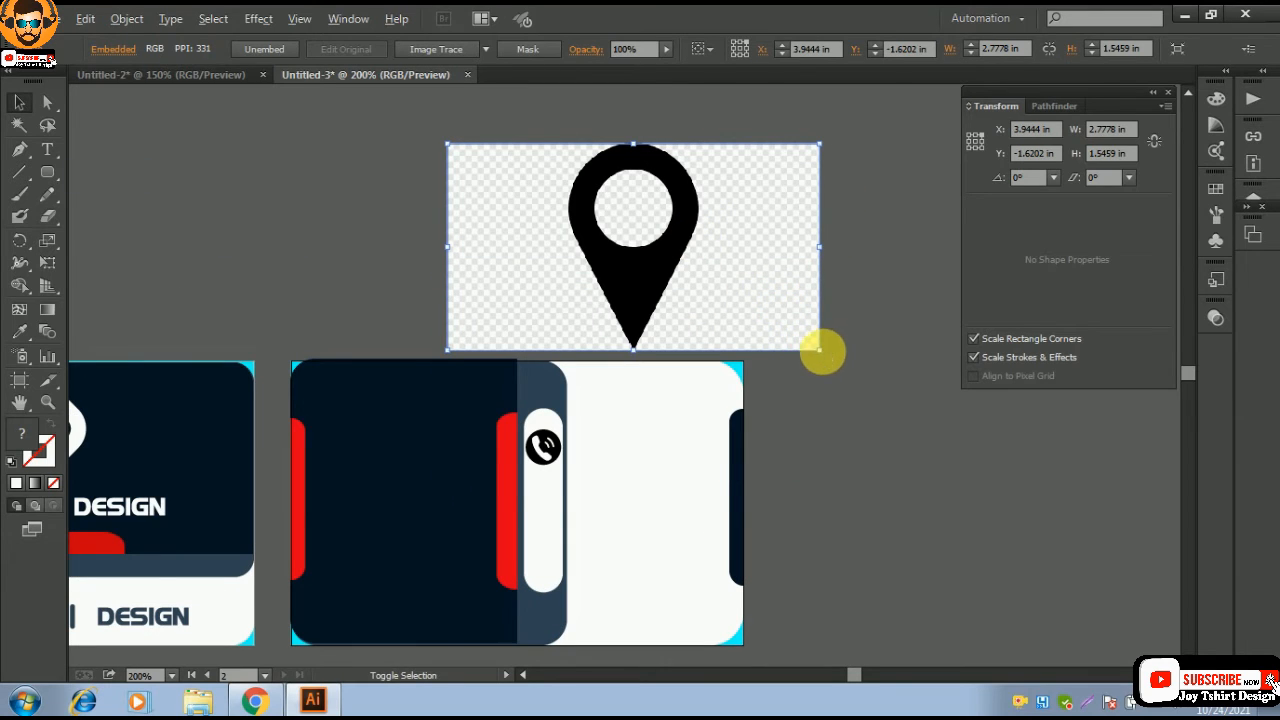
left_click_drag(820, 349, 770, 301)
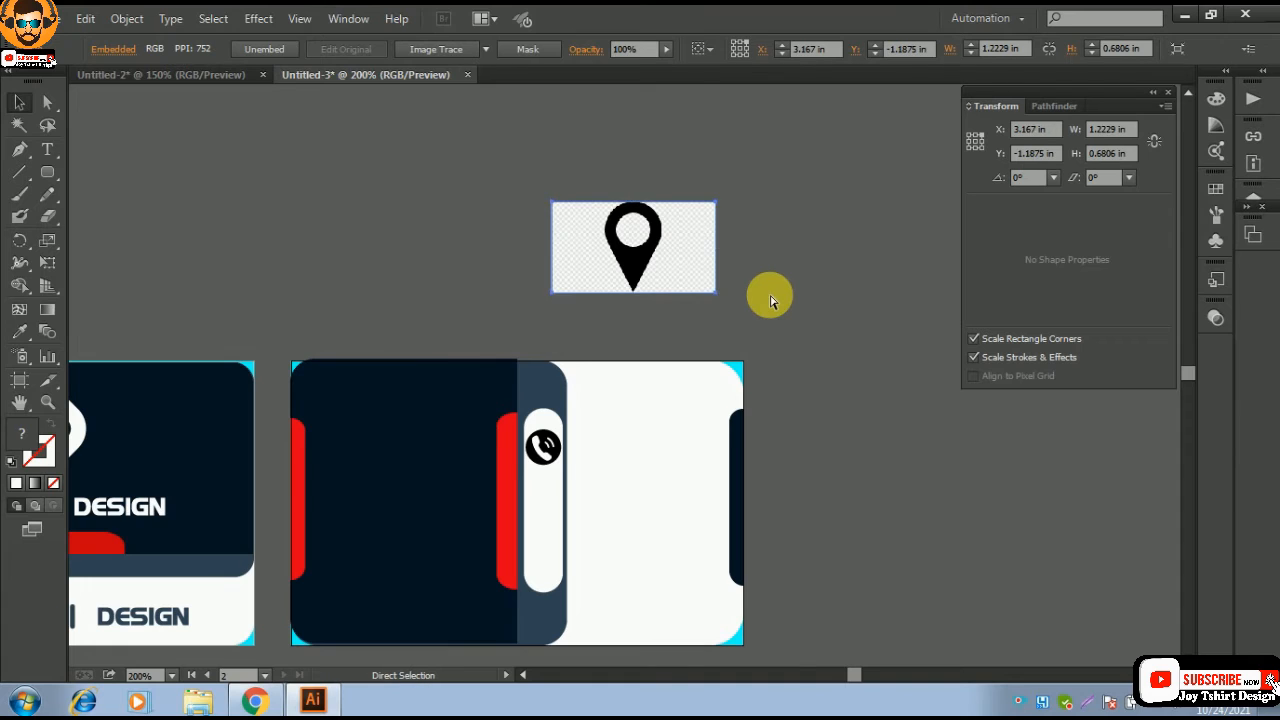
key("ctrl+plus")
key("ctrl+plus")
left_click_drag(706, 186, 691, 231)
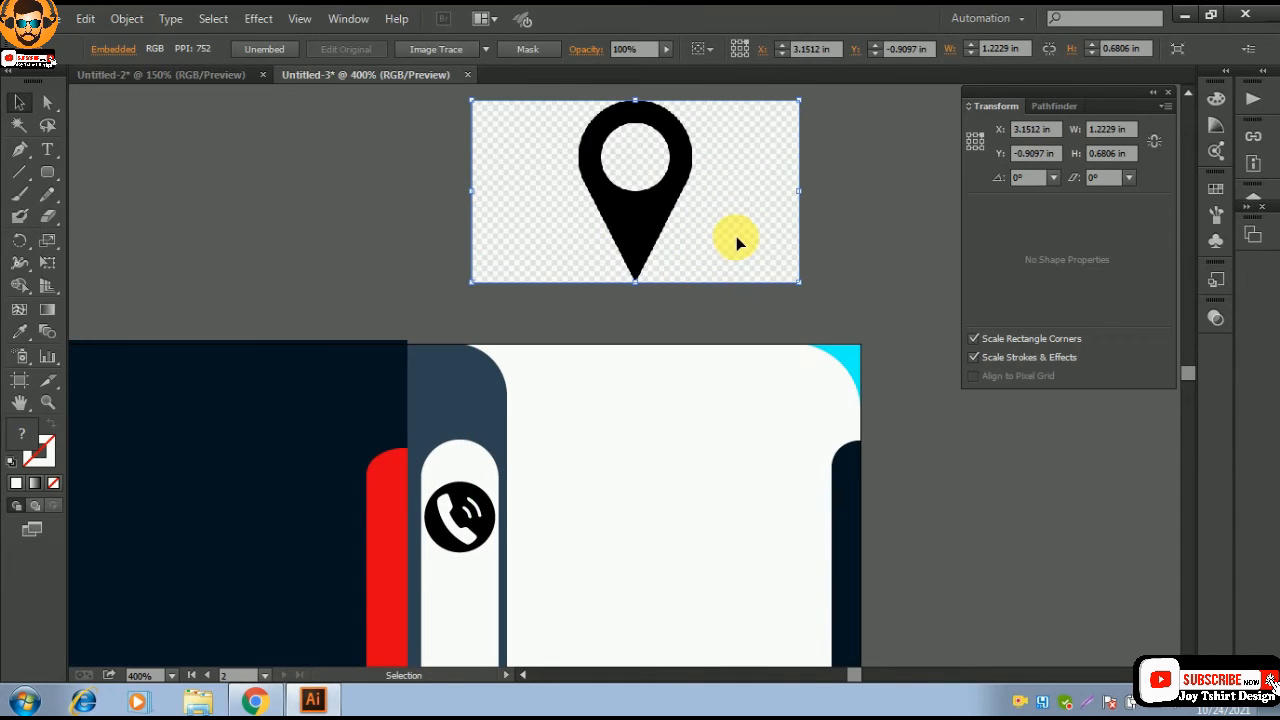
- Image Trace the map pin with the default preset and expand the tracing with Object and Fill enabled
scroll(736, 236, "up", 1)
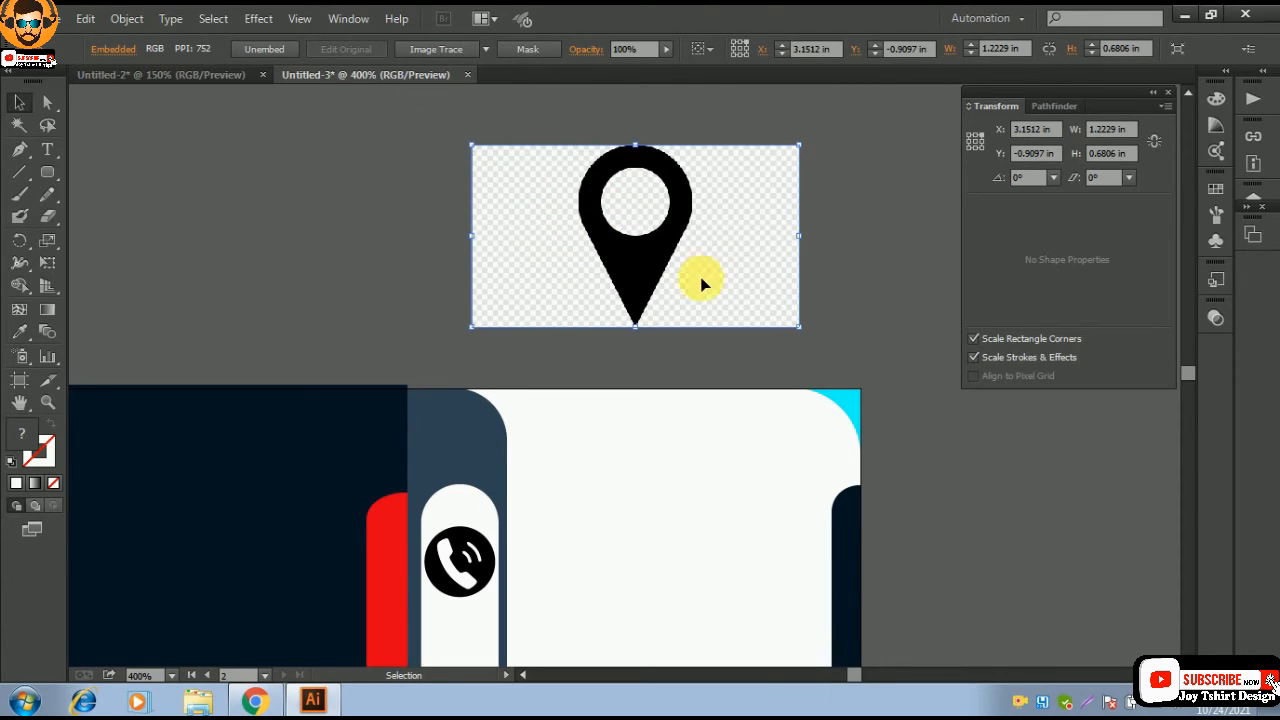
left_click(435, 49)
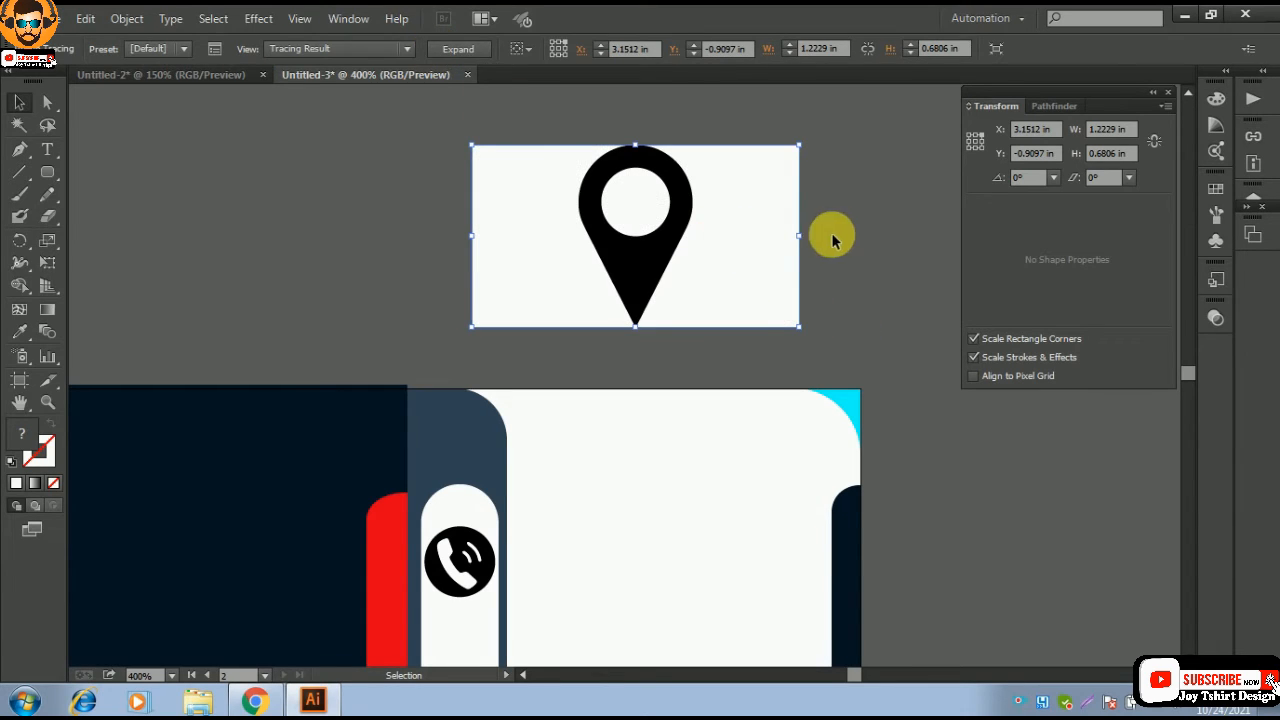
left_click_drag(437, 152, 596, 247)
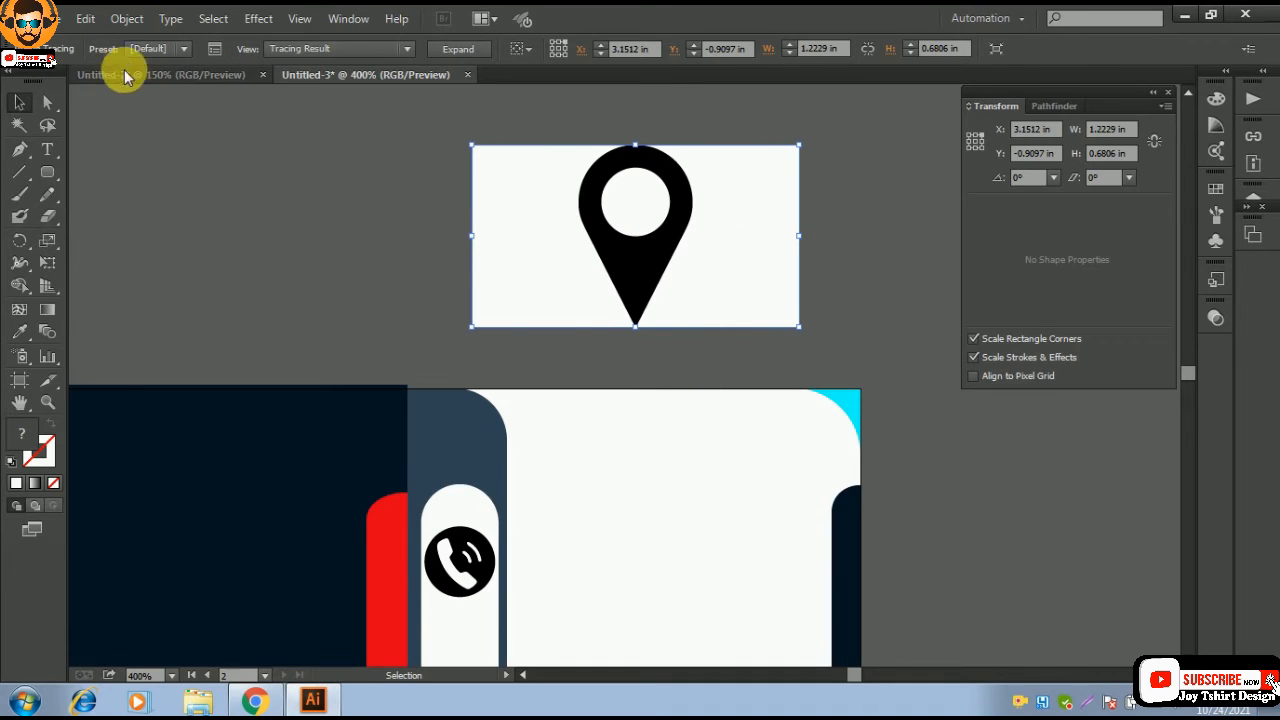
left_click(130, 19)
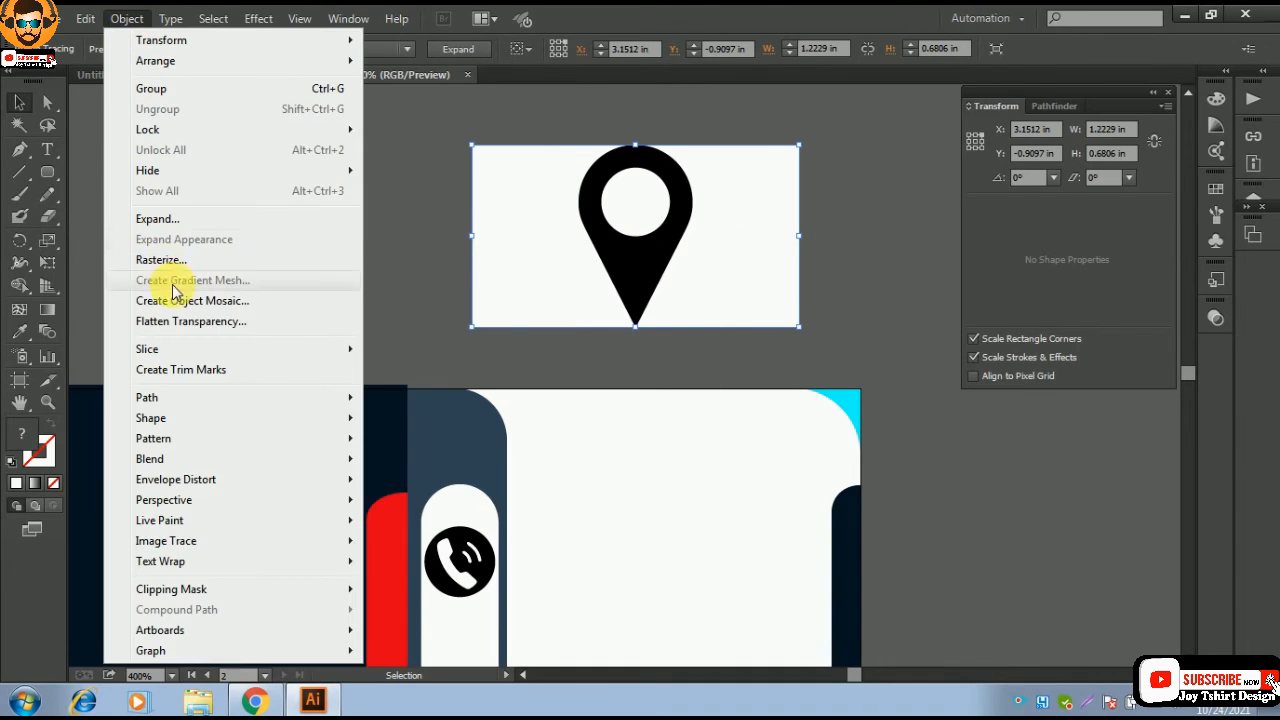
left_click(164, 216)
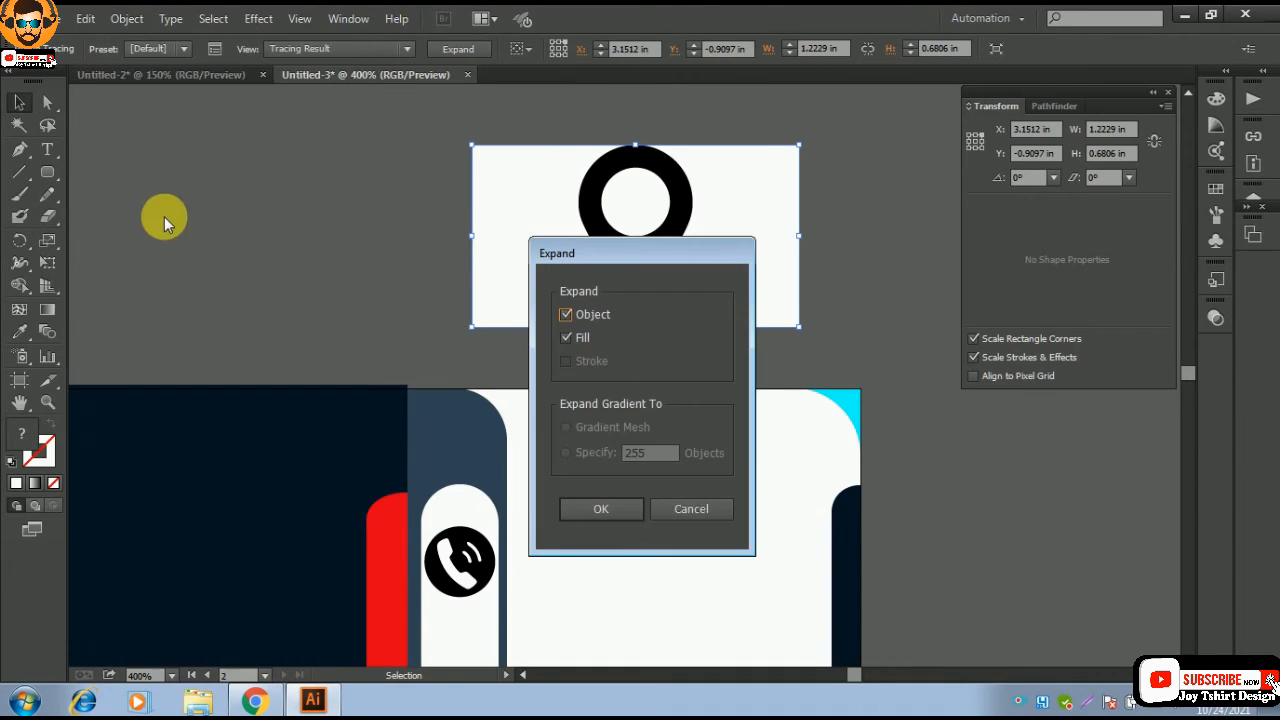
left_click(601, 509)
left_click(869, 254)
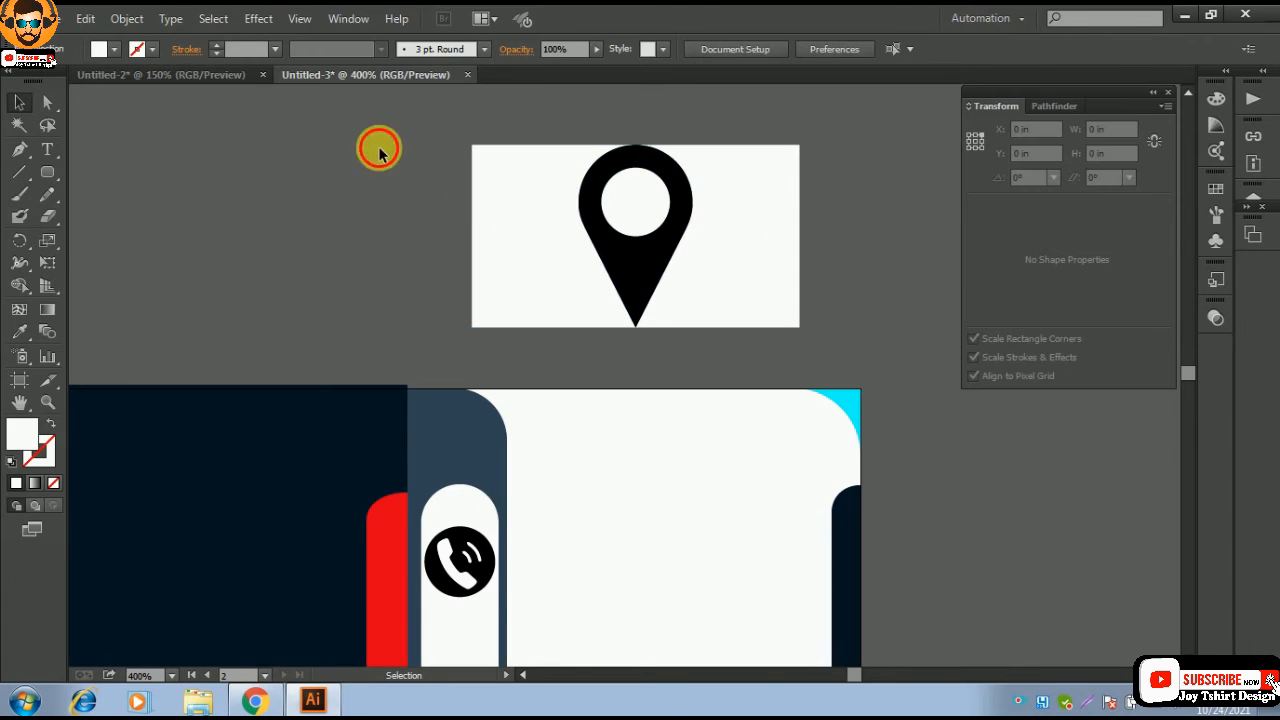
- Ungroup the expanded map pin artwork and deselect it
left_click(737, 309)
right_click(665, 245)
left_click(761, 355)
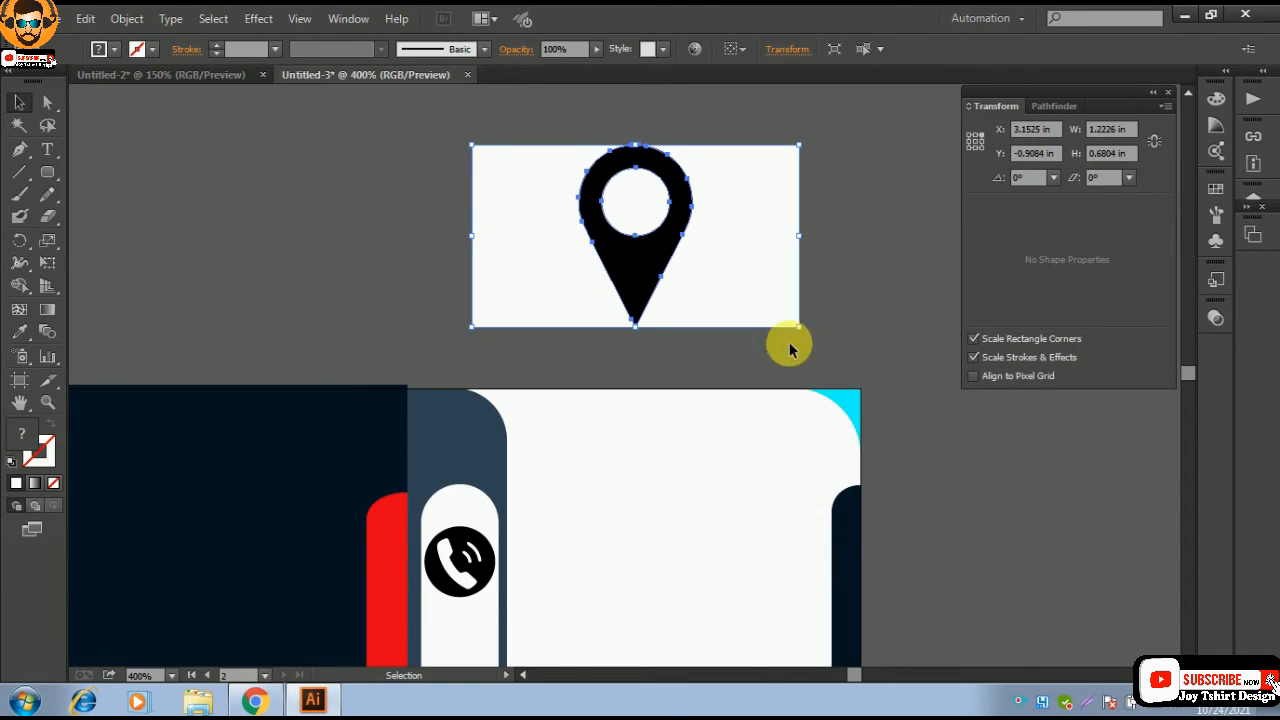
left_click(832, 272)
- Try to delete the white background behind the map pin, and undo the deletion
left_click(760, 272)
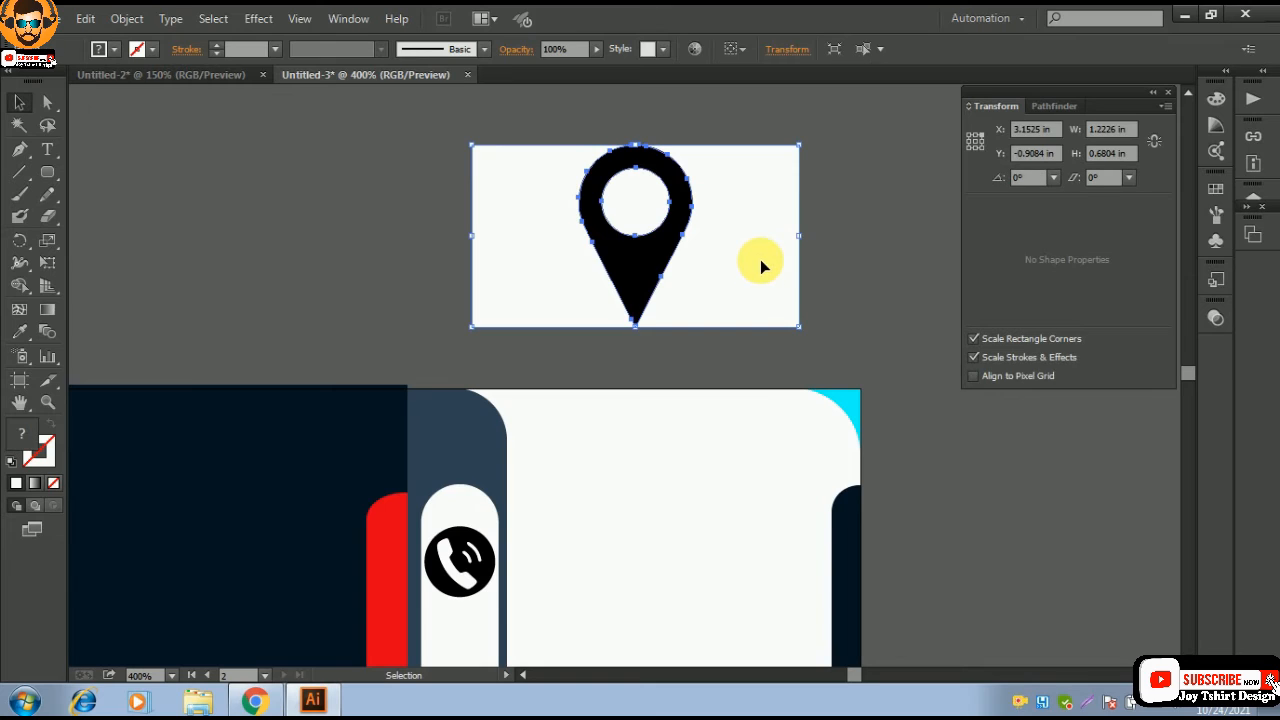
key("Delete")
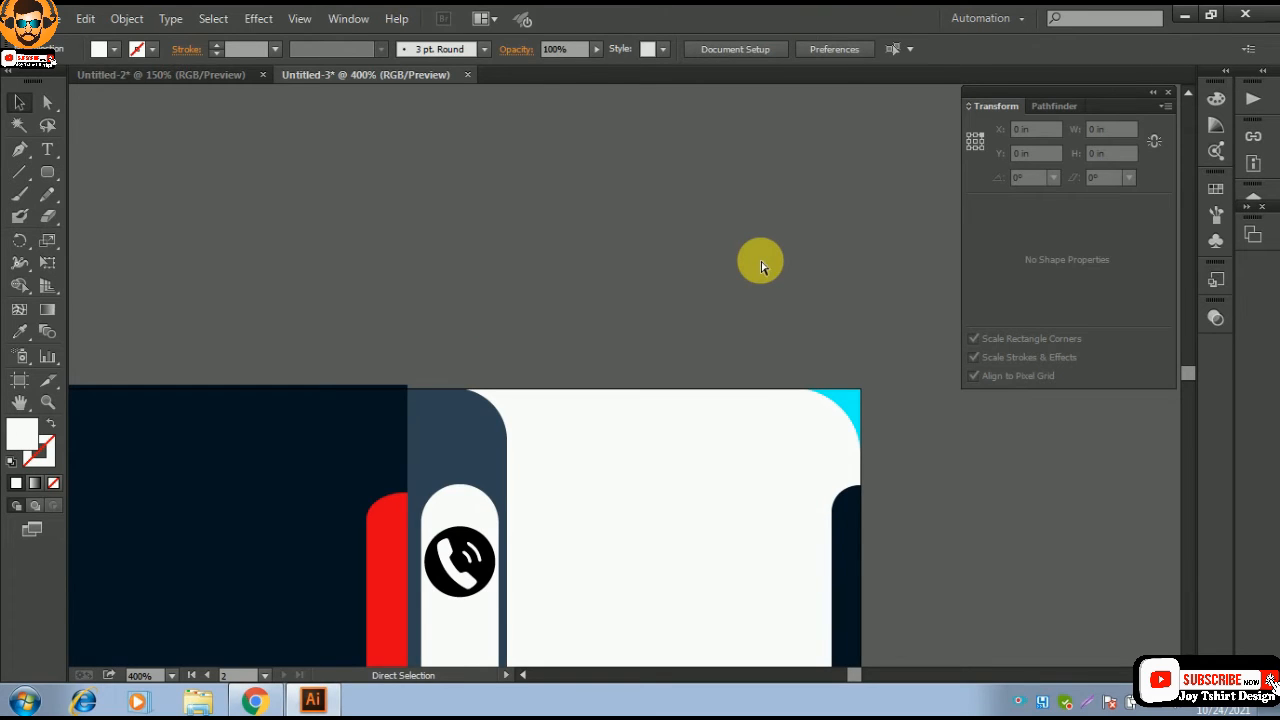
key("ctrl+z")
- Ungroup the traced map pin artwork again and delete the white background behind the pin
right_click(724, 262)
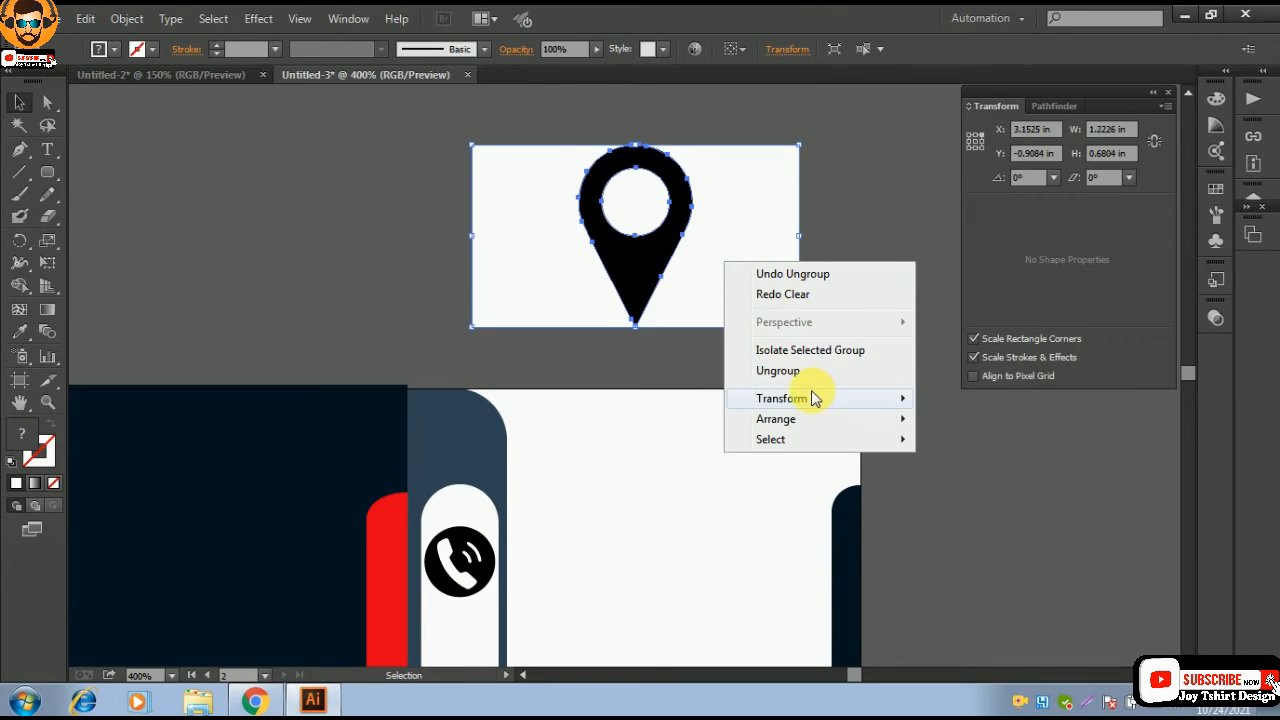
left_click(803, 371)
left_click(849, 251)
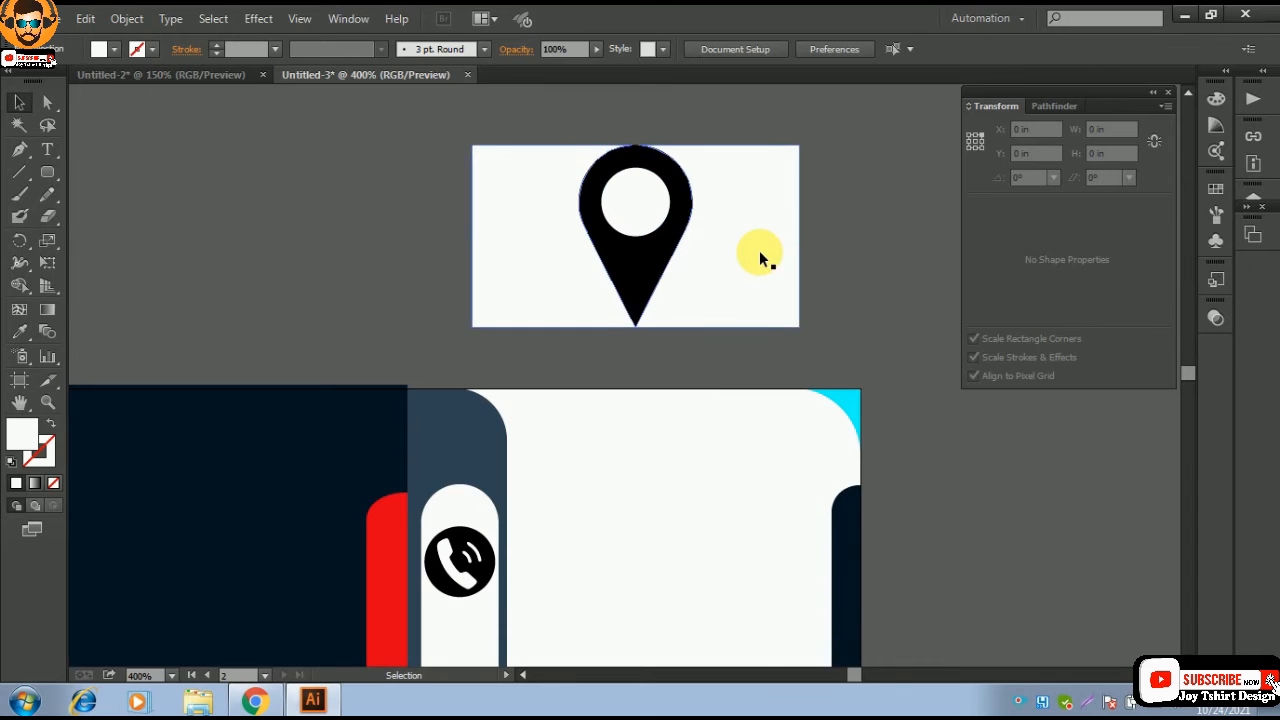
left_click(759, 258)
right_click(752, 244)
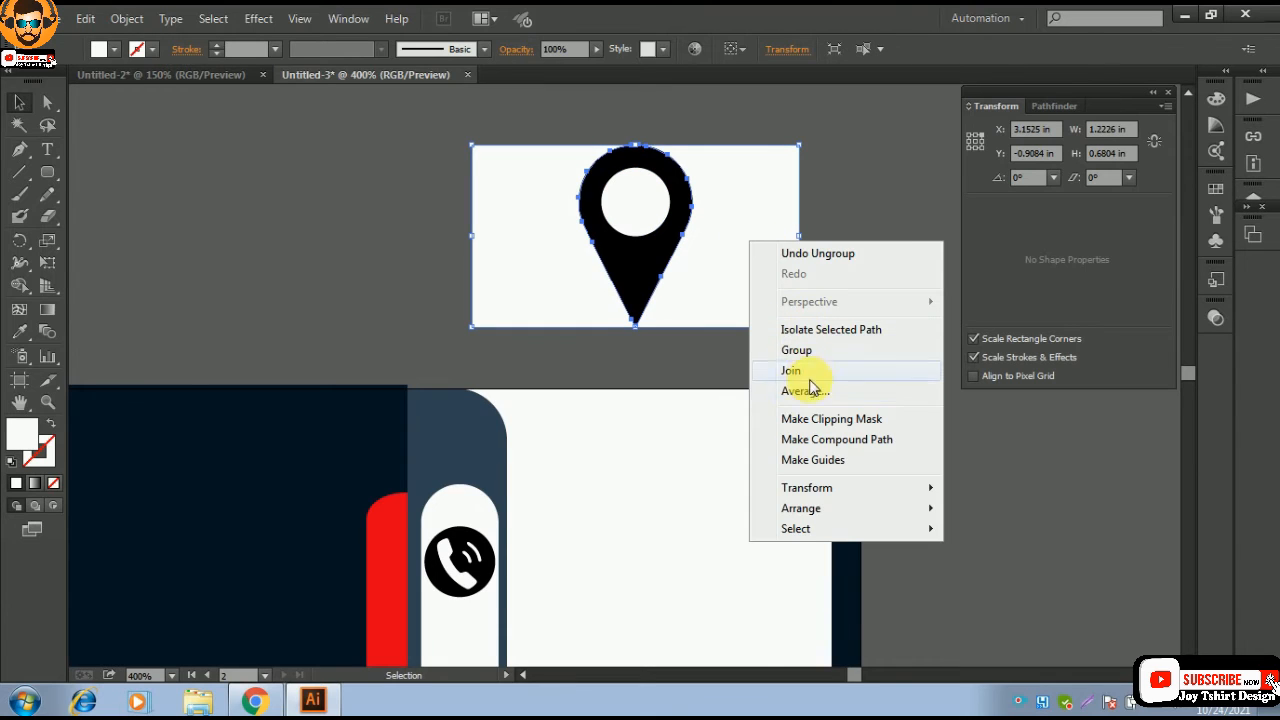
left_click(900, 196)
left_click(766, 262)
left_click(843, 234)
left_click_drag(816, 253, 770, 310)
key("Delete")
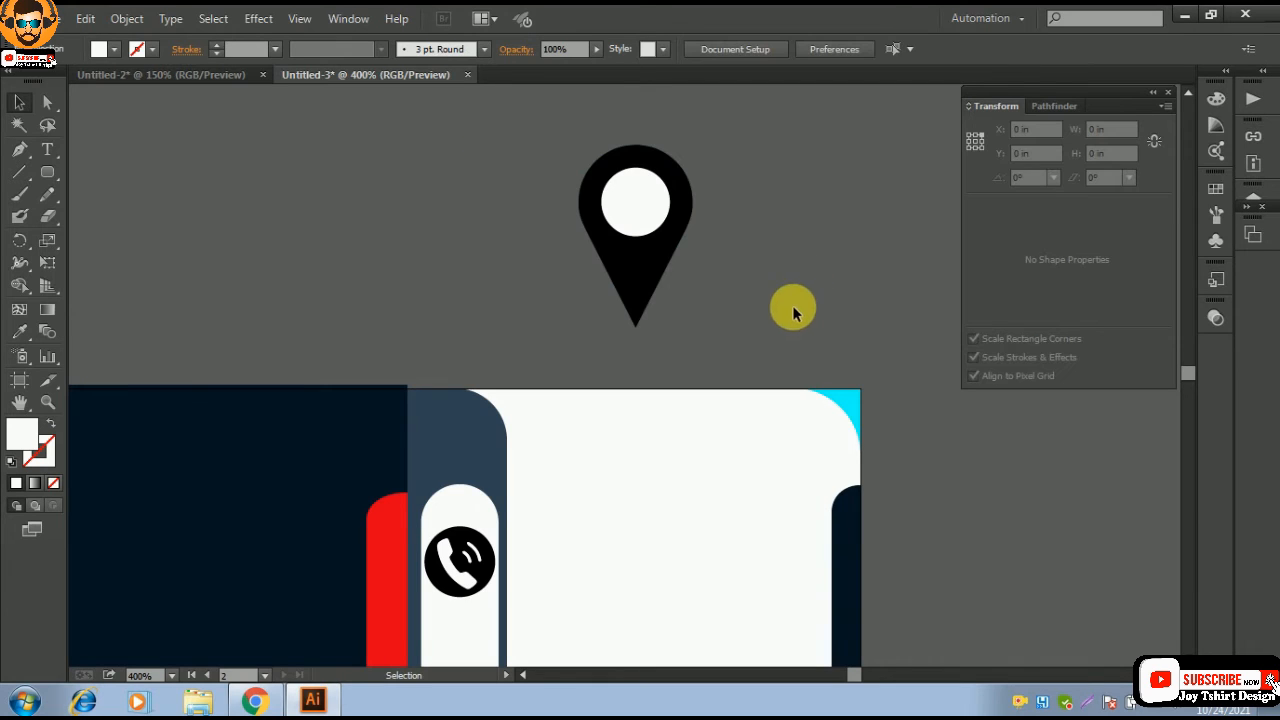
- Group the map pin's parts and move the pin onto the white area of the back card
key("ctrl+minus")
key("ctrl+minus")
key("ctrl+minus")
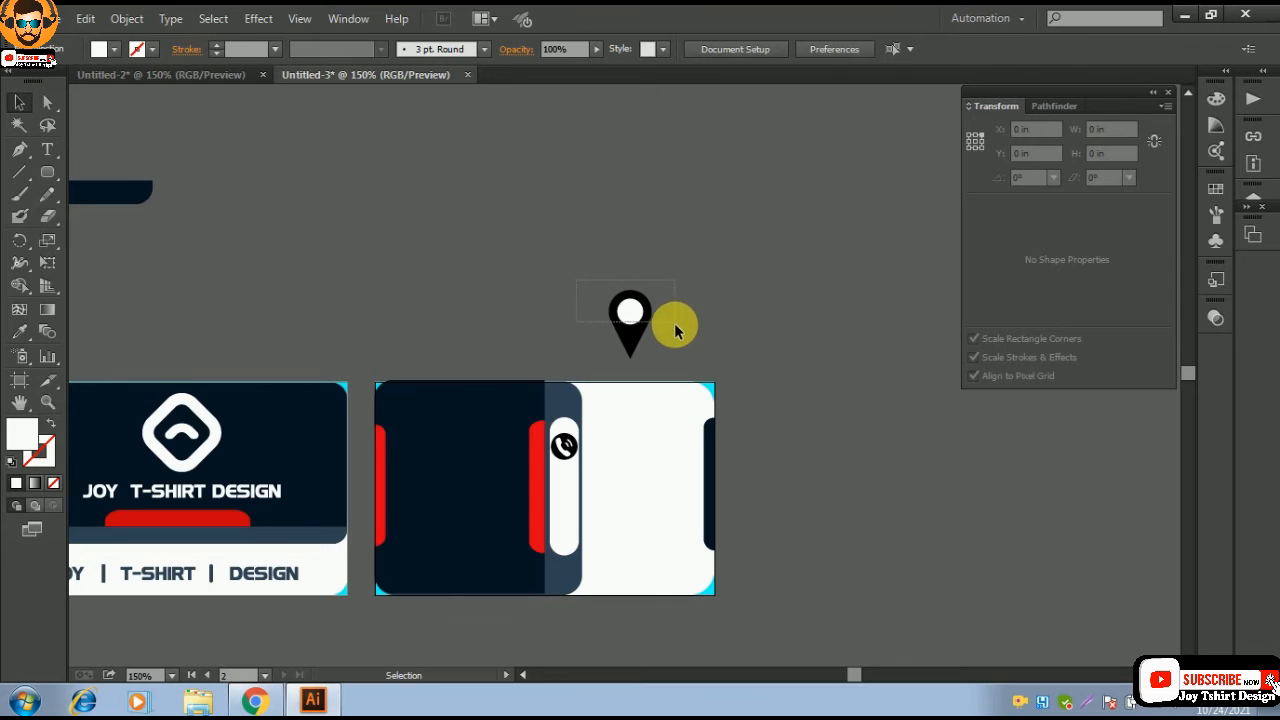
left_click_drag(677, 323, 625, 440)
right_click(629, 329)
left_click(697, 424)
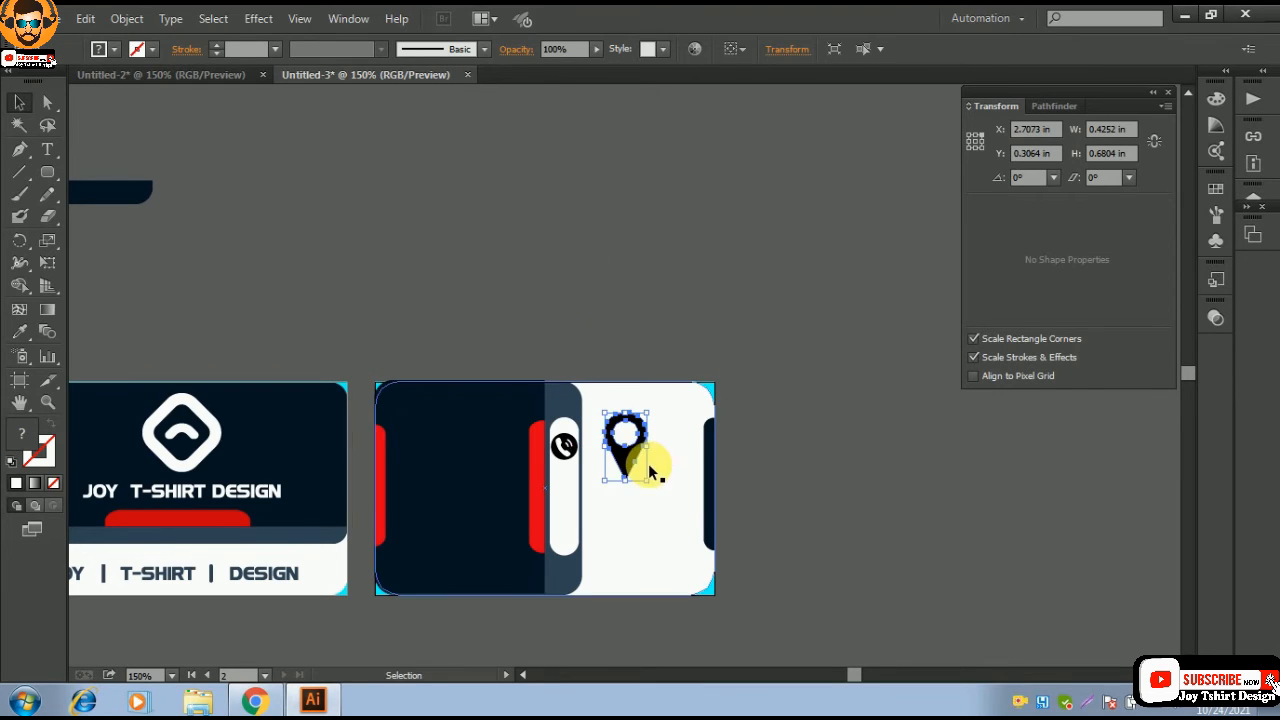
- Scale the map pin down to about 0.21 in wide and place it below the phone icon in the white pill
key("ctrl+=")
key("ctrl+=")
key("ctrl+=")
key("ctrl+=")
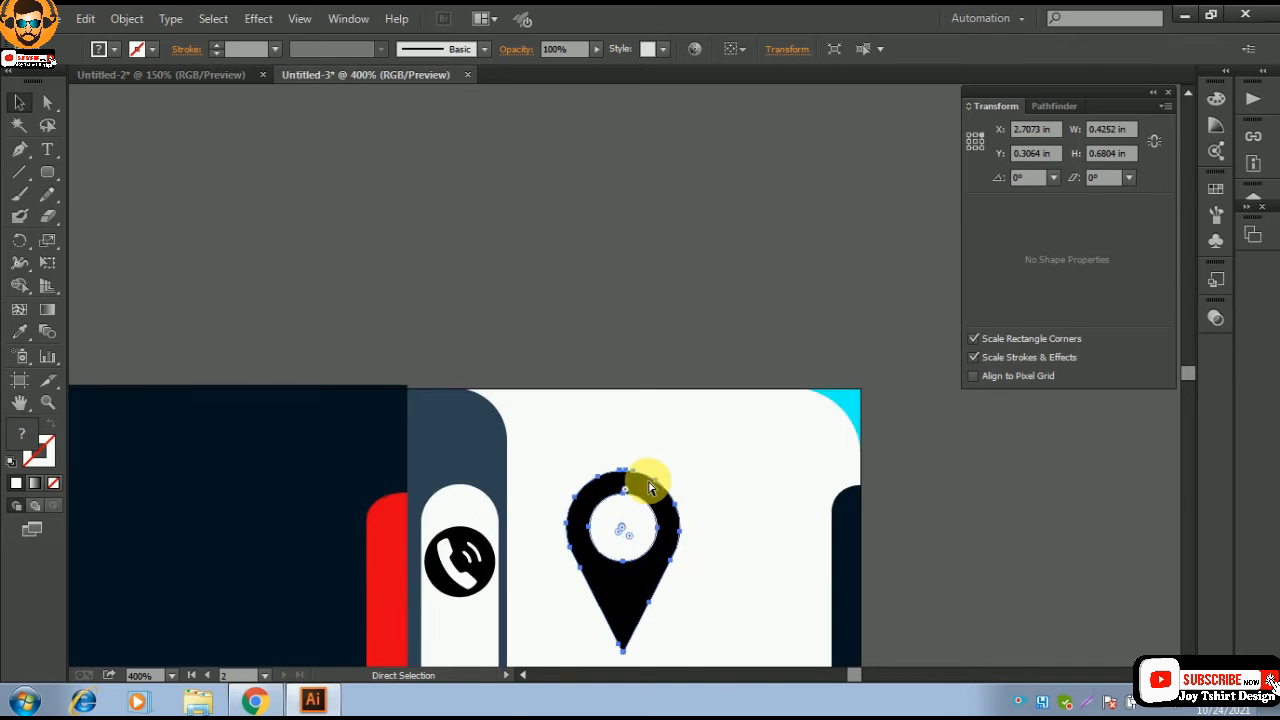
left_click_drag(706, 310, 734, 60)
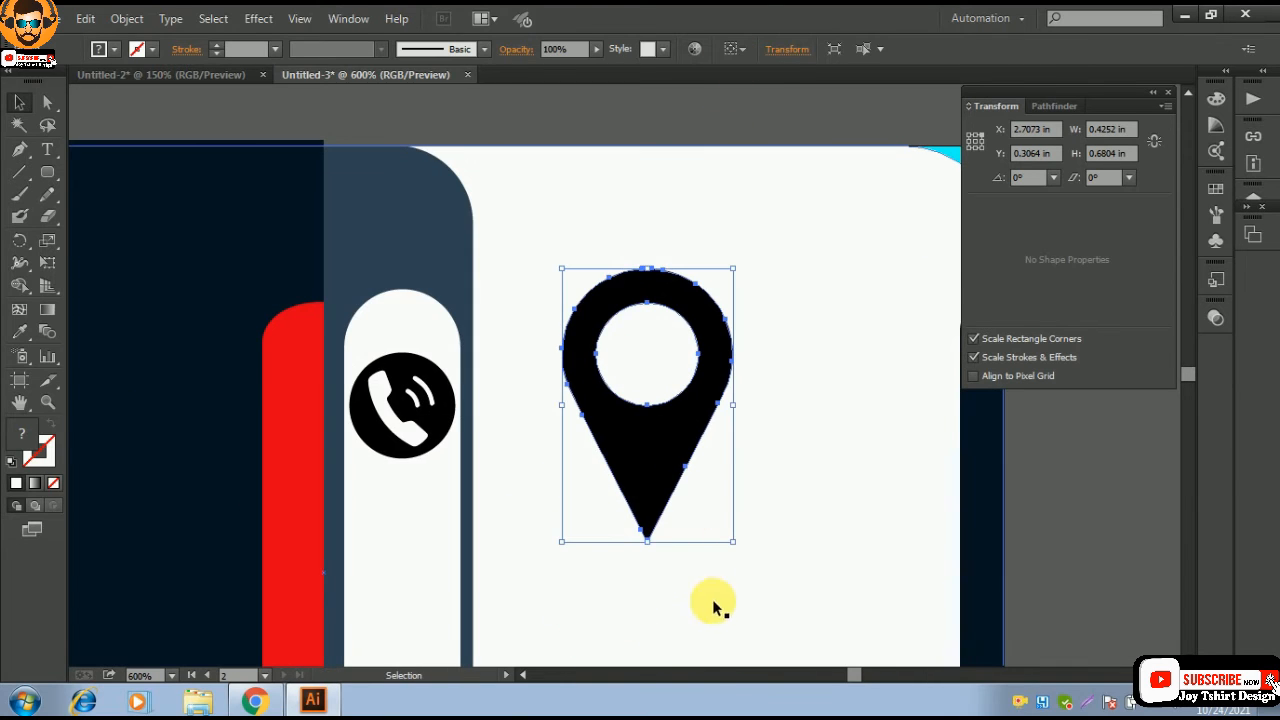
left_click_drag(733, 541, 683, 461)
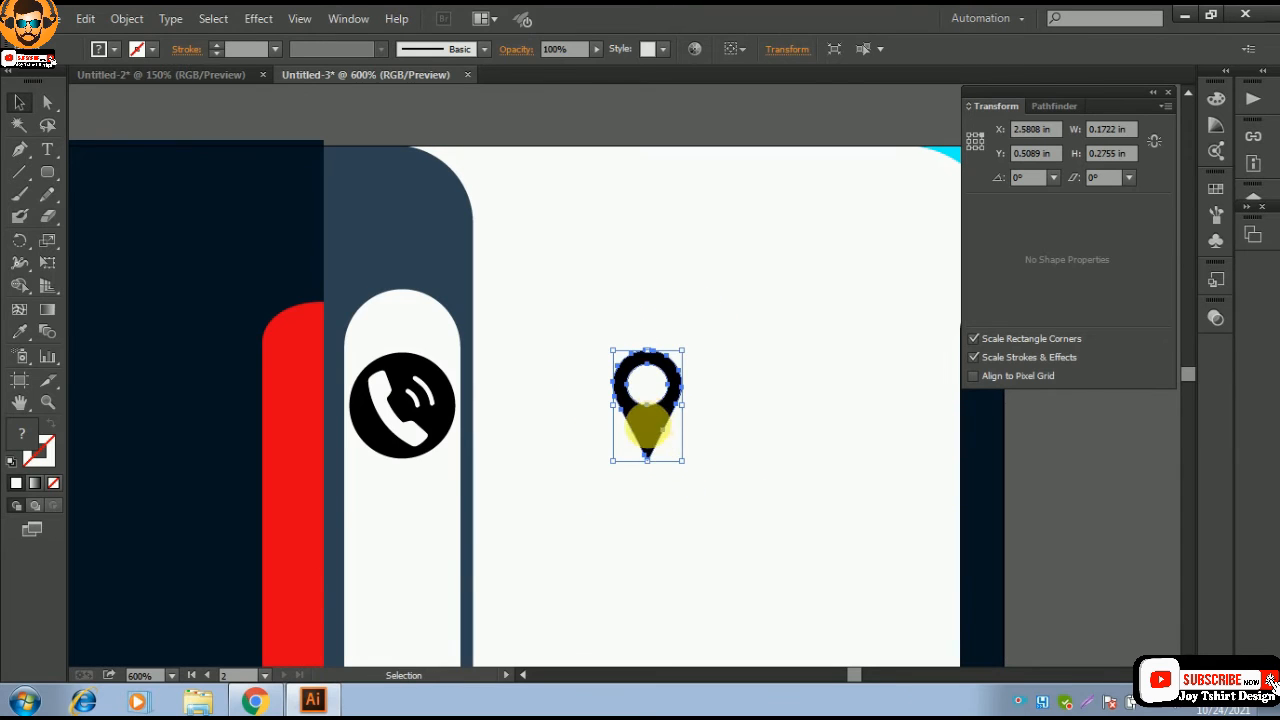
left_click_drag(652, 421, 440, 621)
left_click_drag(421, 572, 424, 566)
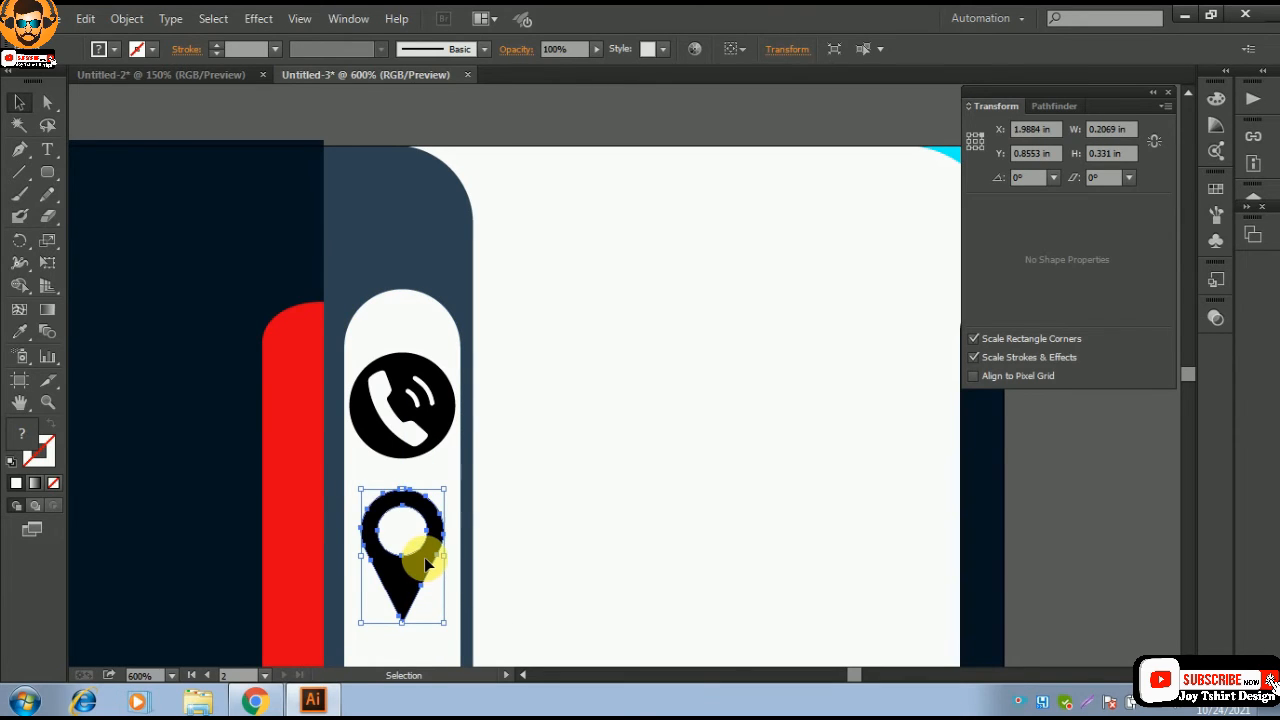
key("Left")
left_click(686, 118)
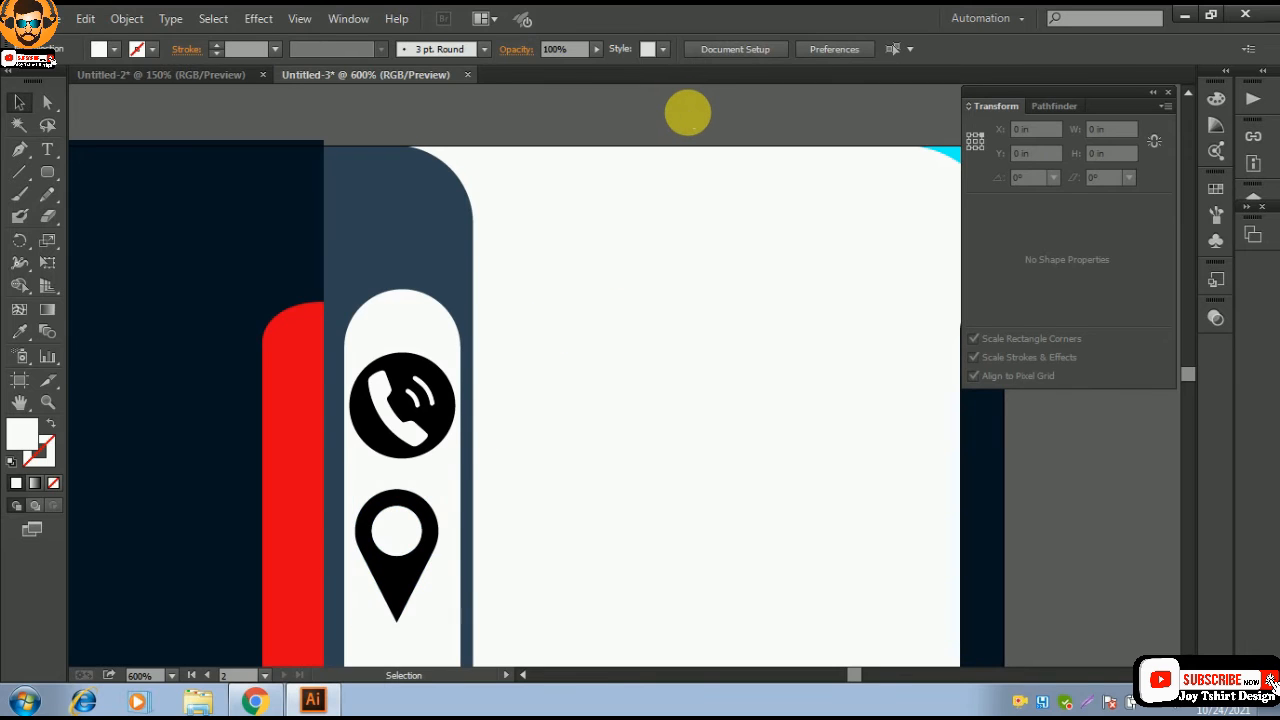
- Examine the reference card's name block, contact icons and contact lines, and compare them with the recreated cards
key("ctrl+minus")
key("ctrl+minus")
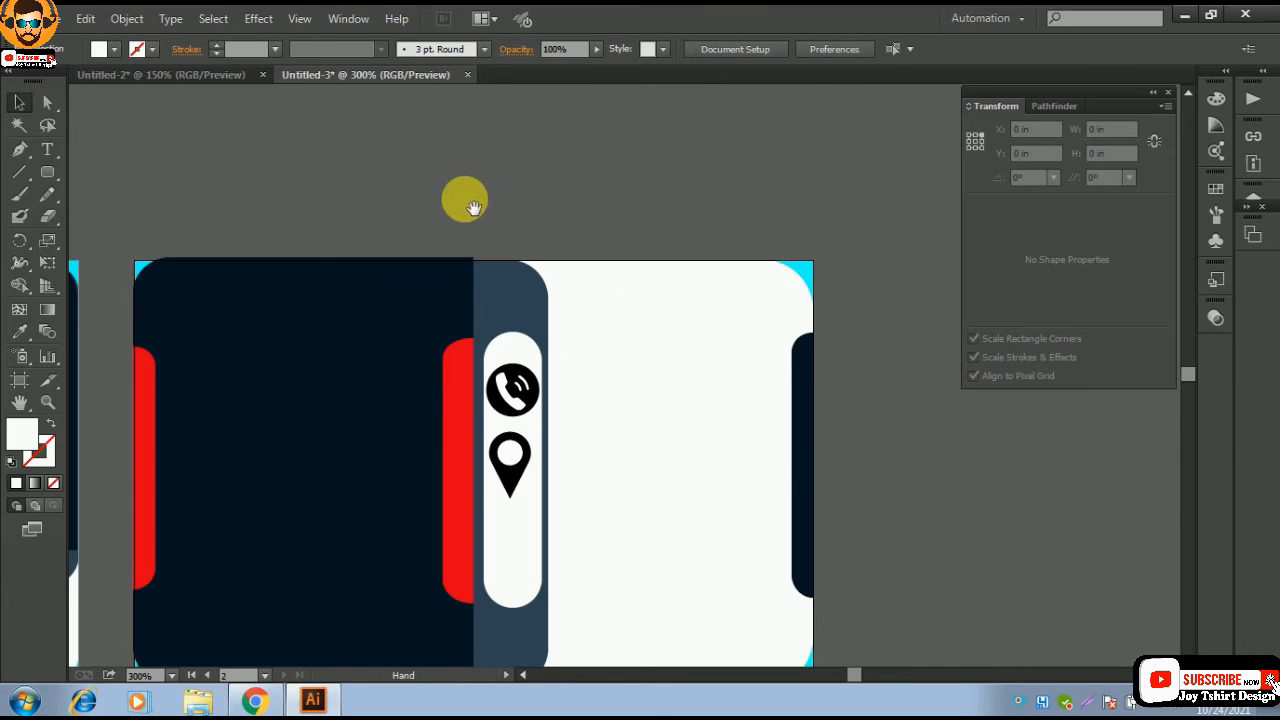
left_click_drag(463, 197, 900, 197)
left_click_drag(998, 240, 1014, 242)
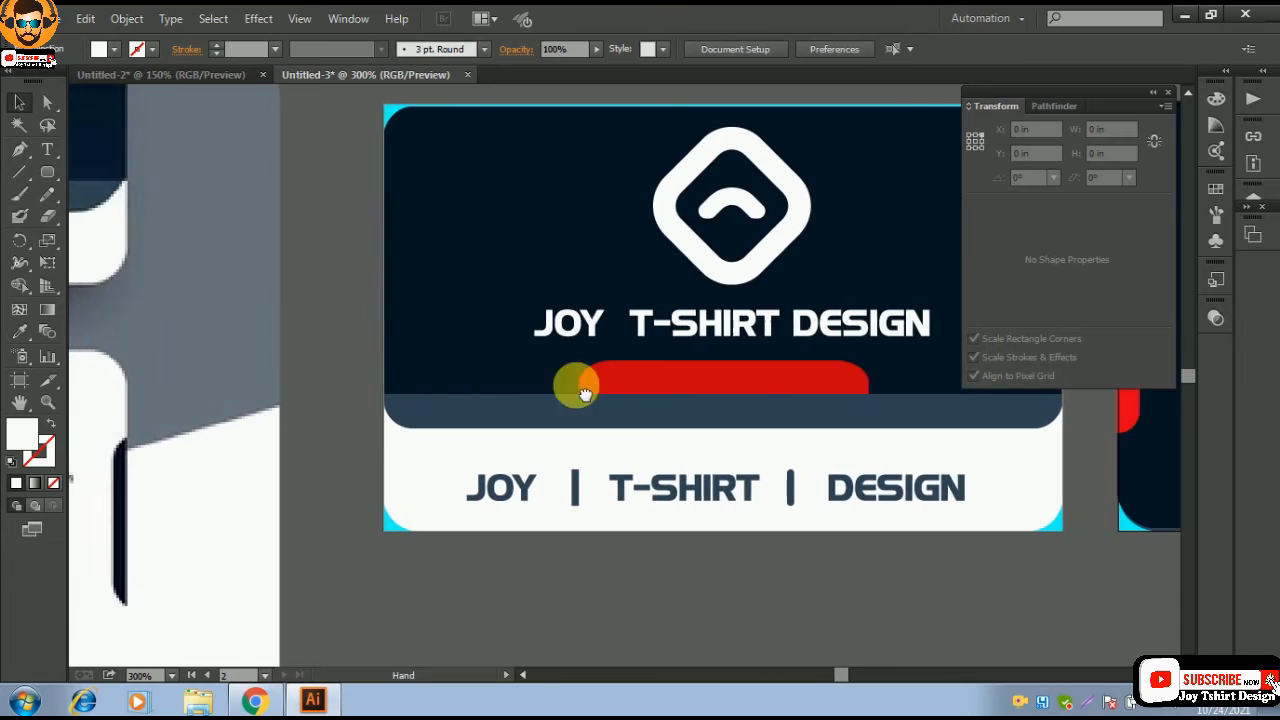
left_click_drag(369, 379, 889, 401)
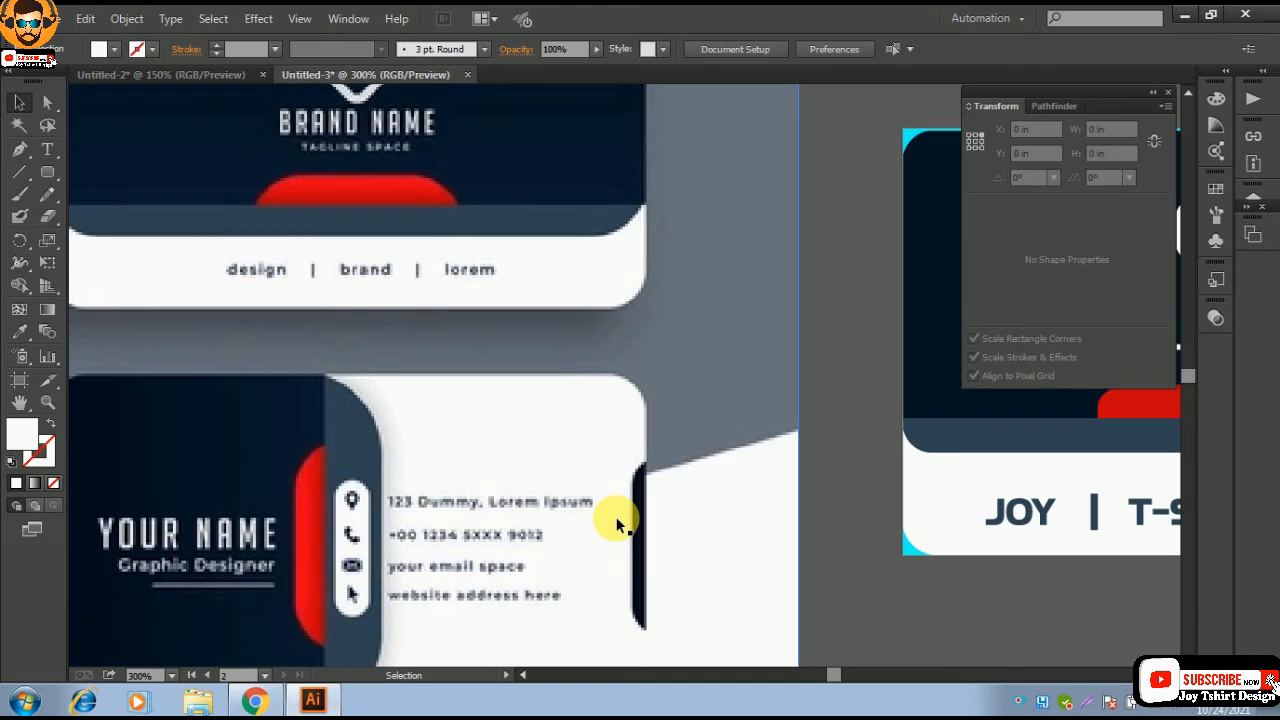
scroll(617, 525, "down", 1)
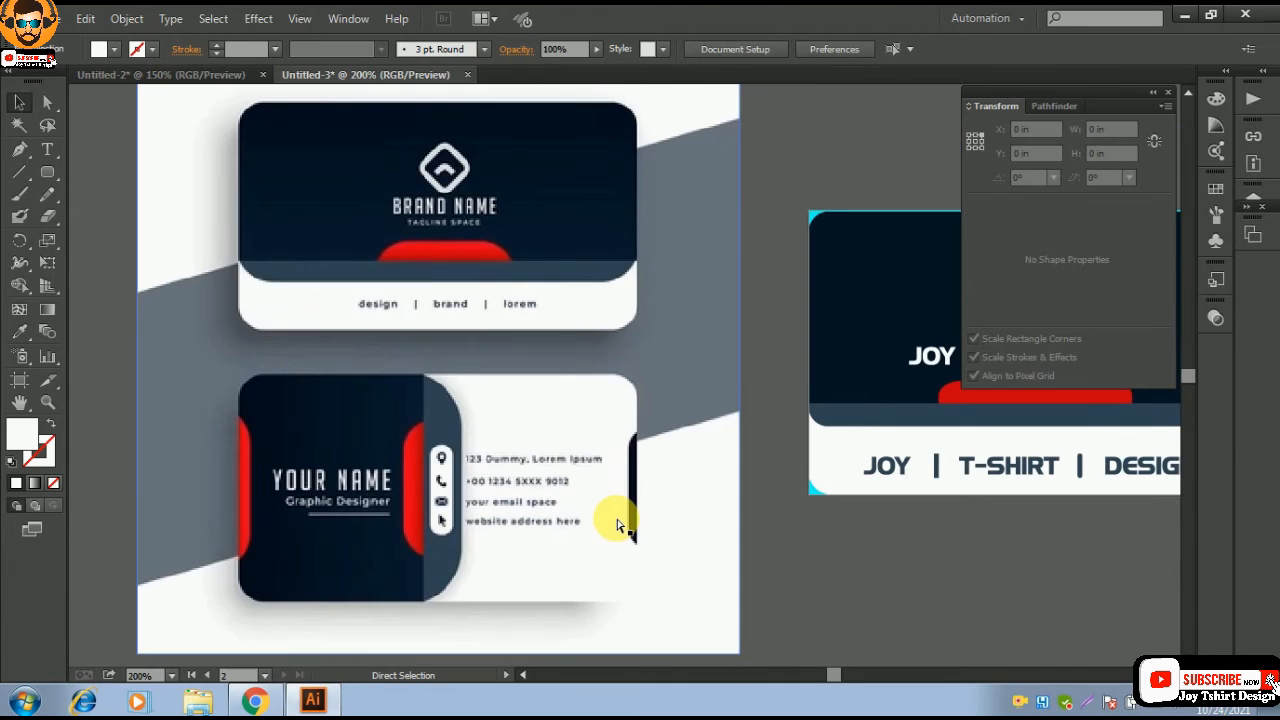
scroll(617, 525, "down", 1)
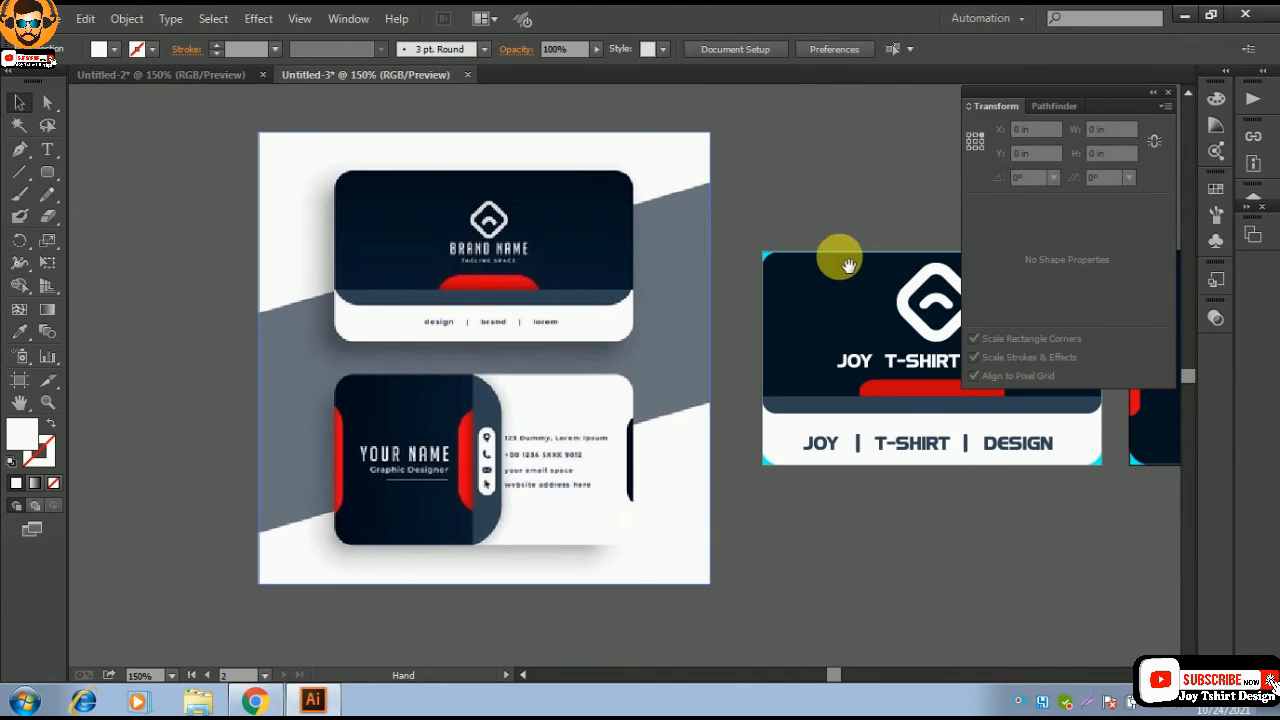
left_click_drag(831, 194, 474, 191)
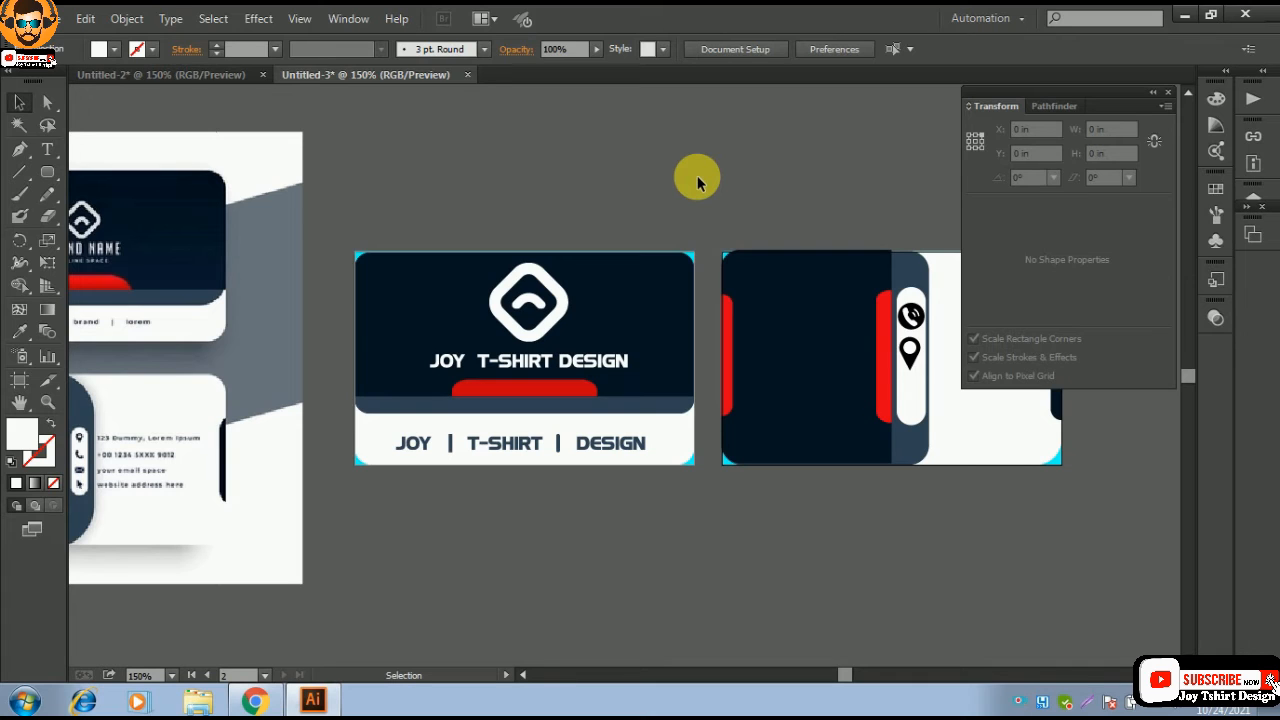
left_click_drag(401, 195, 651, 194)
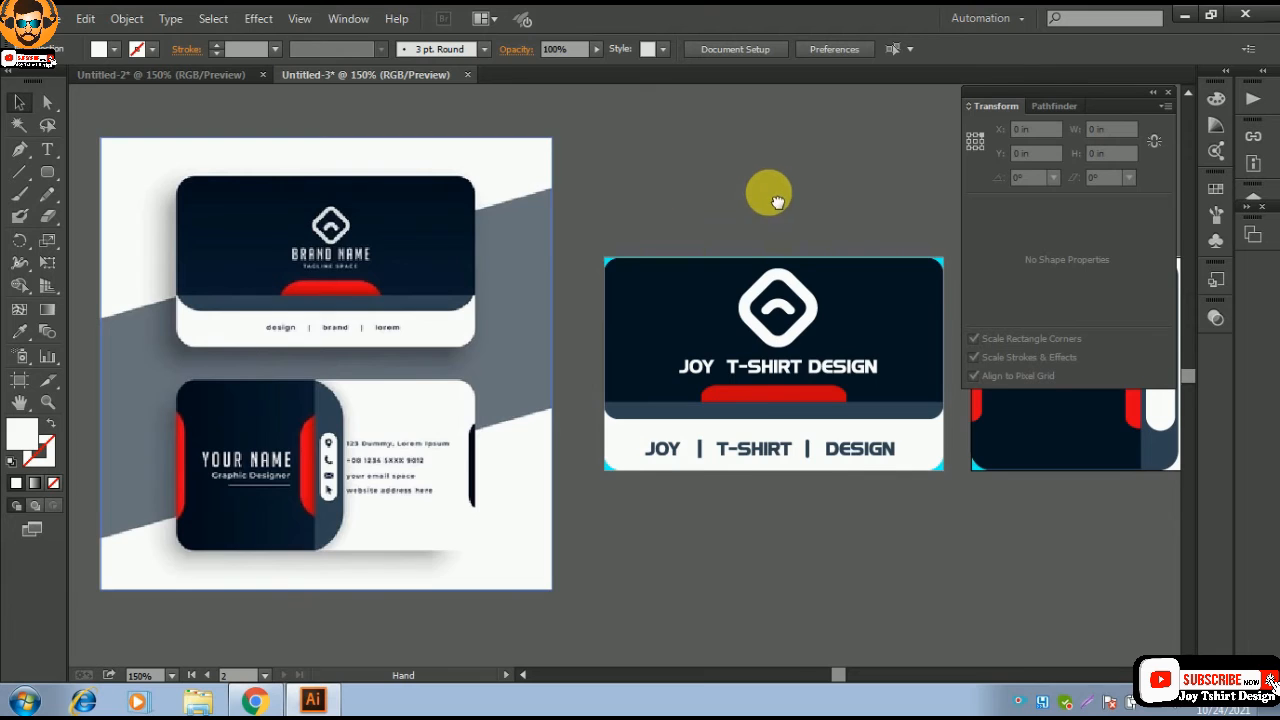
left_click_drag(774, 196, 703, 198)
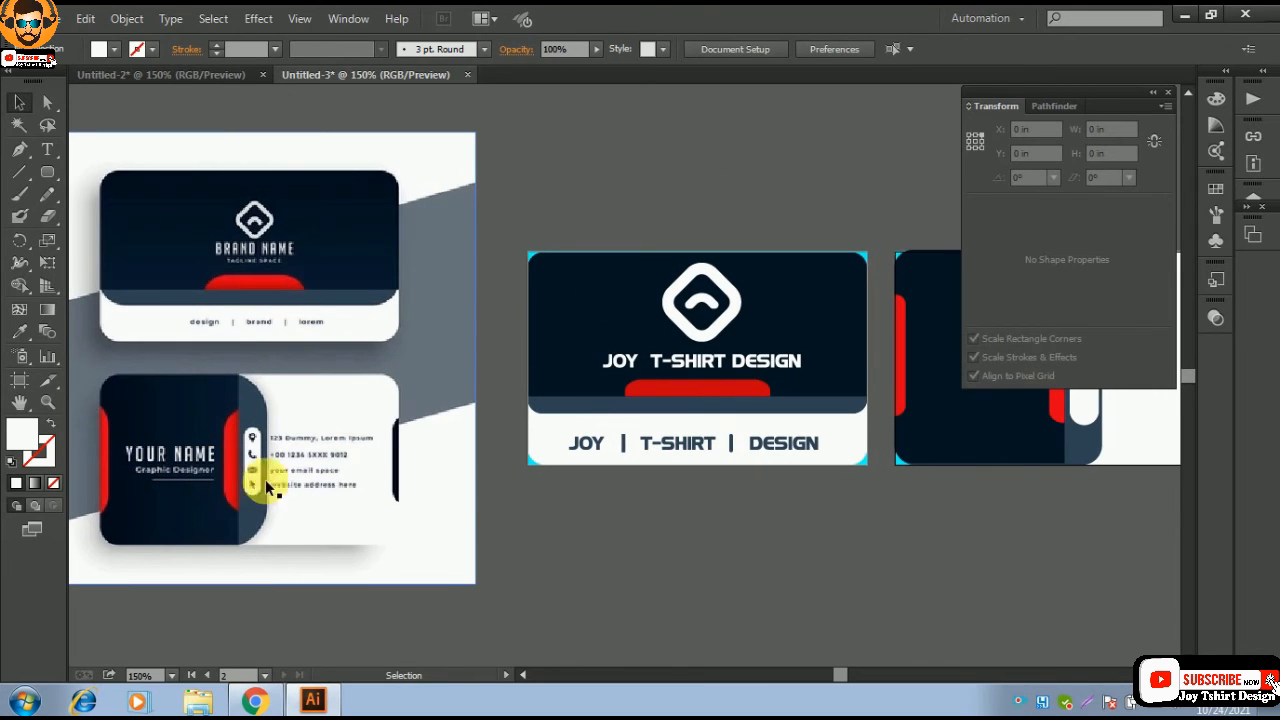
left_click_drag(737, 517, 460, 500)
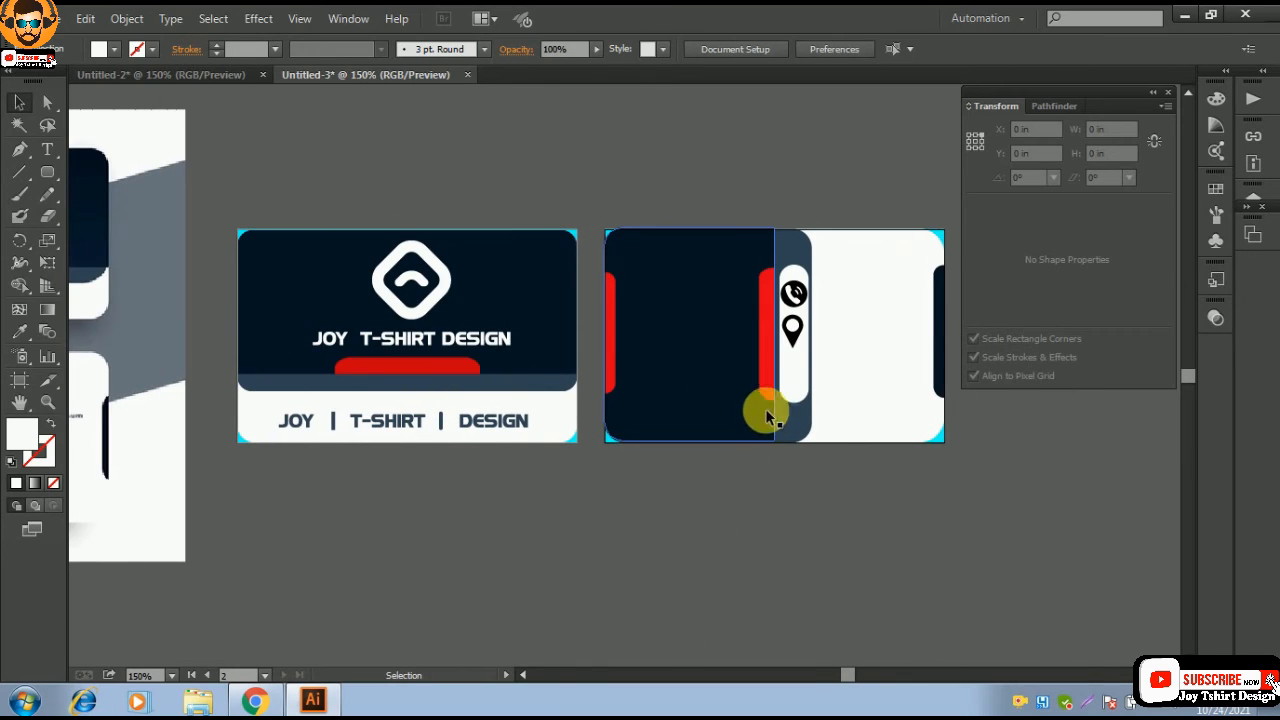
- Add a line of point text with the cardholder's full name in the empty area above the front card
scroll(606, 251, "up", 2)
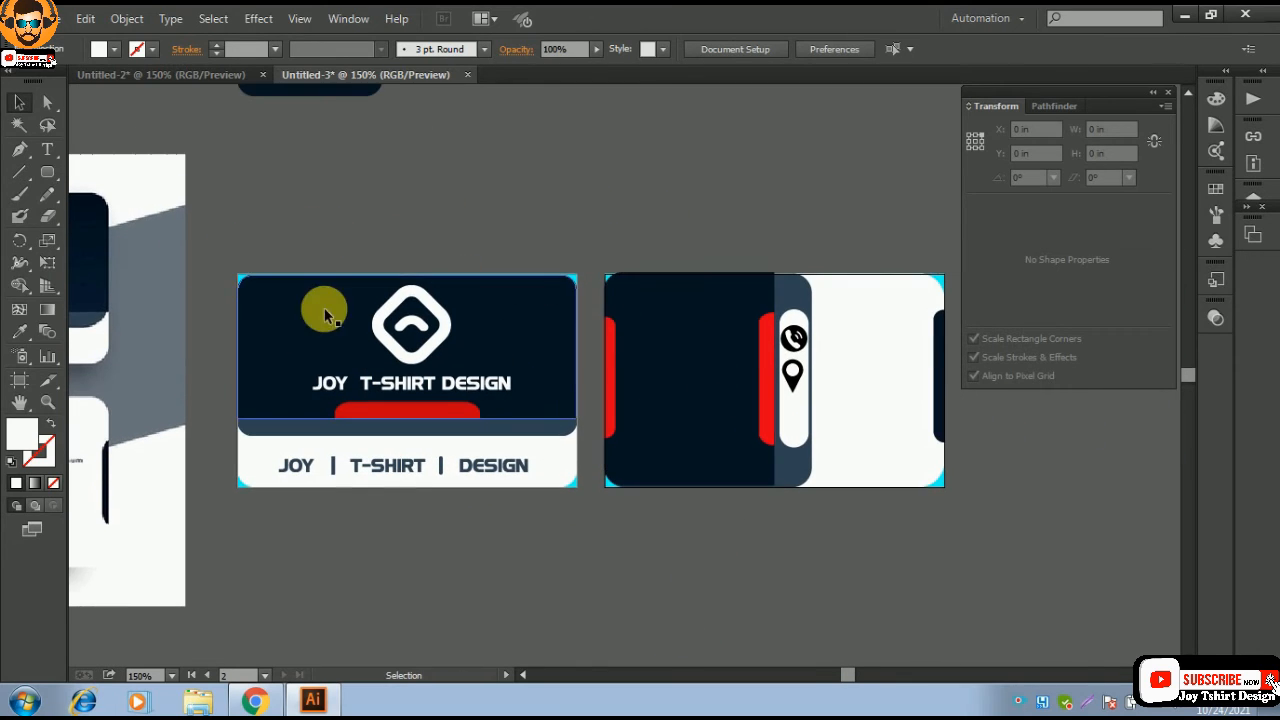
left_click(47, 150)
left_click(384, 184)
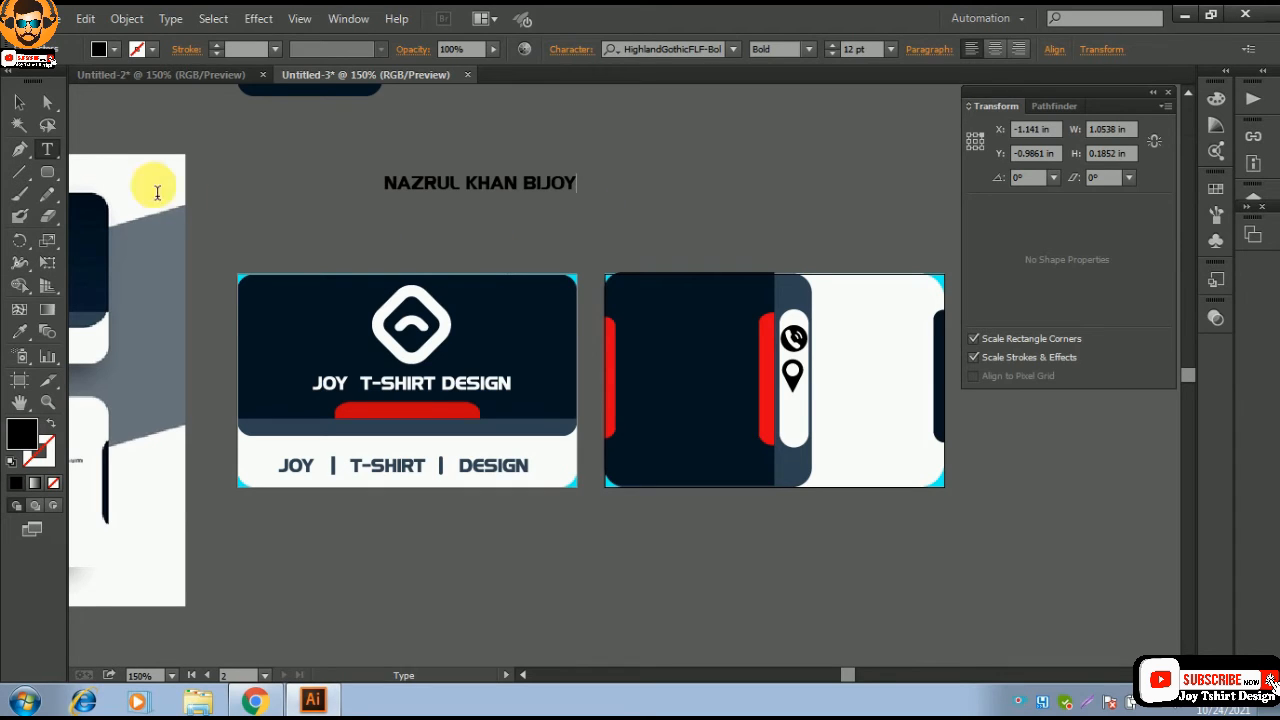
left_click(20, 103)
left_click(382, 181)
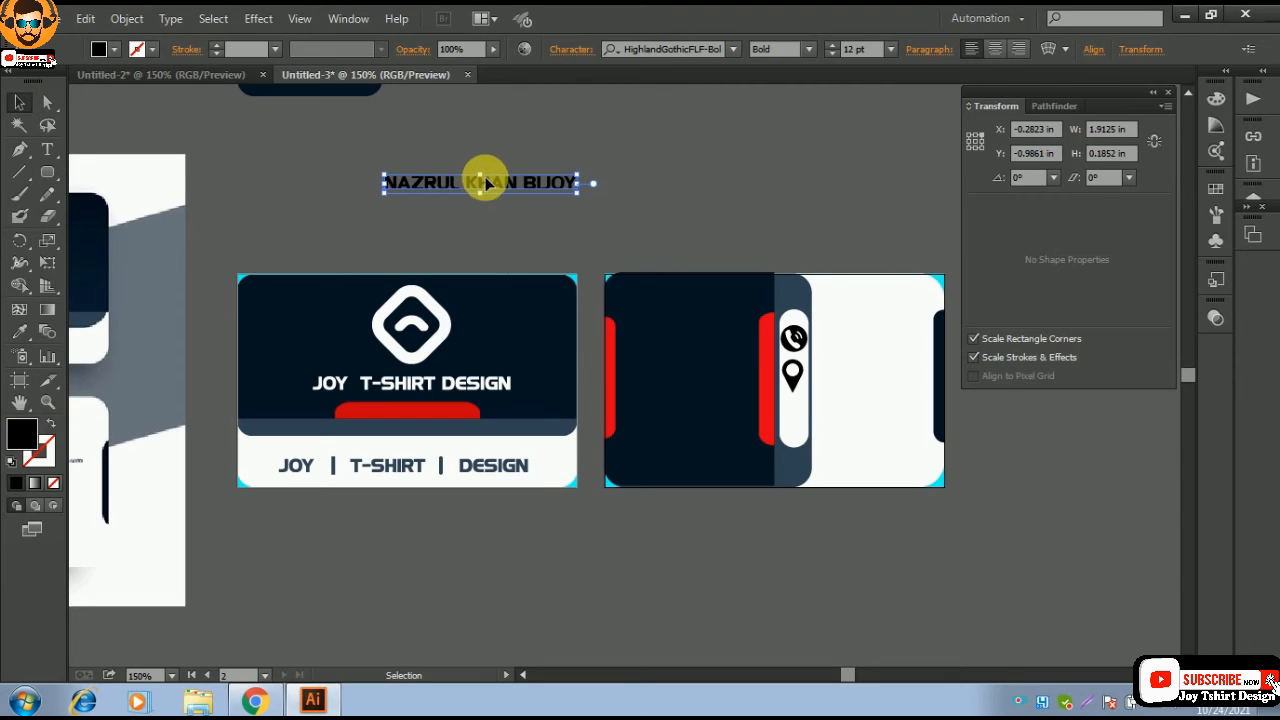
- Duplicate the name line just below the original and replace the copy's text with GRAPHIC DESIGNER
left_click_drag(492, 186, 488, 219)
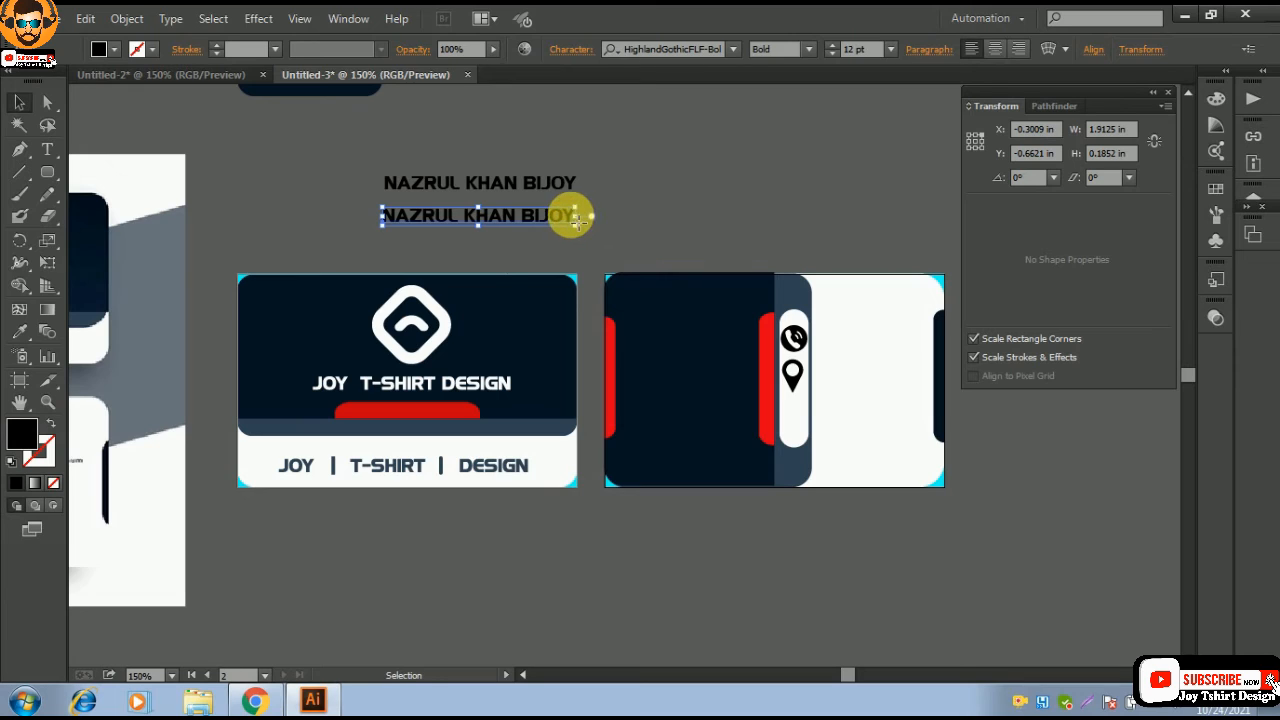
key("t")
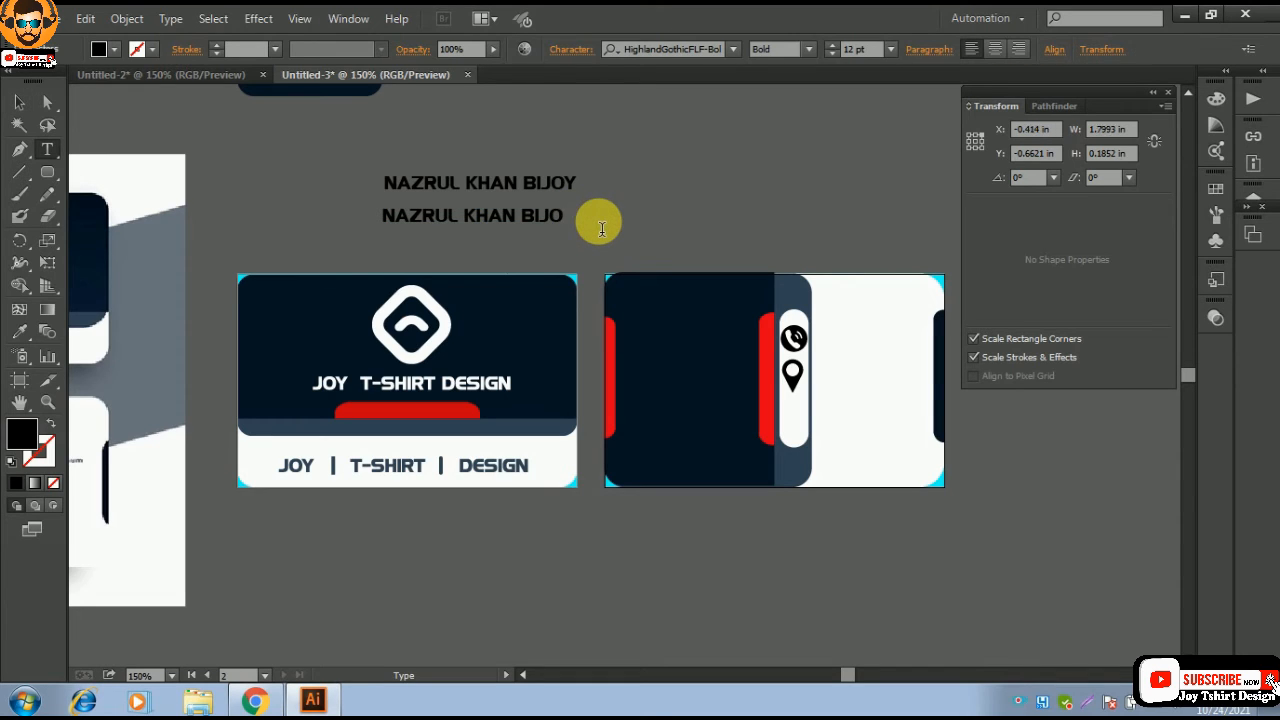
key("BackSpace")
key("BackSpace")
key("BackSpace")
key("BackSpace")
key("BackSpace")
key("BackSpace")
key("BackSpace")
key("BackSpace")
key("BackSpace")
key("BackSpace")
key("BackSpace")
key("BackSpace")
key("BackSpace")
key("BackSpace")
key("BackSpace")
key("BackSpace")
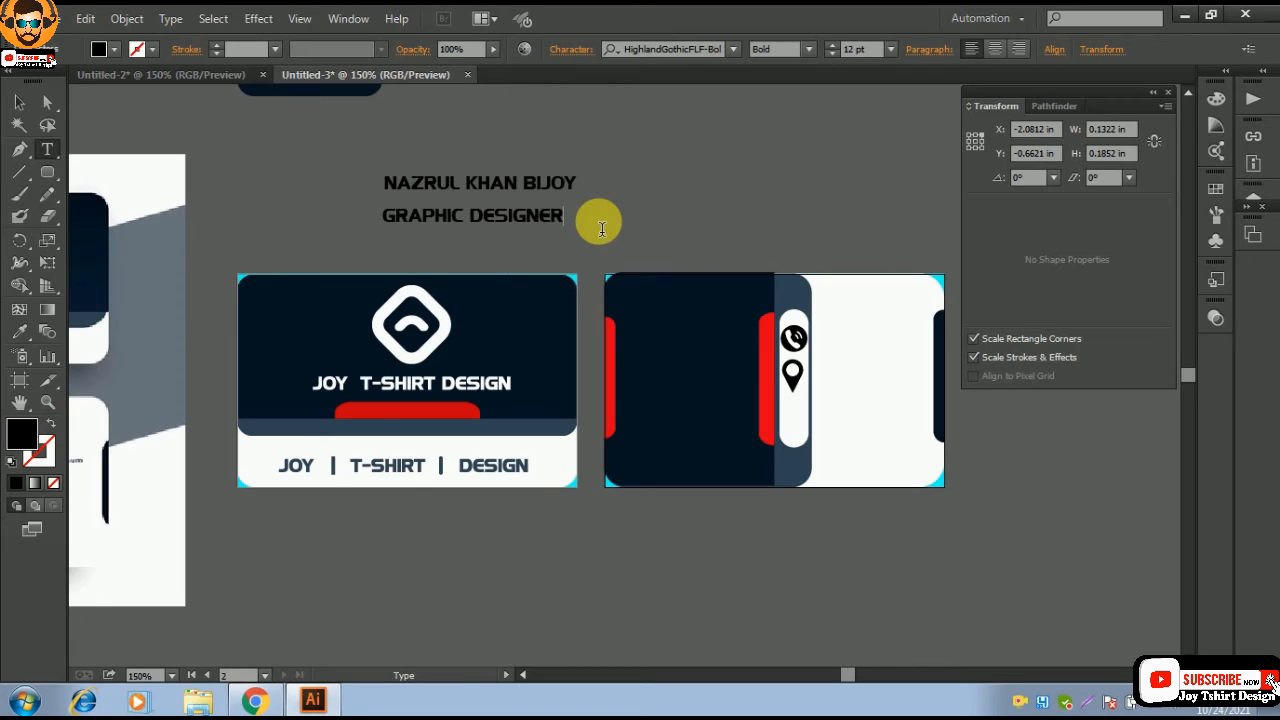
left_click(19, 102)
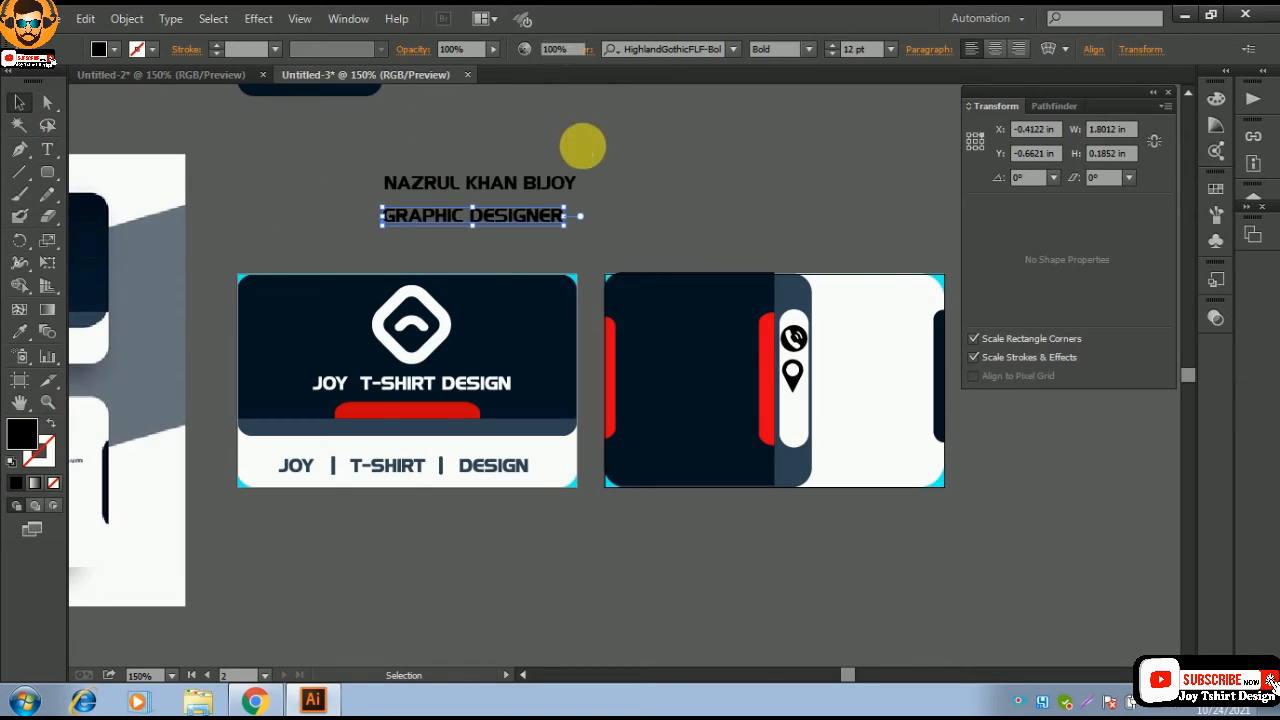
- Recolour the name and job title lines with the Eyedropper, sampling the back card's white area
left_click_drag(390, 163, 482, 236)
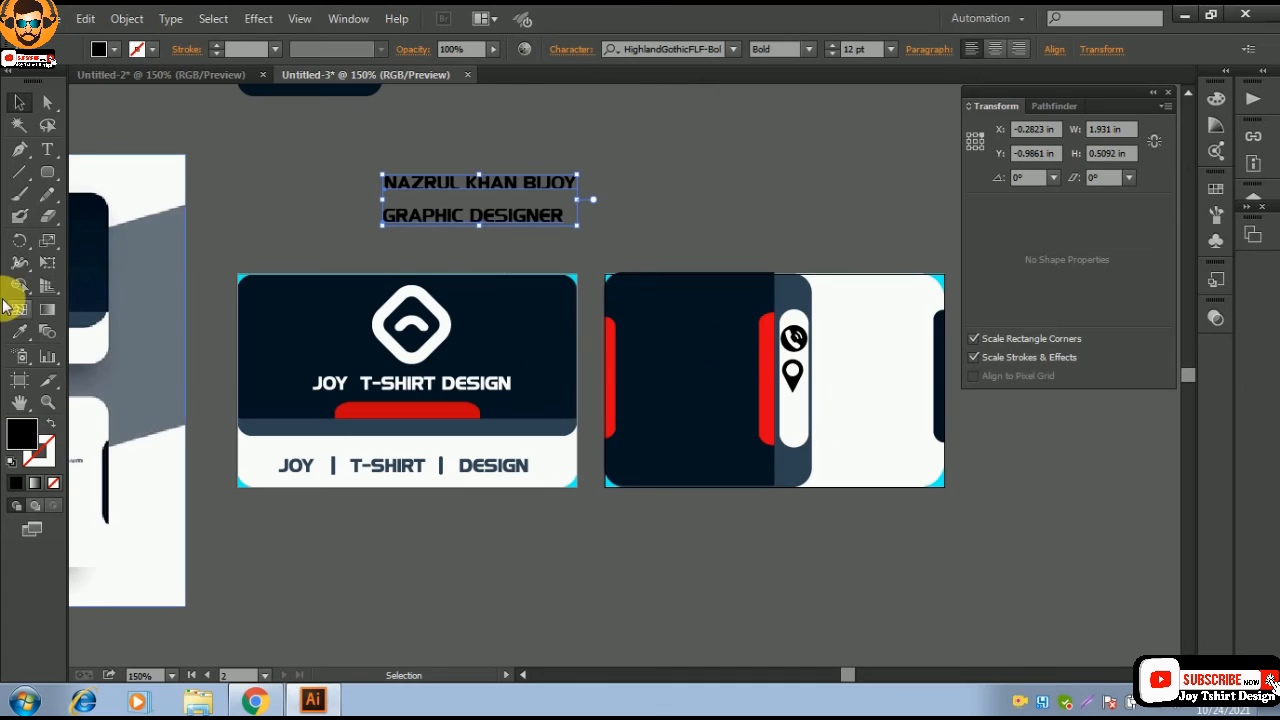
left_click(20, 331)
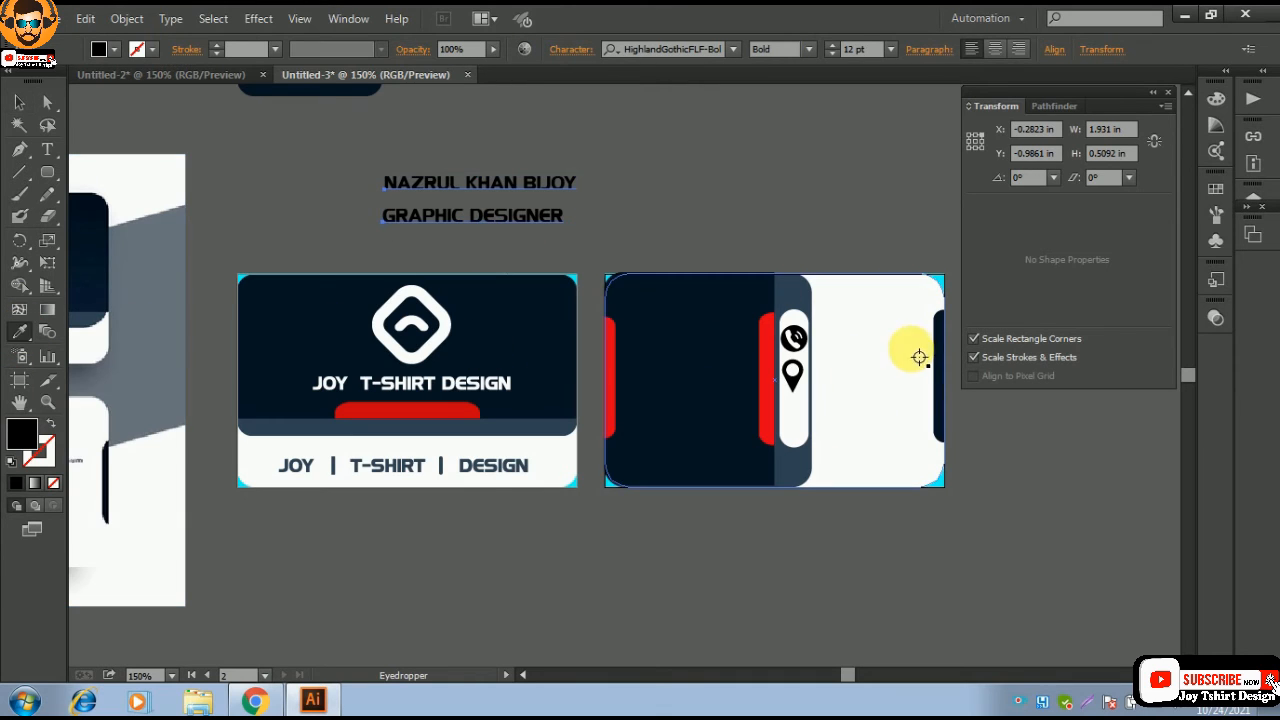
left_click(919, 357)
left_click(19, 102)
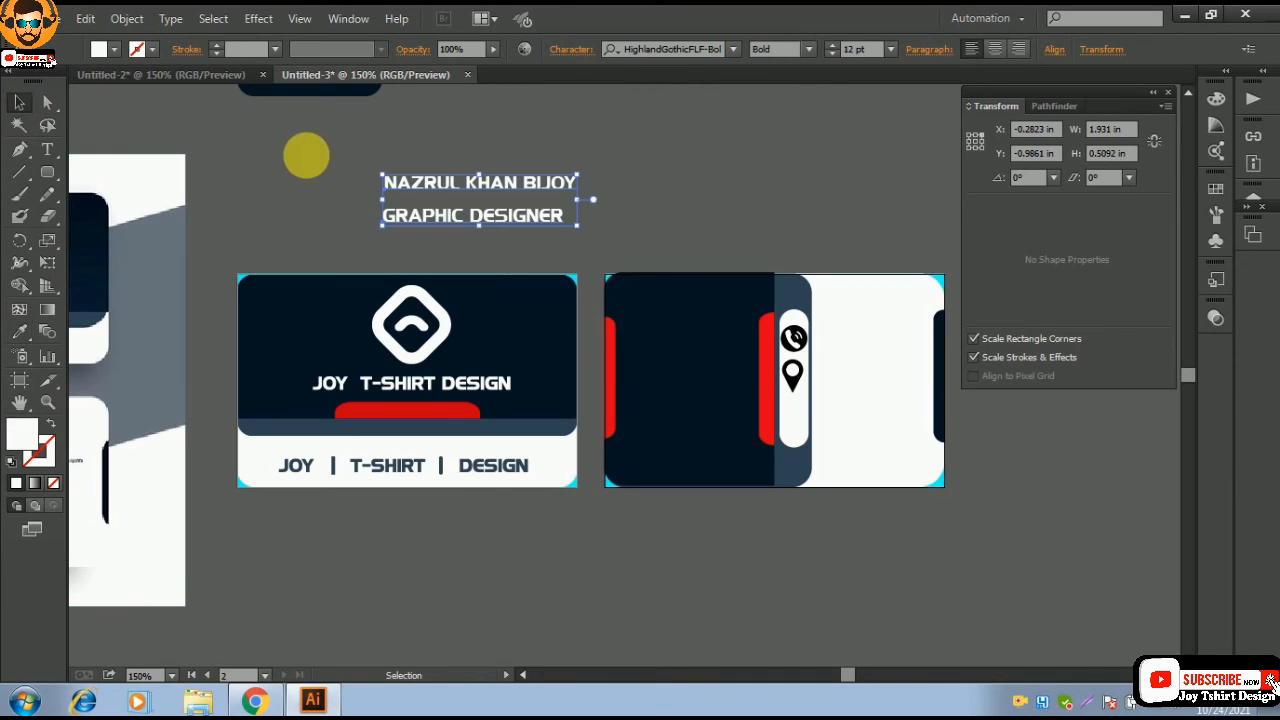
- Expand the name and job title text with Object and Fill enabled, and select both resulting outlines
left_click_drag(306, 155, 600, 255)
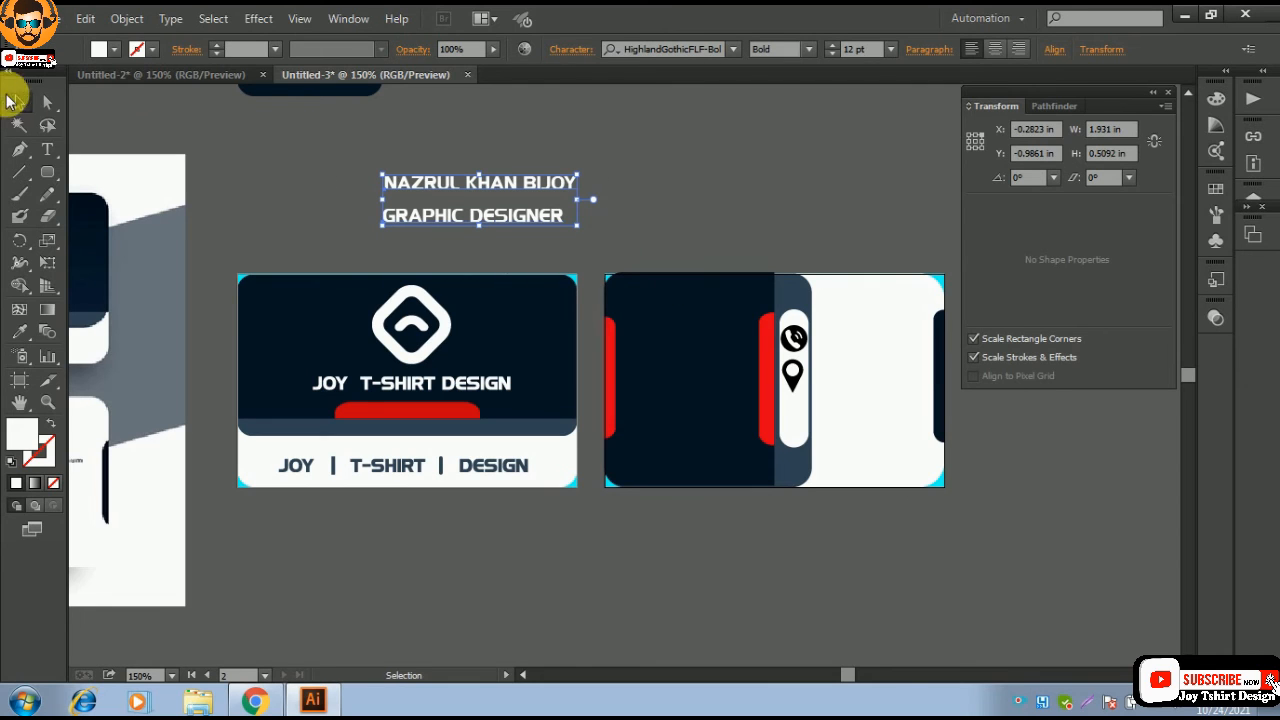
left_click(127, 18)
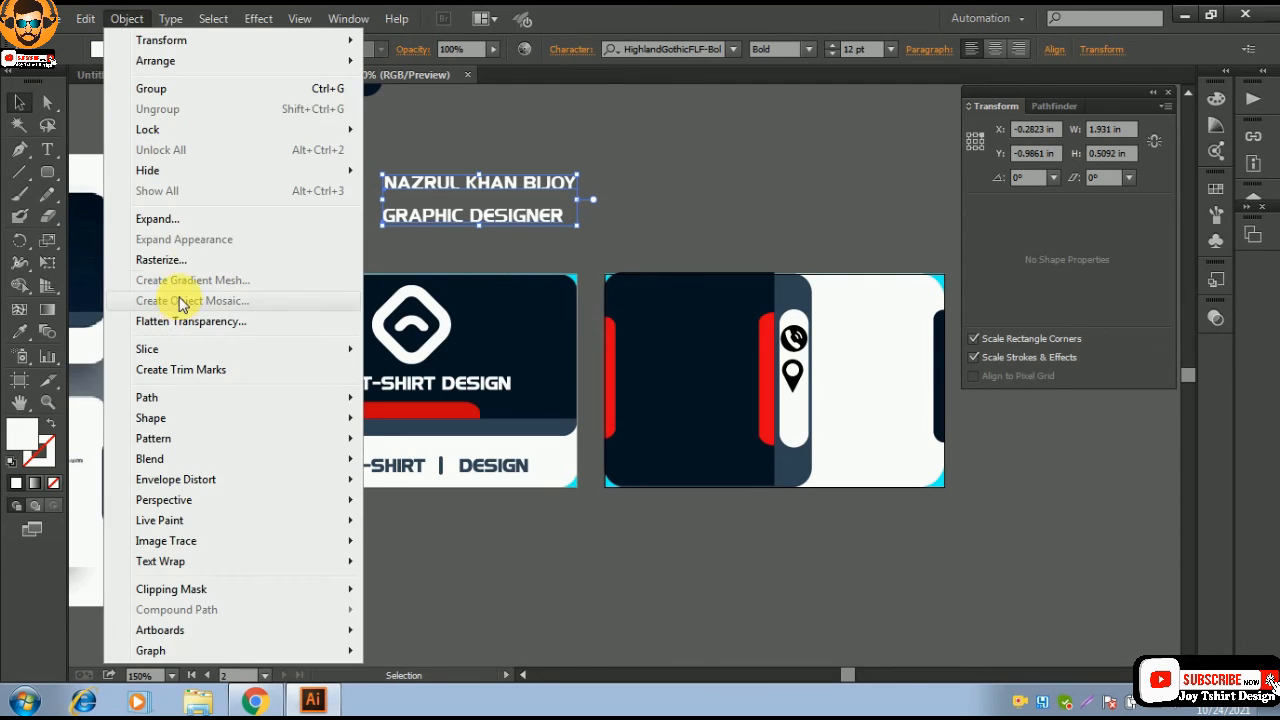
left_click(160, 219)
left_click(614, 516)
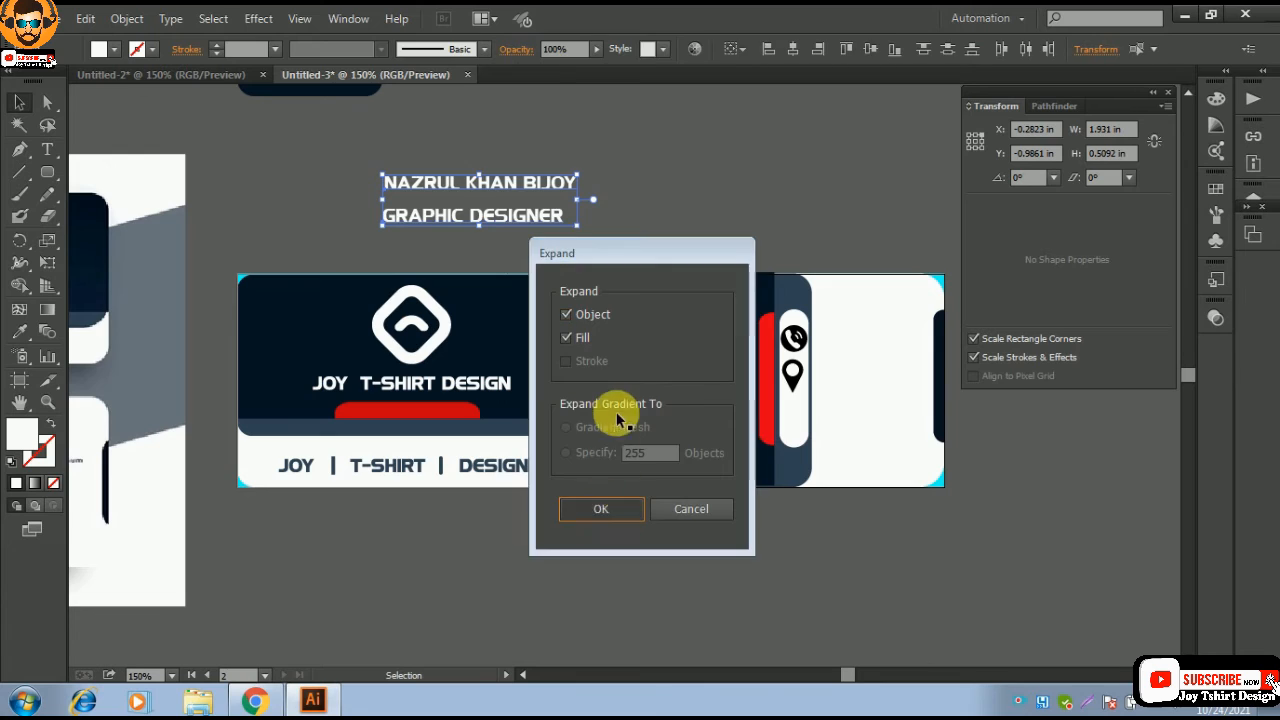
left_click(645, 200)
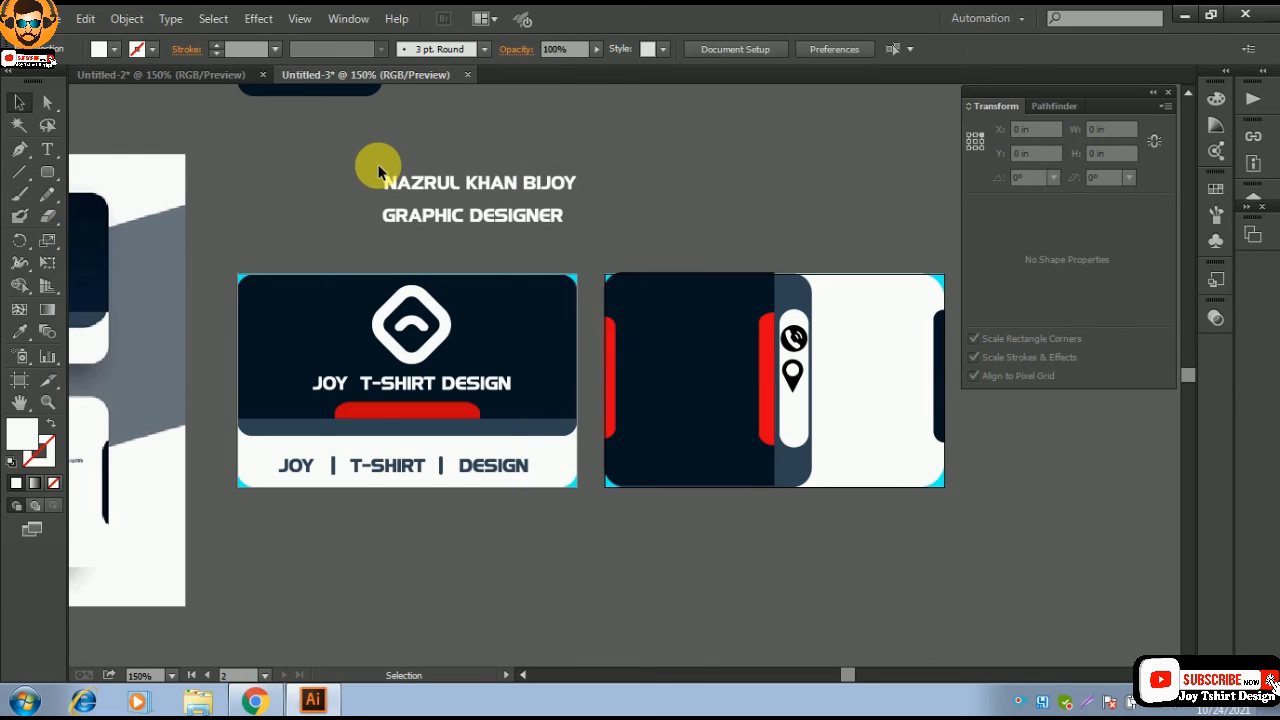
left_click_drag(380, 172, 577, 229)
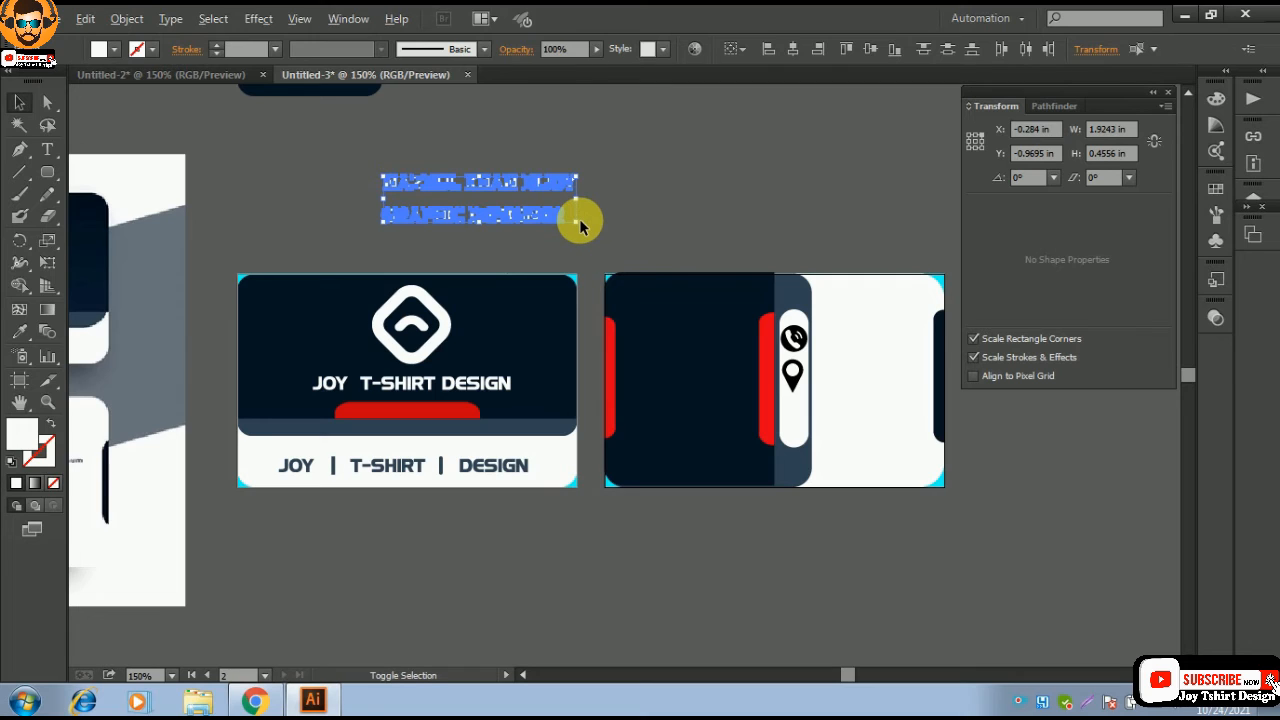
- Scale the name and job title outlines down together to about 1.39 in wide and place them on the back card's dark panel between the red tabs
left_click_drag(575, 220, 562, 221)
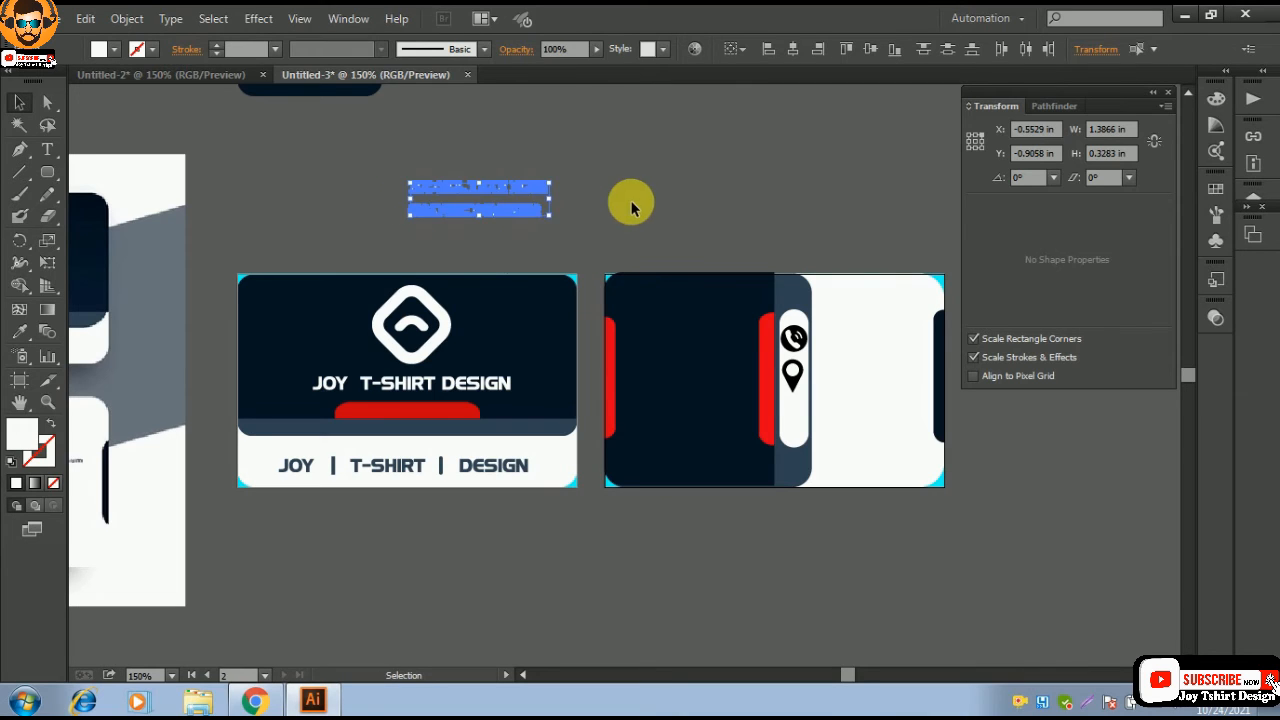
left_click_drag(497, 194, 694, 340)
key("ctrl+plus")
key("ctrl+plus")
key("ctrl+plus")
key("ctrl+plus")
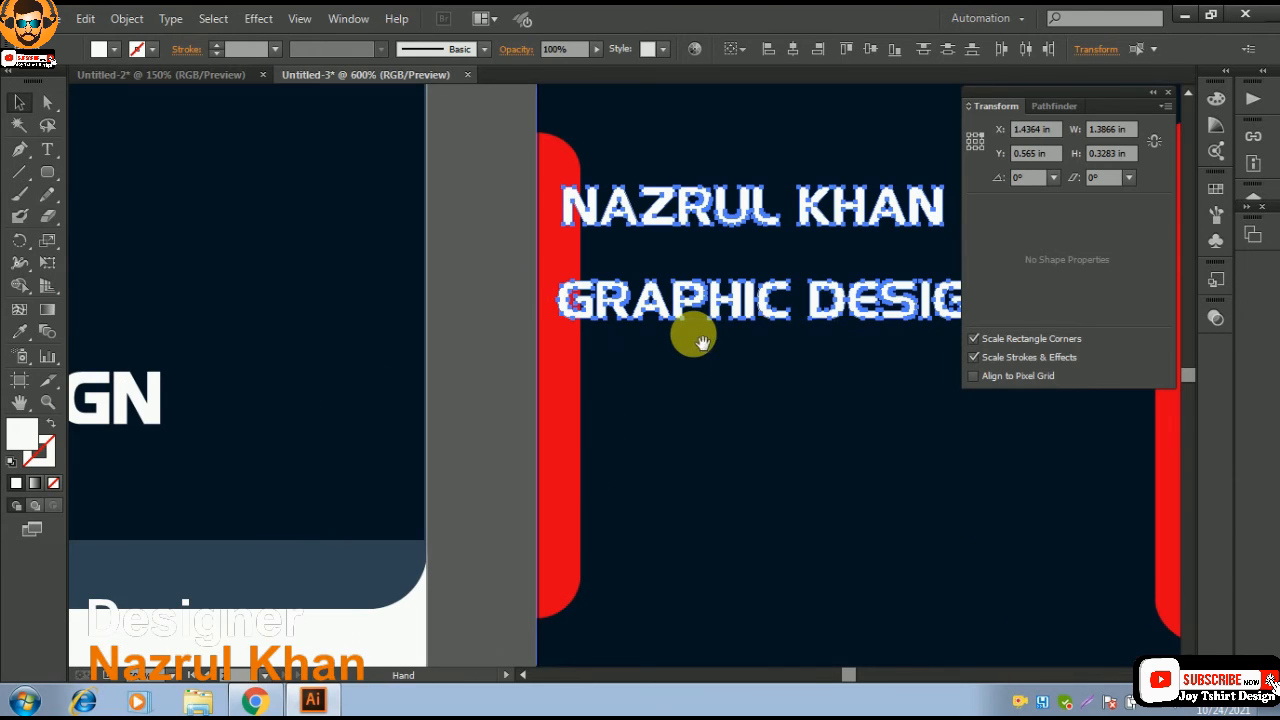
scroll(423, 409, "right", 8)
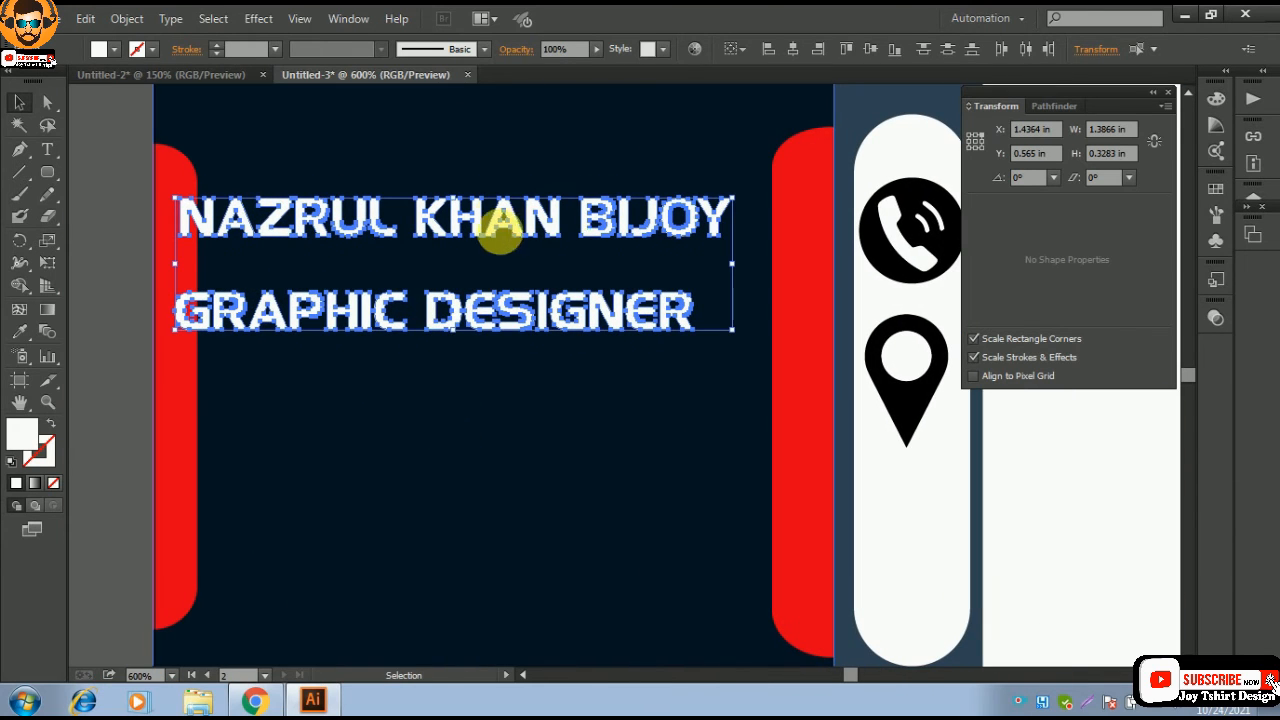
left_click_drag(502, 219, 531, 227)
- Move the job title and the name separately lower on the dark panel, to Y positions of about 0.95 in and 0.76 in
right_click(561, 322)
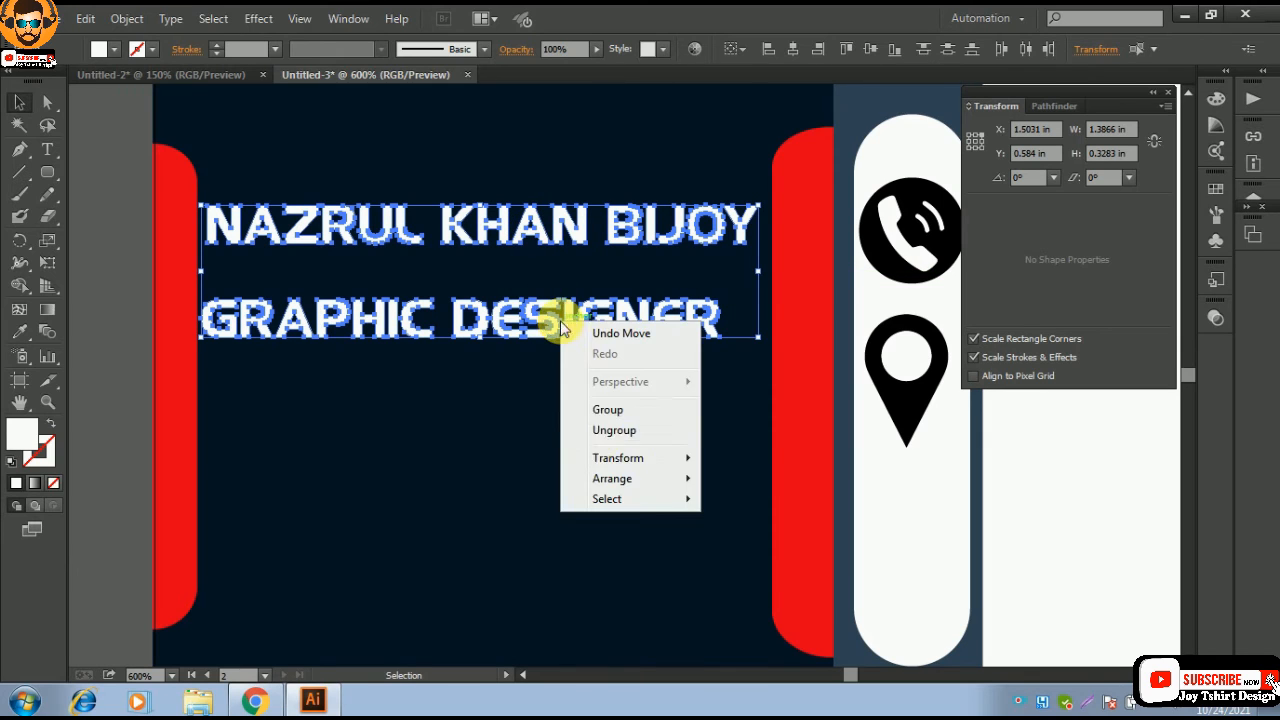
left_click(132, 520)
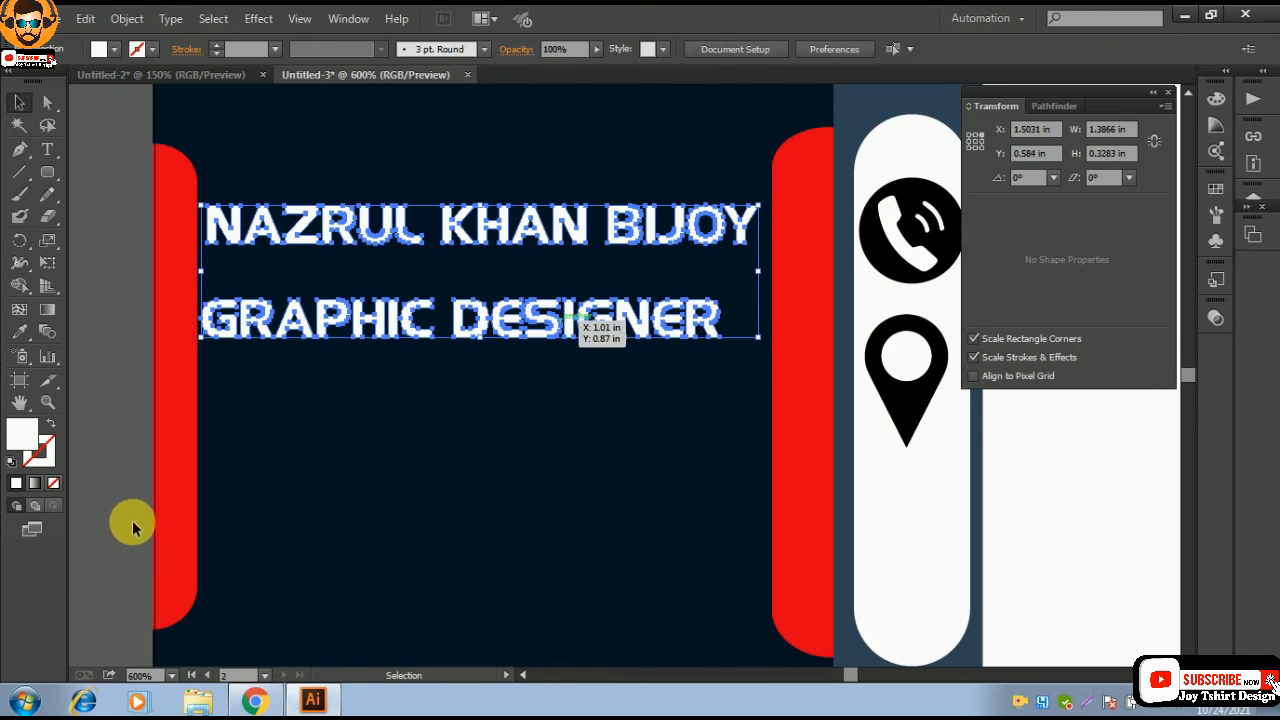
left_click_drag(494, 316, 519, 373)
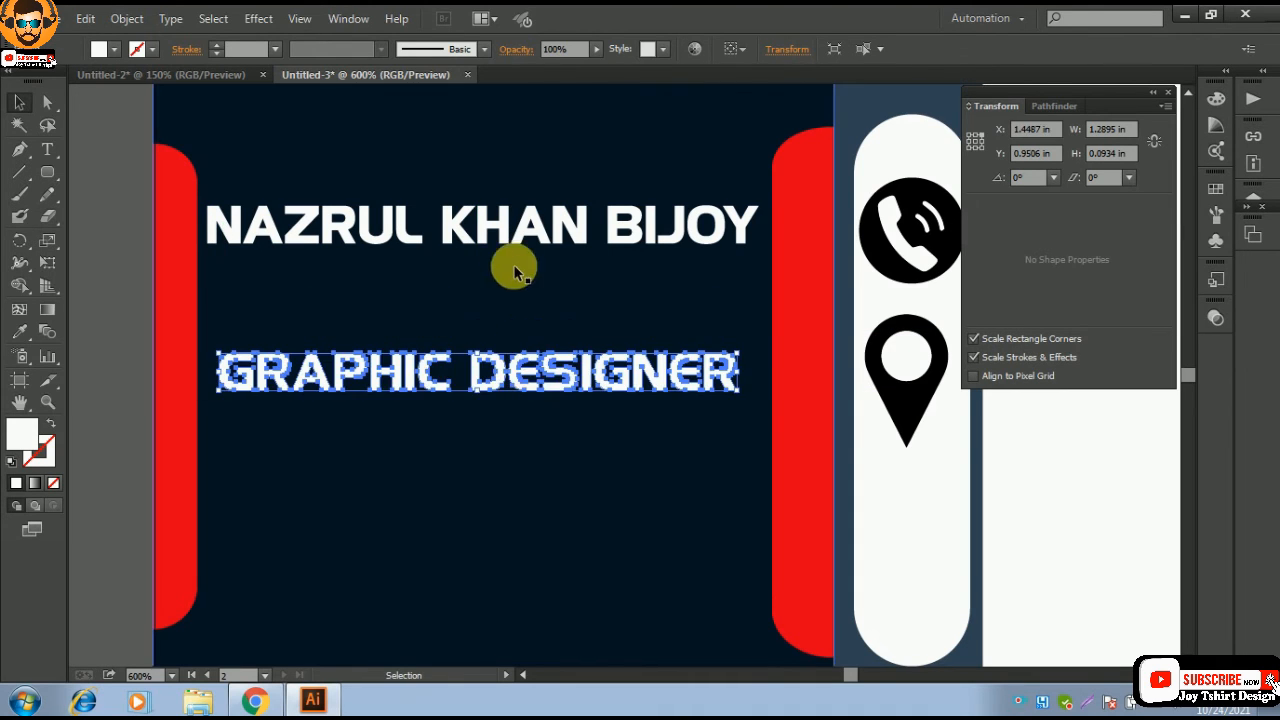
left_click_drag(497, 246, 501, 308)
key("ctrl+minus")
key("ctrl+minus")
key("ctrl+minus")
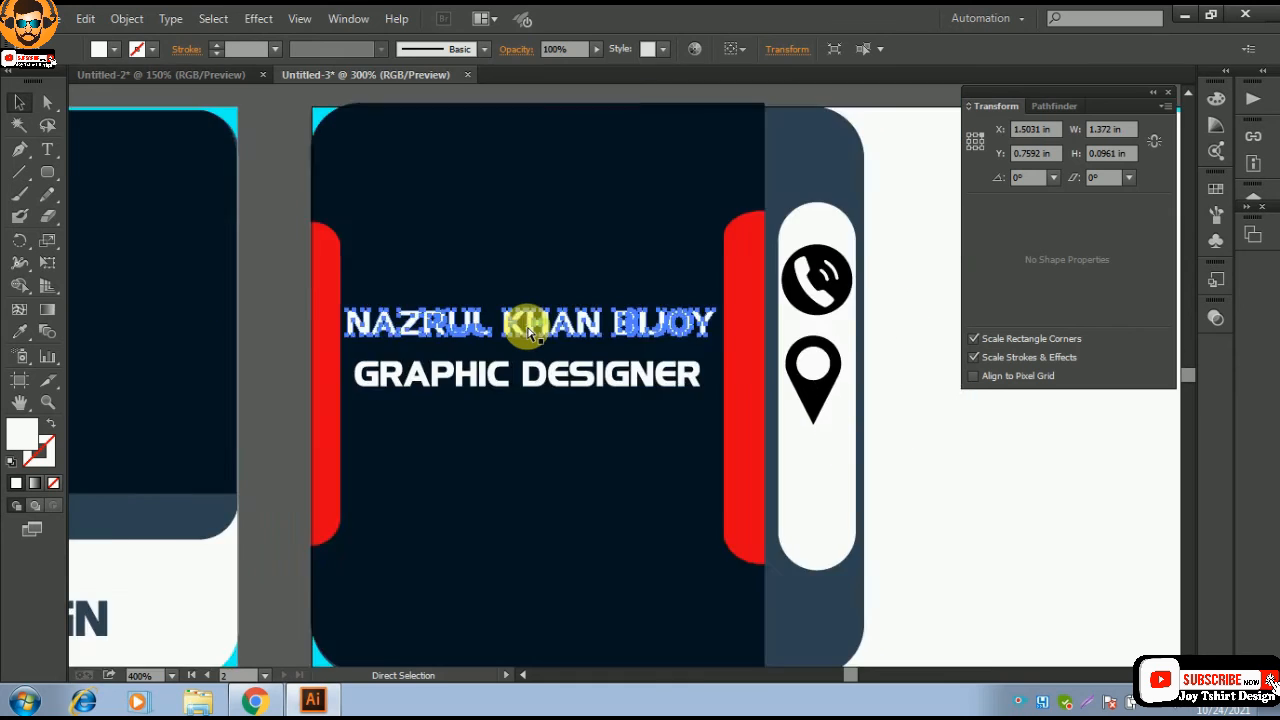